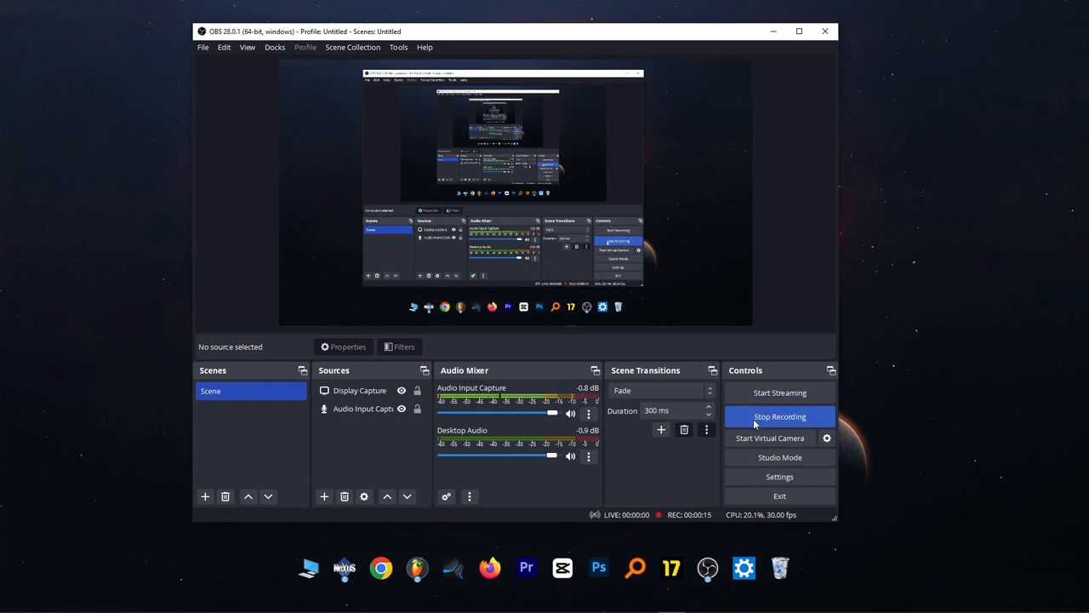
Step: Switch from OBS to the FL Studio project with the song's playlist arrangement
{"action": "mouse_move", "coordinate": [643, 606]}
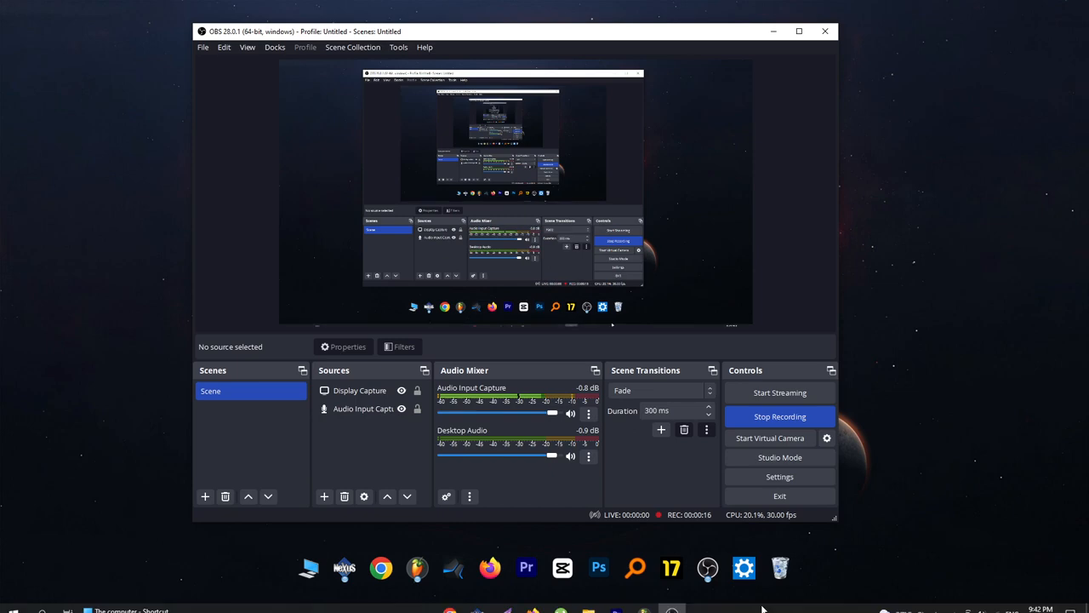
{"action": "left_click", "coordinate": [643, 602]}
{"action": "scroll", "coordinate": [833, 79], "scroll_direction": "down", "scroll_amount": 3}
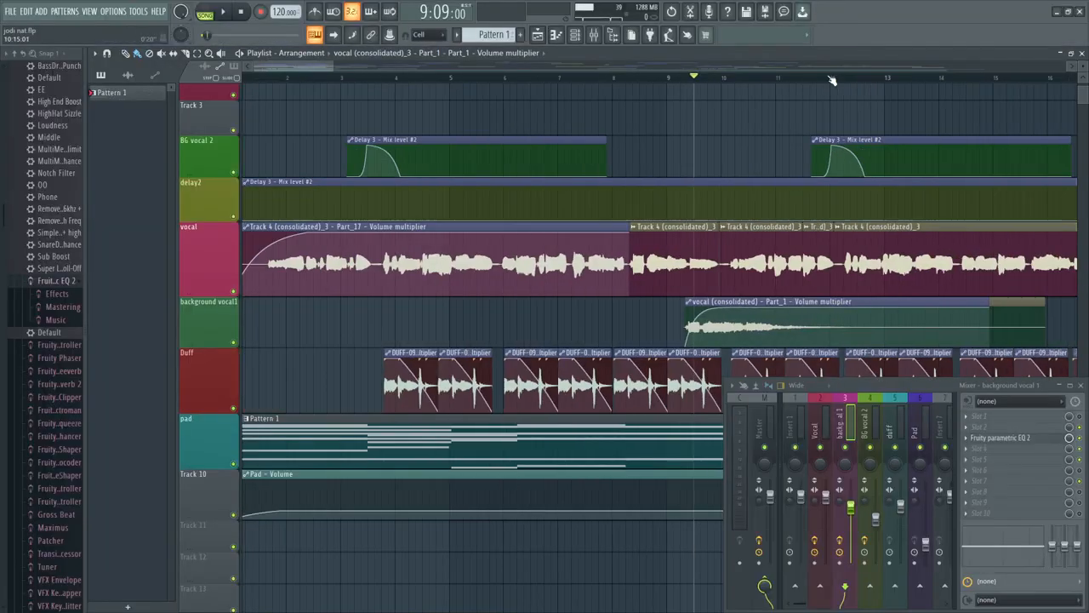
{"action": "key", "text": "super"}
{"action": "left_click", "coordinate": [674, 602]}
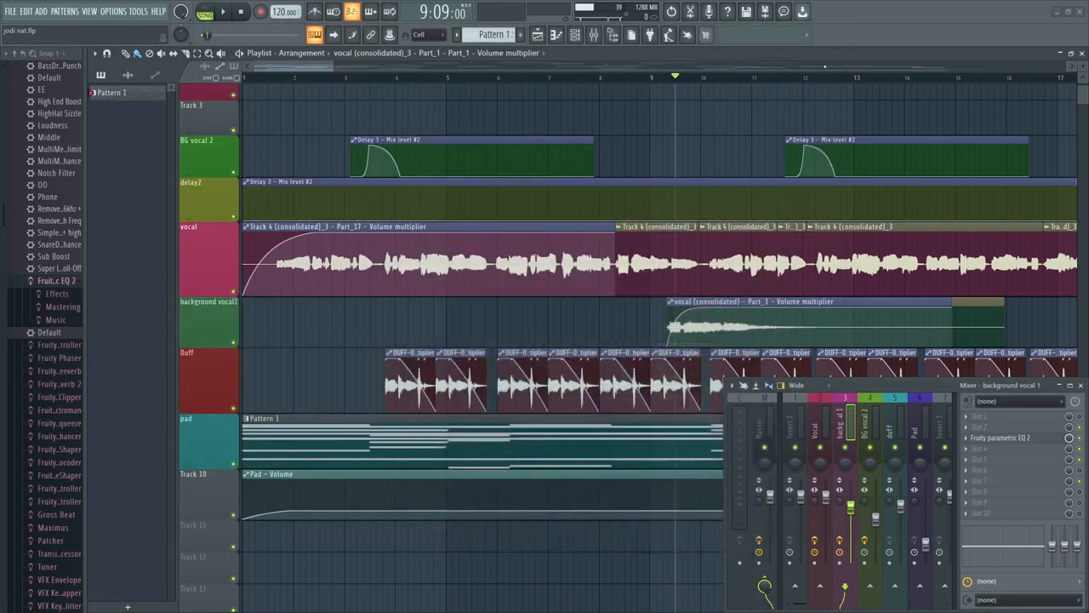
Step: Examine how the vocal, background vocal, Duff, pad and delay automation clips are laid out in the song's opening section
{"action": "scroll", "coordinate": [822, 80], "scroll_direction": "down", "scroll_amount": 1}
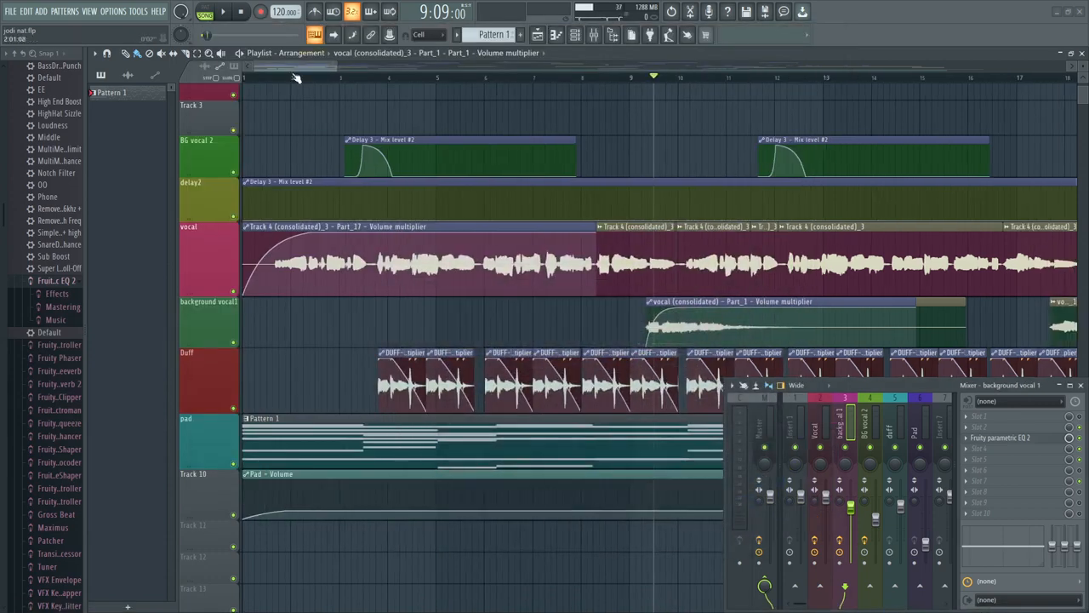
{"action": "scroll", "coordinate": [269, 81], "scroll_direction": "up", "scroll_amount": 1}
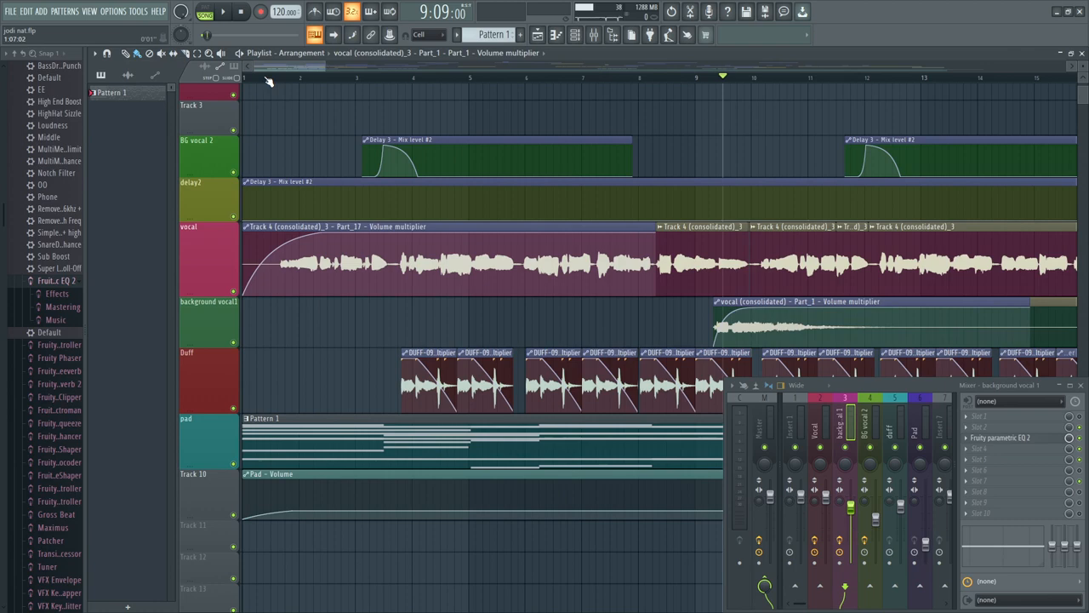
{"action": "scroll", "coordinate": [268, 81], "scroll_direction": "up", "scroll_amount": 1}
{"action": "scroll", "coordinate": [264, 83], "scroll_direction": "up", "scroll_amount": 1}
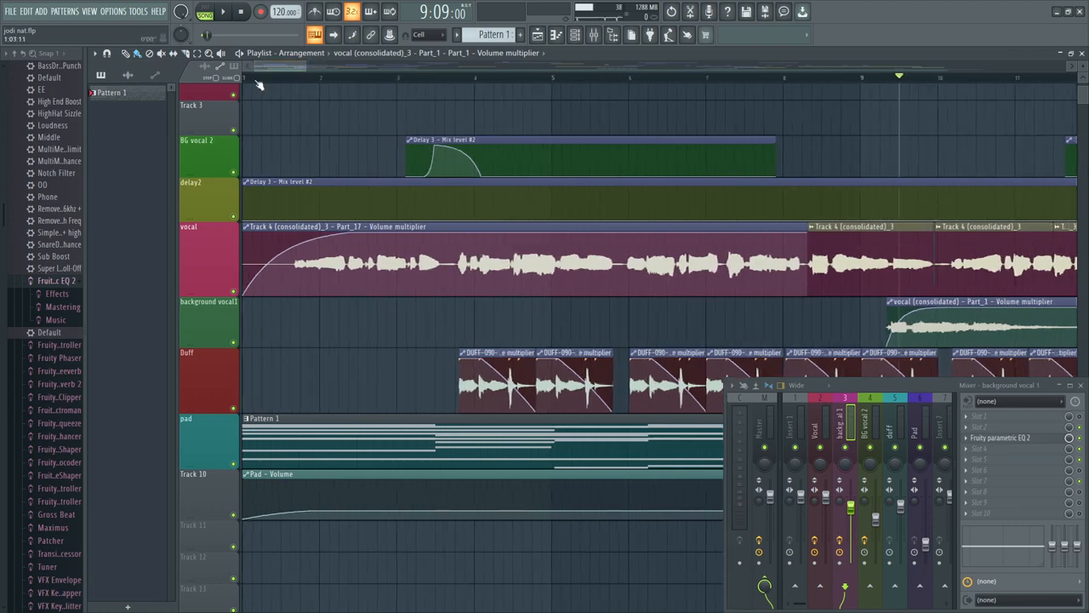
{"action": "scroll", "coordinate": [260, 84], "scroll_direction": "down", "scroll_amount": 1}
{"action": "scroll", "coordinate": [260, 83], "scroll_direction": "down", "scroll_amount": 2}
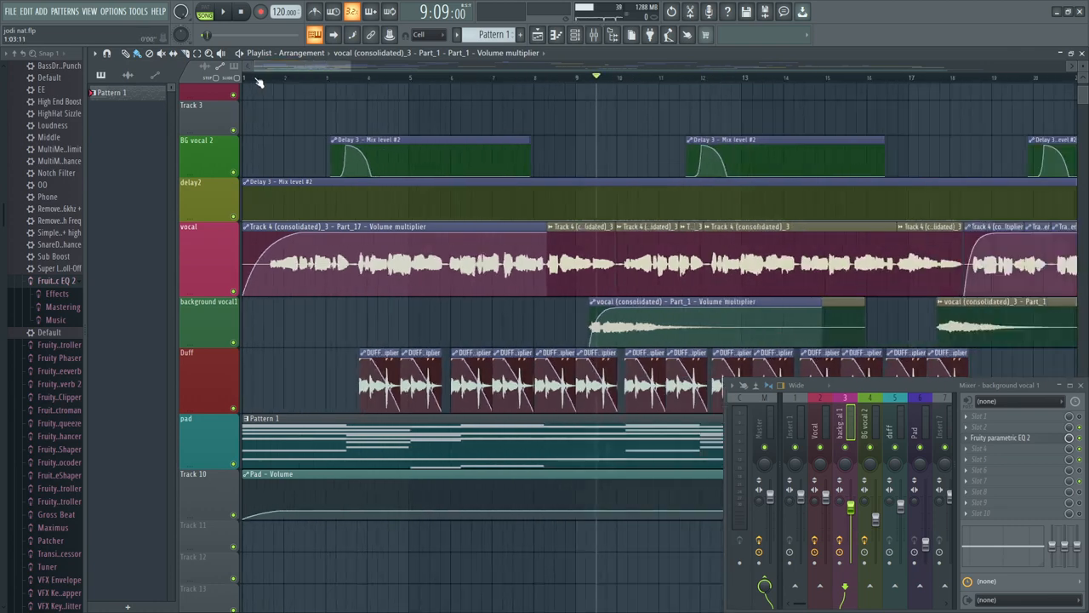
{"action": "scroll", "coordinate": [260, 83], "scroll_direction": "down", "scroll_amount": 1}
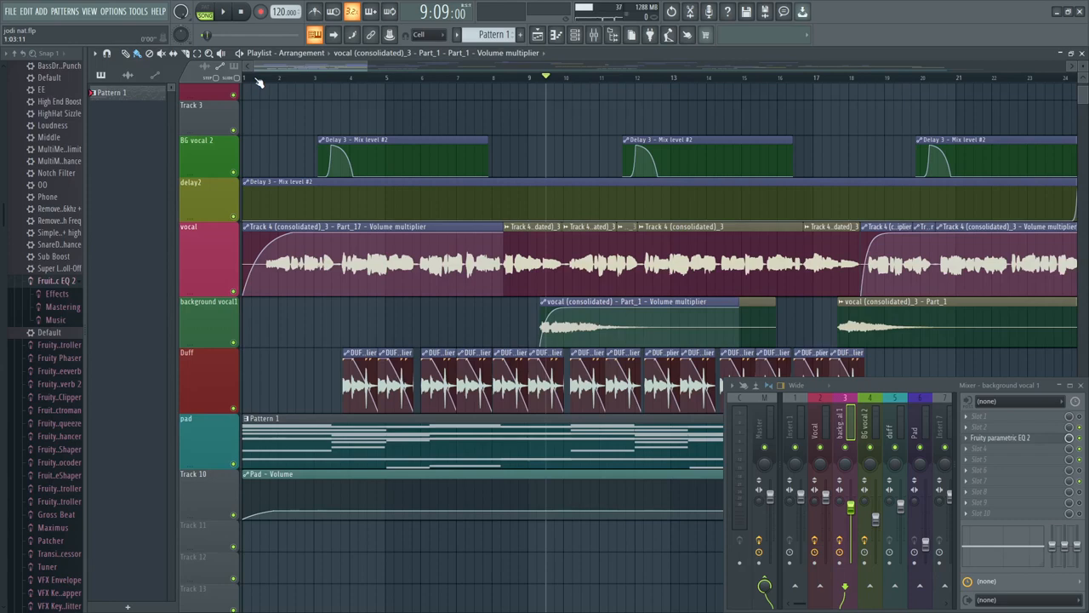
{"action": "scroll", "coordinate": [260, 83], "scroll_direction": "down", "scroll_amount": 2}
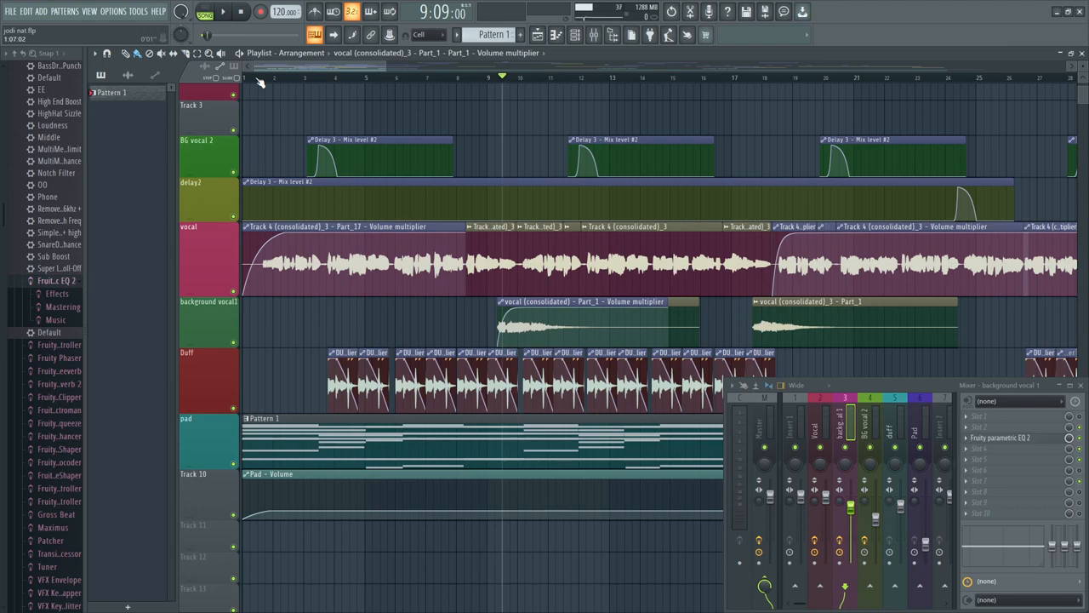
{"action": "scroll", "coordinate": [262, 82], "scroll_direction": "down", "scroll_amount": 1}
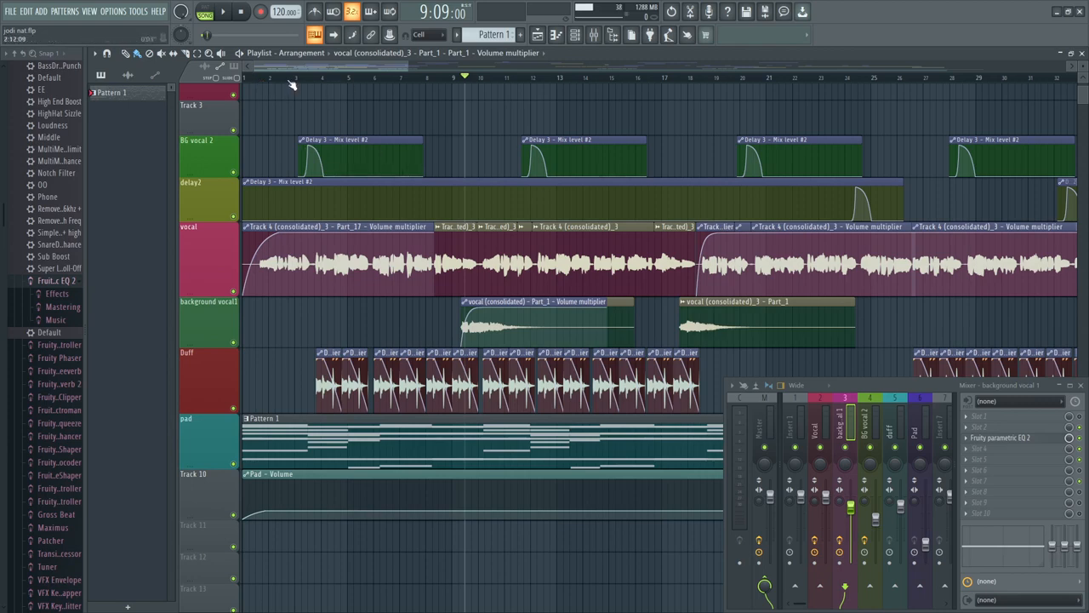
{"action": "scroll", "coordinate": [289, 83], "scroll_direction": "up", "scroll_amount": 1}
{"action": "scroll", "coordinate": [289, 83], "scroll_direction": "down", "scroll_amount": 3}
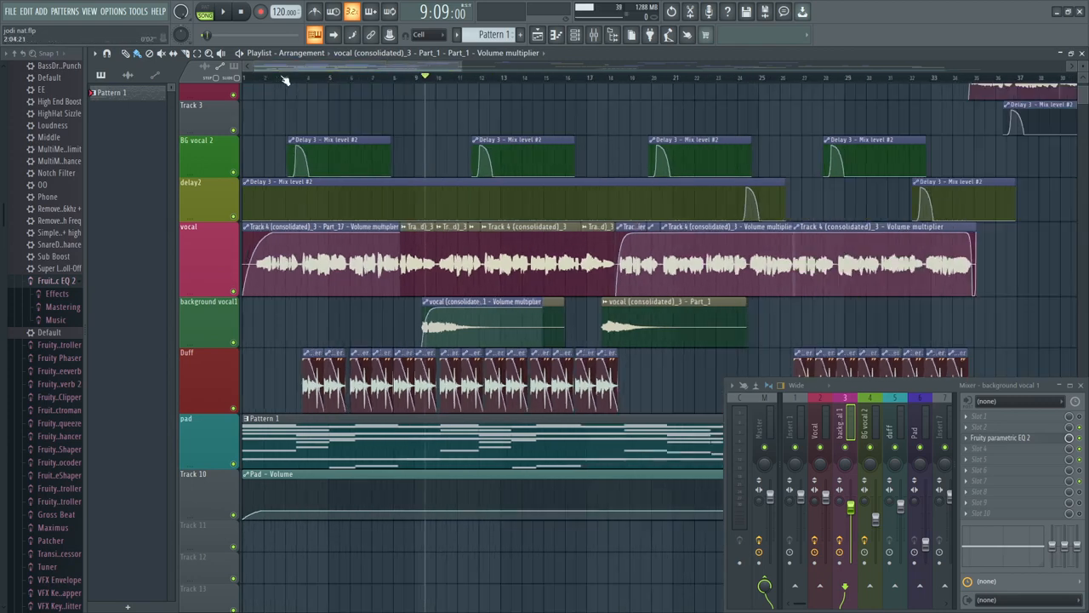
{"action": "scroll", "coordinate": [288, 82], "scroll_direction": "down", "scroll_amount": 3}
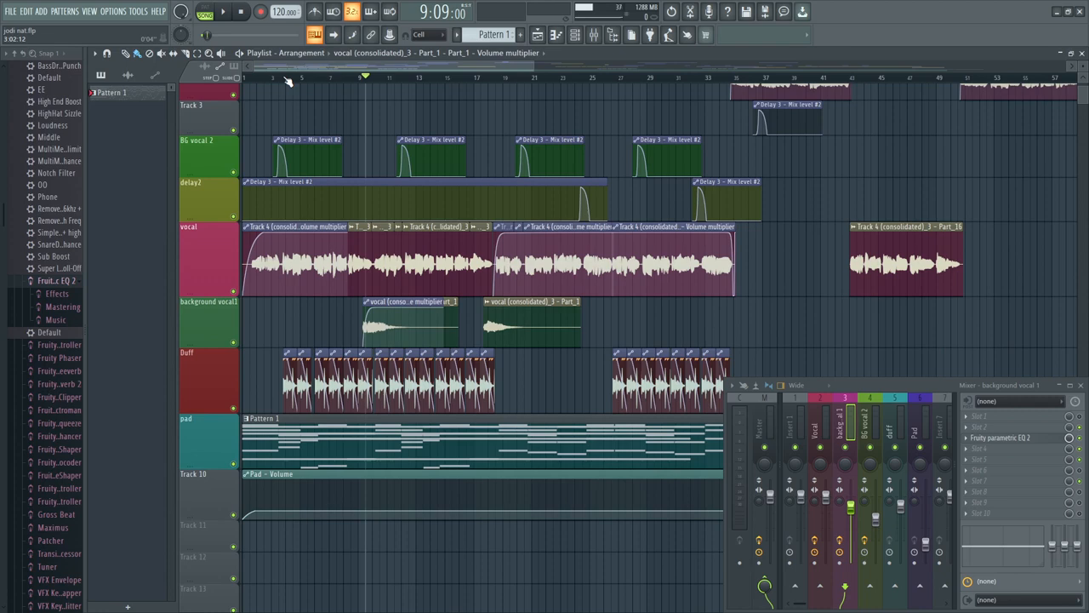
{"action": "scroll", "coordinate": [280, 81], "scroll_direction": "up", "scroll_amount": 3}
{"action": "scroll", "coordinate": [267, 81], "scroll_direction": "down", "scroll_amount": 1}
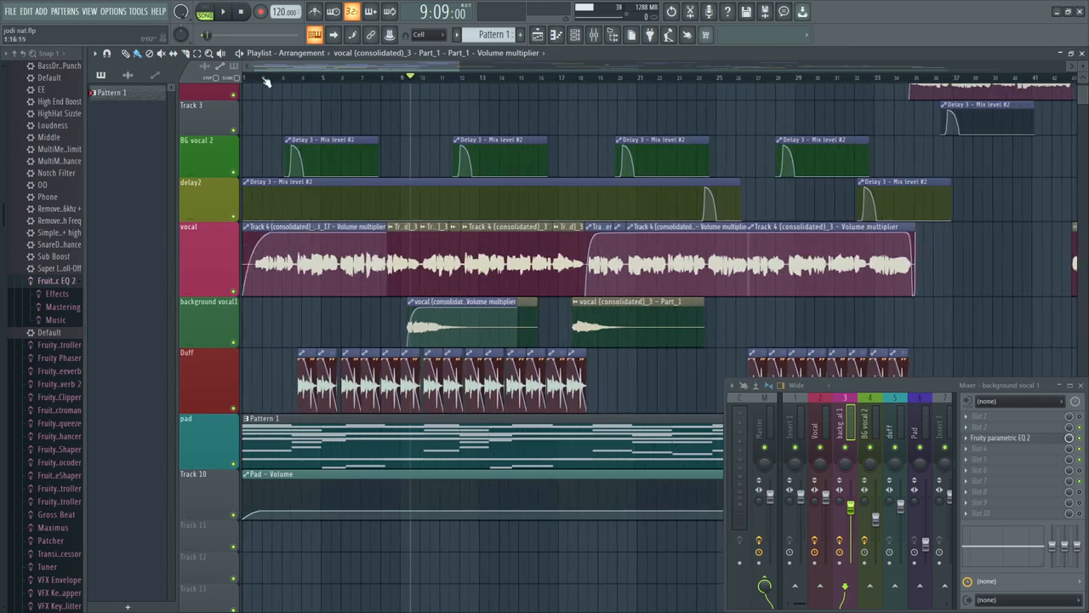
{"action": "scroll", "coordinate": [266, 81], "scroll_direction": "up", "scroll_amount": 1}
{"action": "scroll", "coordinate": [267, 81], "scroll_direction": "down", "scroll_amount": 1}
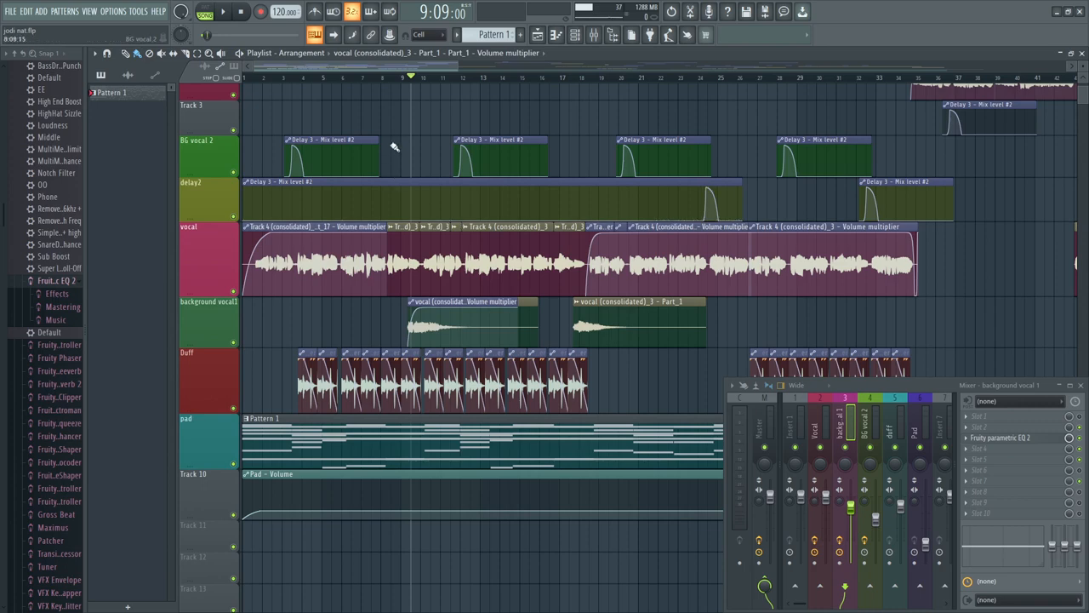
{"action": "scroll", "coordinate": [424, 161], "scroll_direction": "up", "scroll_amount": 1}
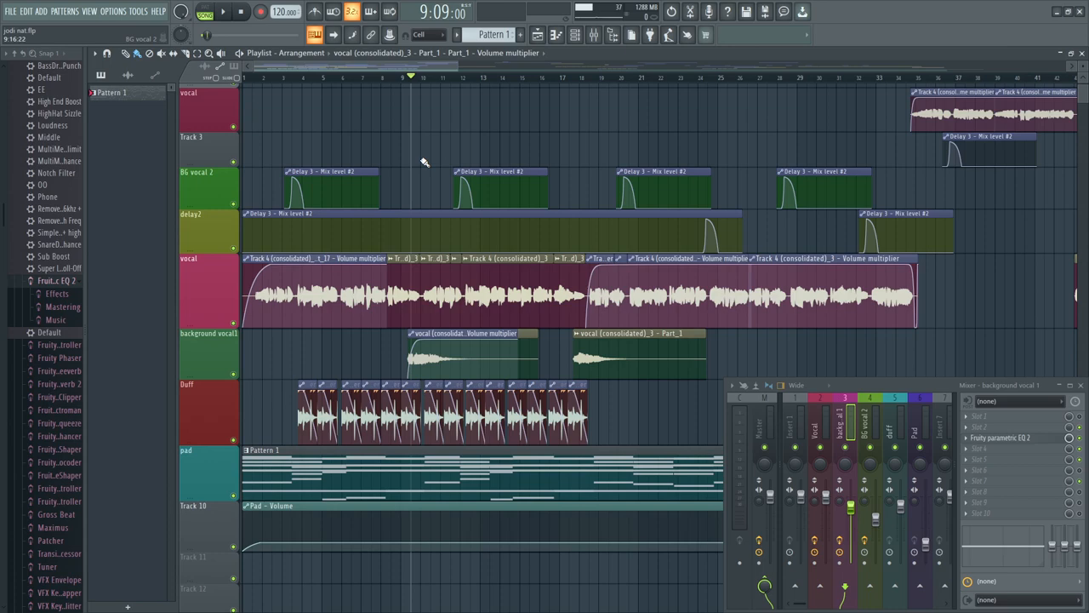
{"action": "scroll", "coordinate": [366, 83], "scroll_direction": "down", "scroll_amount": 2}
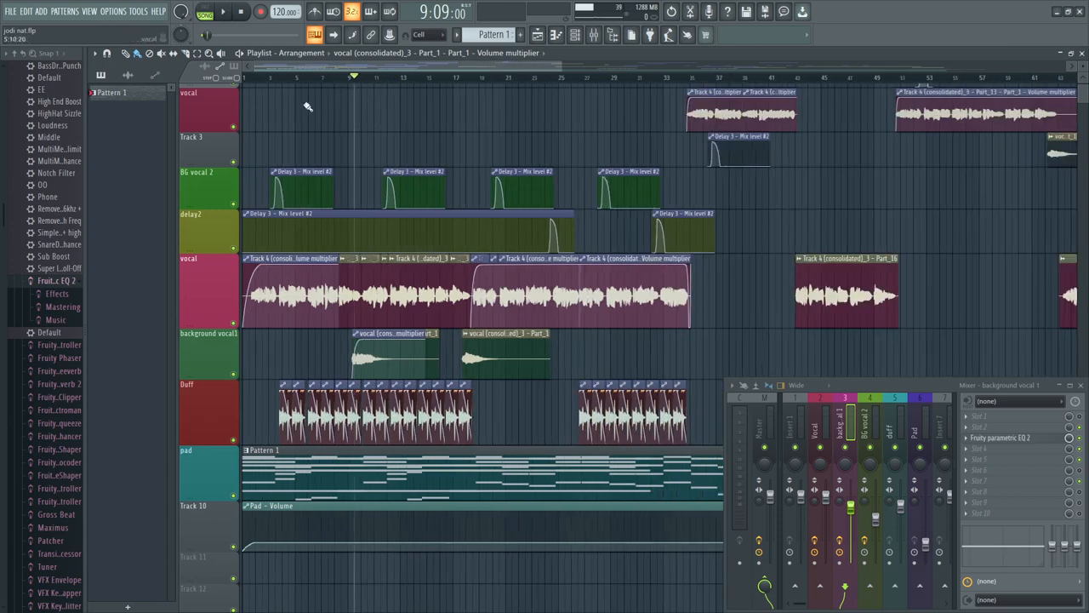
{"action": "scroll", "coordinate": [310, 86], "scroll_direction": "up", "scroll_amount": 2}
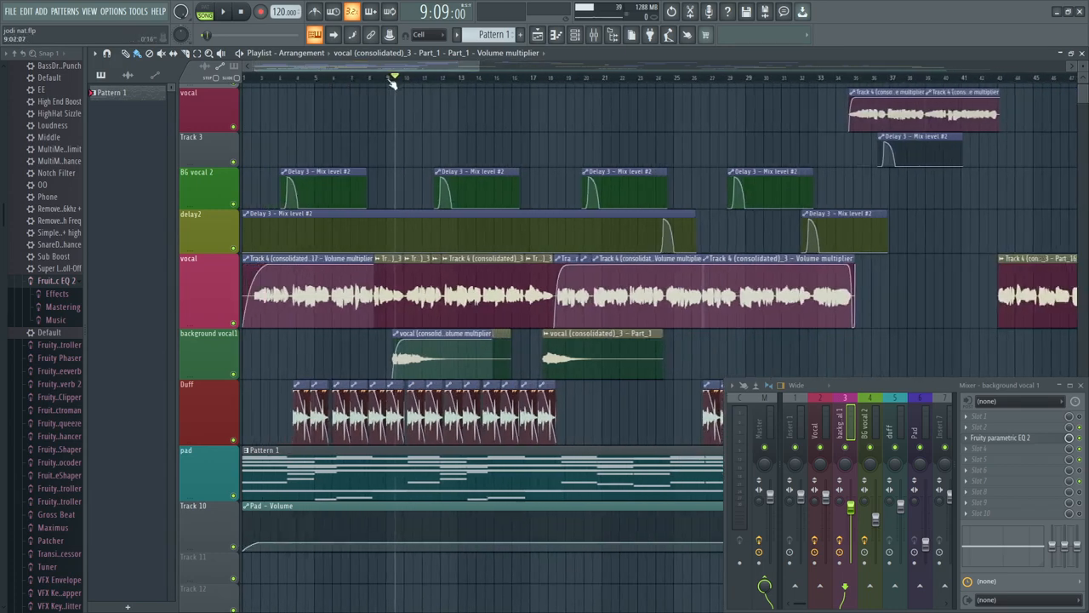
Step: Play the arrangement from position 8:09:00 to about bar 13, and stop playback
{"action": "scroll", "coordinate": [395, 81], "scroll_direction": "up", "scroll_amount": 1}
{"action": "scroll", "coordinate": [398, 81], "scroll_direction": "up", "scroll_amount": 1}
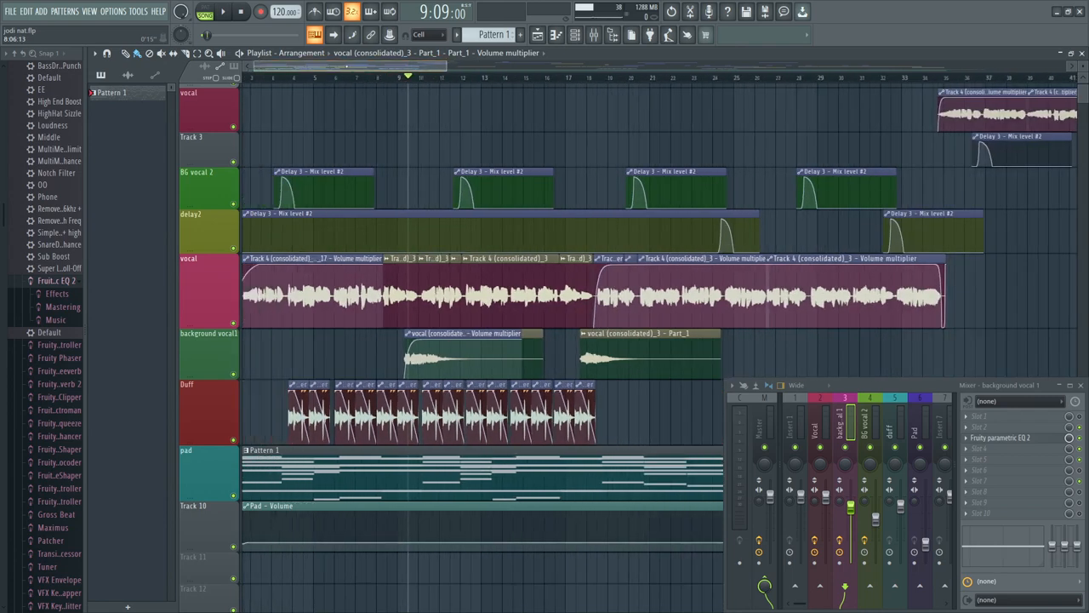
{"action": "scroll", "coordinate": [350, 81], "scroll_direction": "down", "scroll_amount": 1}
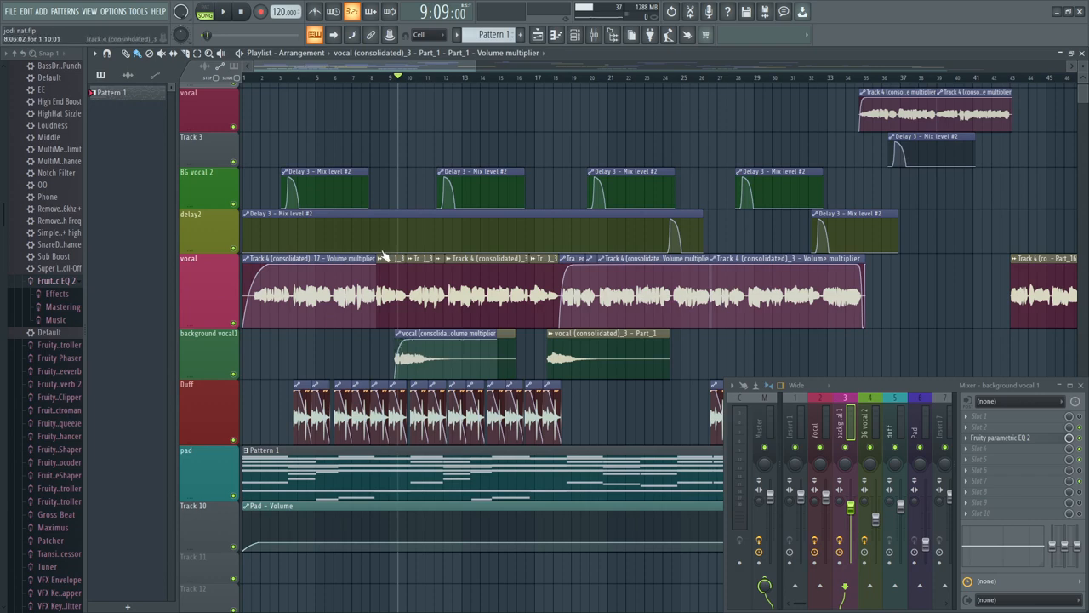
{"action": "left_click_drag", "start_coordinate": [397, 79], "coordinate": [381, 80]}
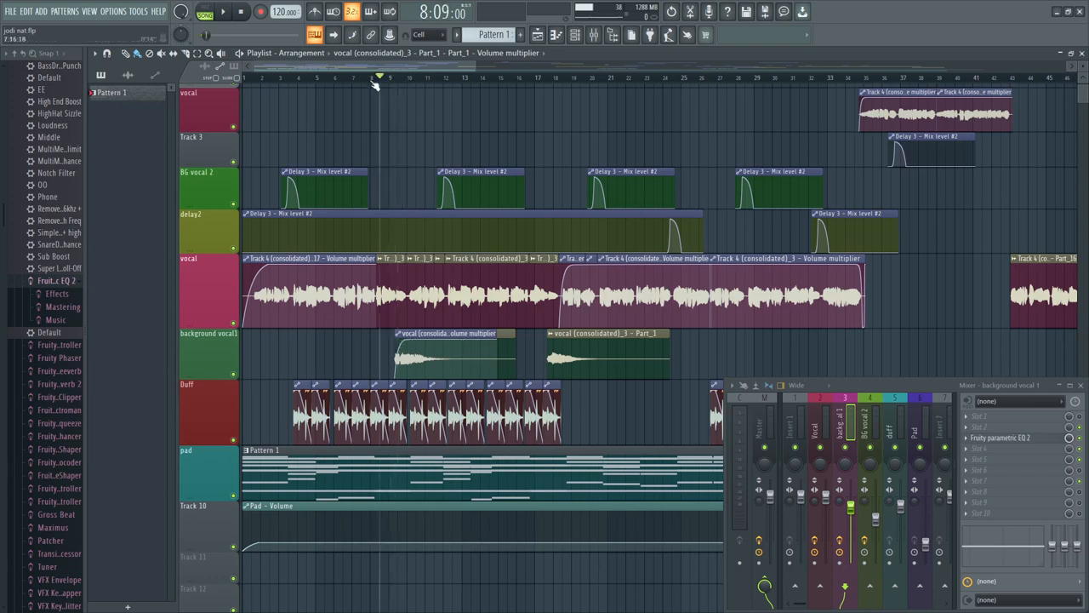
{"action": "key", "text": "space"}
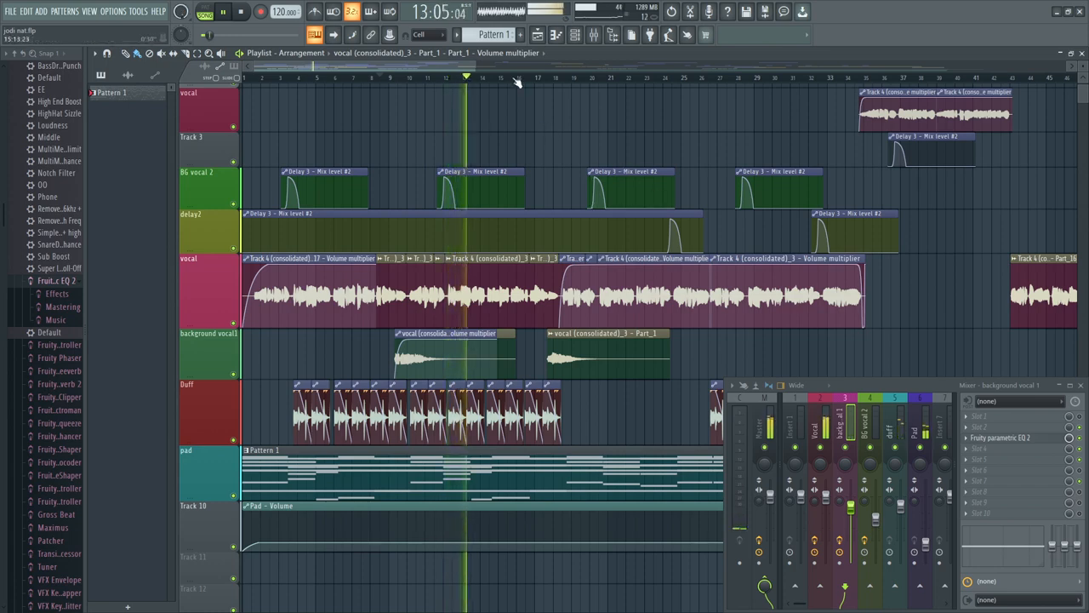
{"action": "key", "text": "space"}
Step: Place the playhead at 9:01:00 and examine how the vocal, background vocal and delay clips are spread across the song
{"action": "scroll", "coordinate": [446, 85], "scroll_direction": "down", "scroll_amount": 2}
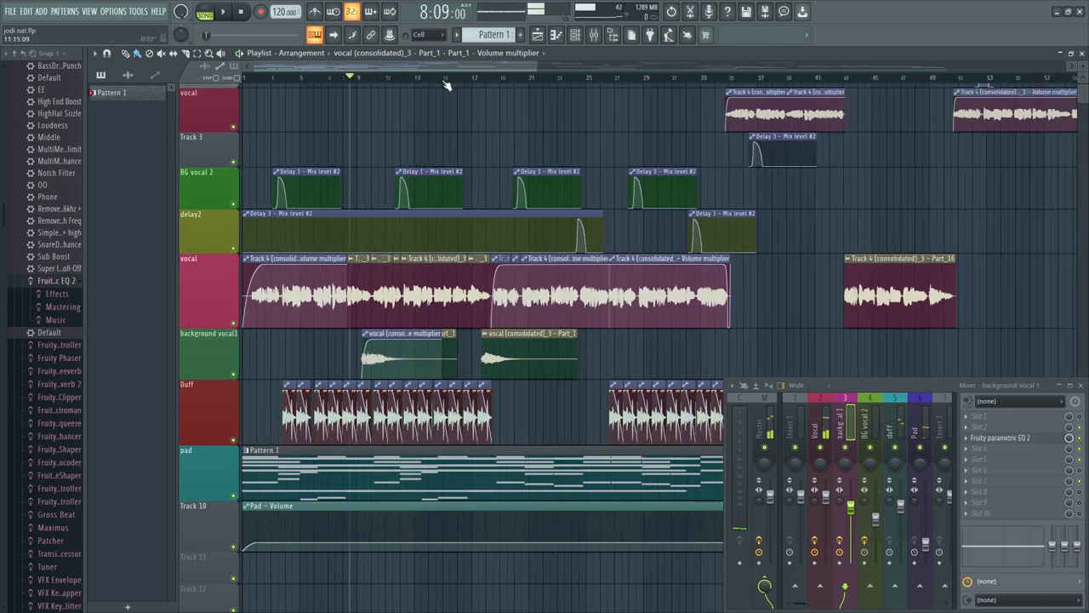
{"action": "left_click", "coordinate": [361, 80]}
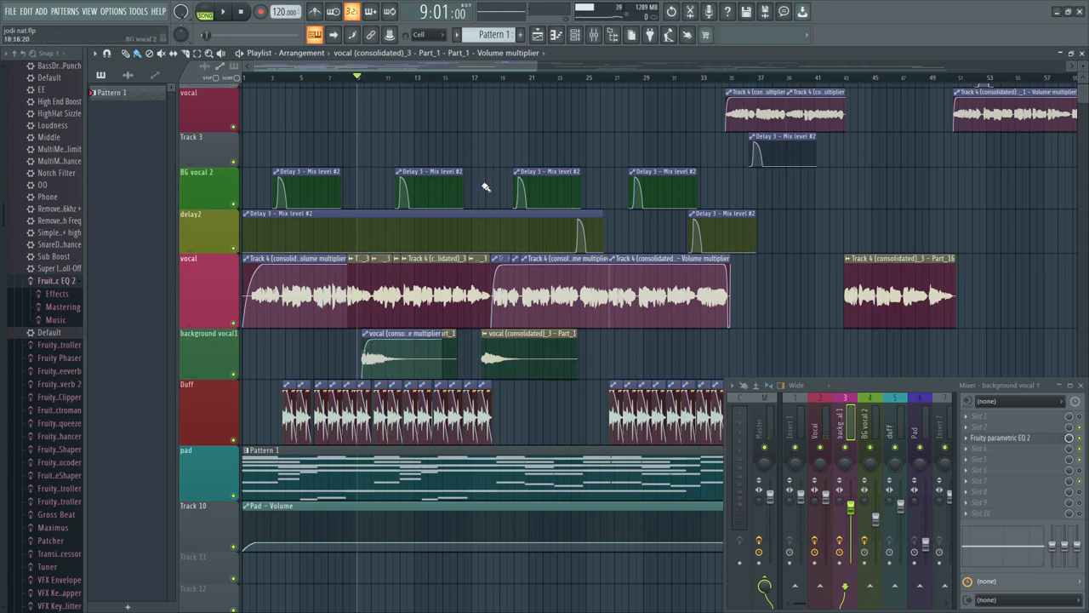
{"action": "scroll", "coordinate": [380, 83], "scroll_direction": "down", "scroll_amount": 2}
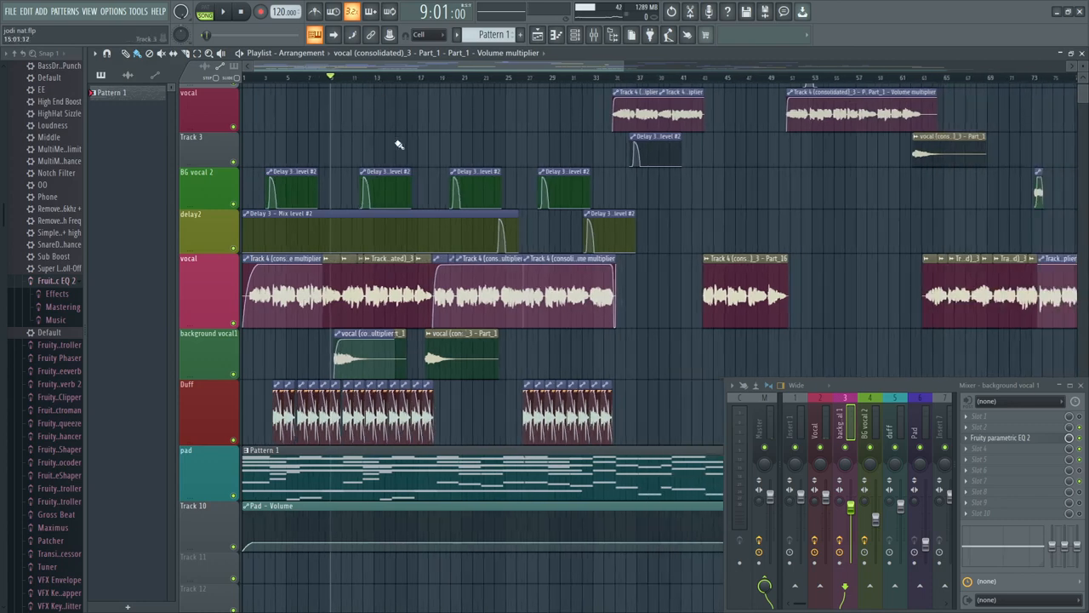
{"action": "scroll", "coordinate": [401, 71], "scroll_direction": "right", "scroll_amount": 2}
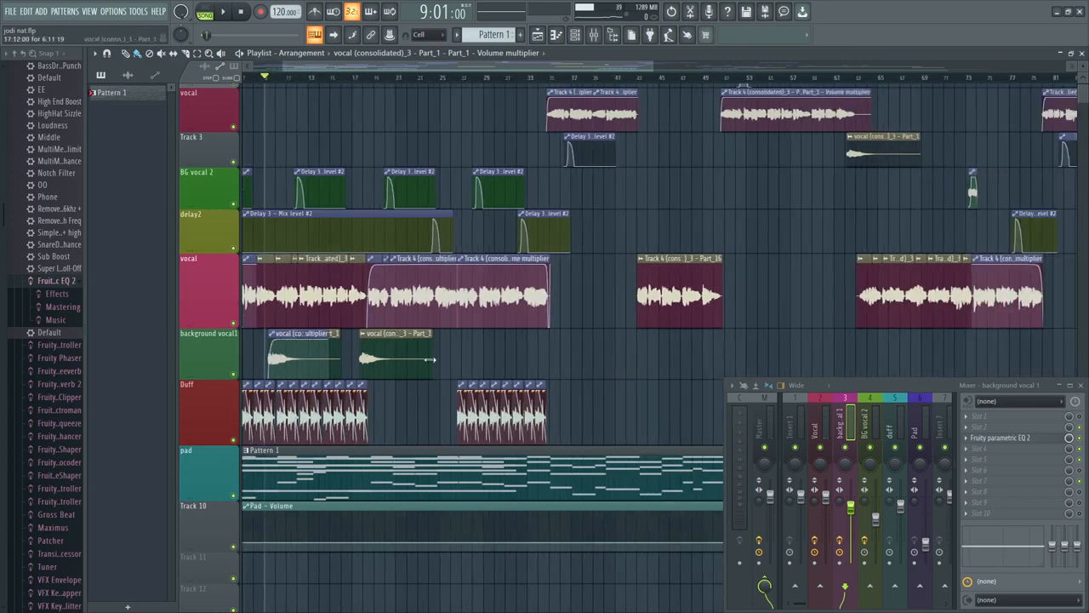
{"action": "scroll", "coordinate": [341, 85], "scroll_direction": "down", "scroll_amount": 3}
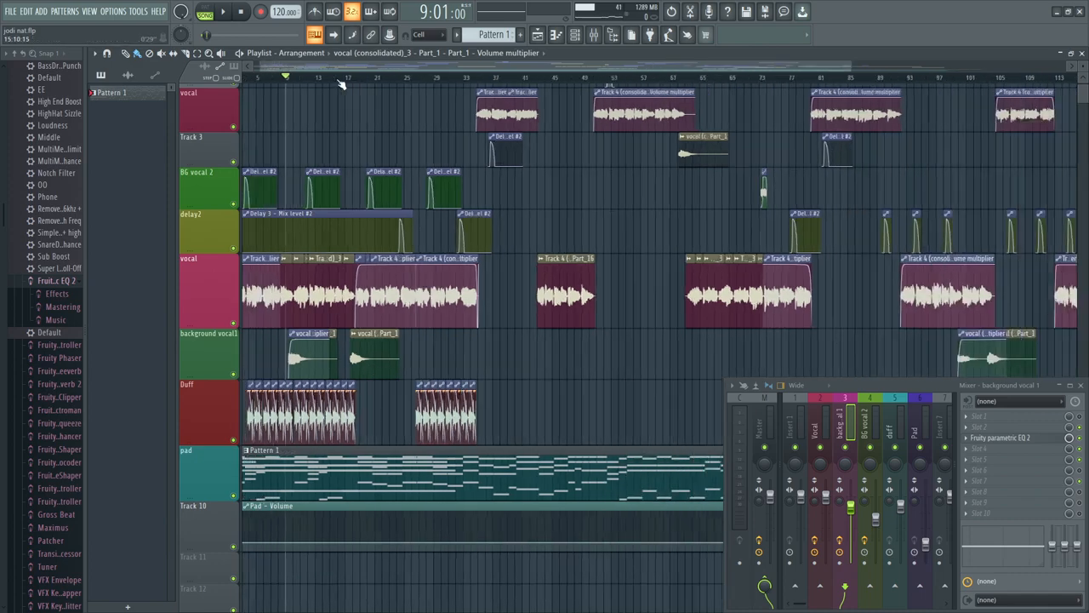
{"action": "scroll", "coordinate": [347, 65], "scroll_direction": "up", "scroll_amount": 4}
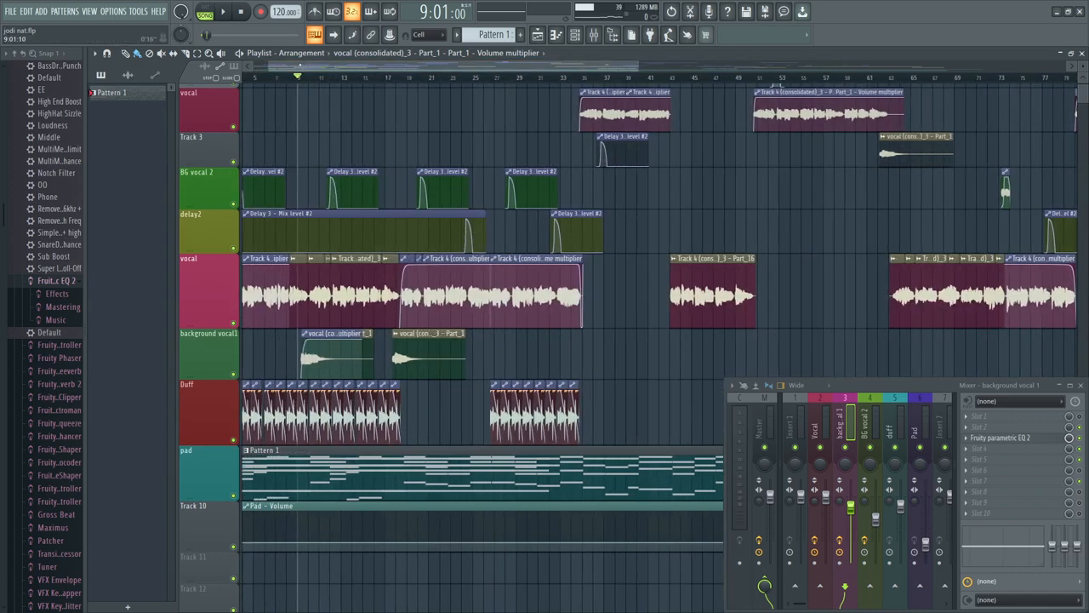
{"action": "scroll", "coordinate": [438, 181], "scroll_direction": "up", "scroll_amount": 3}
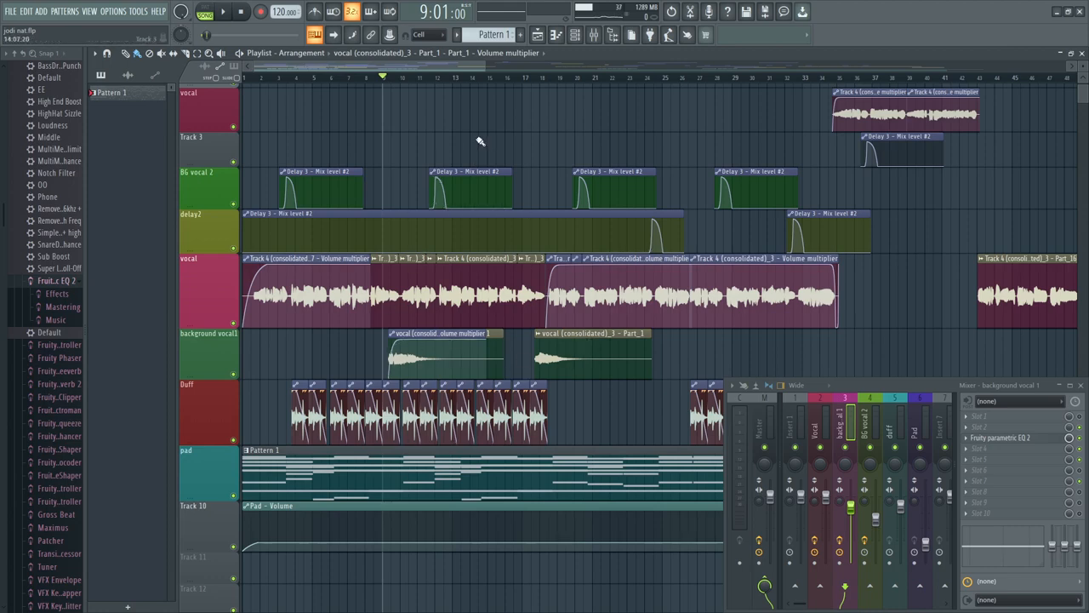
{"action": "scroll", "coordinate": [395, 81], "scroll_direction": "down", "scroll_amount": 3}
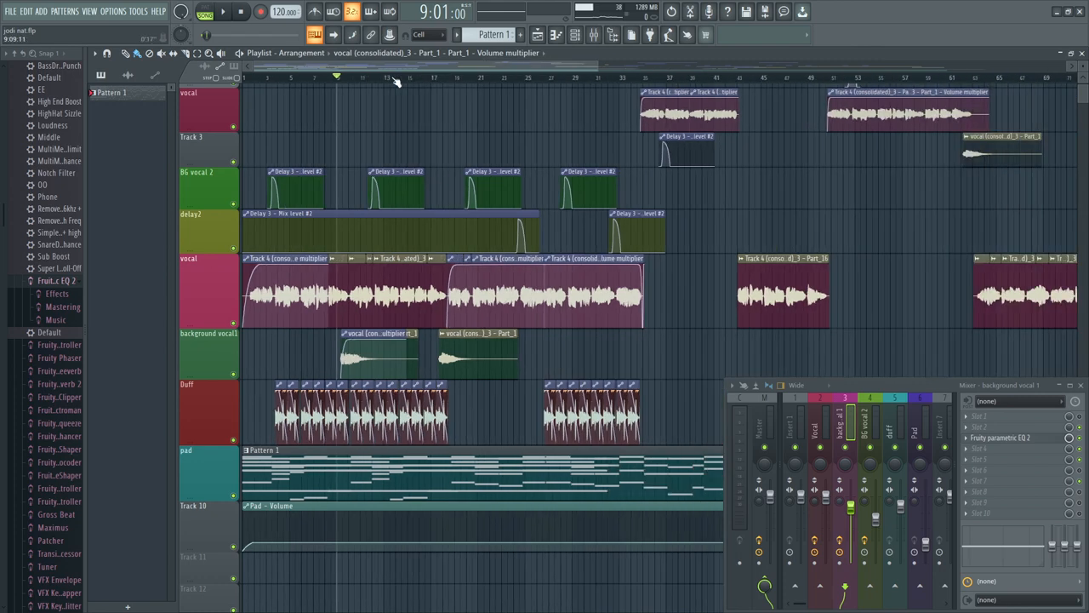
{"action": "scroll", "coordinate": [294, 82], "scroll_direction": "down", "scroll_amount": 3}
{"action": "scroll", "coordinate": [329, 89], "scroll_direction": "down", "scroll_amount": 2}
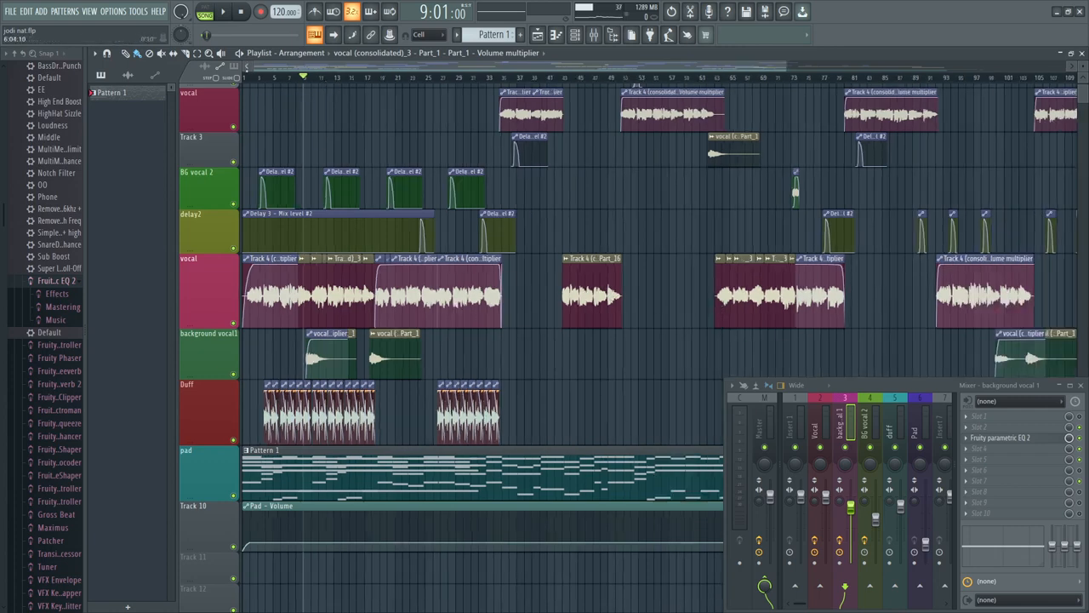
{"action": "scroll", "coordinate": [258, 84], "scroll_direction": "up", "scroll_amount": 2}
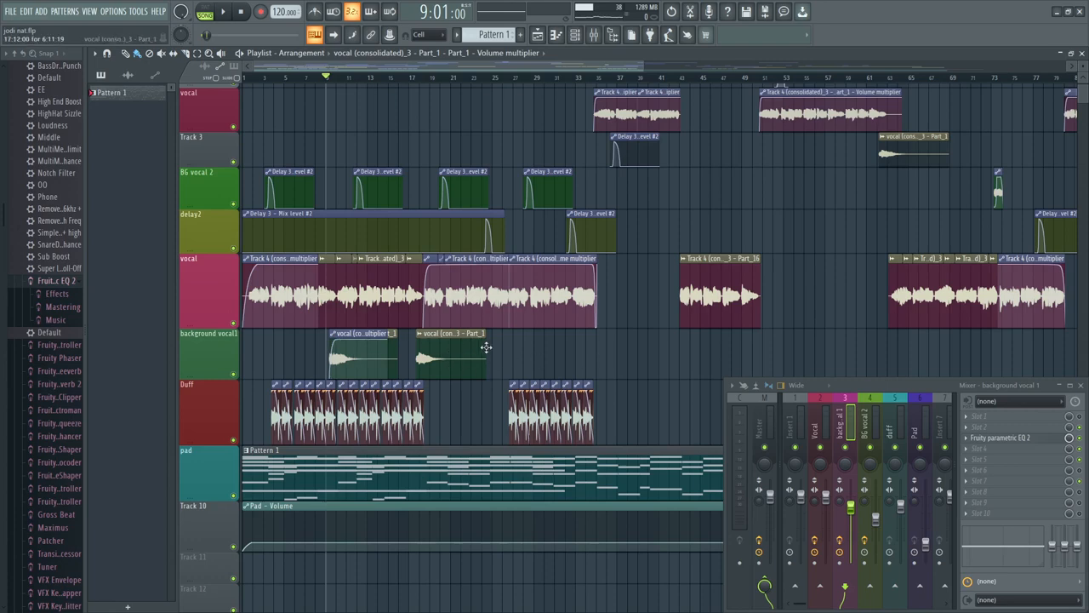
{"action": "scroll", "coordinate": [387, 93], "scroll_direction": "up", "scroll_amount": 3}
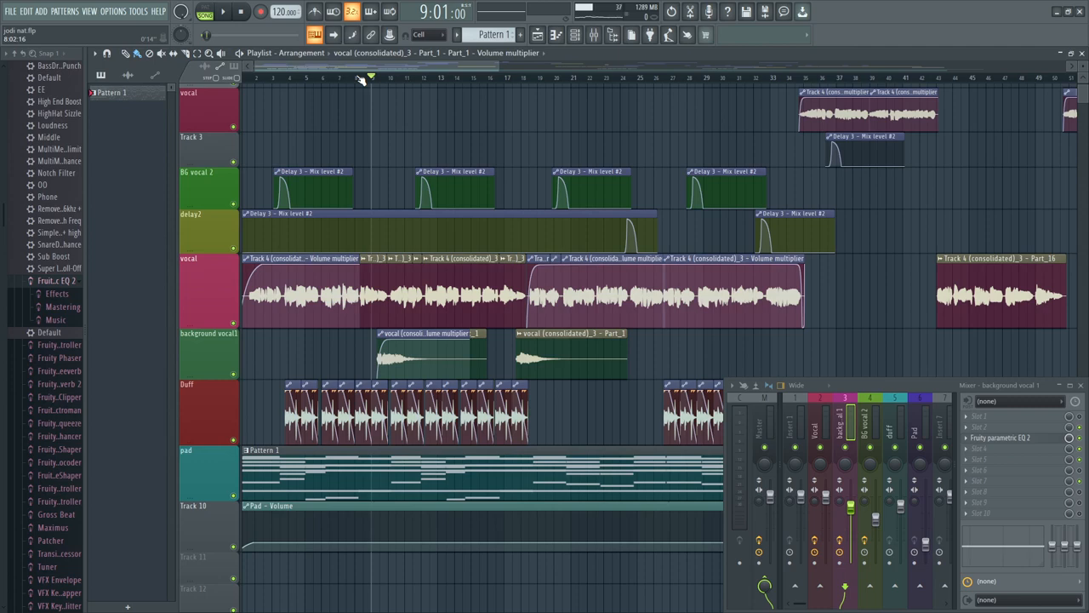
Step: Play the arrangement from position 8:09:00 through the first background vocal clip's entry, and stop playback
{"action": "scroll", "coordinate": [361, 79], "scroll_direction": "up", "scroll_amount": 1}
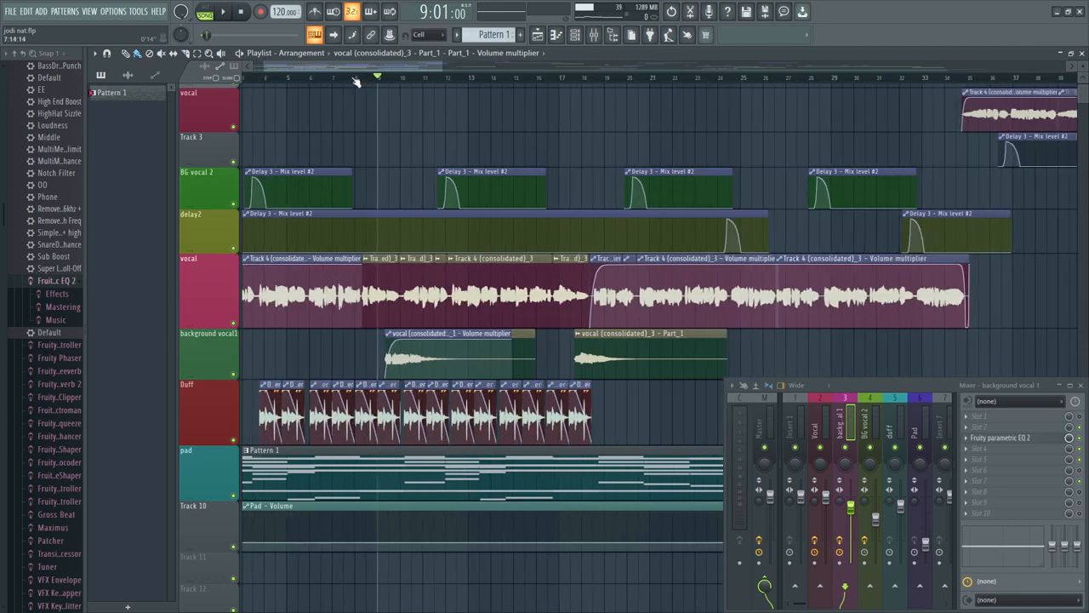
{"action": "left_click", "coordinate": [356, 80]}
{"action": "key", "text": "space"}
{"action": "left_click", "coordinate": [371, 79]}
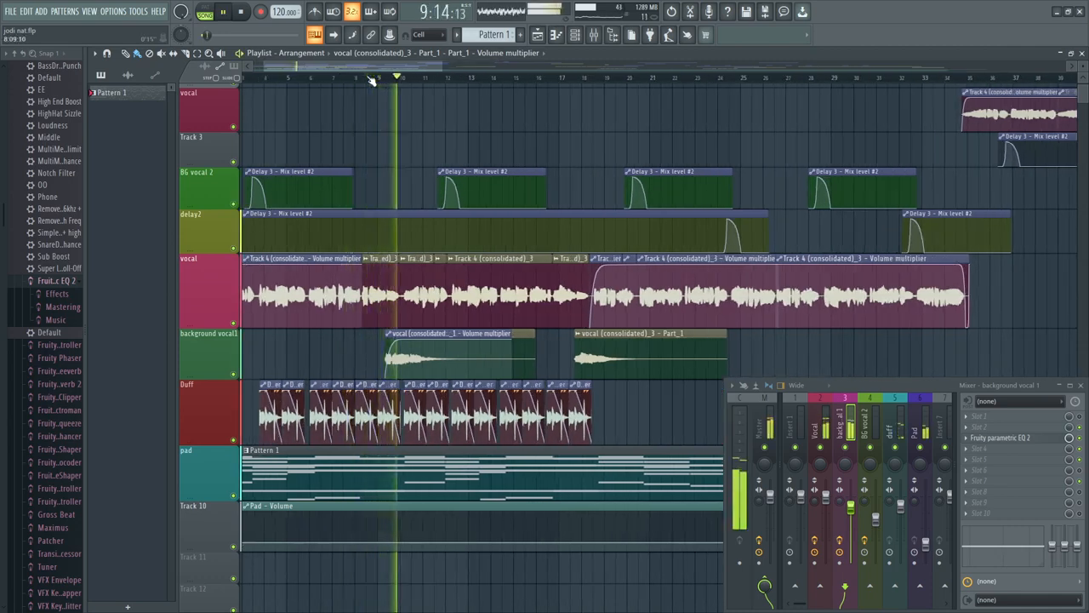
{"action": "key", "text": "space"}
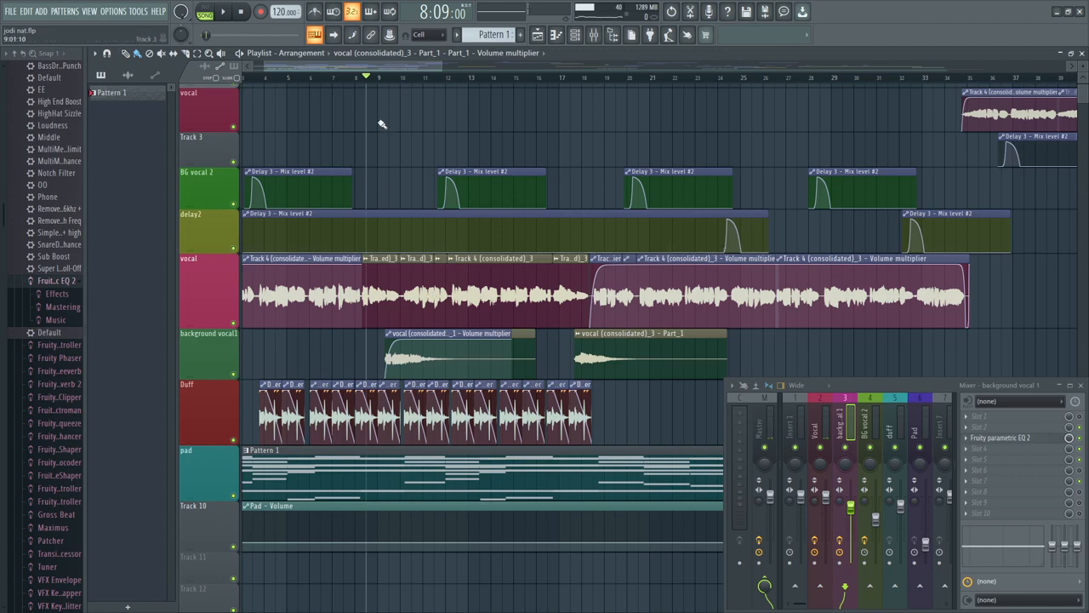
Step: Play the arrangement from position 3:01:00 over the first BG vocal 2 delay automation clip, and stop playback
{"action": "scroll", "coordinate": [382, 125], "scroll_direction": "down", "scroll_amount": 3}
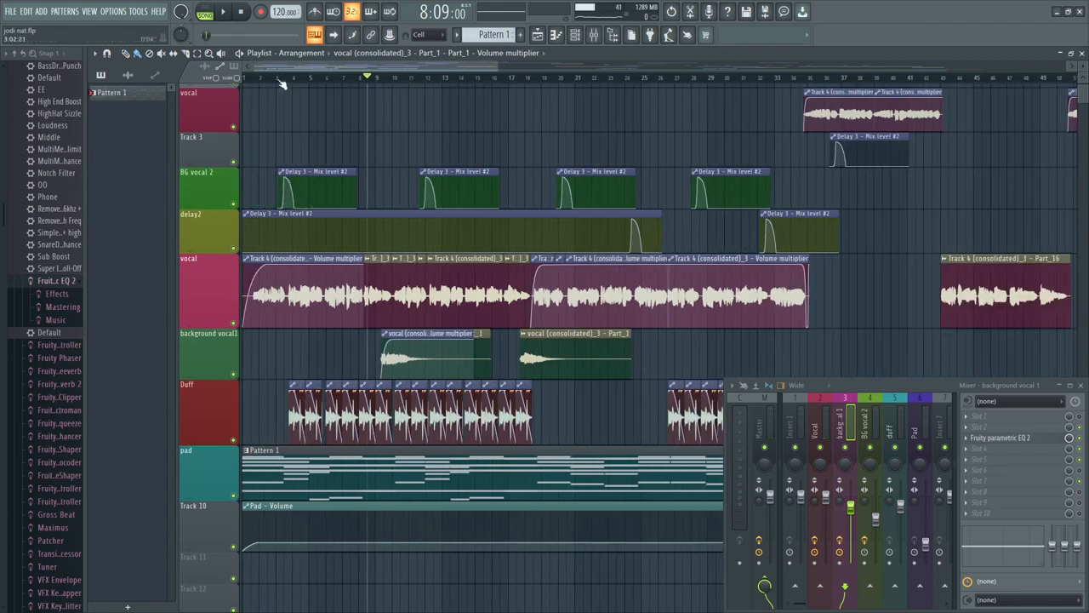
{"action": "left_click", "coordinate": [278, 78]}
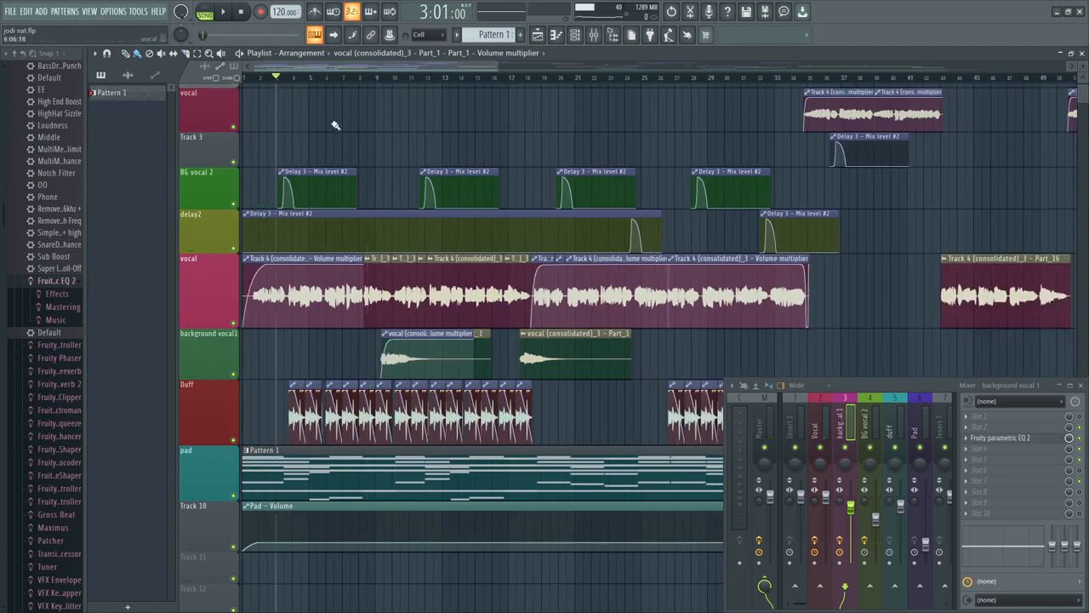
{"action": "key", "text": "space"}
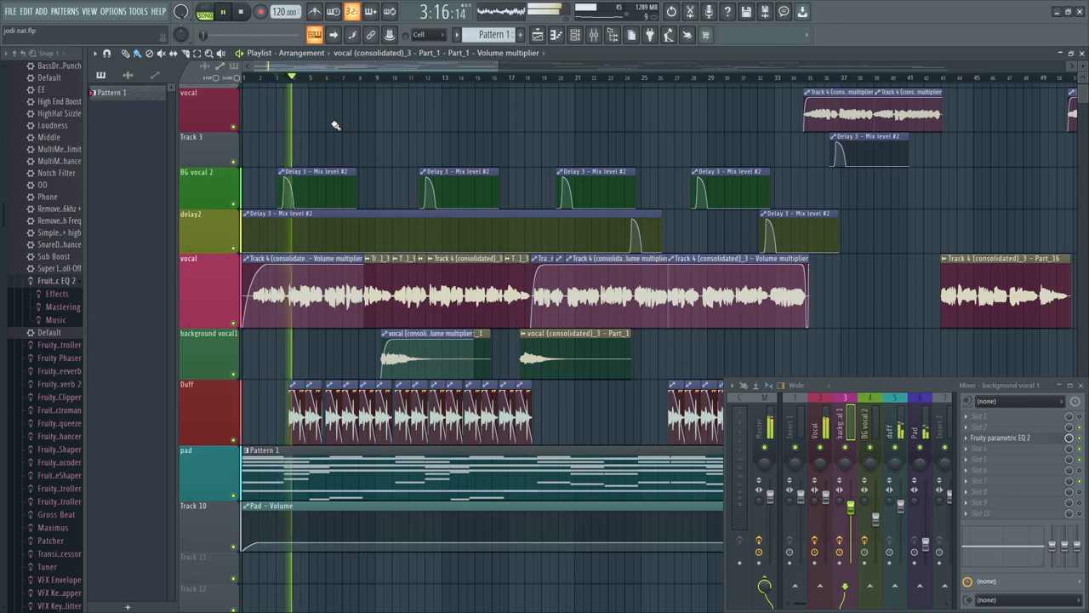
{"action": "key", "text": "space"}
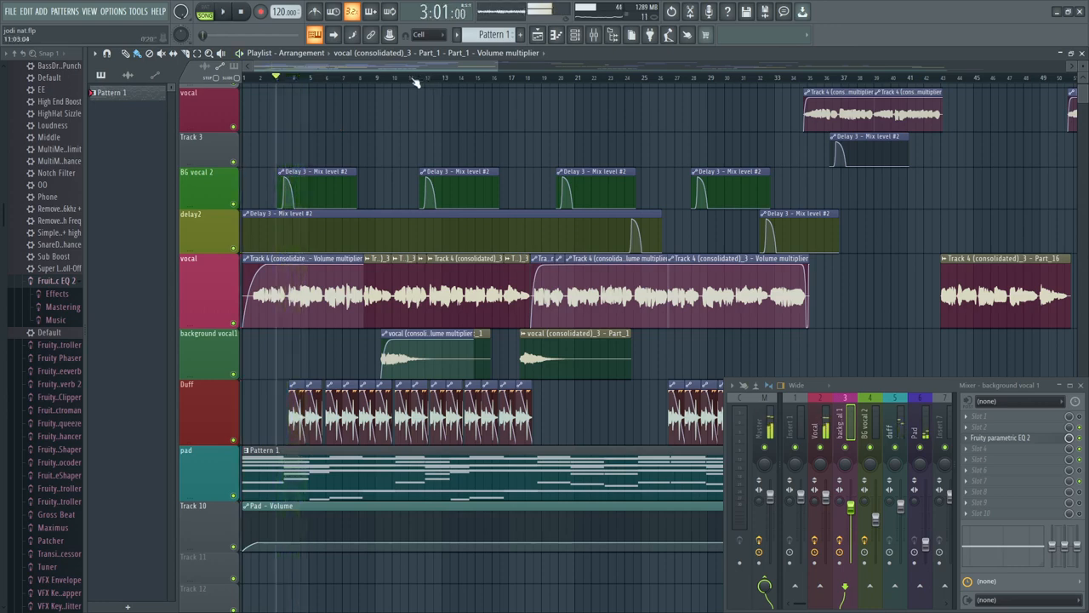
Step: Play the arrangement from position 11:01:00 into the second BG vocal 2 delay automation clip, and stop playback
{"action": "left_click", "coordinate": [412, 77]}
{"action": "key", "text": "space"}
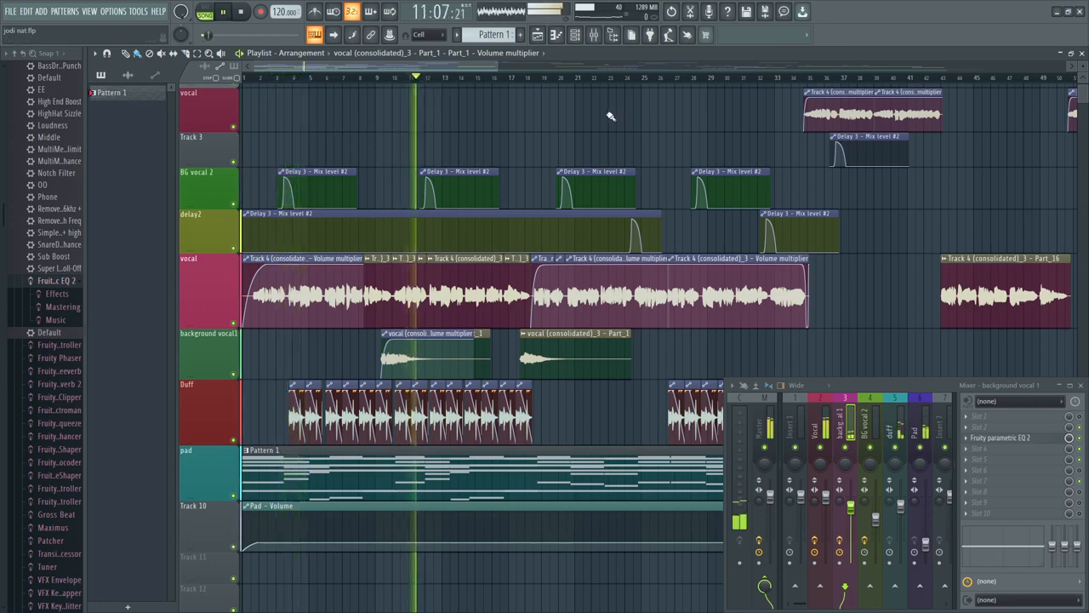
{"action": "key", "text": "space"}
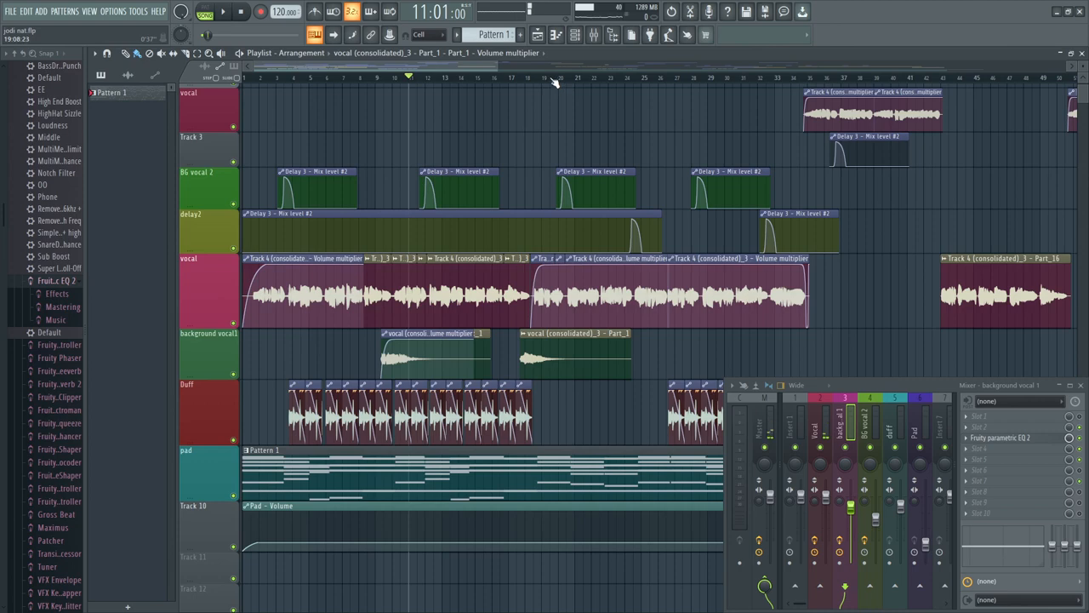
Step: Play the section around the third BG vocal 2 delay clip to about bar 24, stop, and place the playhead at 19:09:00
{"action": "left_click_drag", "start_coordinate": [553, 80], "coordinate": [560, 79]}
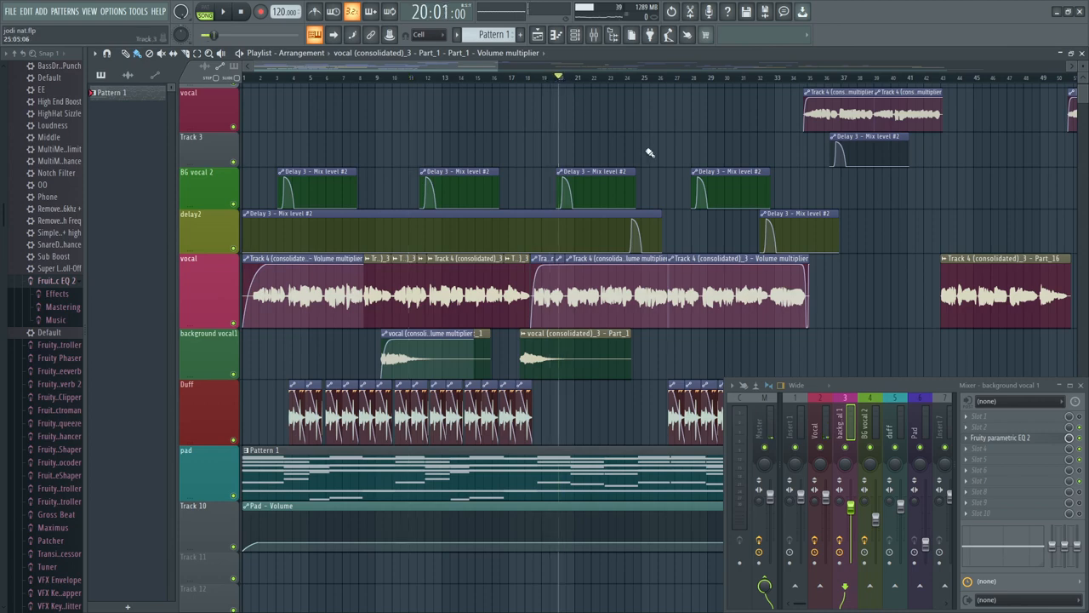
{"action": "key", "text": "space"}
{"action": "left_click", "coordinate": [552, 79]}
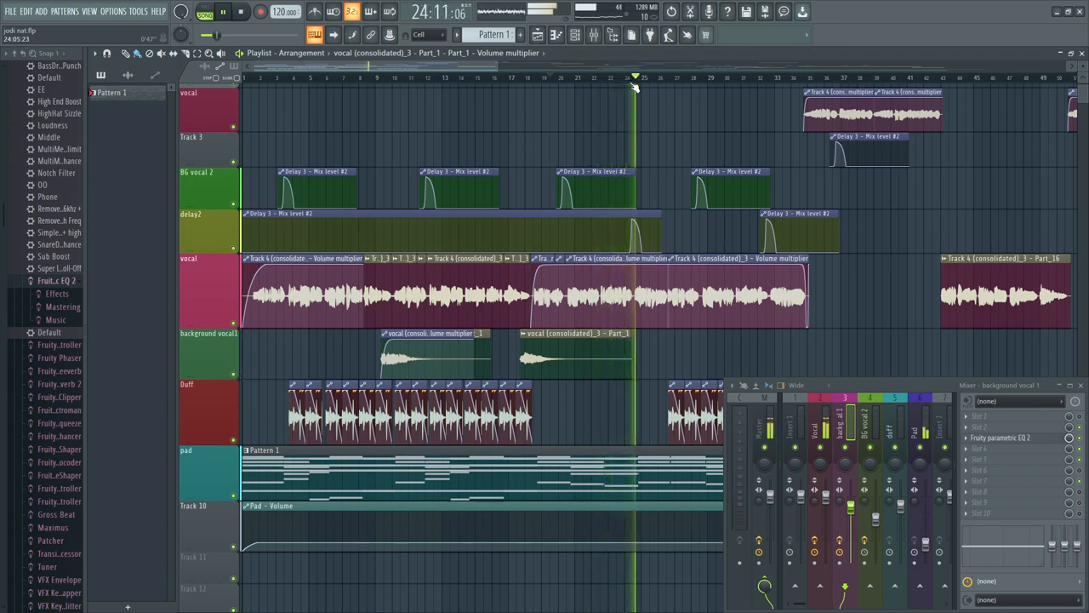
{"action": "key", "text": "space"}
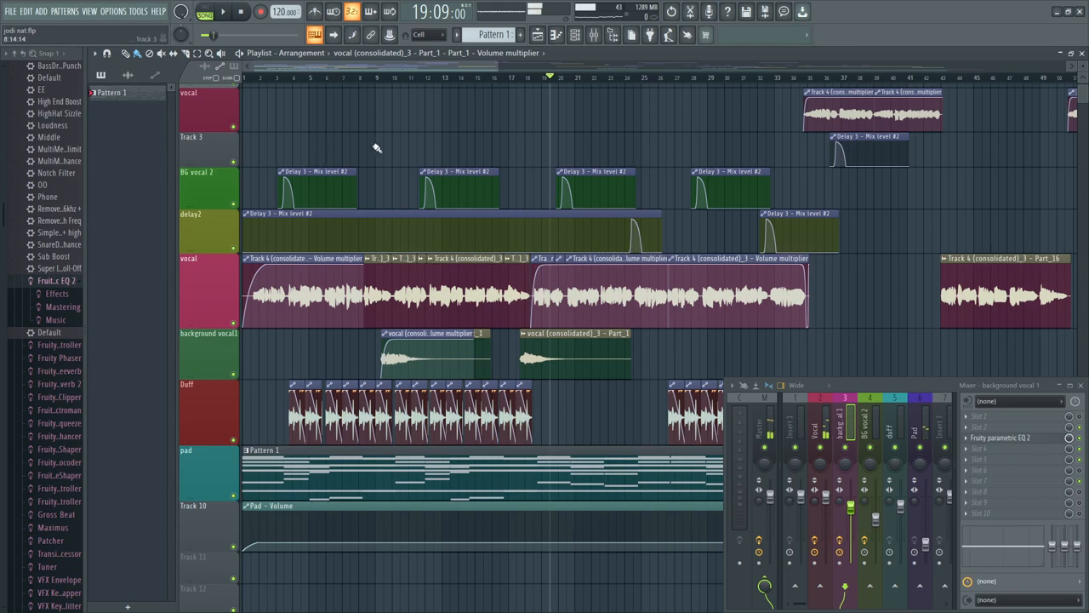
Step: Place the playhead at 2:09:00 and examine how the delay automation, vocal and background vocal clips line up across the song
{"action": "scroll", "coordinate": [375, 146], "scroll_direction": "up", "scroll_amount": 1}
{"action": "scroll", "coordinate": [369, 85], "scroll_direction": "down", "scroll_amount": 4}
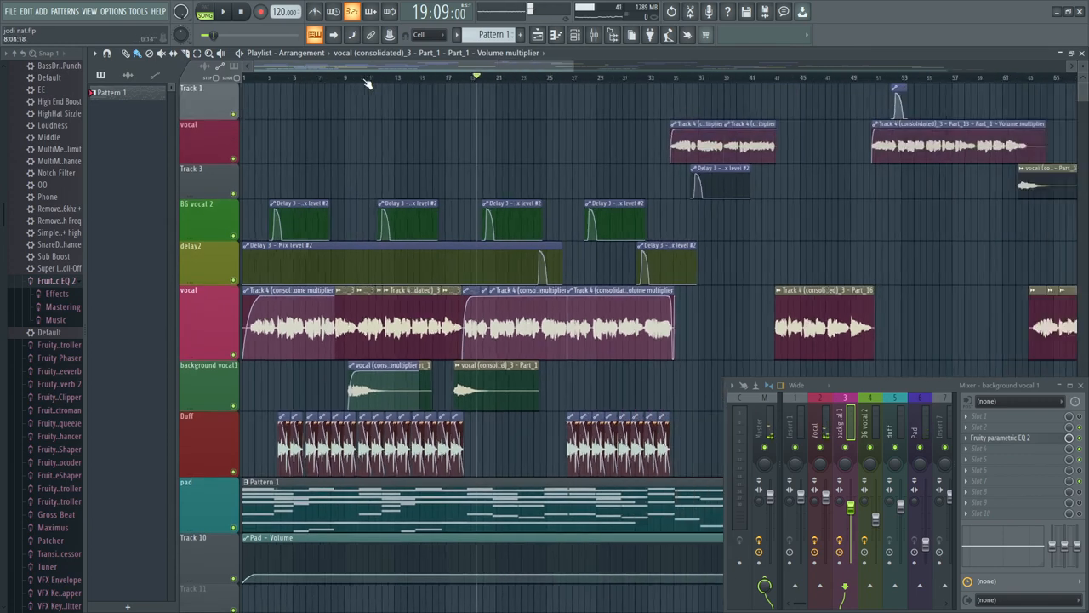
{"action": "scroll", "coordinate": [351, 82], "scroll_direction": "up", "scroll_amount": 3}
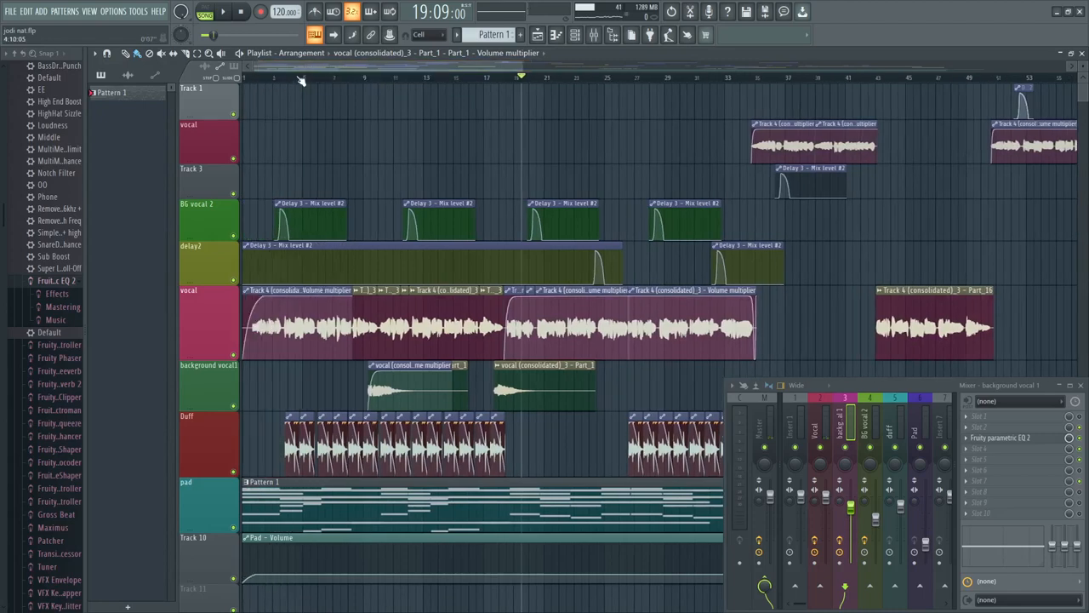
{"action": "scroll", "coordinate": [302, 85], "scroll_direction": "up", "scroll_amount": 2}
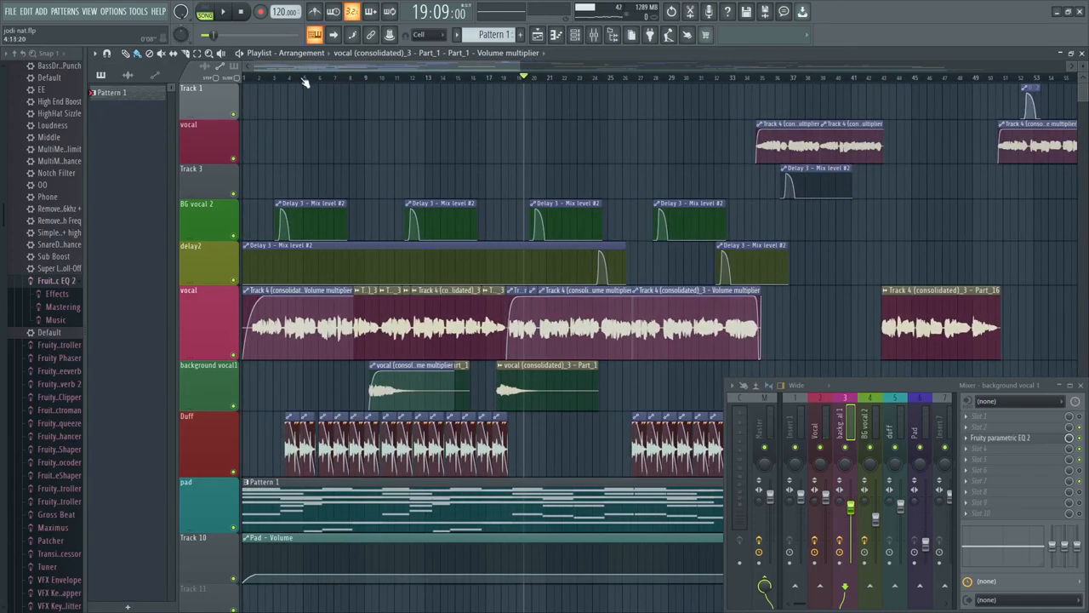
{"action": "scroll", "coordinate": [305, 81], "scroll_direction": "down", "scroll_amount": 2}
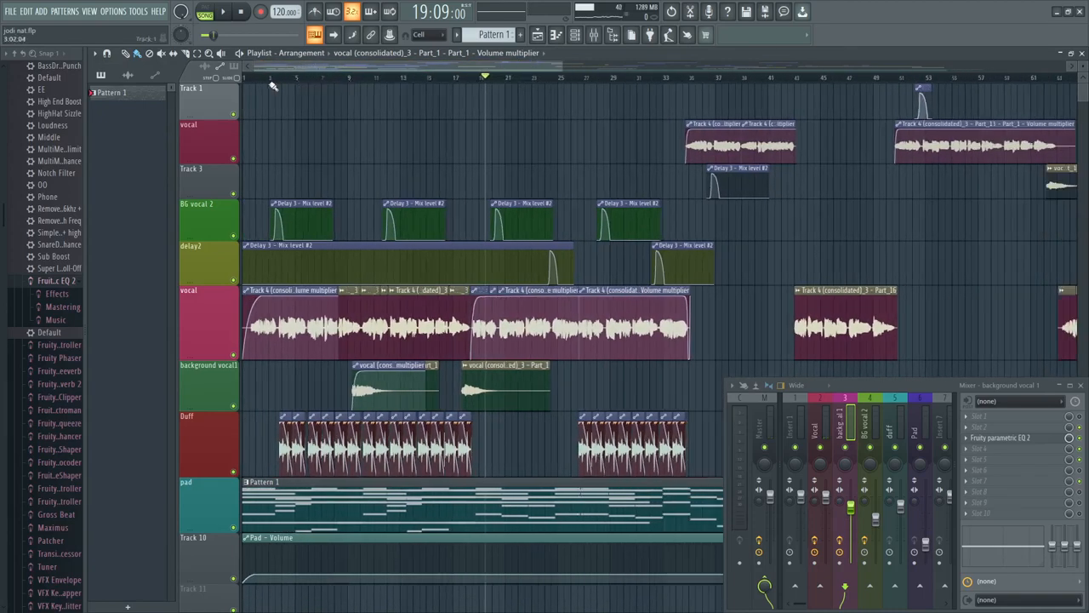
{"action": "scroll", "coordinate": [271, 81], "scroll_direction": "up", "scroll_amount": 3}
{"action": "scroll", "coordinate": [268, 80], "scroll_direction": "down", "scroll_amount": 2}
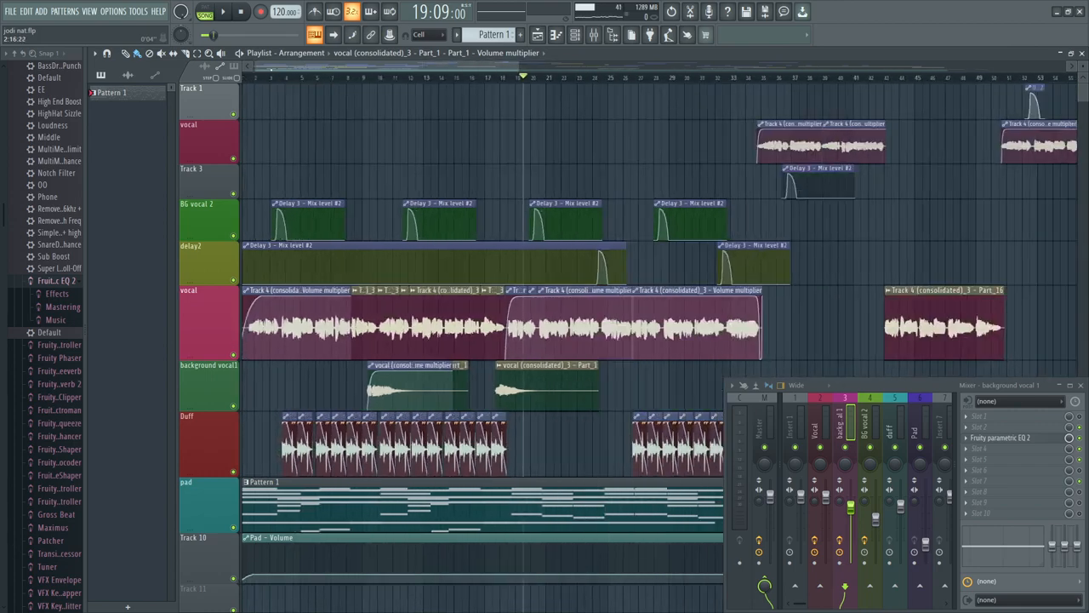
{"action": "scroll", "coordinate": [267, 80], "scroll_direction": "down", "scroll_amount": 2}
{"action": "scroll", "coordinate": [268, 78], "scroll_direction": "up", "scroll_amount": 2}
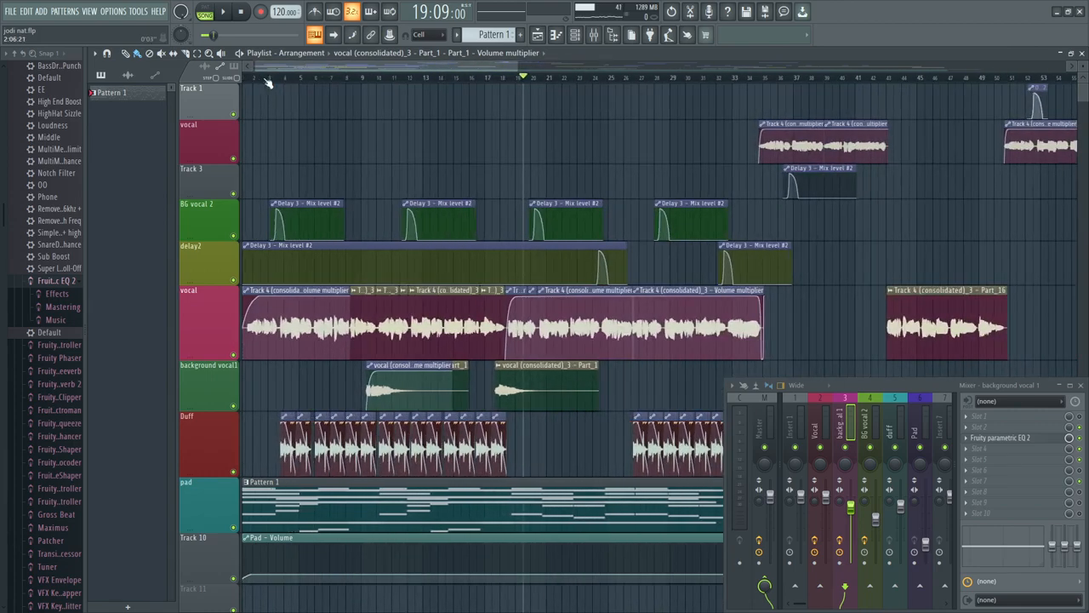
{"action": "left_click", "coordinate": [269, 76]}
{"action": "scroll", "coordinate": [270, 79], "scroll_direction": "up", "scroll_amount": 4}
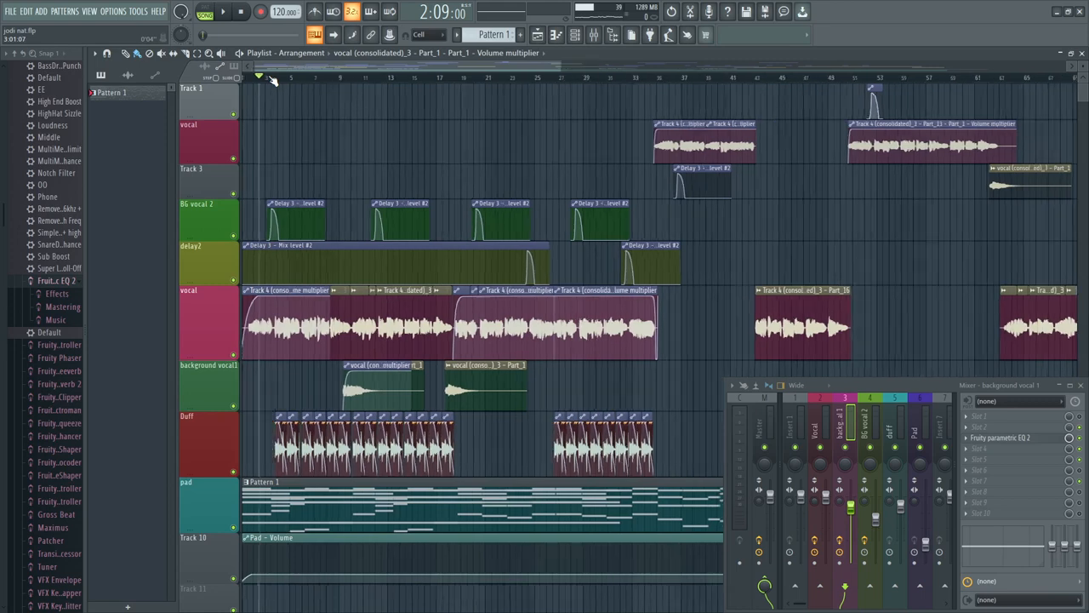
{"action": "scroll", "coordinate": [272, 81], "scroll_direction": "up", "scroll_amount": 1}
{"action": "scroll", "coordinate": [392, 84], "scroll_direction": "down", "scroll_amount": 3}
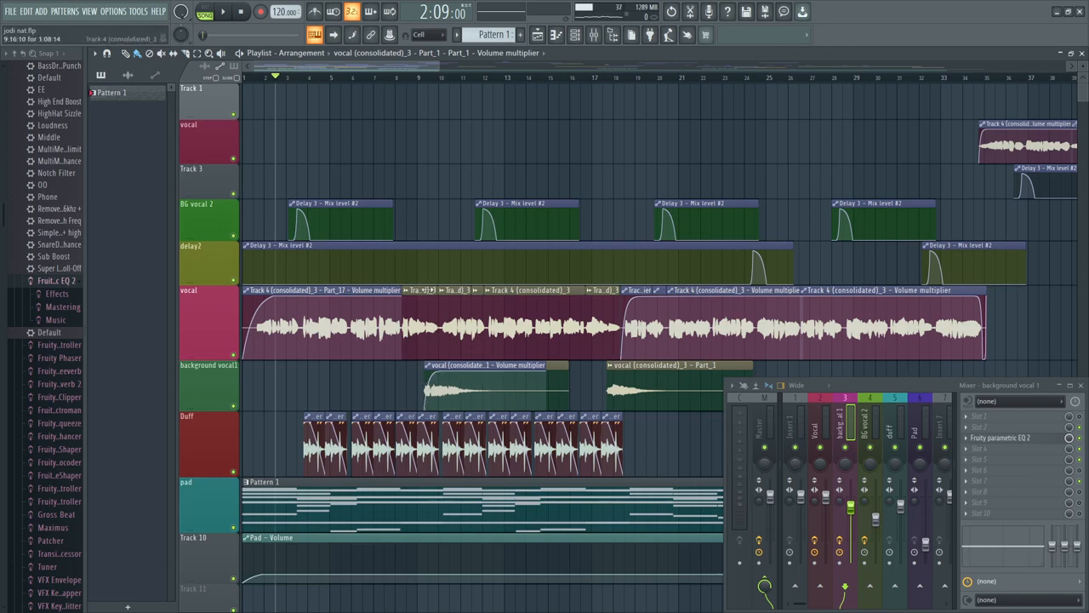
{"action": "scroll", "coordinate": [445, 77], "scroll_direction": "down", "scroll_amount": 3}
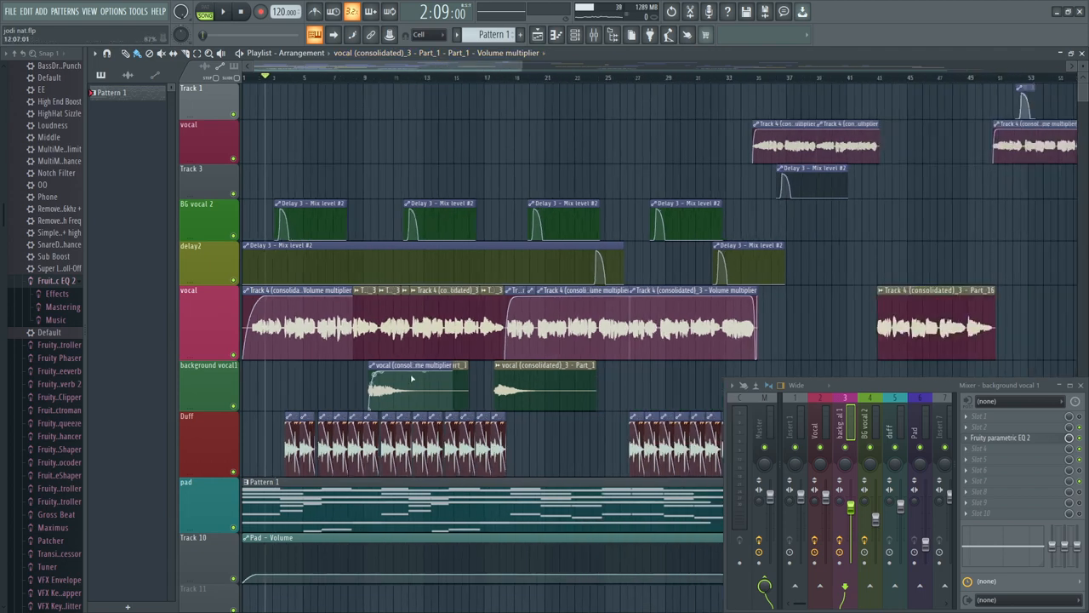
Step: Place the playhead at 8:09:00 and delete the first background vocal clip with its volume automation from the background vocal1 track
{"action": "left_click", "coordinate": [357, 77]}
{"action": "scroll", "coordinate": [357, 78], "scroll_direction": "up", "scroll_amount": 4}
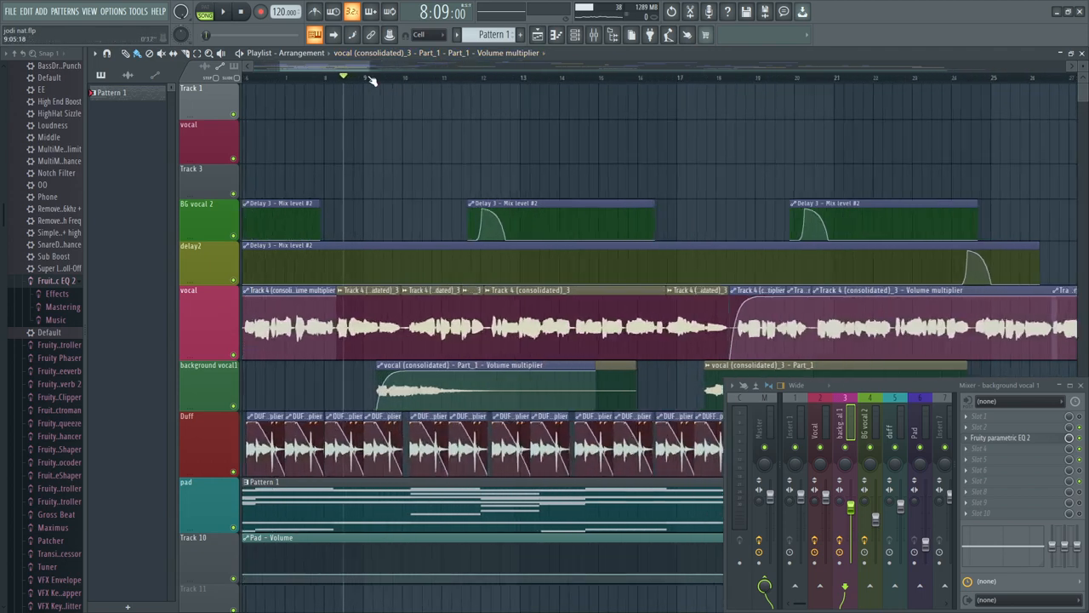
{"action": "right_click", "coordinate": [391, 387]}
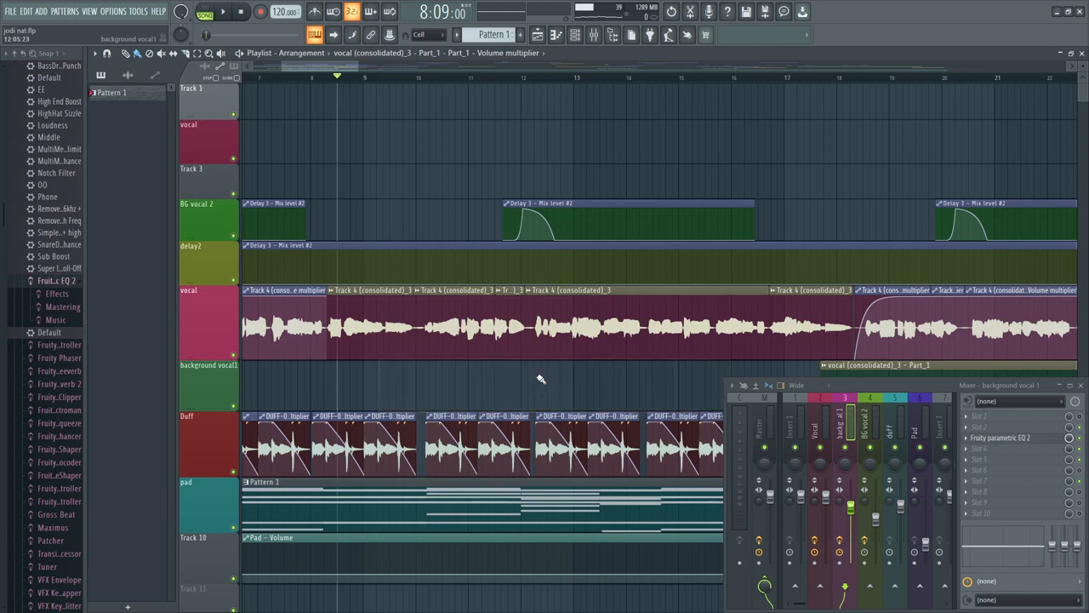
{"action": "scroll", "coordinate": [423, 88], "scroll_direction": "down", "scroll_amount": 3}
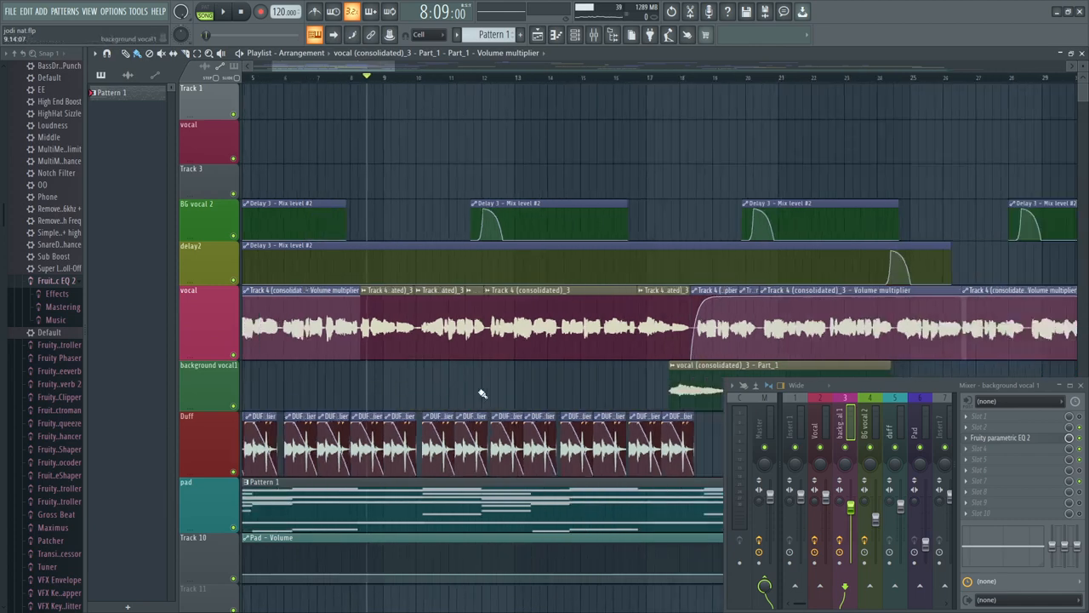
Step: Delete the Fruity parametric EQ 2 effect from slot 3 of the background vocal 1 mixer track
{"action": "left_click", "coordinate": [997, 438]}
{"action": "left_click", "coordinate": [528, 385]}
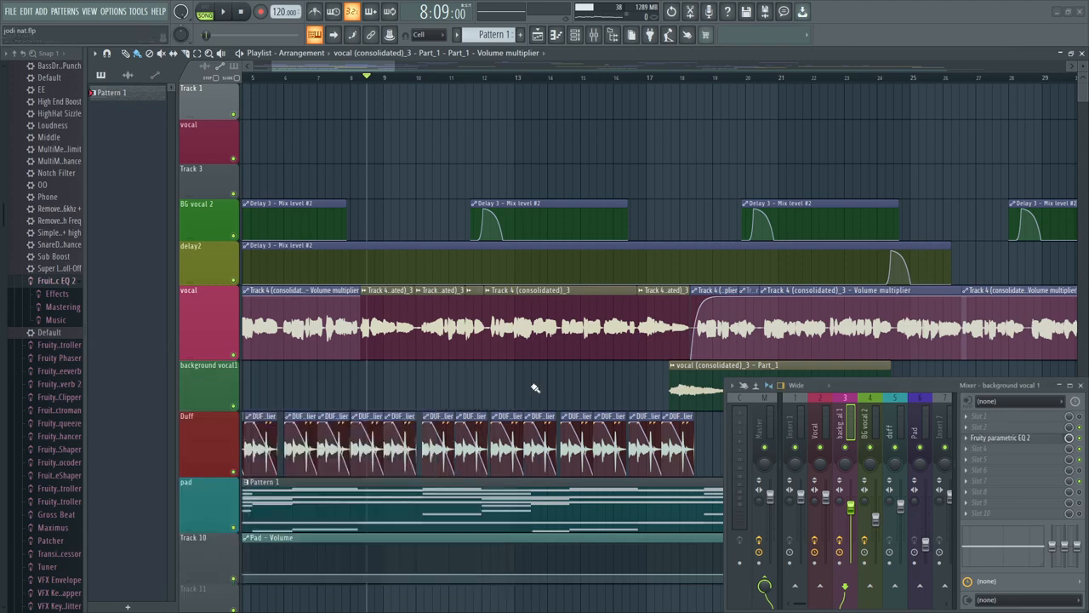
{"action": "left_click", "coordinate": [969, 437]}
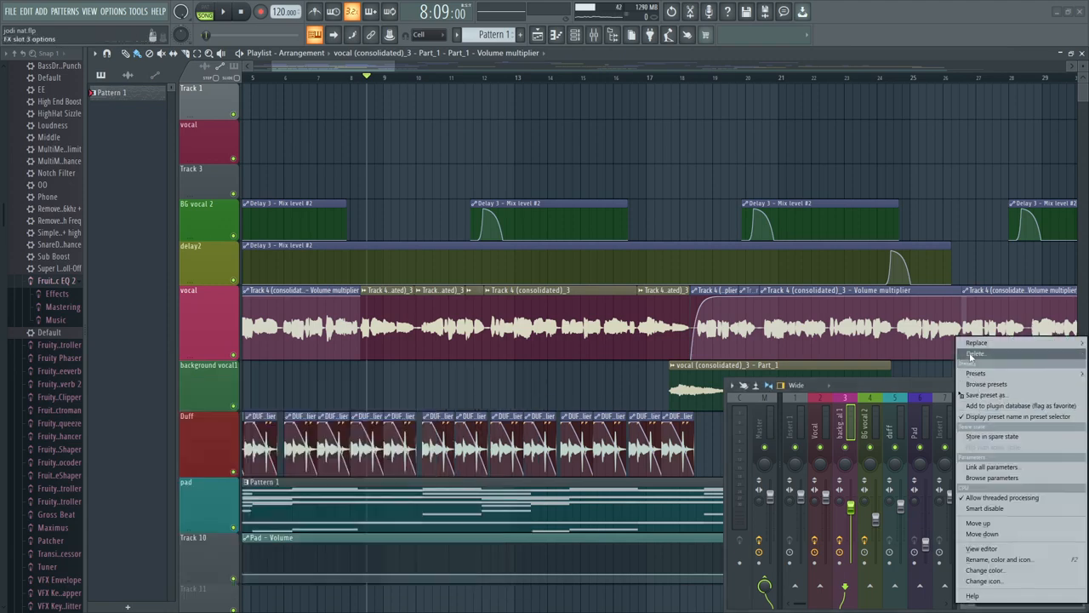
{"action": "left_click", "coordinate": [973, 354]}
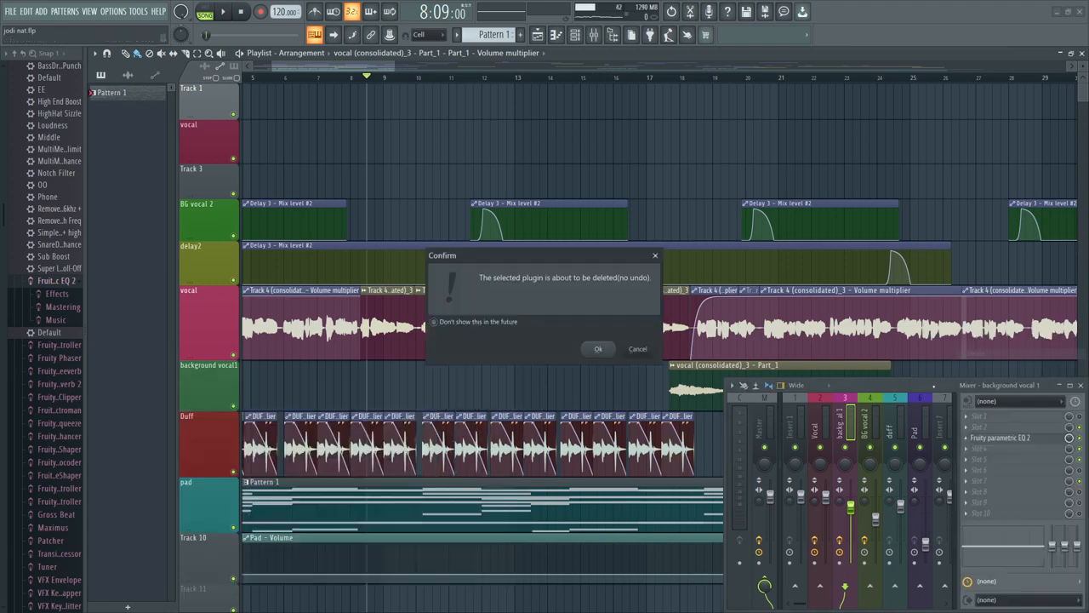
{"action": "left_click", "coordinate": [598, 350]}
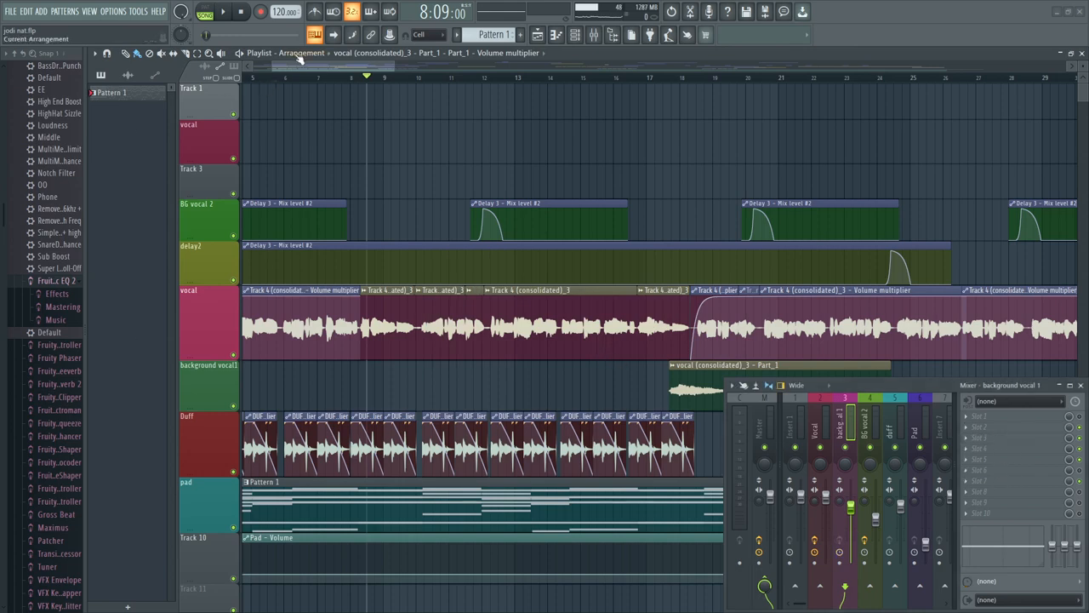
Step: Play the arrangement from position 8:03:00 past bar 10 without the first background vocal clip, and stop playback
{"action": "scroll", "coordinate": [400, 81], "scroll_direction": "up", "scroll_amount": 6}
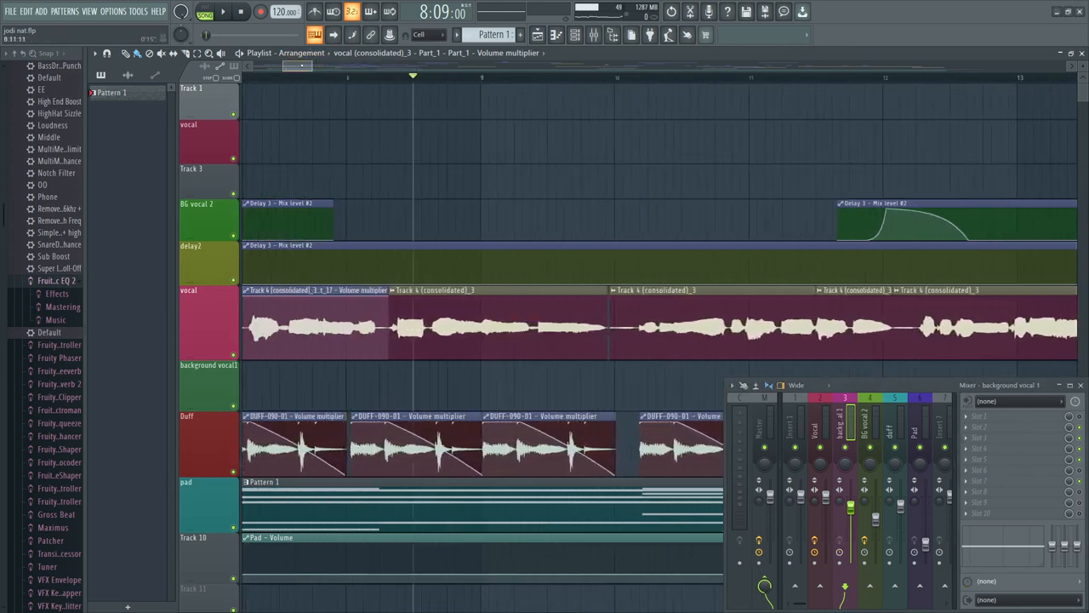
{"action": "left_click", "coordinate": [424, 83]}
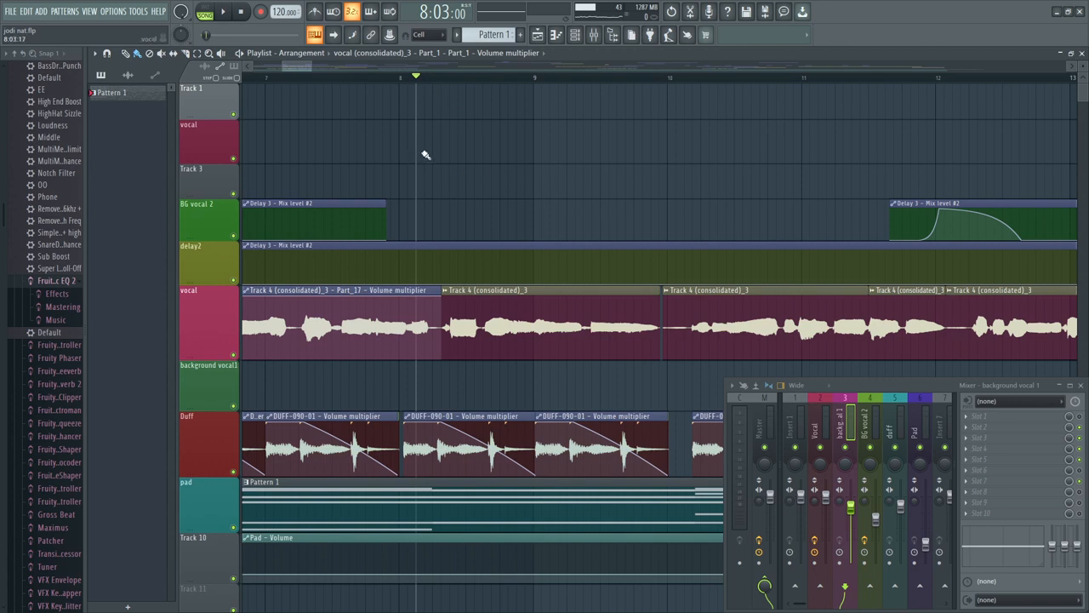
{"action": "key", "text": "space"}
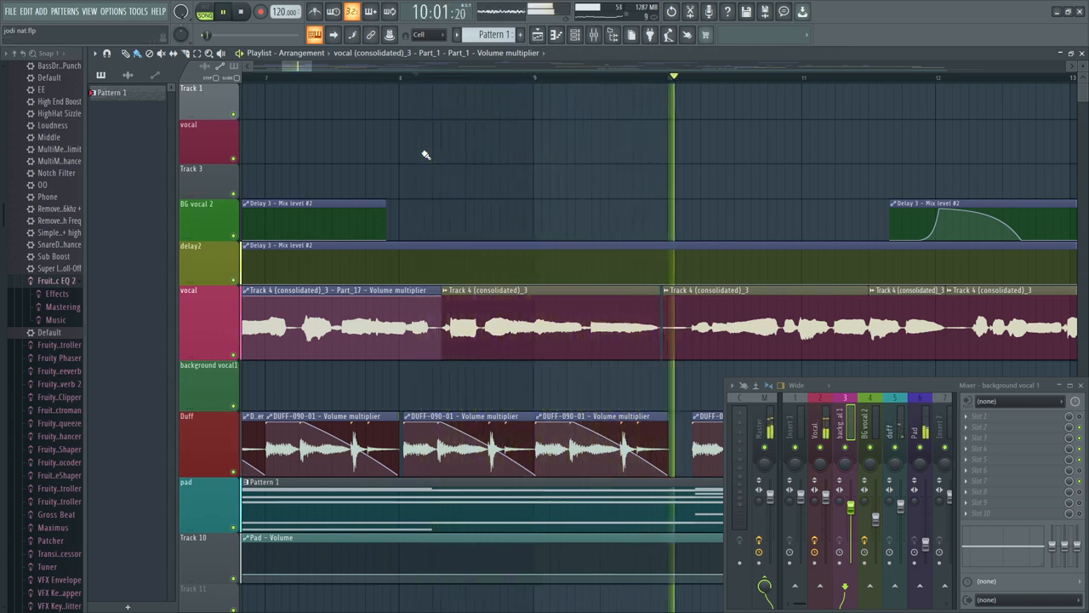
{"action": "key", "text": "space"}
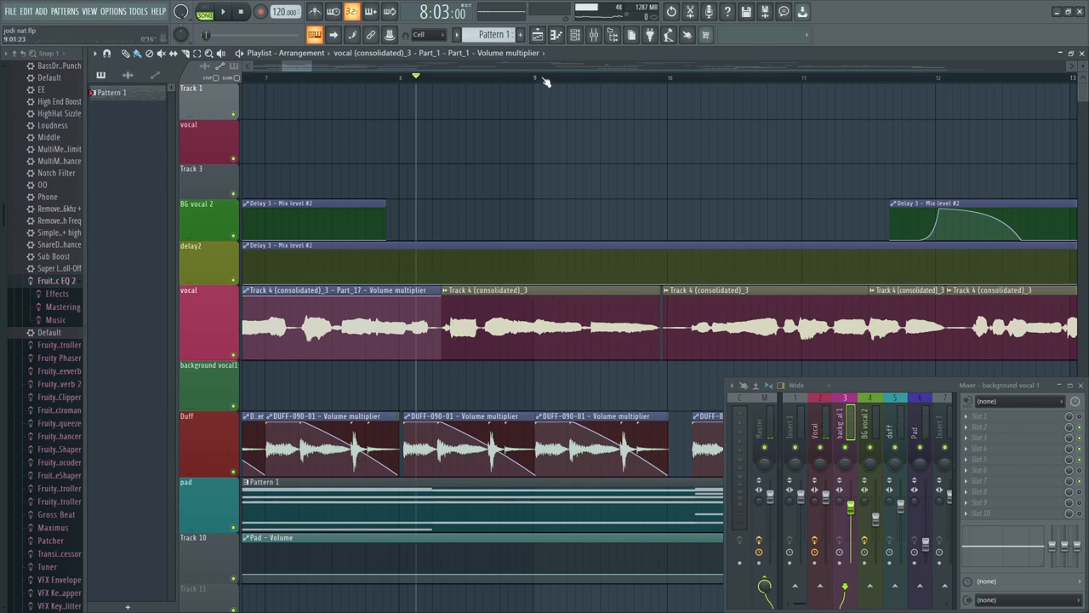
Step: Examine the emptied stretch of the background vocal1 track around bars 8 to 12 and replay the song from 8:03:00
{"action": "scroll", "coordinate": [544, 82], "scroll_direction": "down", "scroll_amount": 2}
{"action": "scroll", "coordinate": [576, 82], "scroll_direction": "down", "scroll_amount": 1}
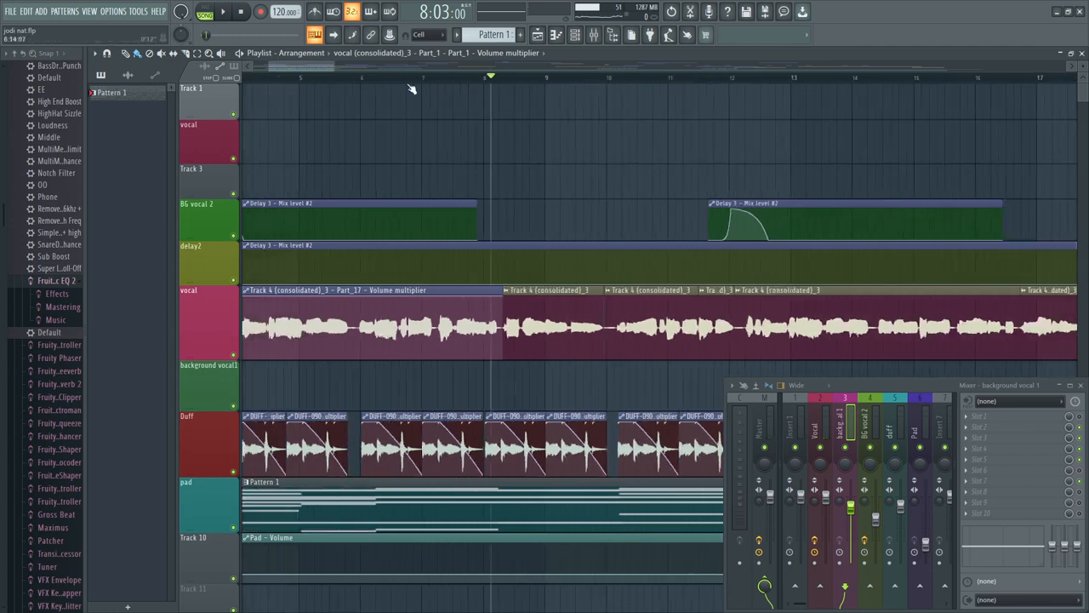
{"action": "left_click_drag", "start_coordinate": [308, 69], "coordinate": [313, 68]}
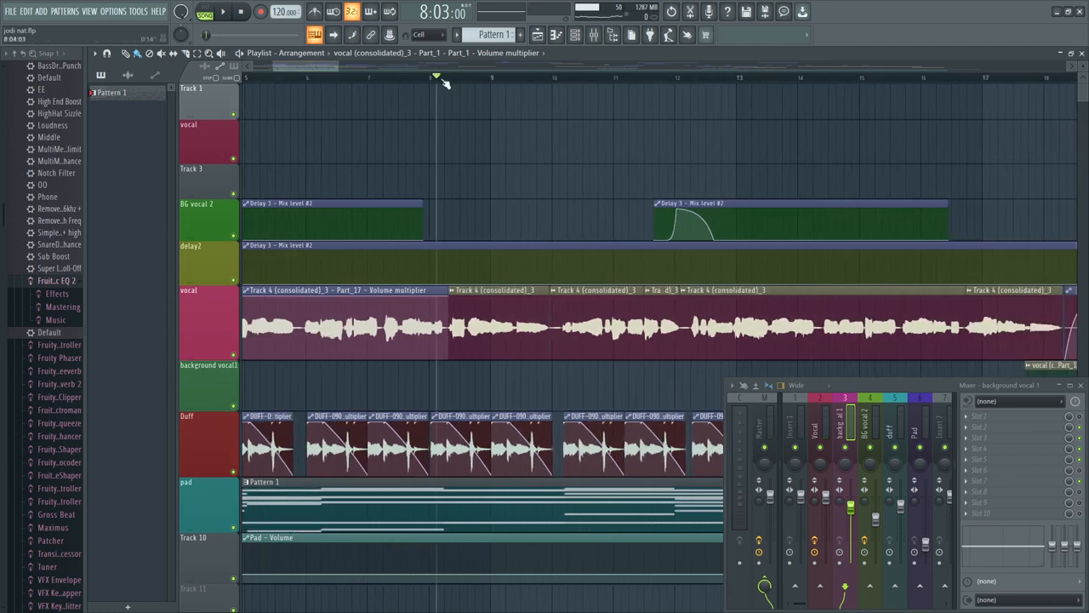
{"action": "scroll", "coordinate": [444, 82], "scroll_direction": "down", "scroll_amount": 1}
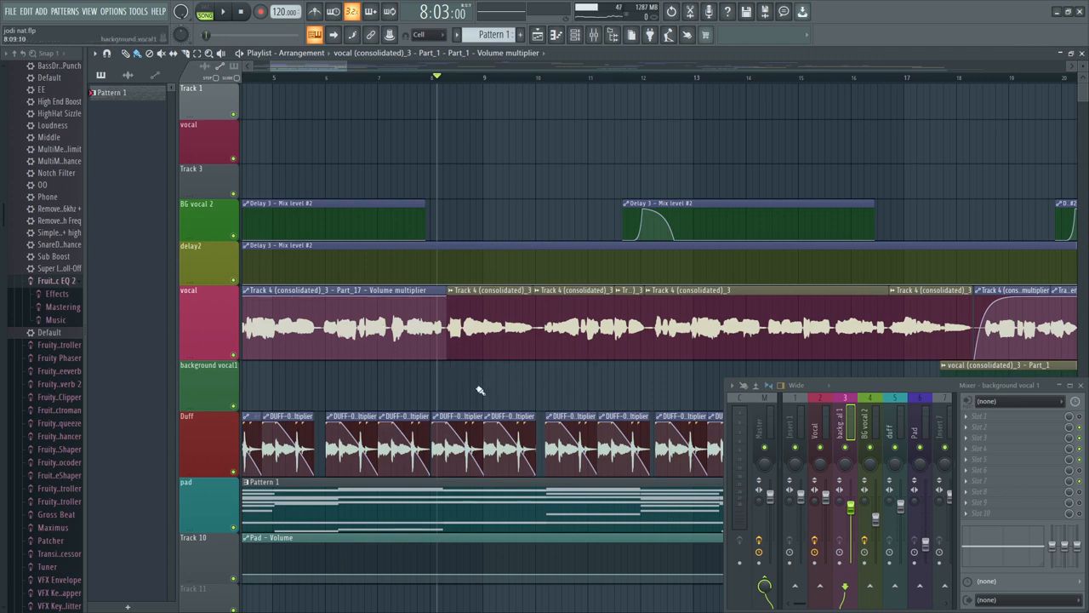
{"action": "scroll", "coordinate": [468, 81], "scroll_direction": "up", "scroll_amount": 6}
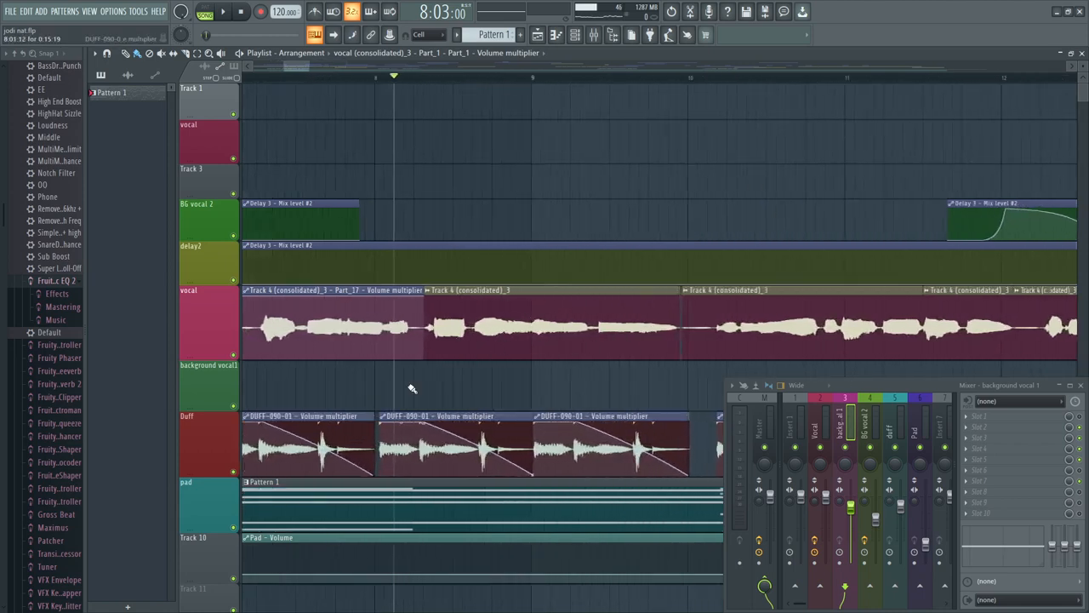
{"action": "scroll", "coordinate": [486, 85], "scroll_direction": "down", "scroll_amount": 2}
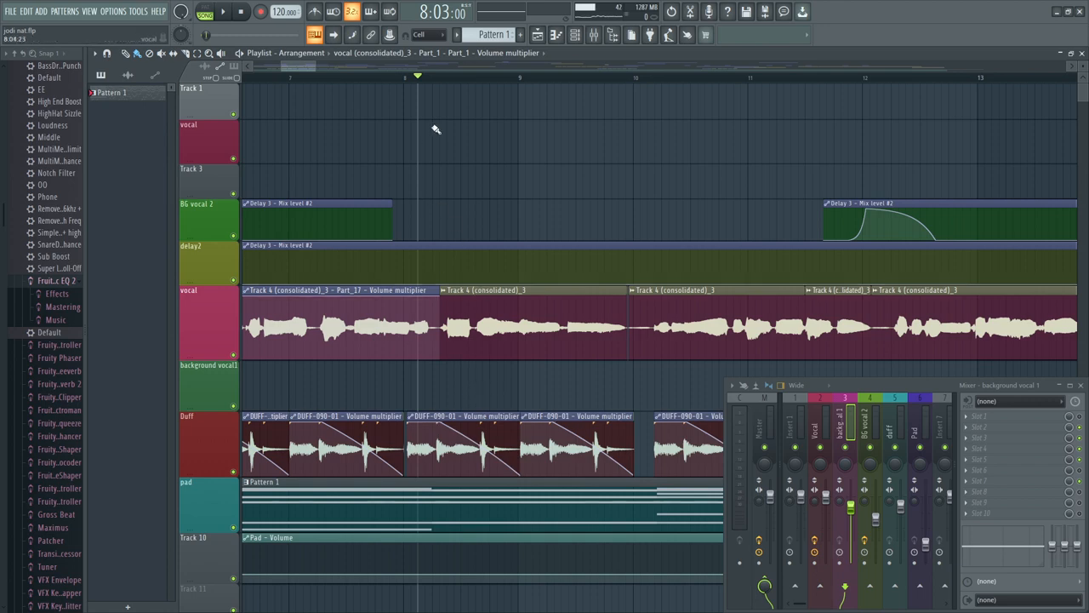
{"action": "key", "text": "space"}
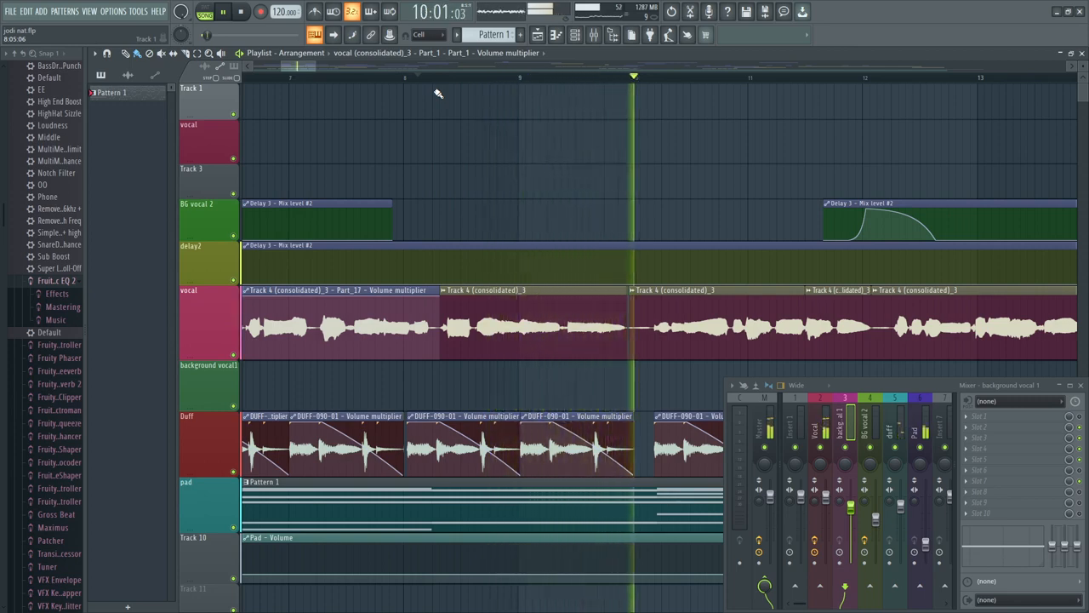
{"action": "key", "text": "space"}
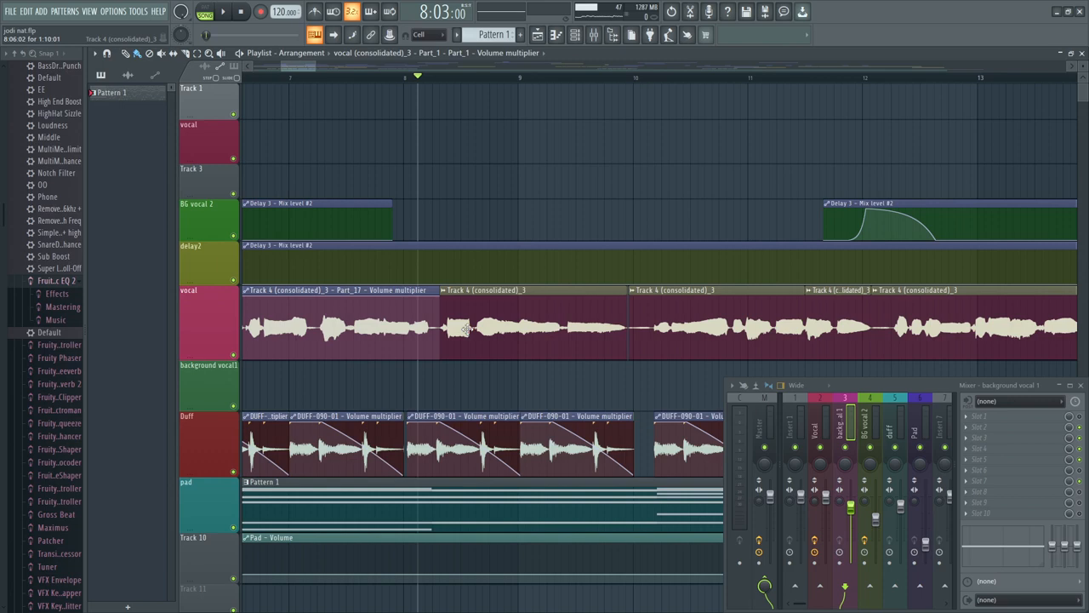
Step: Copy the main vocal clip that starts at 8:06:02 onto the background vocal1 track, starting at bar 9
{"action": "left_click_drag", "start_coordinate": [465, 329], "coordinate": [546, 400]}
{"action": "scroll", "coordinate": [652, 85], "scroll_direction": "up", "scroll_amount": 2}
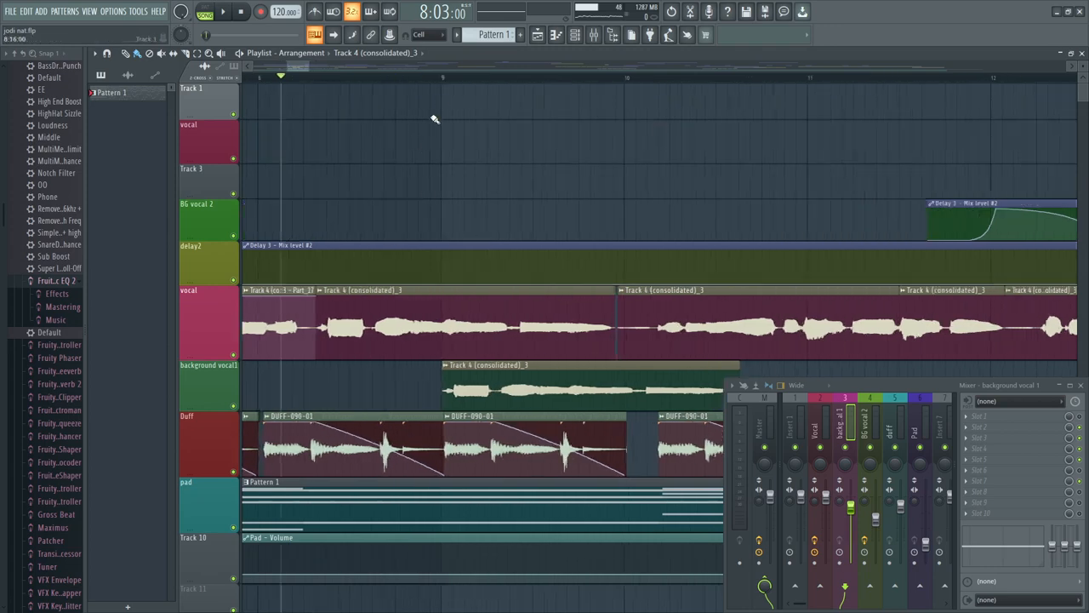
{"action": "scroll", "coordinate": [457, 79], "scroll_direction": "up", "scroll_amount": 1}
{"action": "scroll", "coordinate": [458, 80], "scroll_direction": "down", "scroll_amount": 3}
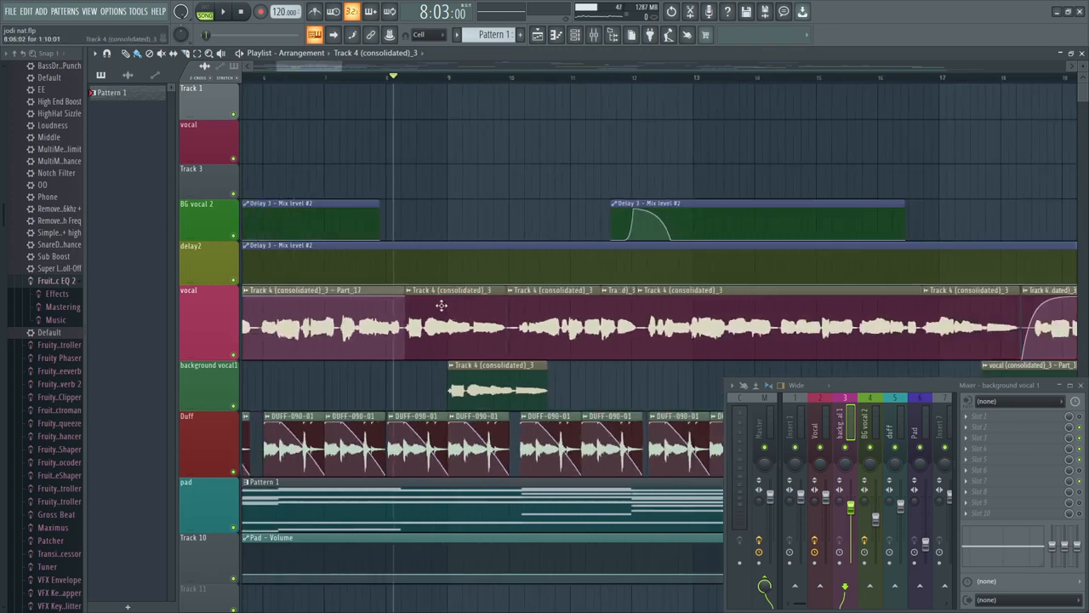
Step: Play the arrangement twice from 8:03:00 to hear the copied background vocal against the main vocal, and stop playback
{"action": "key", "text": "space"}
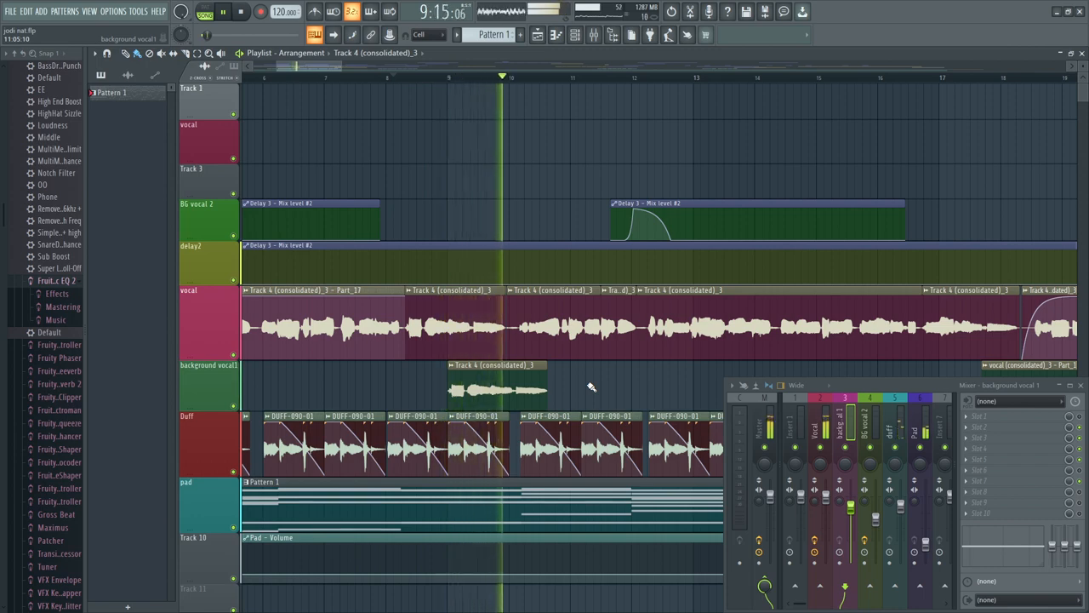
{"action": "key", "text": "space"}
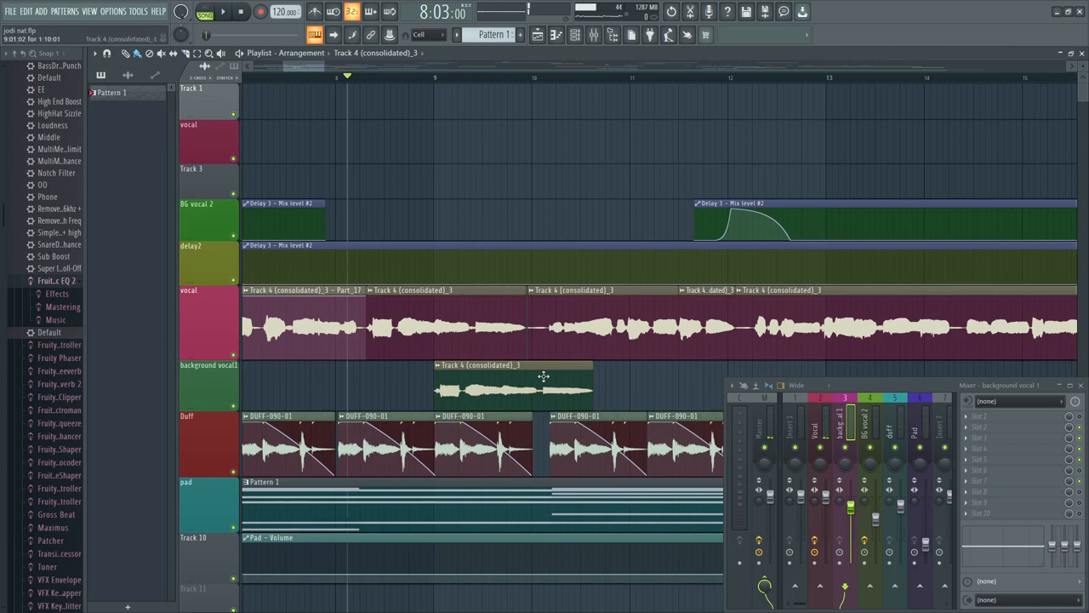
{"action": "key", "text": "space"}
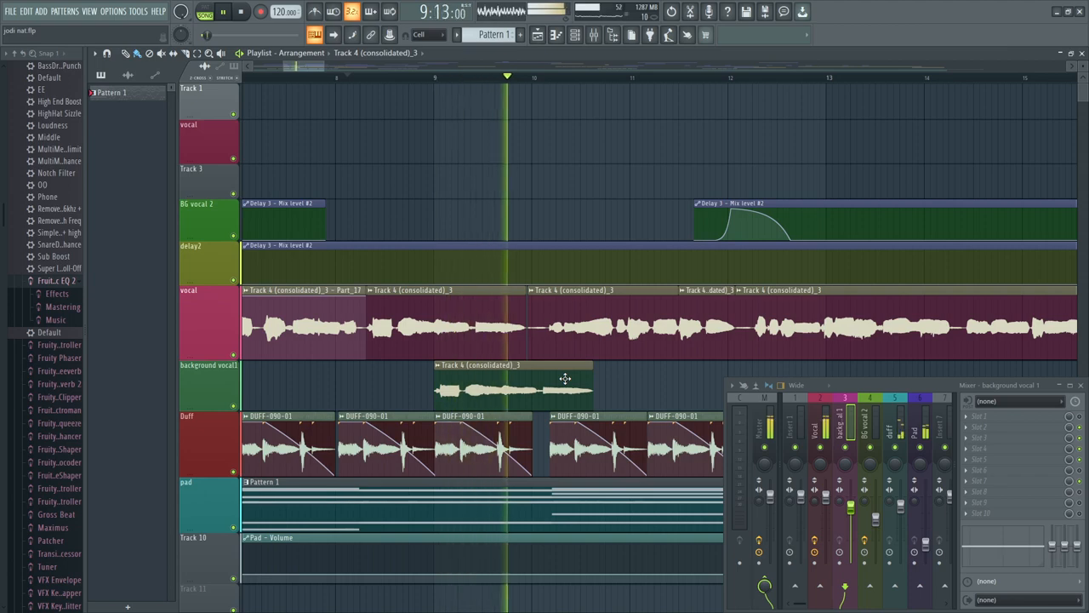
{"action": "key", "text": "space"}
Step: Solo the background vocal1 track, play its copied clip from 9:03:00, stop playback and restore all tracks
{"action": "left_click", "coordinate": [234, 406], "text": "ctrl"}
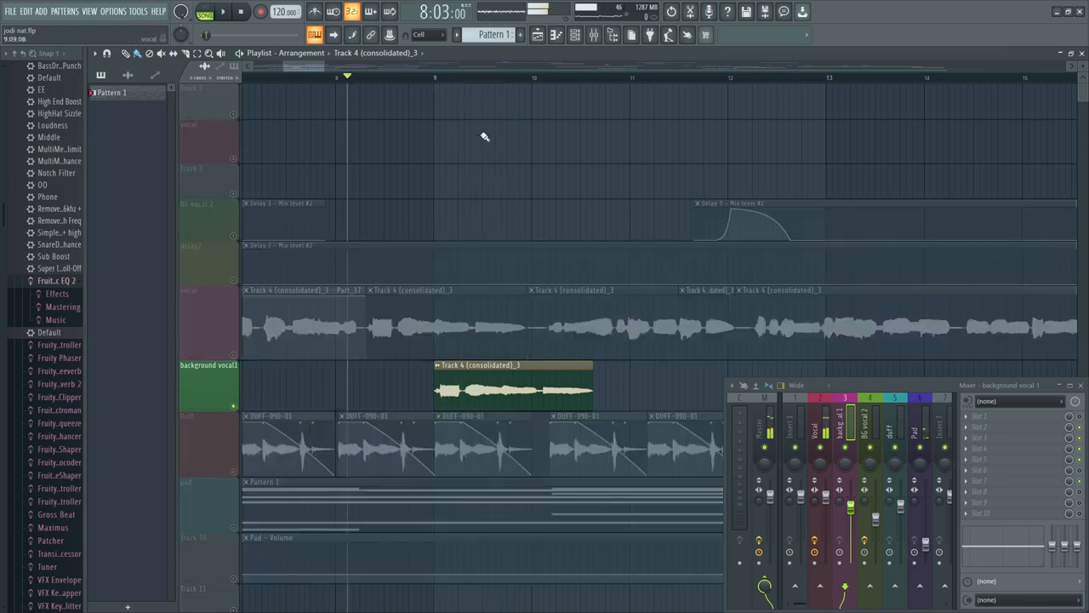
{"action": "left_click", "coordinate": [454, 83]}
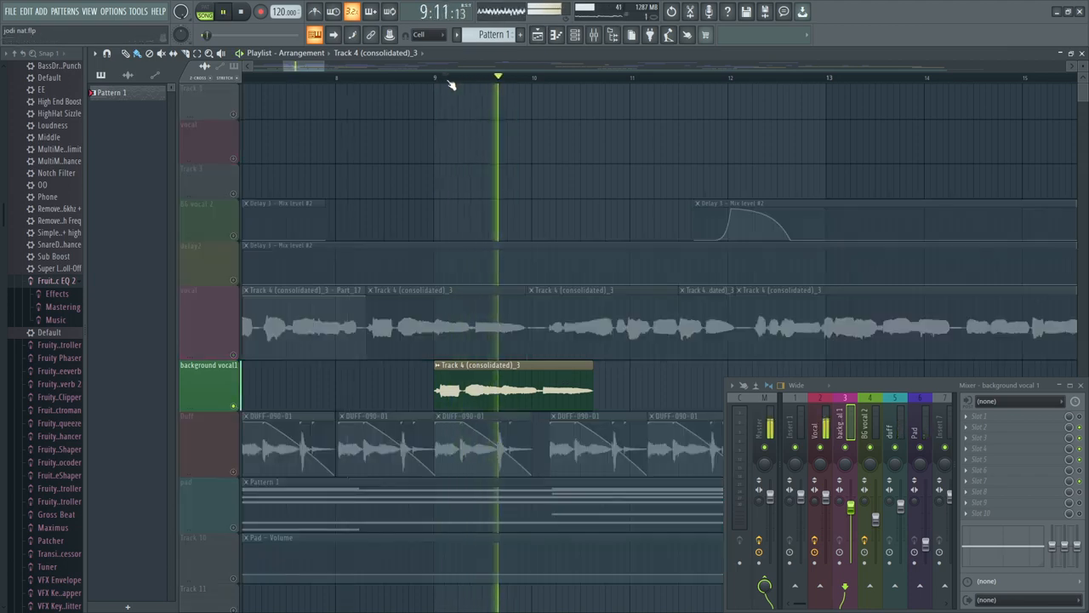
{"action": "scroll", "coordinate": [452, 85], "scroll_direction": "down", "scroll_amount": 2}
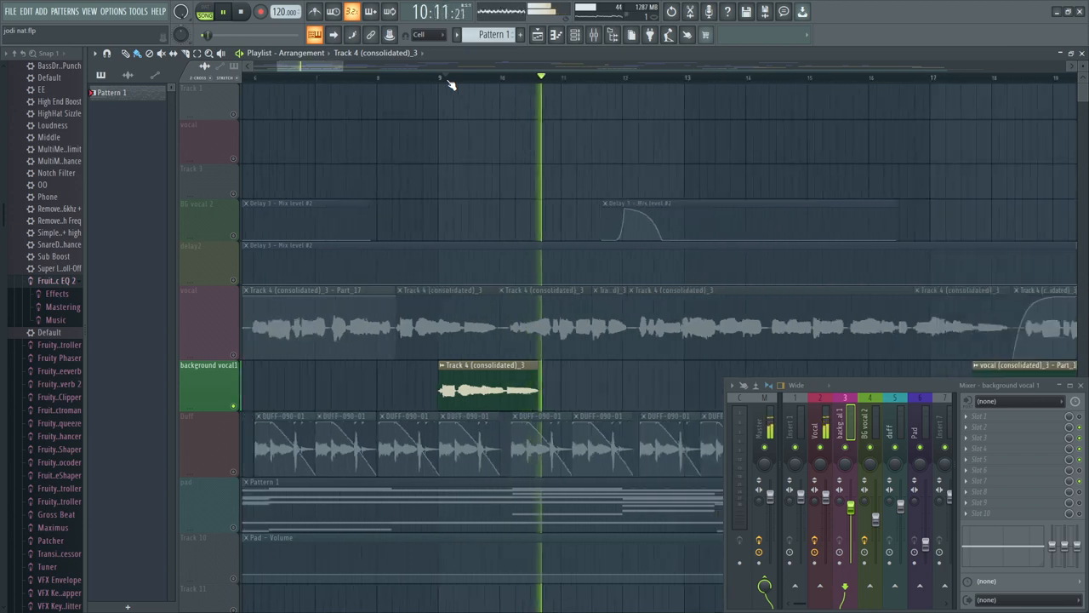
{"action": "key", "text": "space"}
{"action": "left_click", "coordinate": [233, 406], "text": "ctrl"}
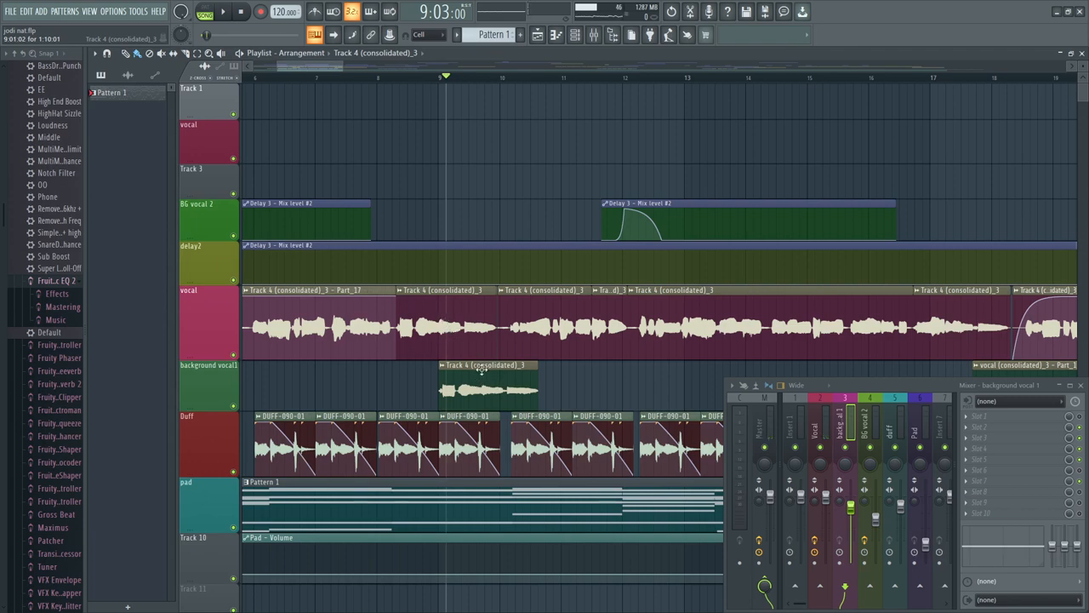
Step: Place the playhead at 8:05:00 and move the copied background vocal clip earlier, to start at 8:14:02
{"action": "scroll", "coordinate": [443, 85], "scroll_direction": "up", "scroll_amount": 1}
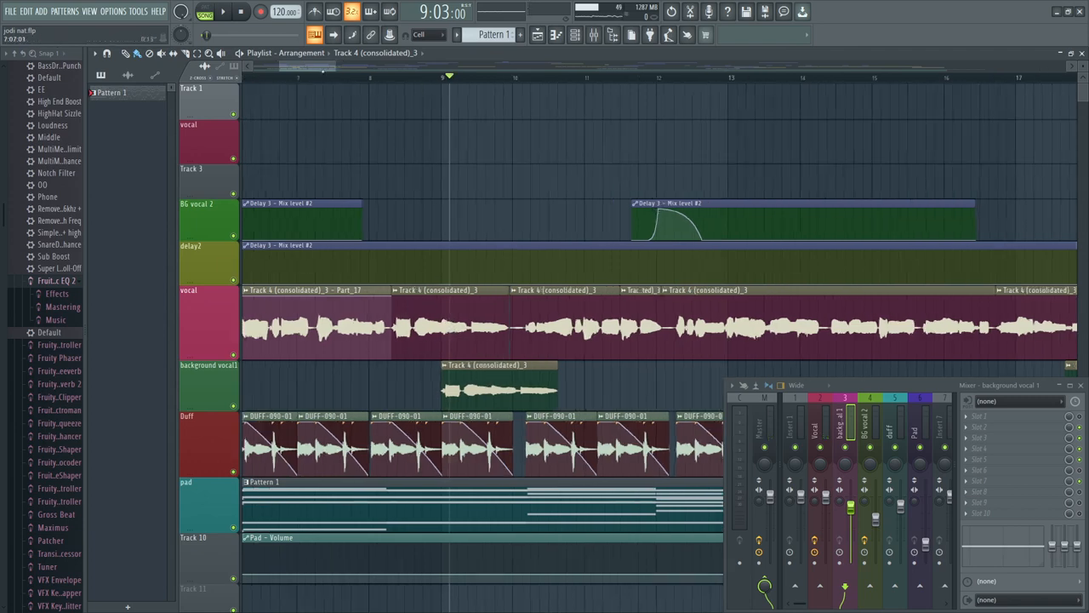
{"action": "left_click_drag", "start_coordinate": [324, 69], "coordinate": [322, 69]}
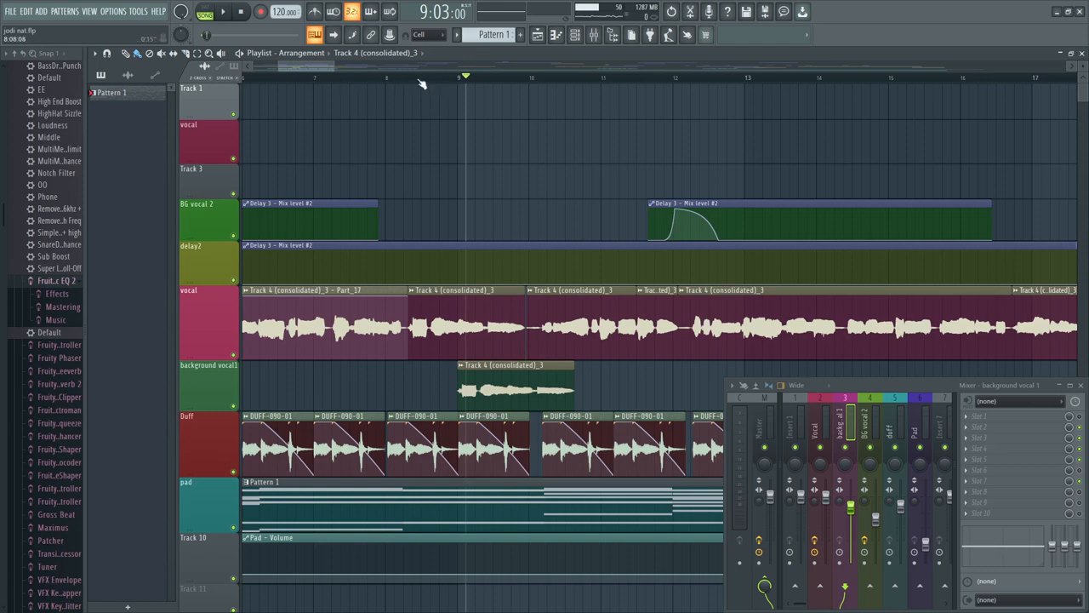
{"action": "left_click", "coordinate": [414, 78]}
{"action": "left_click", "coordinate": [417, 79]}
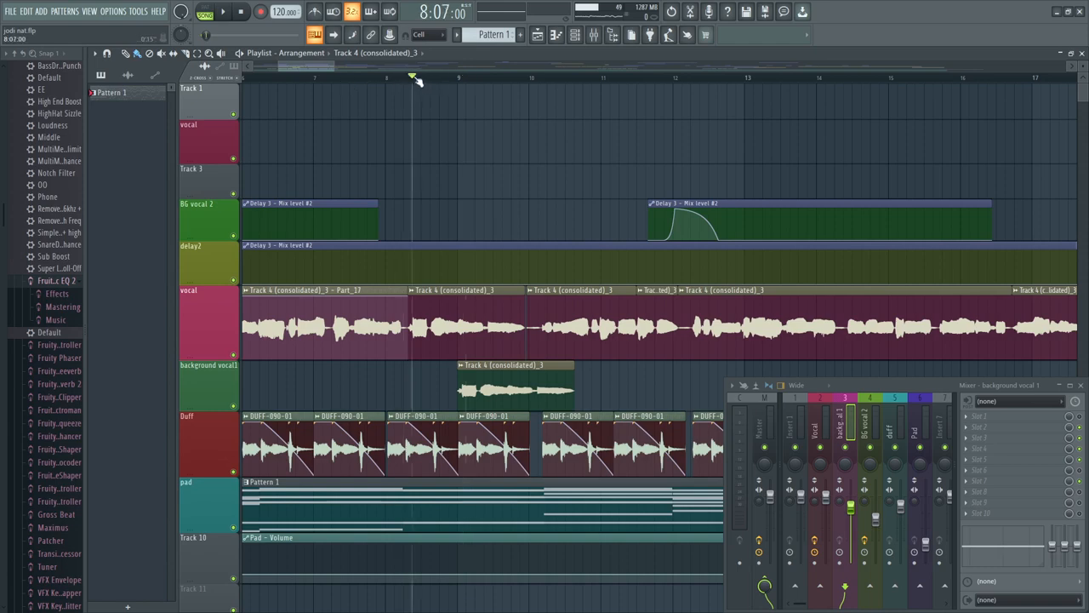
{"action": "left_click", "coordinate": [414, 79]}
{"action": "scroll", "coordinate": [414, 79], "scroll_direction": "up", "scroll_amount": 3}
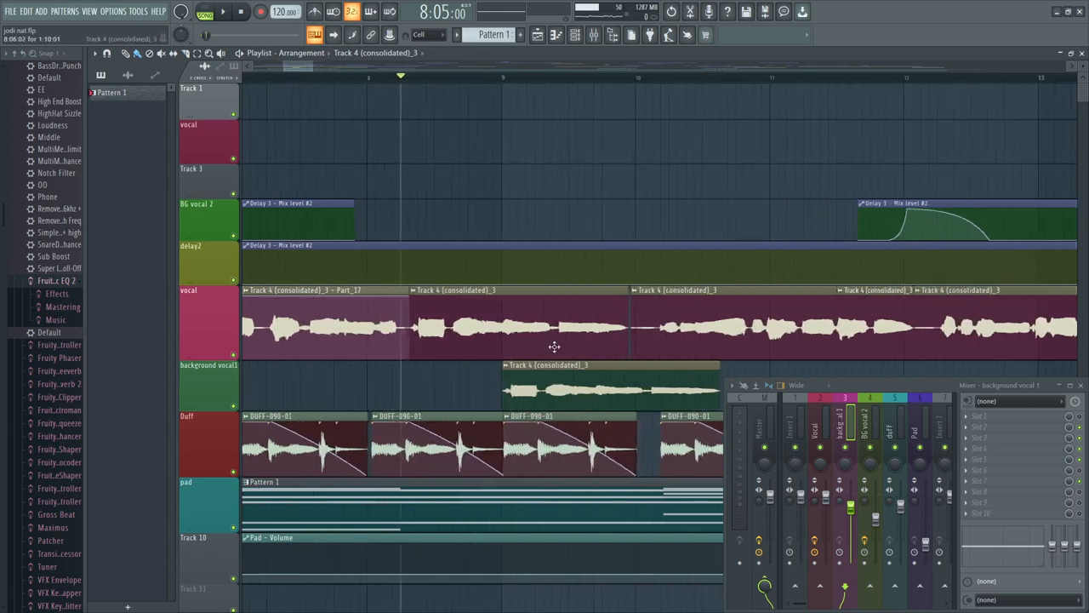
{"action": "left_click_drag", "start_coordinate": [568, 388], "coordinate": [549, 390]}
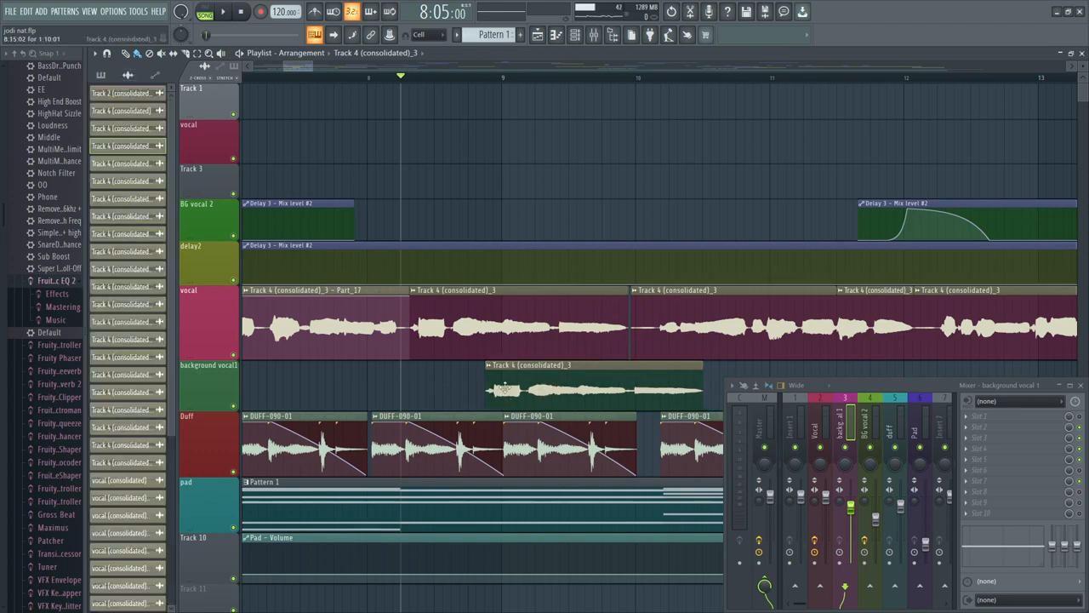
{"action": "left_click_drag", "start_coordinate": [539, 390], "coordinate": [534, 388]}
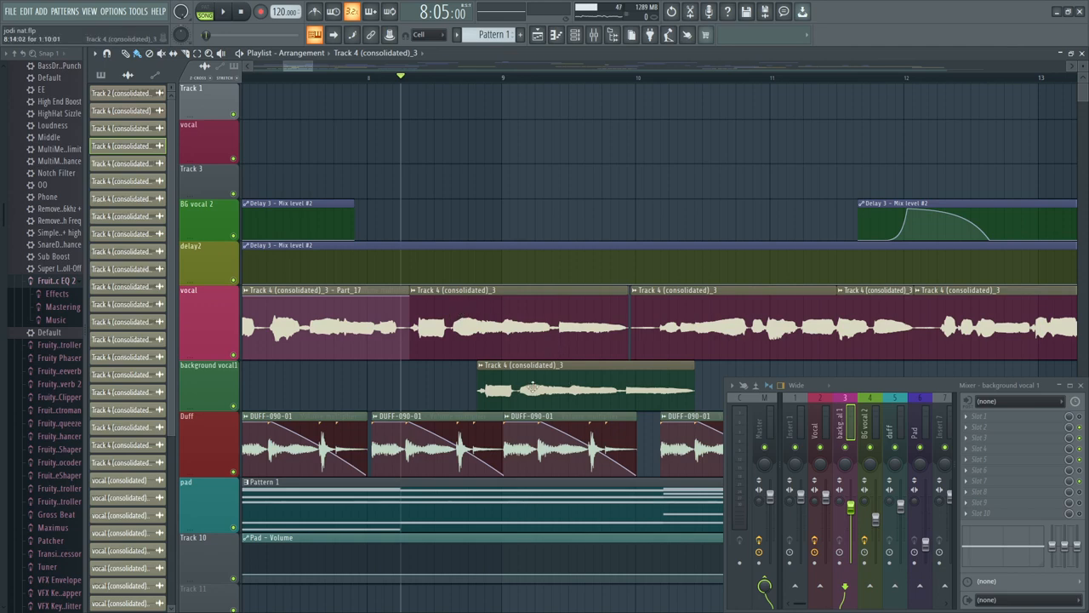
Step: Check the background vocal clip's channel settings and mixer routing, and make the clip unique as a saved sample
{"action": "double_click", "coordinate": [542, 390]}
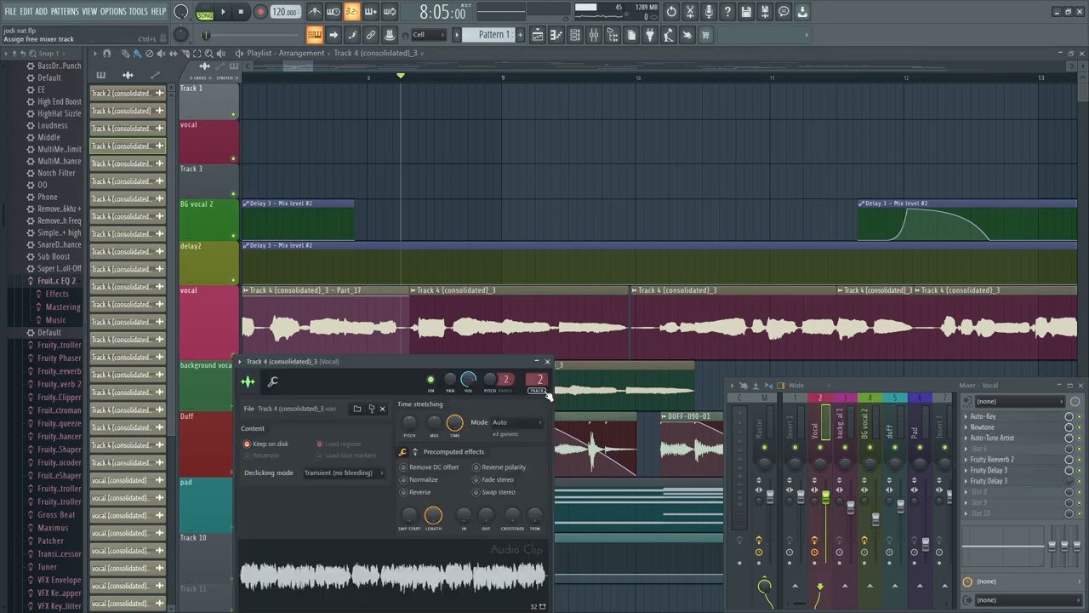
{"action": "left_click", "coordinate": [549, 362]}
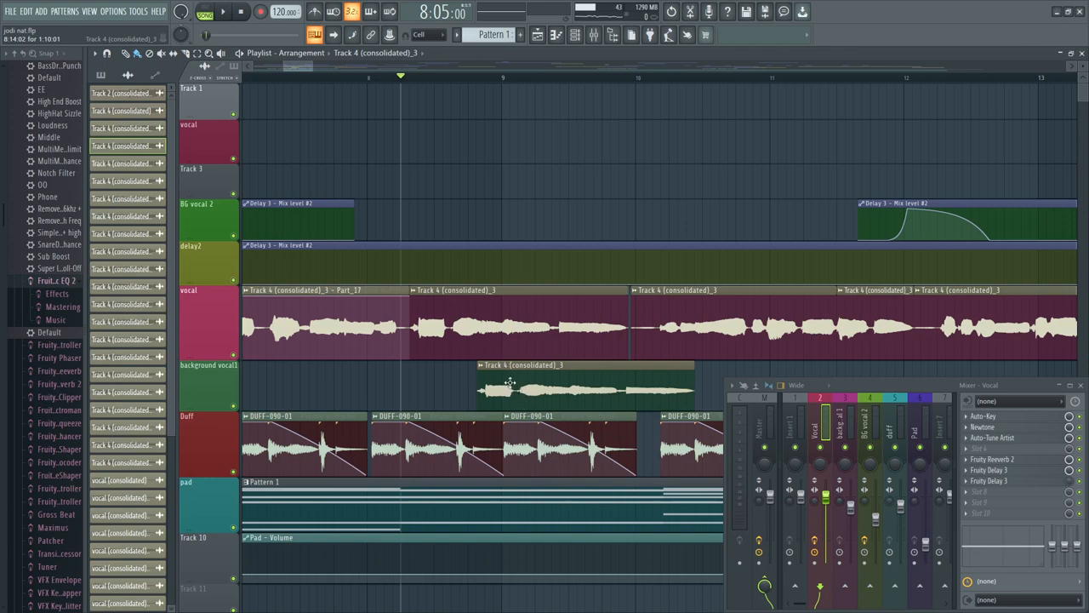
{"action": "right_click", "coordinate": [482, 371]}
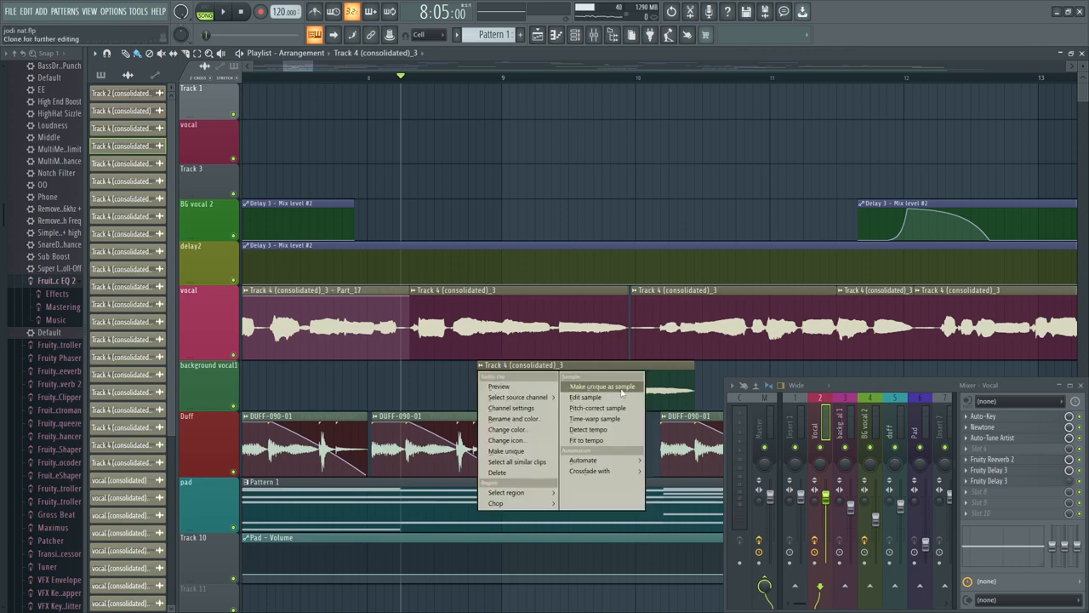
{"action": "left_click", "coordinate": [602, 387]}
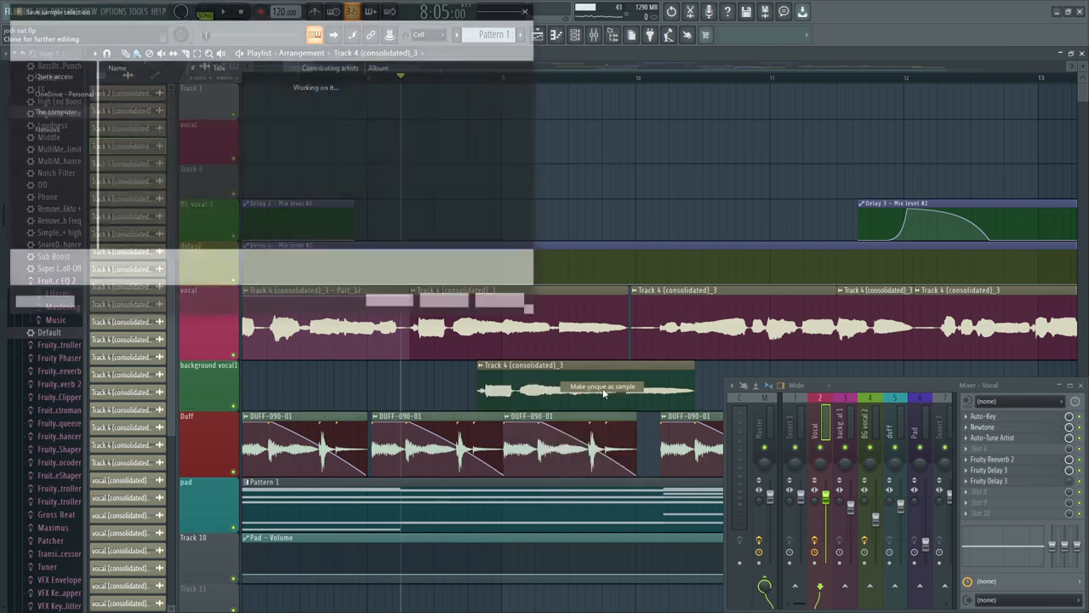
{"action": "left_click", "coordinate": [450, 305]}
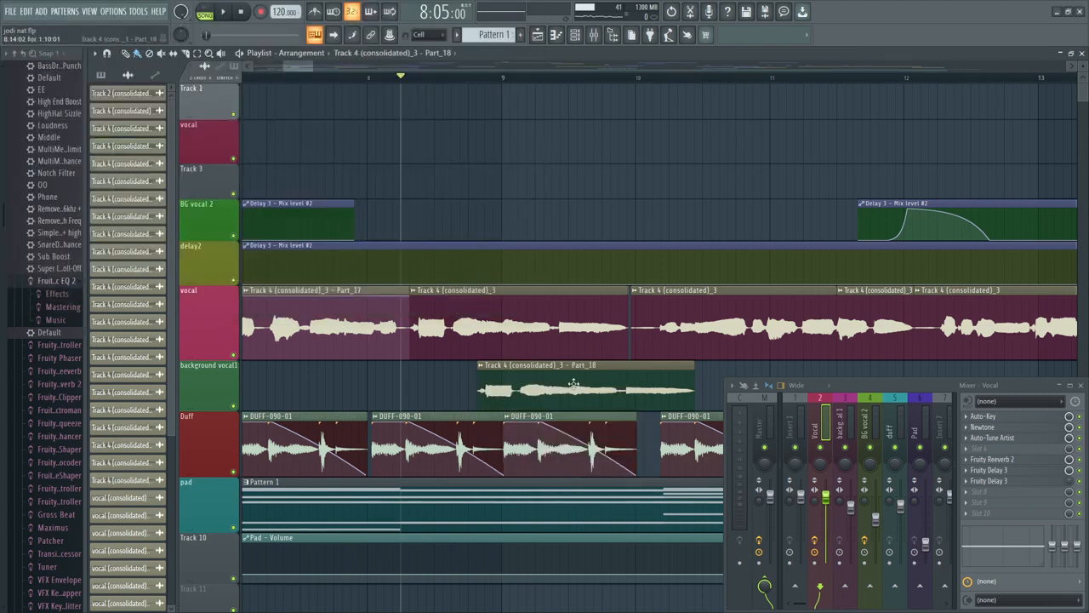
Step: Move the unique background vocal clip to start at 8:12:02 and test the timing by playing from 7:07:00
{"action": "mouse_move", "coordinate": [562, 389]}
{"action": "left_mouse_down"}
{"action": "mouse_move", "coordinate": [580, 390]}
{"action": "mouse_move", "coordinate": [527, 392]}
{"action": "mouse_move", "coordinate": [541, 393]}
{"action": "left_mouse_up"}
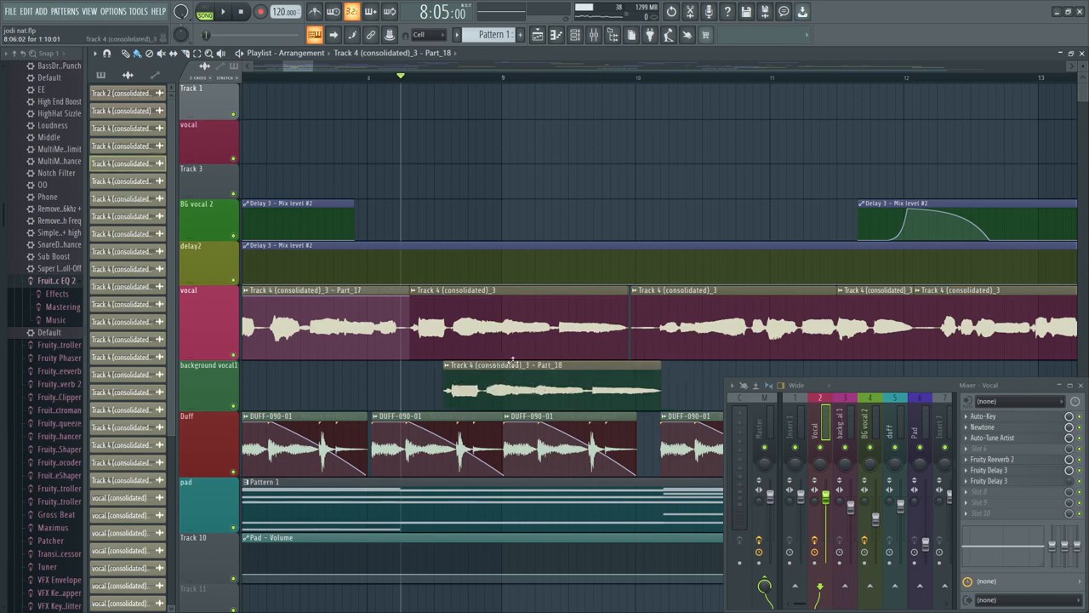
{"action": "left_click_drag", "start_coordinate": [515, 380], "coordinate": [532, 380]}
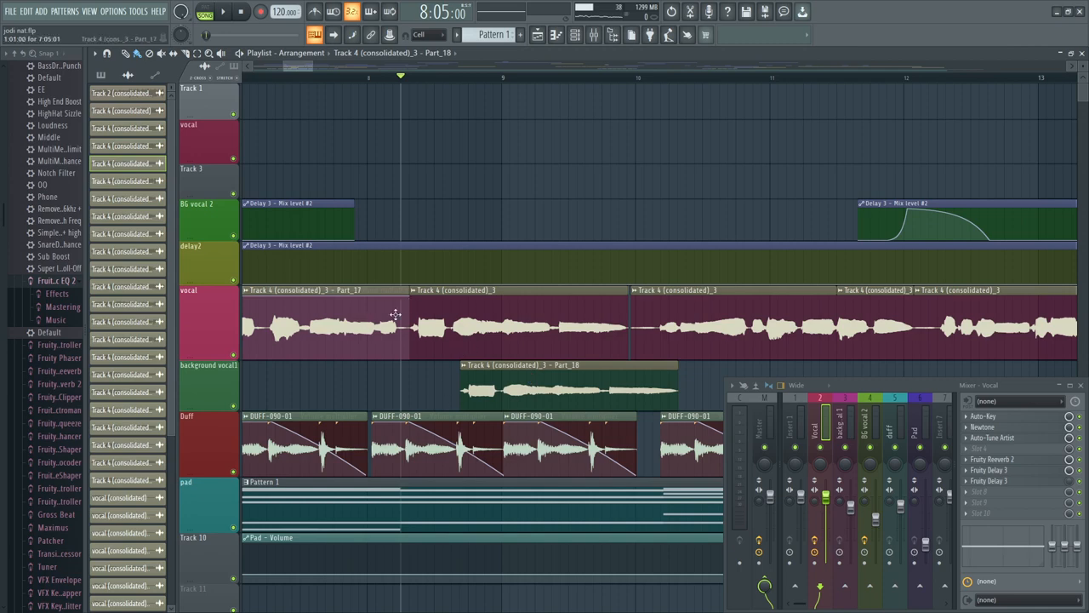
{"action": "left_click", "coordinate": [284, 74]}
{"action": "key", "text": "space"}
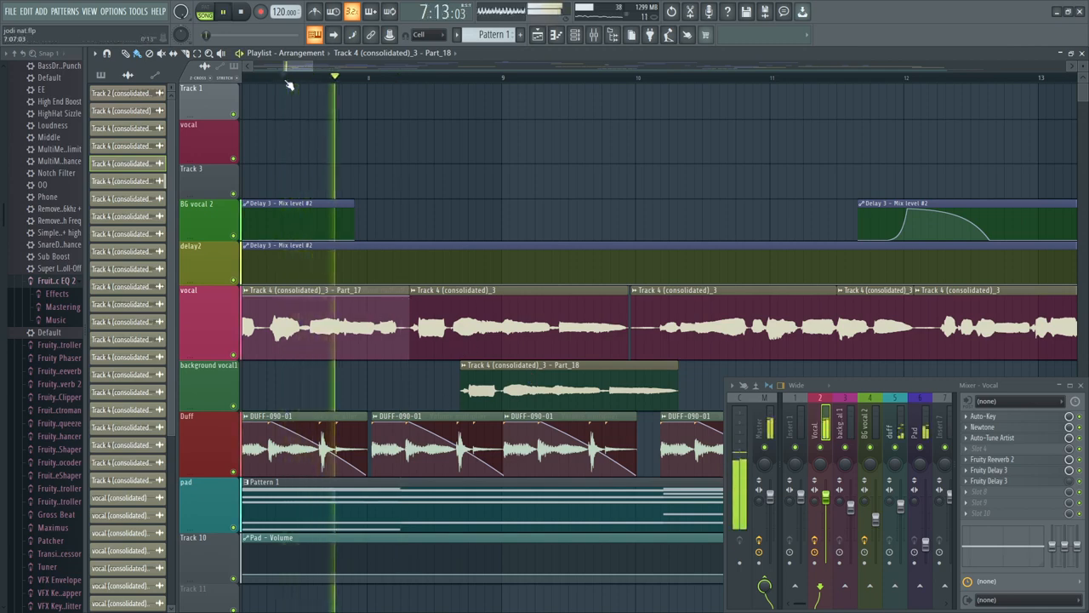
{"action": "key", "text": "space"}
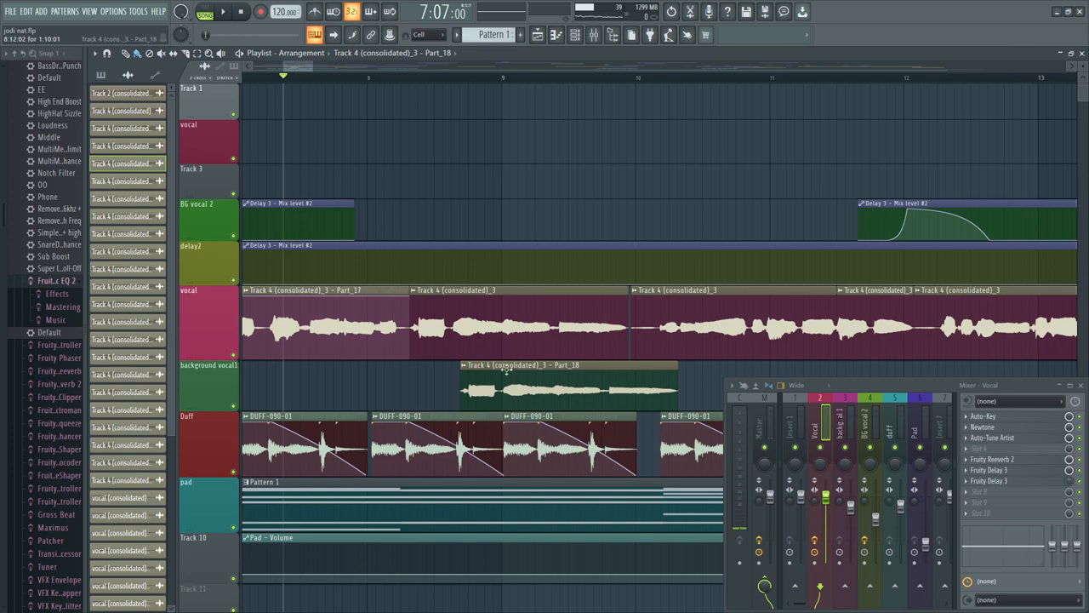
Step: Place the playhead at 8:08:00 and reposition the unique background vocal clip to start at about 8:14, just before bar 9
{"action": "left_click_drag", "start_coordinate": [485, 374], "coordinate": [525, 385]}
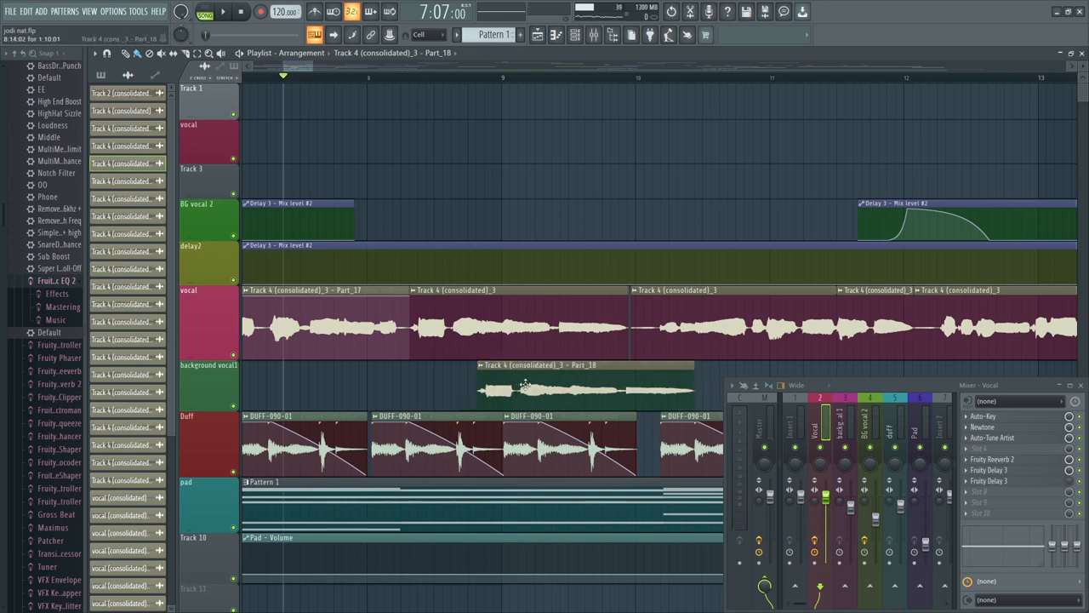
{"action": "left_click", "coordinate": [427, 78]}
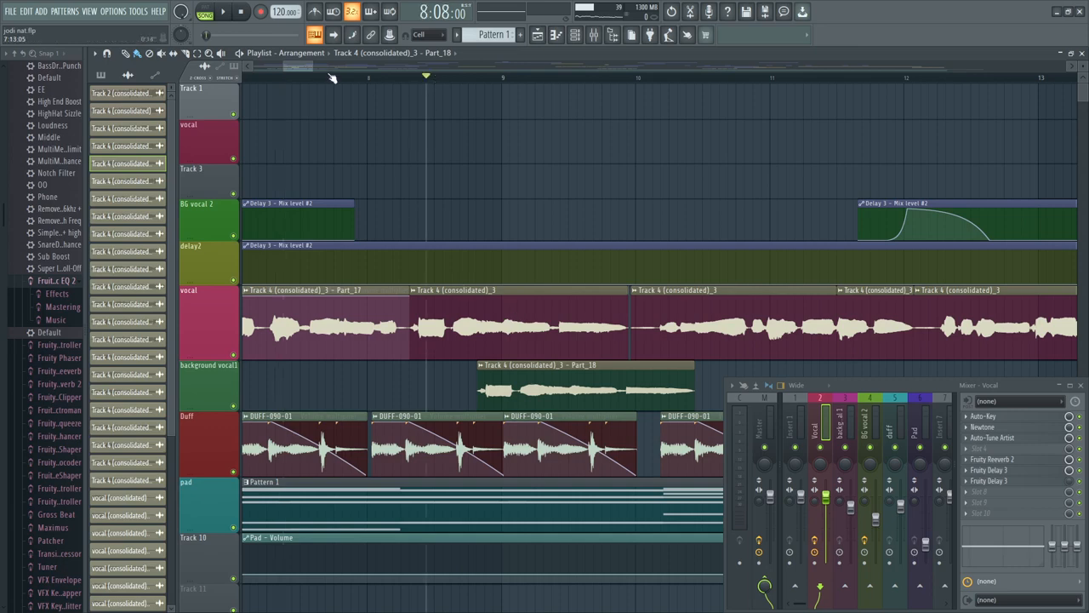
{"action": "scroll", "coordinate": [343, 80], "scroll_direction": "down", "scroll_amount": 5}
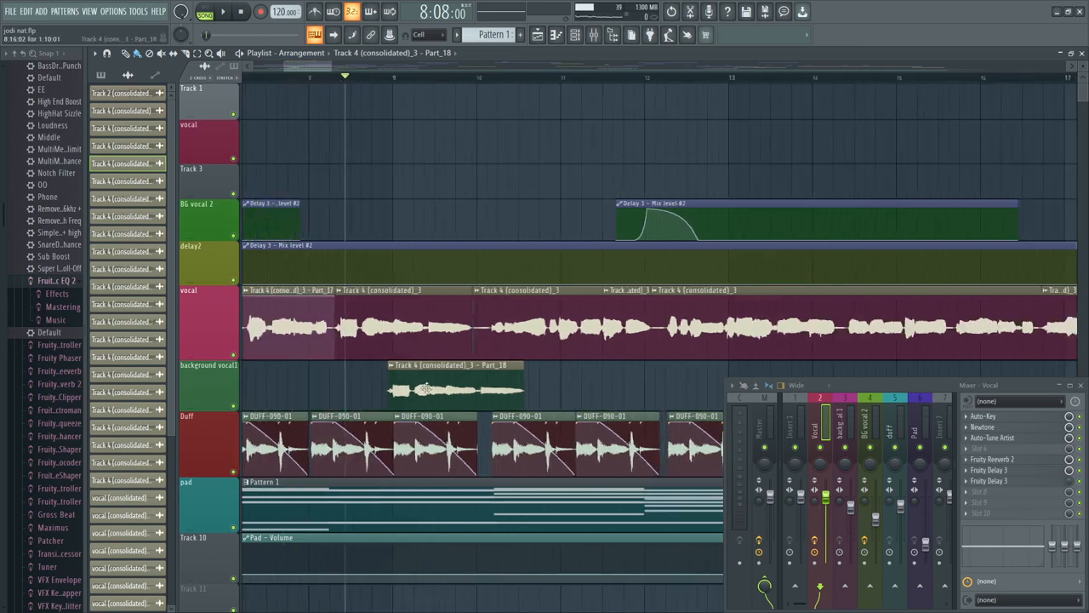
{"action": "mouse_move", "coordinate": [422, 390]}
{"action": "left_mouse_down"}
{"action": "mouse_move", "coordinate": [431, 388]}
{"action": "mouse_move", "coordinate": [414, 378]}
{"action": "mouse_move", "coordinate": [437, 389]}
{"action": "left_mouse_up"}
{"action": "mouse_move", "coordinate": [443, 390]}
{"action": "left_mouse_down"}
{"action": "mouse_move", "coordinate": [427, 390]}
{"action": "mouse_move", "coordinate": [445, 389]}
{"action": "left_mouse_up"}
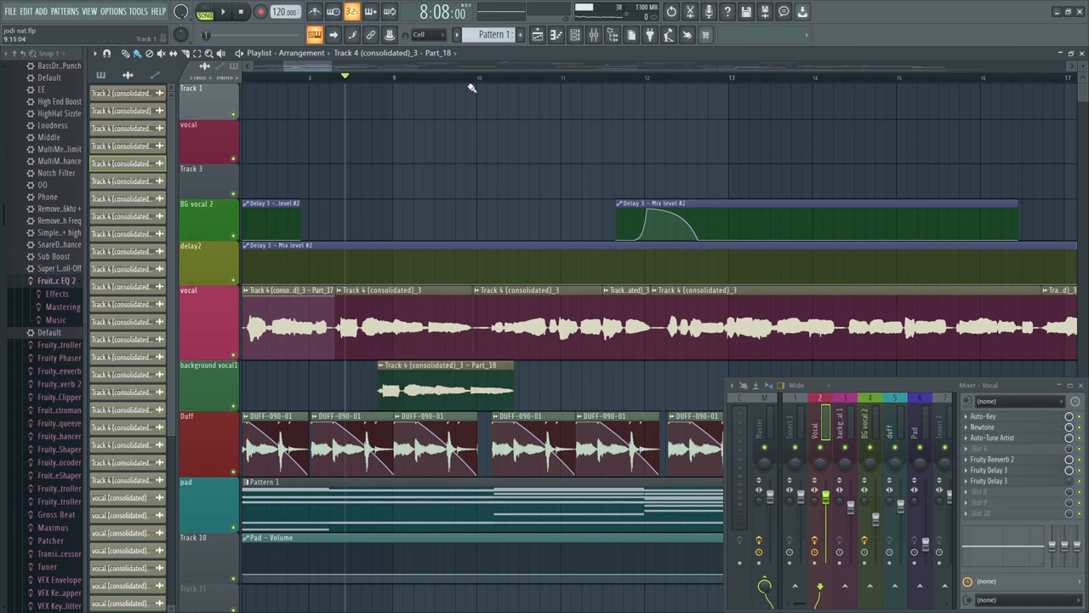
Step: Move the background vocal clip to start at 8:15:02 and route its channel to the background vocal 1 mixer track
{"action": "scroll", "coordinate": [472, 85], "scroll_direction": "down", "scroll_amount": 6}
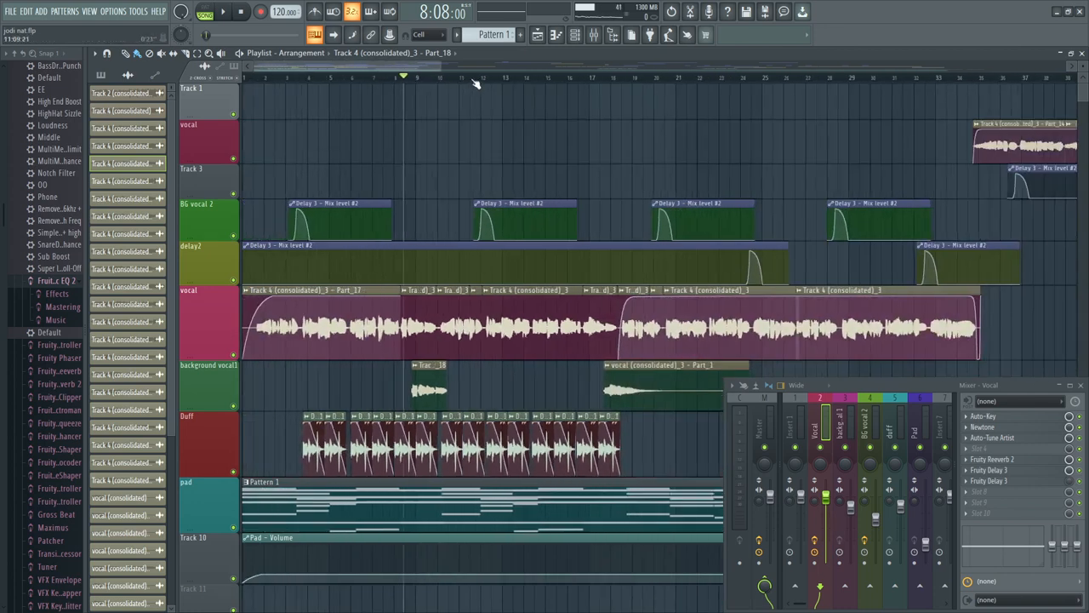
{"action": "scroll", "coordinate": [472, 83], "scroll_direction": "up", "scroll_amount": 6}
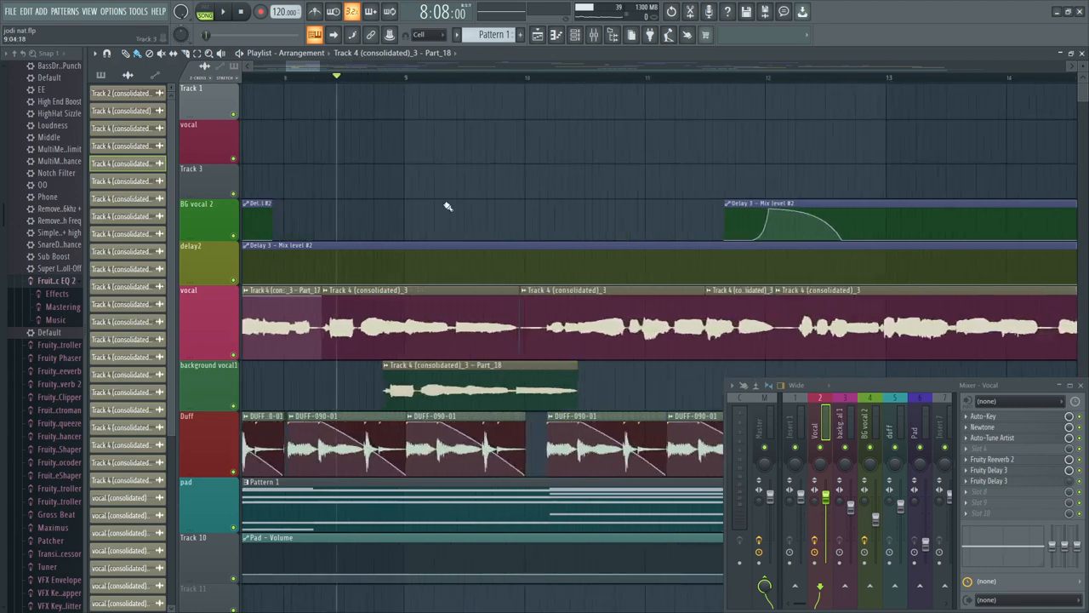
{"action": "left_click_drag", "start_coordinate": [425, 383], "coordinate": [429, 382]}
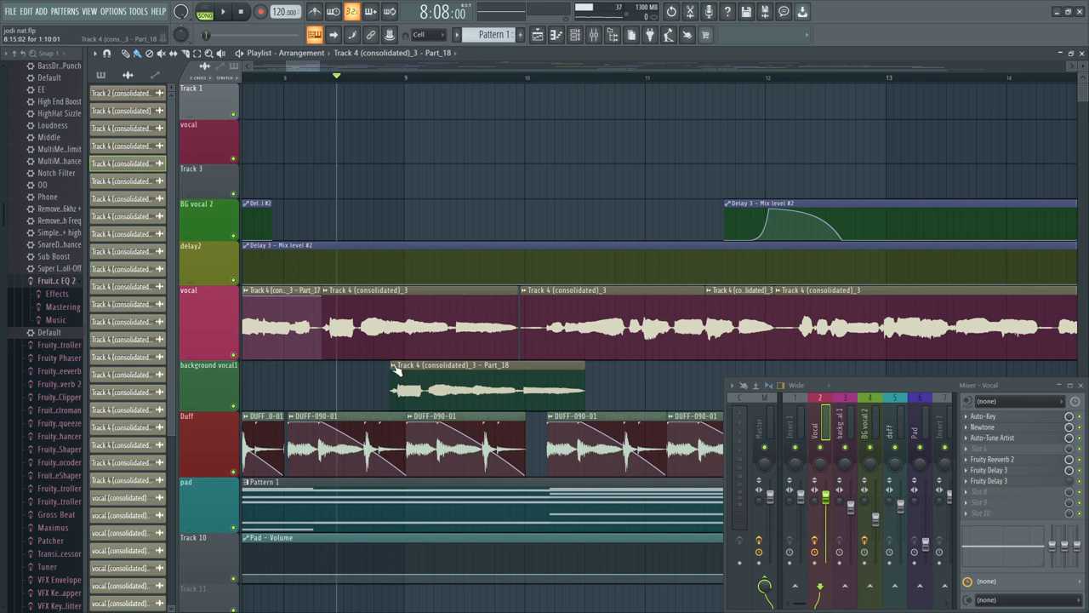
{"action": "double_click", "coordinate": [429, 380]}
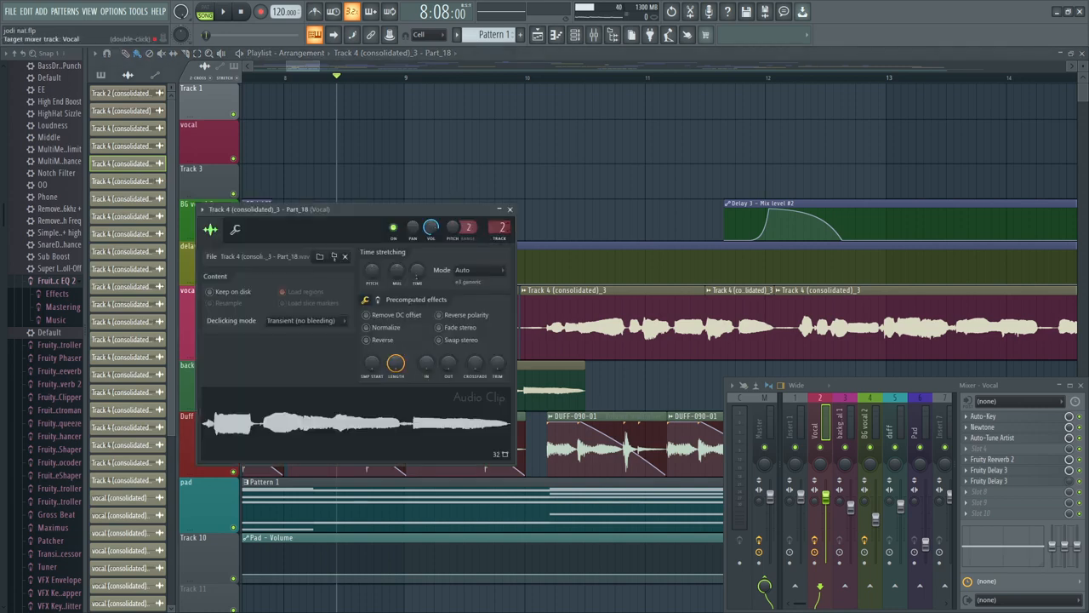
{"action": "left_click", "coordinate": [510, 209]}
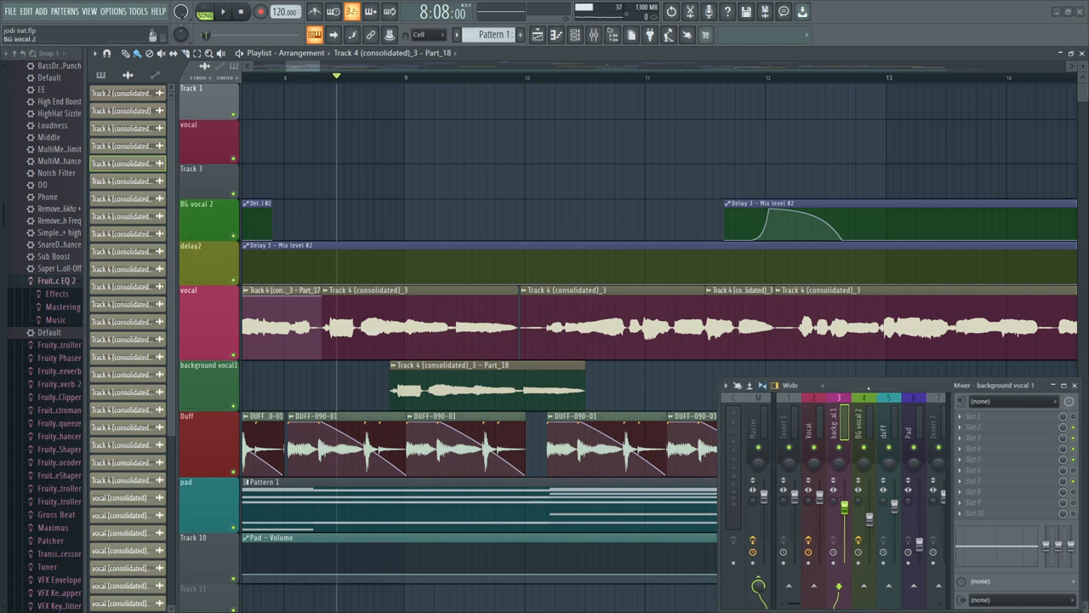
Step: Solo the background vocal1 track, audition it from 8:14:00 and raise the background vocal 1 mixer level
{"action": "right_click", "coordinate": [233, 406]}
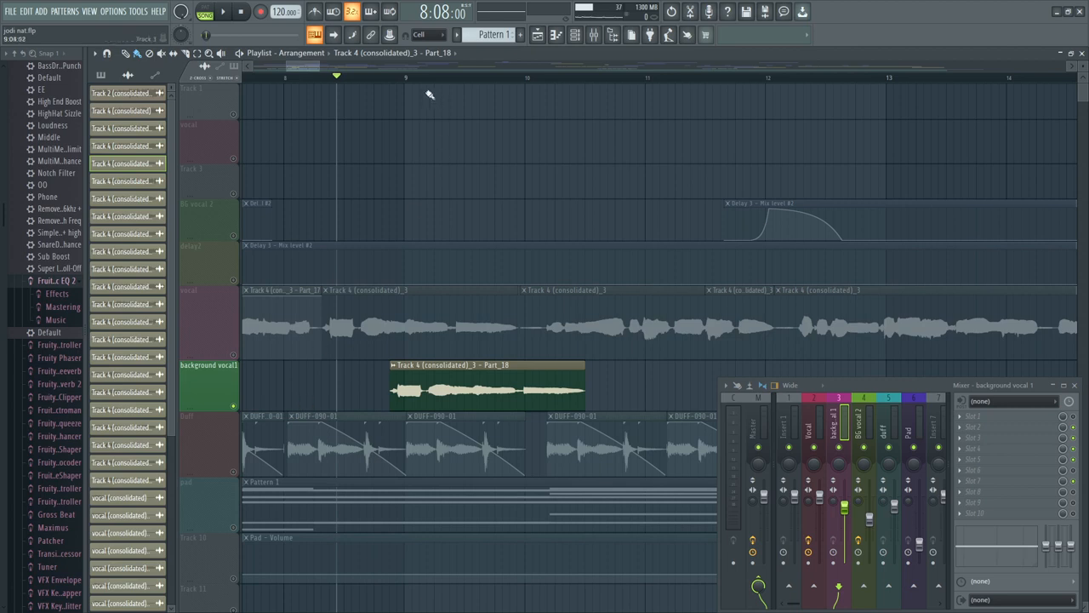
{"action": "left_click", "coordinate": [397, 78]}
{"action": "scroll", "coordinate": [401, 81], "scroll_direction": "down", "scroll_amount": 2}
{"action": "left_click", "coordinate": [384, 80]}
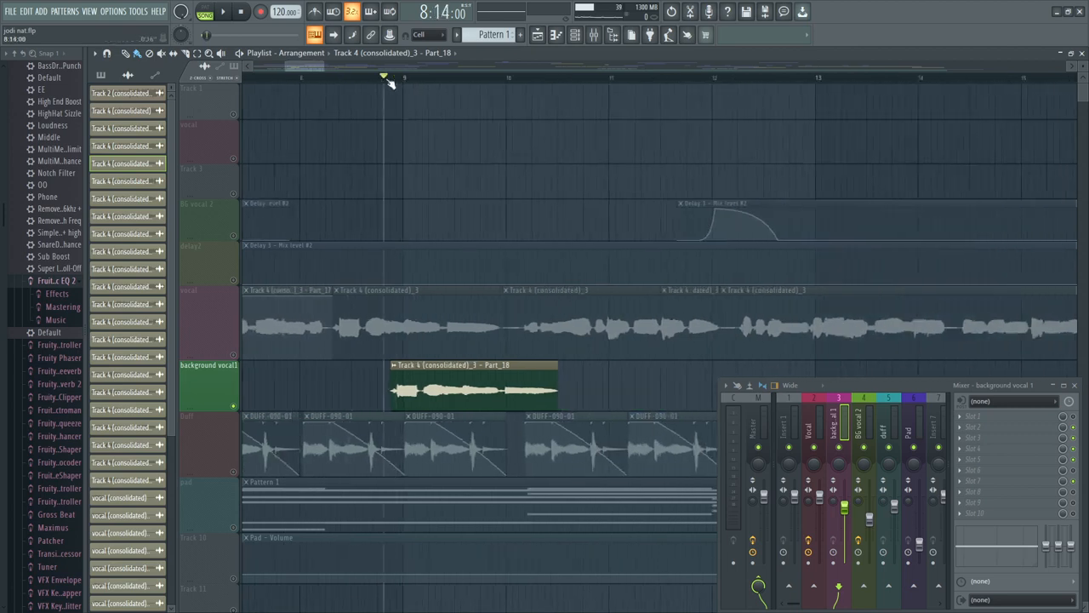
{"action": "key", "text": "space"}
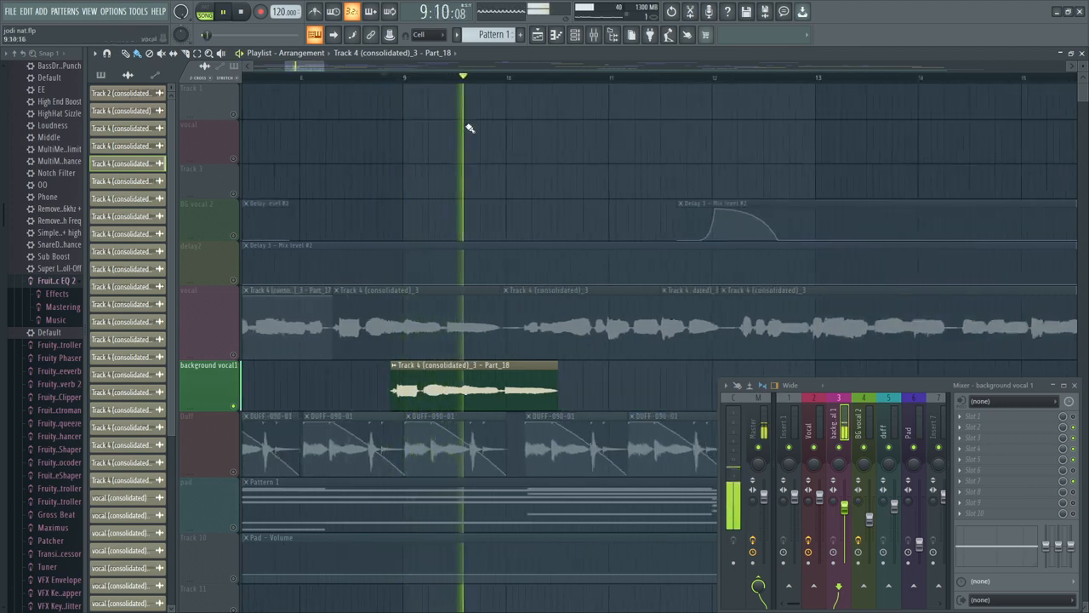
{"action": "key", "text": "space"}
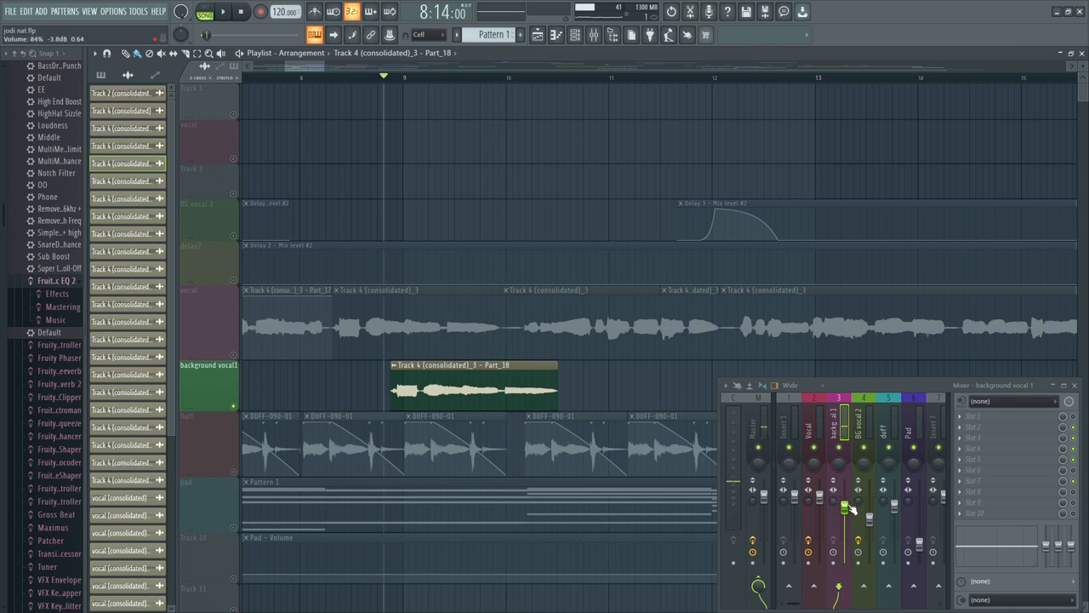
{"action": "key", "text": "space"}
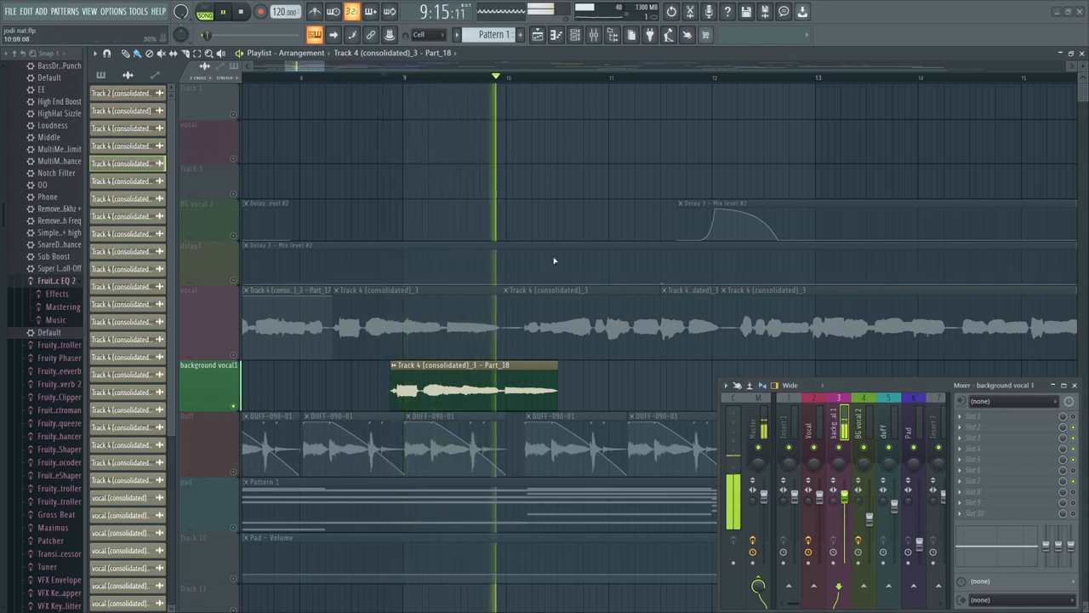
{"action": "key", "text": "space"}
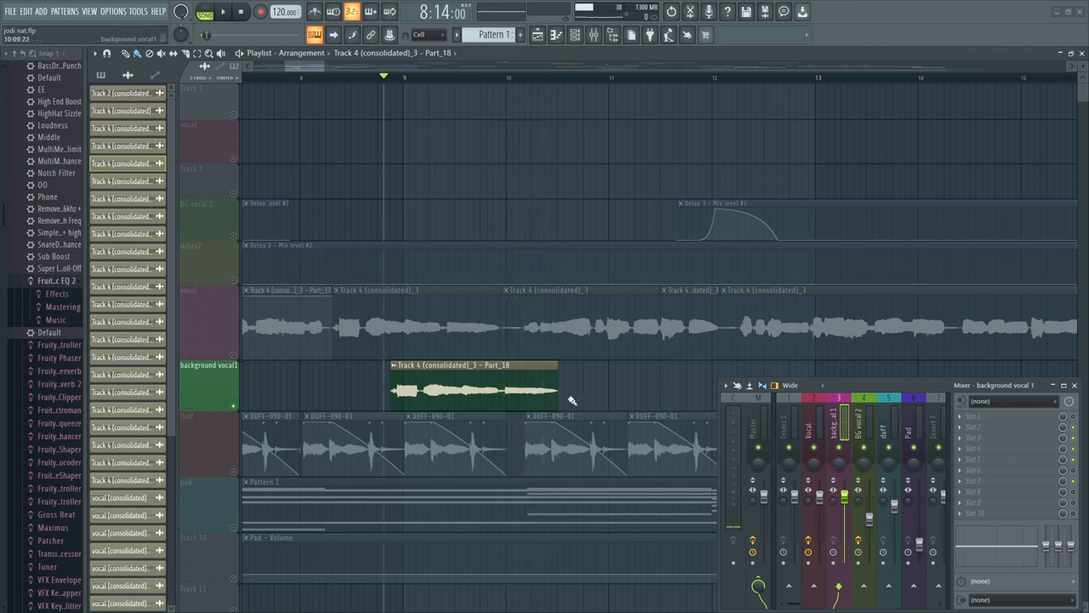
Step: Unsolo the background vocal1 track, nudge its clip slightly later to just before bar 9, and solo the track again
{"action": "right_click", "coordinate": [236, 409]}
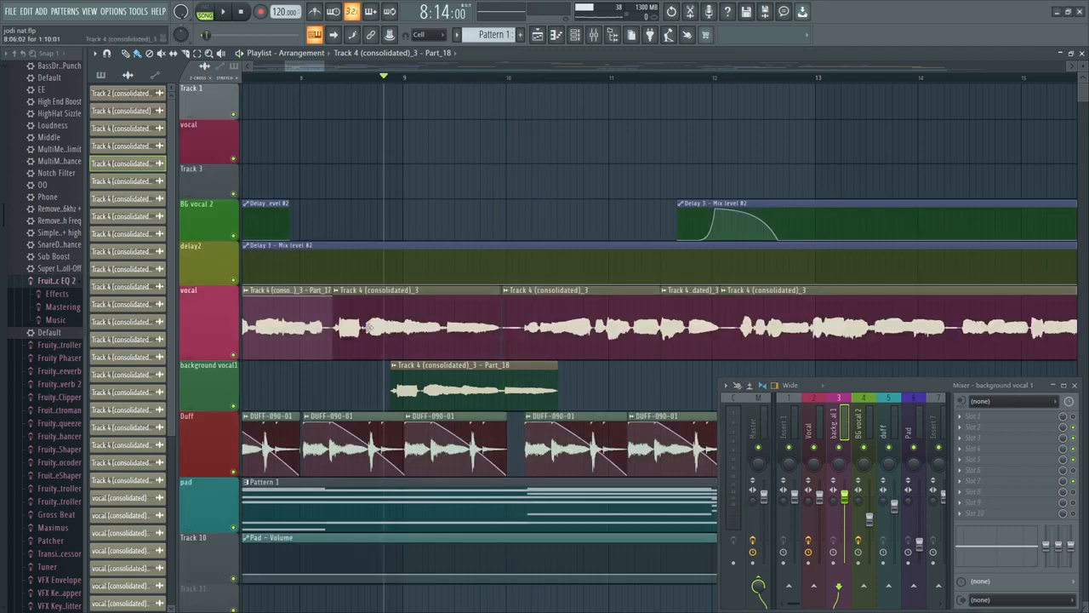
{"action": "left_click_drag", "start_coordinate": [481, 371], "coordinate": [488, 371]}
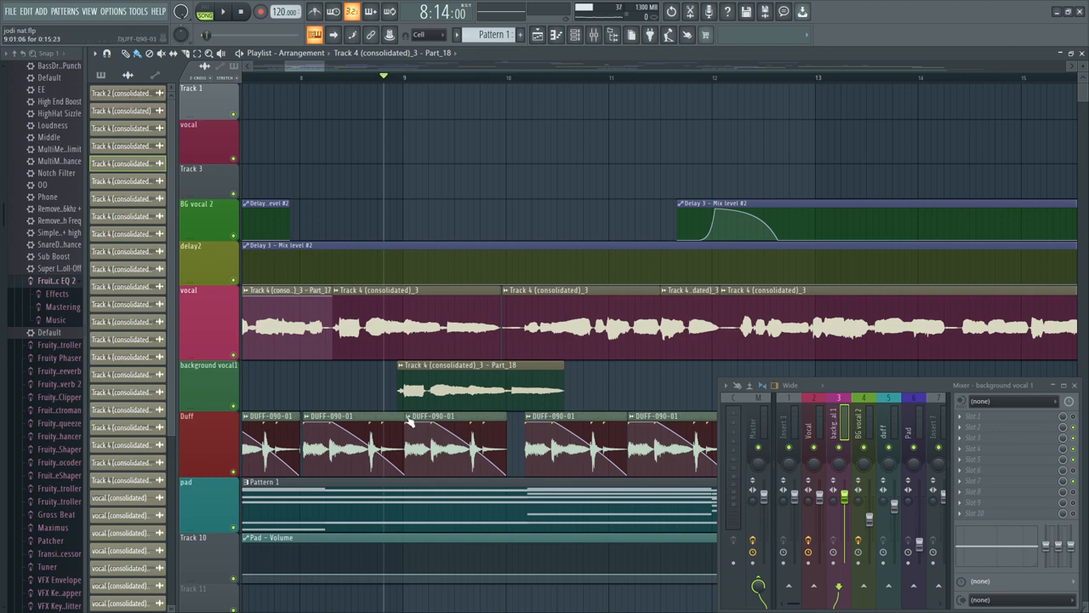
{"action": "right_click", "coordinate": [238, 410]}
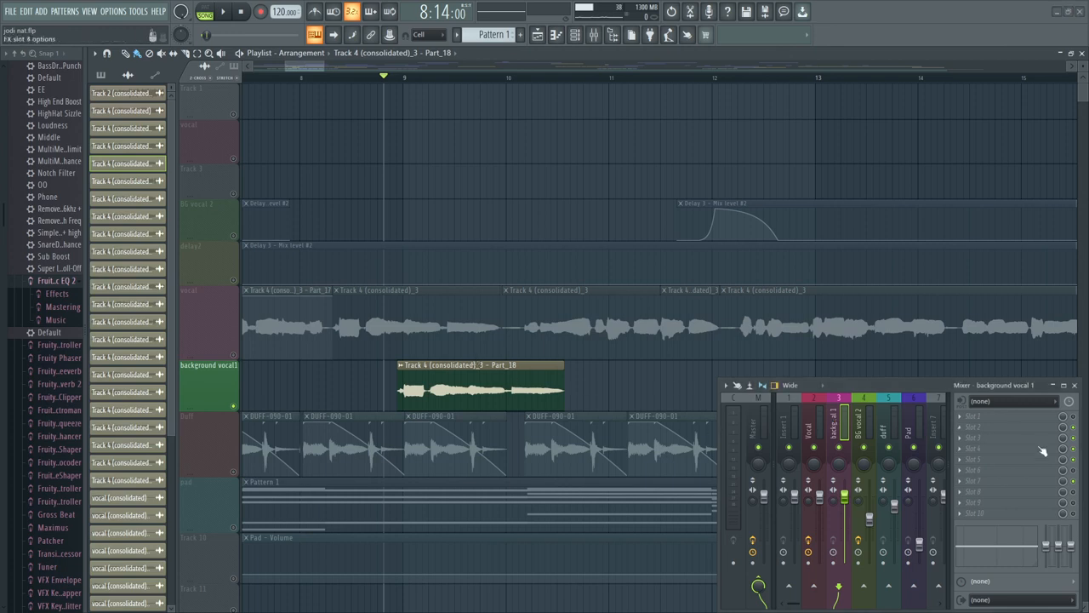
Step: Load Fruity Parametric EQ 2 into effect slot 4 of the background vocal 1 mixer track and move its window clear of the clip
{"action": "left_click", "coordinate": [1002, 451]}
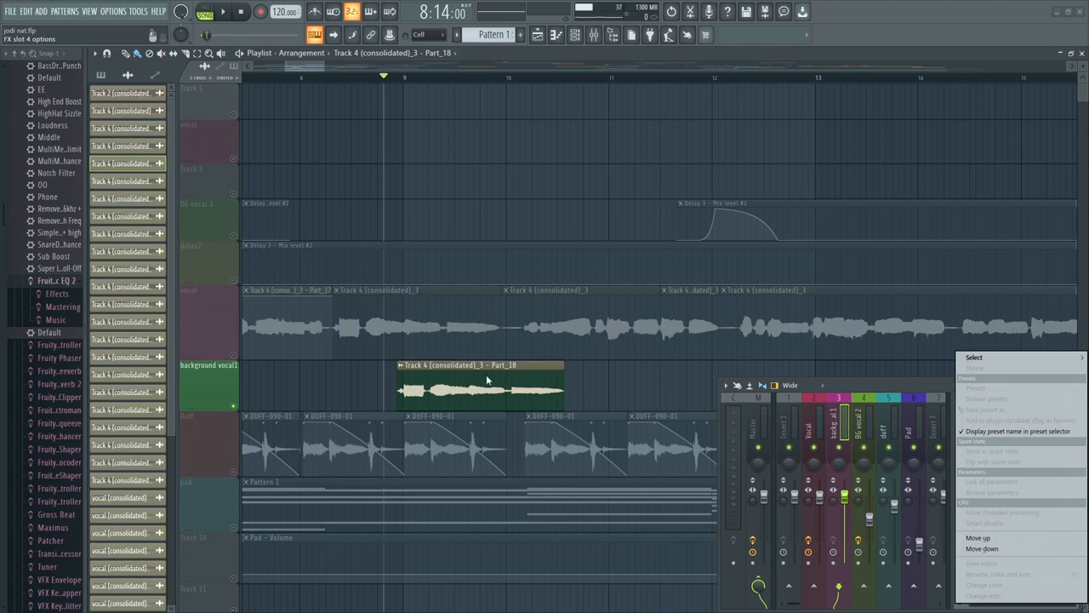
{"action": "mouse_move", "coordinate": [975, 357]}
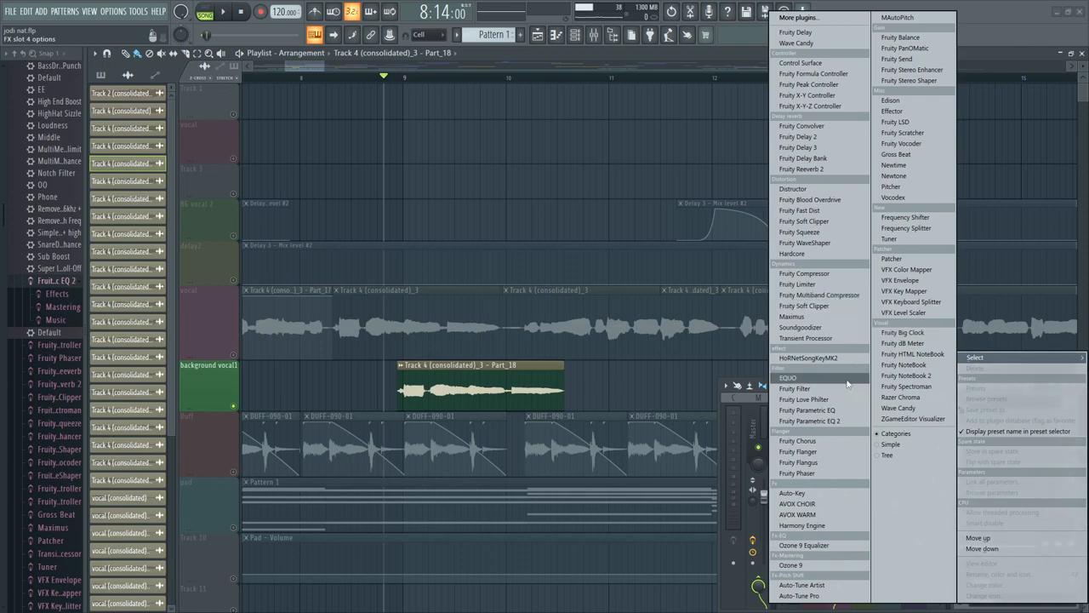
{"action": "left_click", "coordinate": [840, 424]}
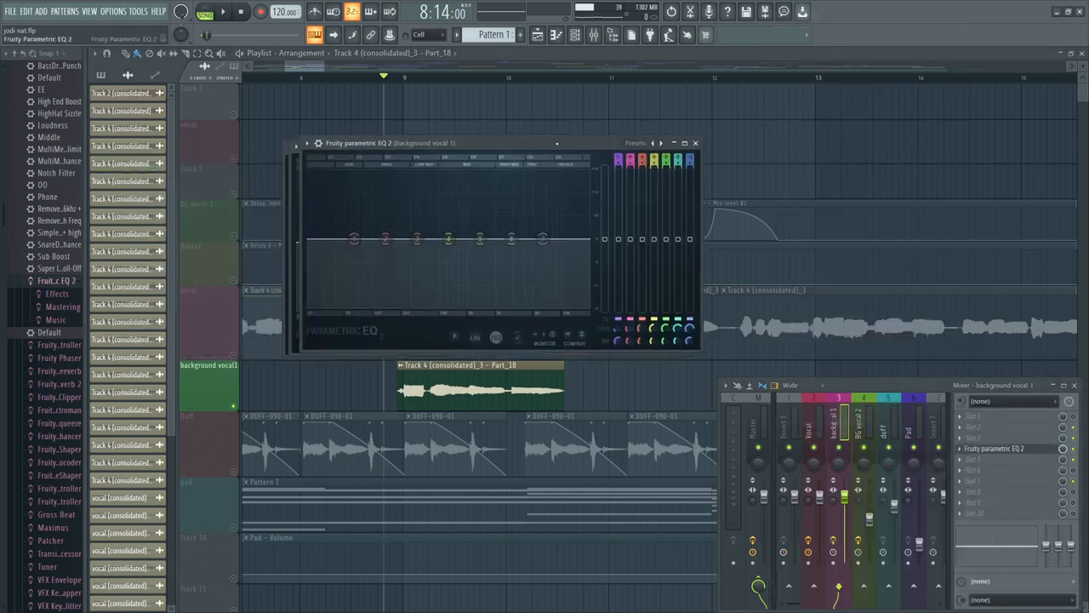
{"action": "left_click_drag", "start_coordinate": [647, 69], "coordinate": [711, 102]}
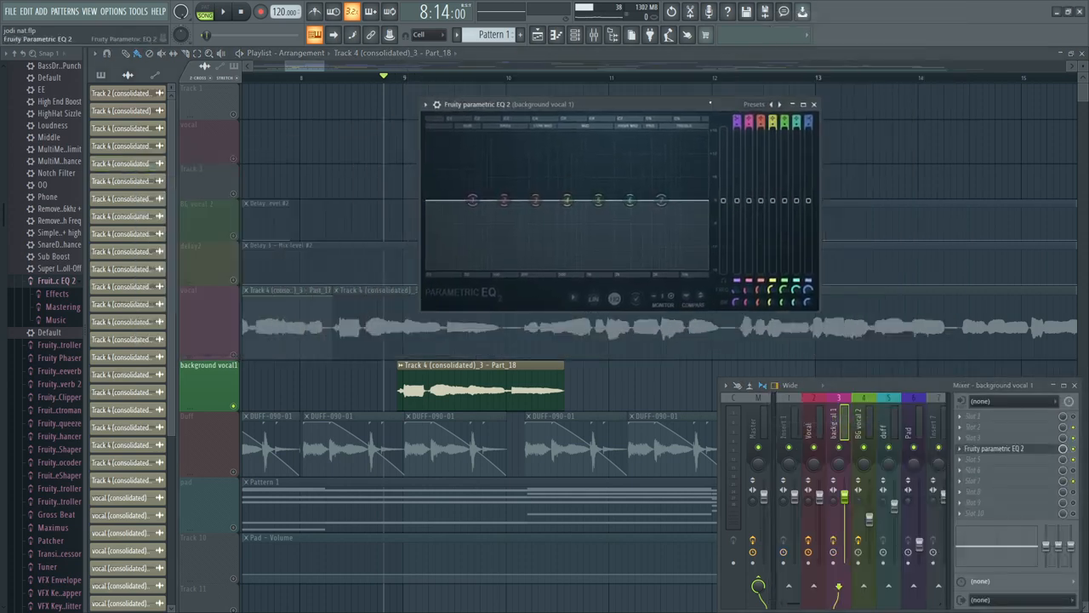
Step: Browse the EQ presets, try Old Telephone on the background vocal and audition it from 8:14:00
{"action": "left_click", "coordinate": [766, 107]}
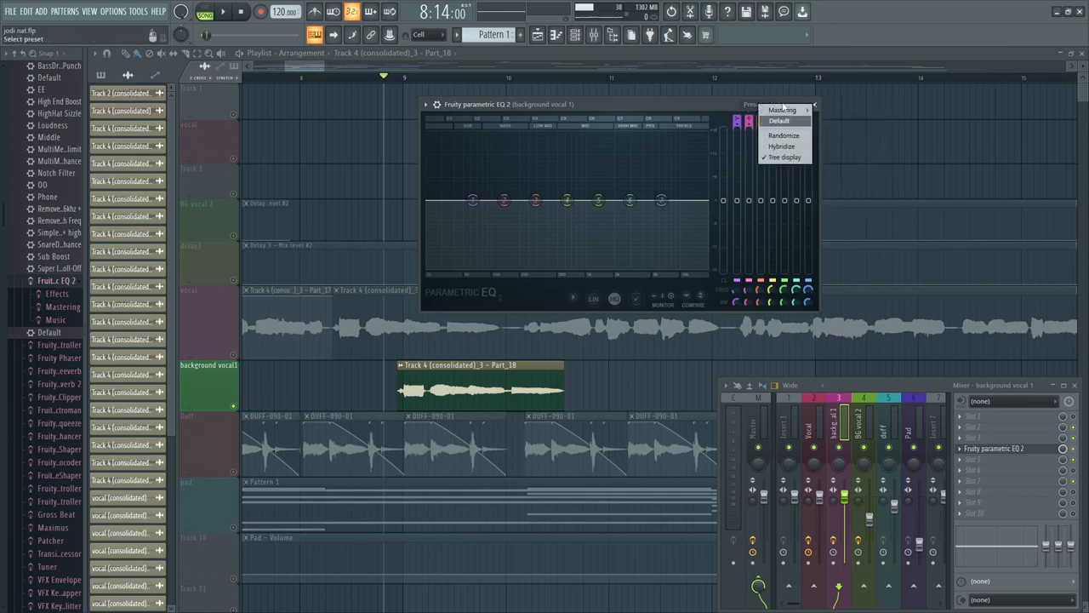
{"action": "left_click", "coordinate": [698, 107]}
{"action": "left_click", "coordinate": [776, 104]}
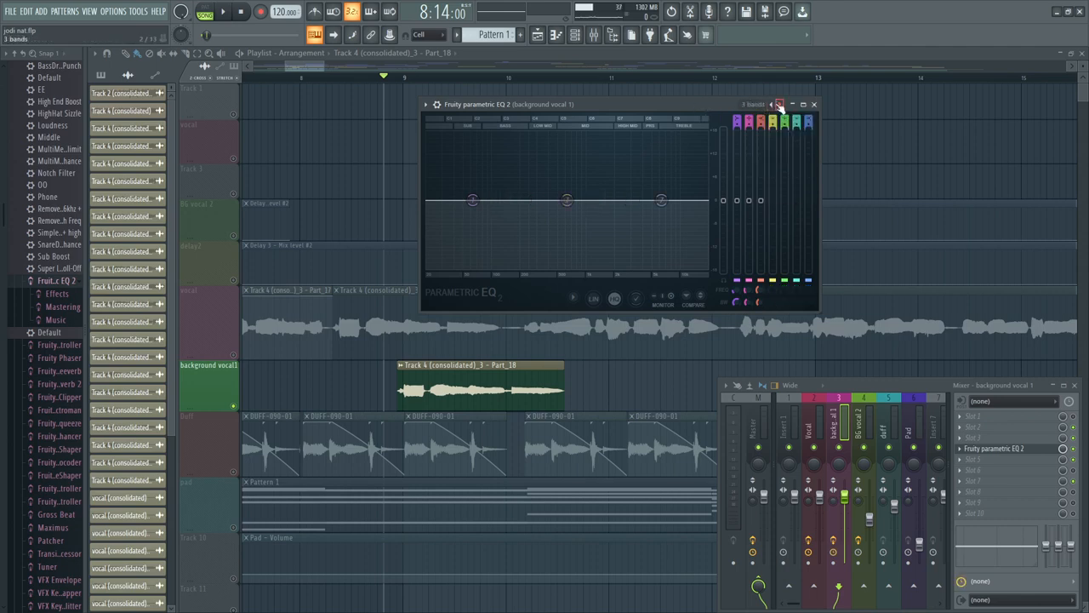
{"action": "left_click", "coordinate": [779, 104]}
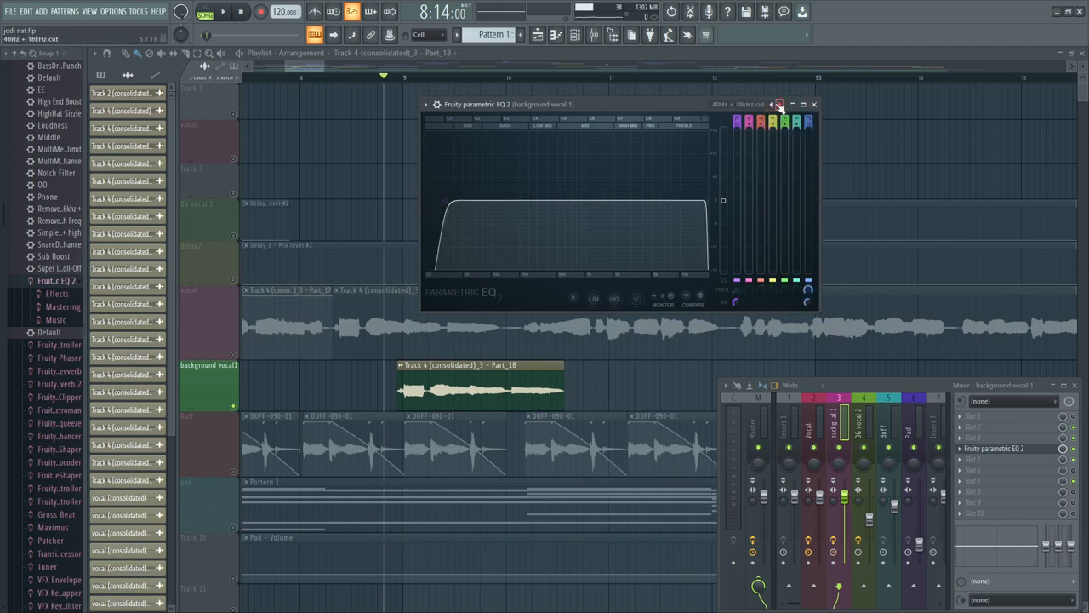
{"action": "left_click", "coordinate": [775, 104]}
{"action": "left_click", "coordinate": [775, 105]}
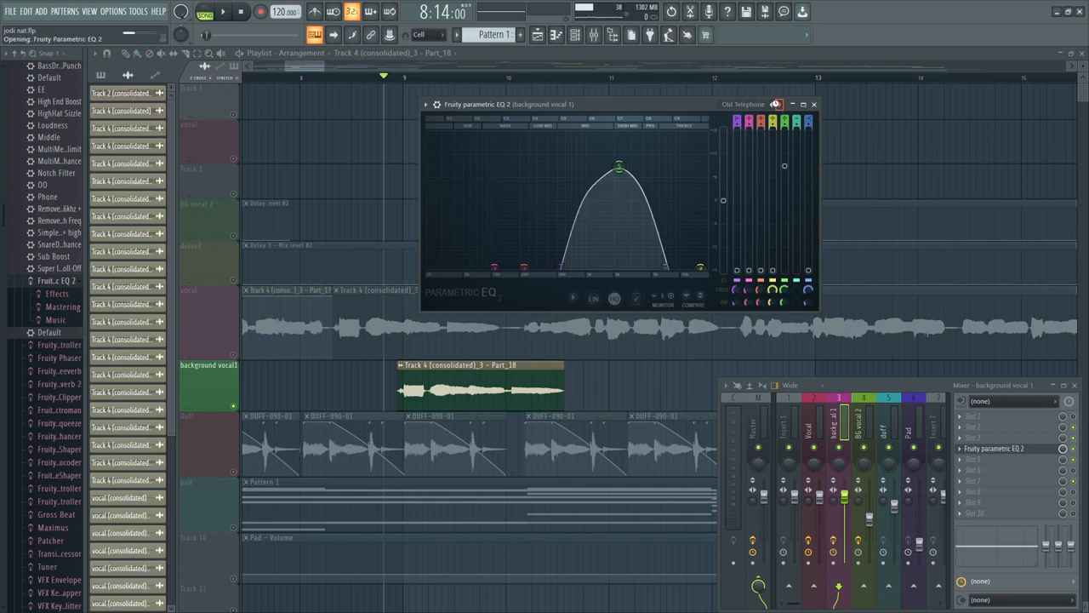
{"action": "left_click", "coordinate": [774, 105]}
{"action": "left_click", "coordinate": [780, 106]}
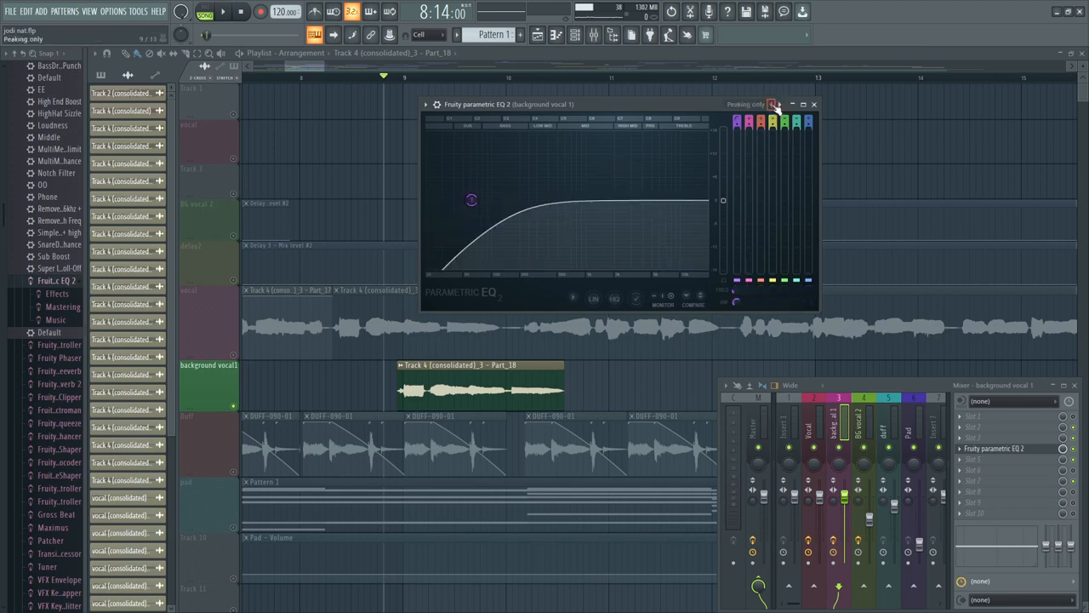
{"action": "left_click", "coordinate": [778, 106]}
{"action": "left_click", "coordinate": [778, 106]}
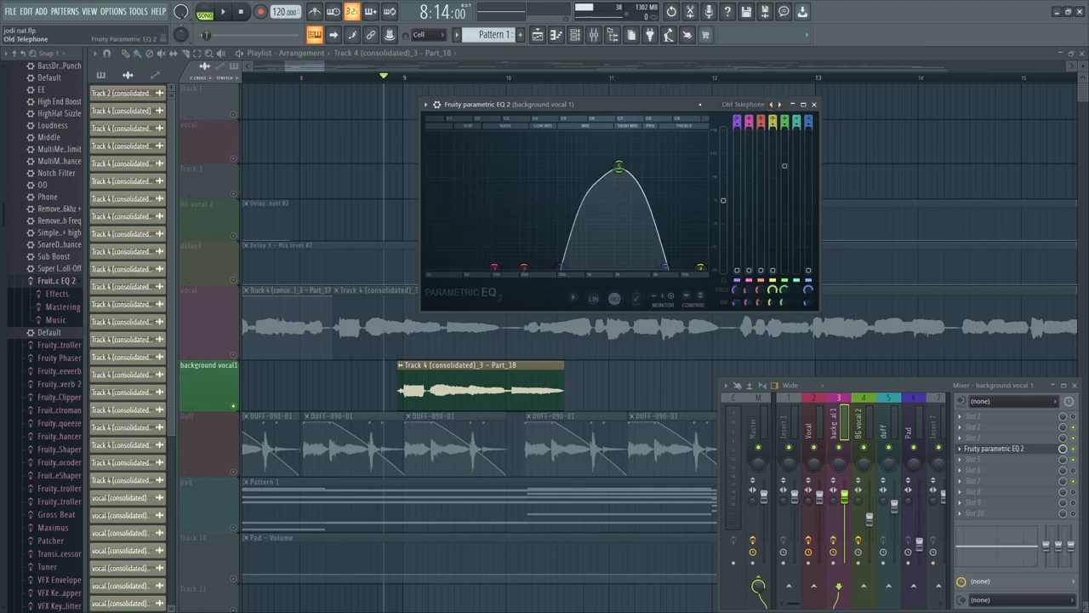
{"action": "key", "text": "space"}
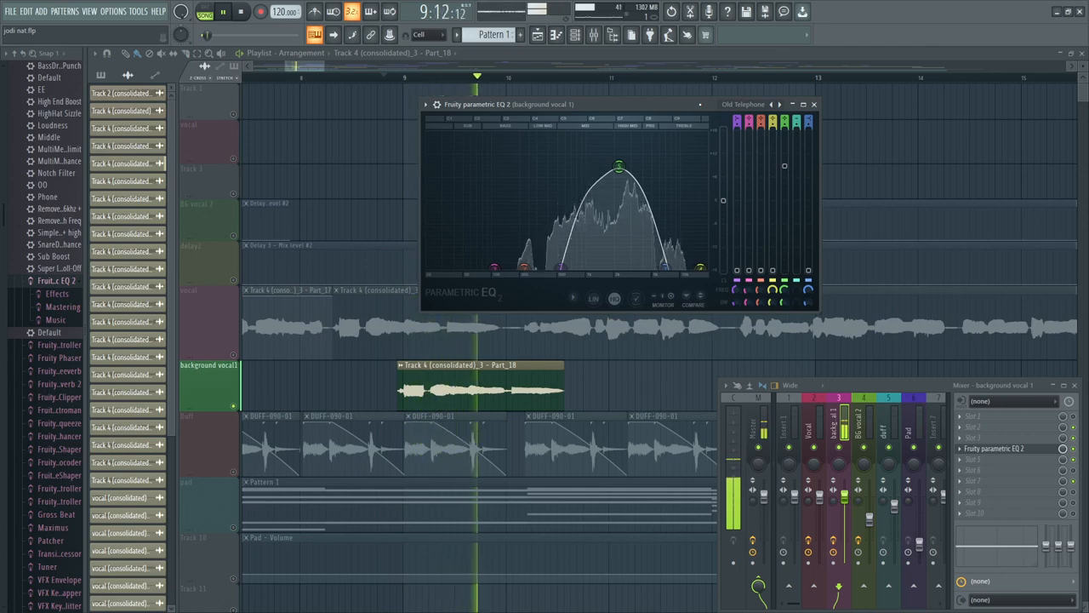
{"action": "key", "text": "space"}
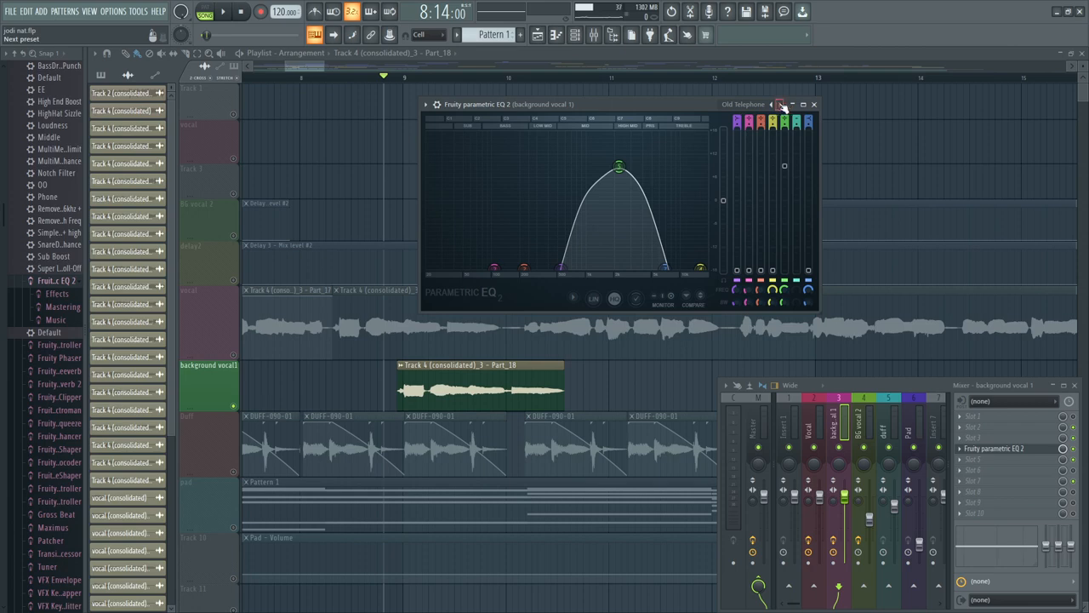
Step: Set the background vocal's EQ to the Radio preset and audition the soloed clip
{"action": "left_click", "coordinate": [781, 105]}
{"action": "left_click", "coordinate": [778, 104]}
{"action": "left_click", "coordinate": [779, 104]}
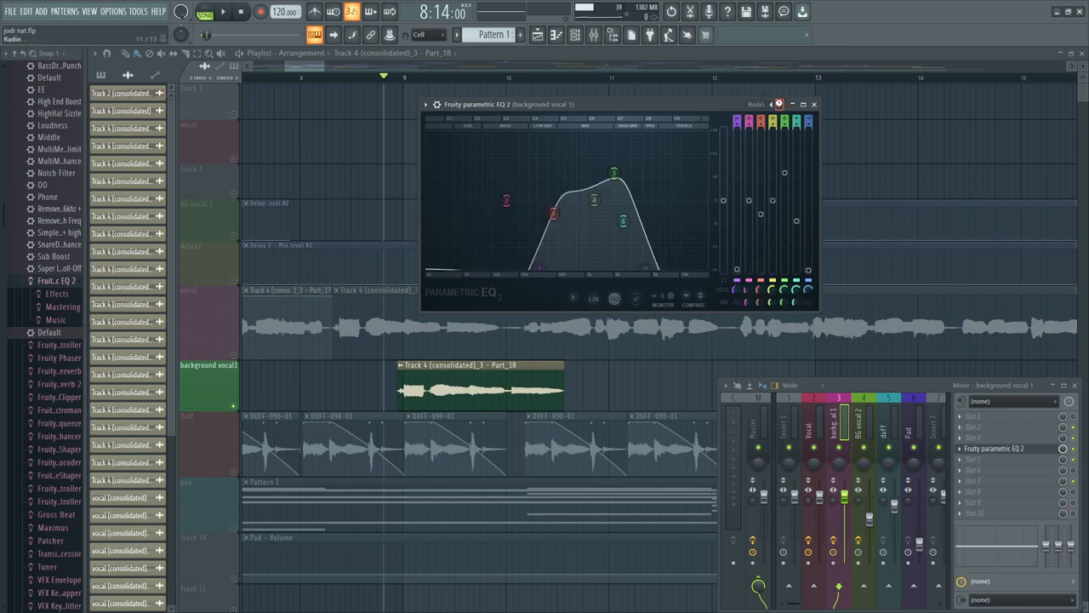
{"action": "left_click", "coordinate": [778, 104]}
{"action": "left_click", "coordinate": [779, 103]}
{"action": "left_click_drag", "start_coordinate": [680, 108], "coordinate": [700, 105]}
{"action": "key", "text": "space"}
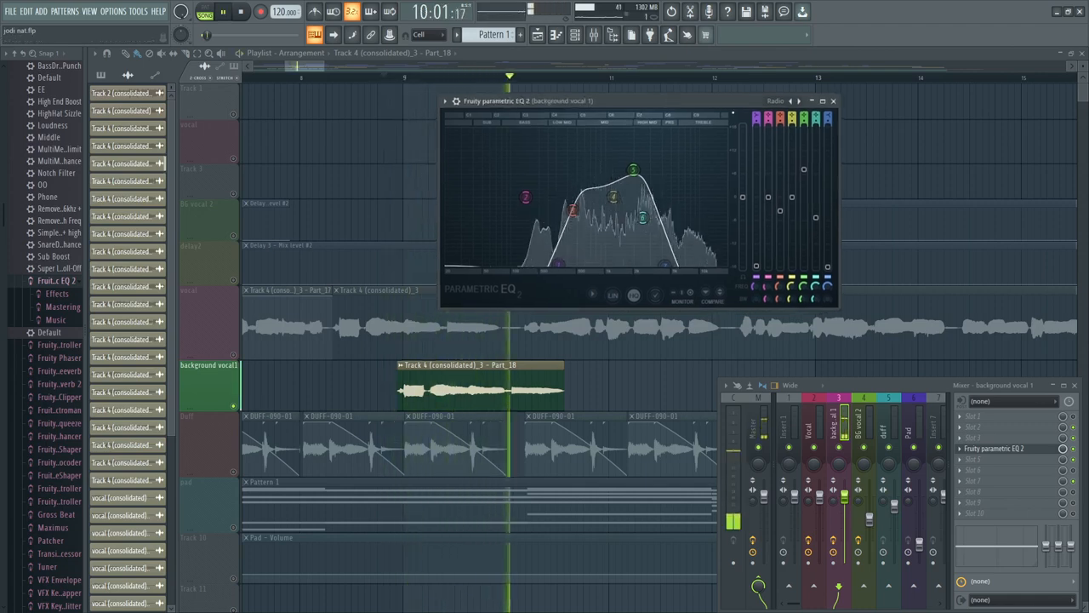
{"action": "key", "text": "space"}
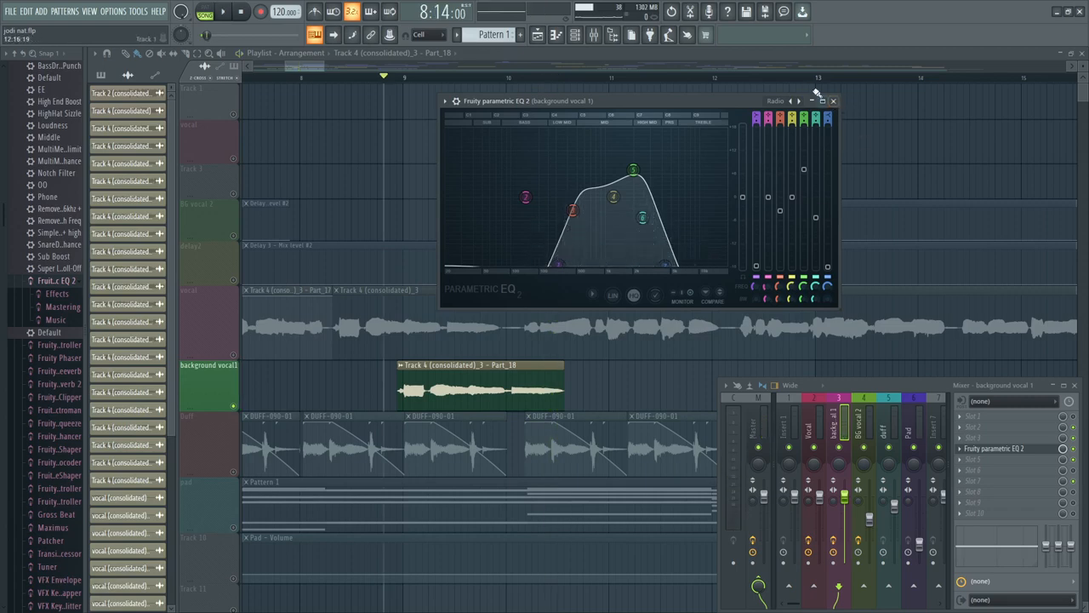
Step: Close the EQ, unsolo the background vocal1 track and play the full mix from 8:14:00
{"action": "scroll", "coordinate": [800, 85], "scroll_direction": "down", "scroll_amount": 4}
{"action": "scroll", "coordinate": [796, 86], "scroll_direction": "up", "scroll_amount": 1}
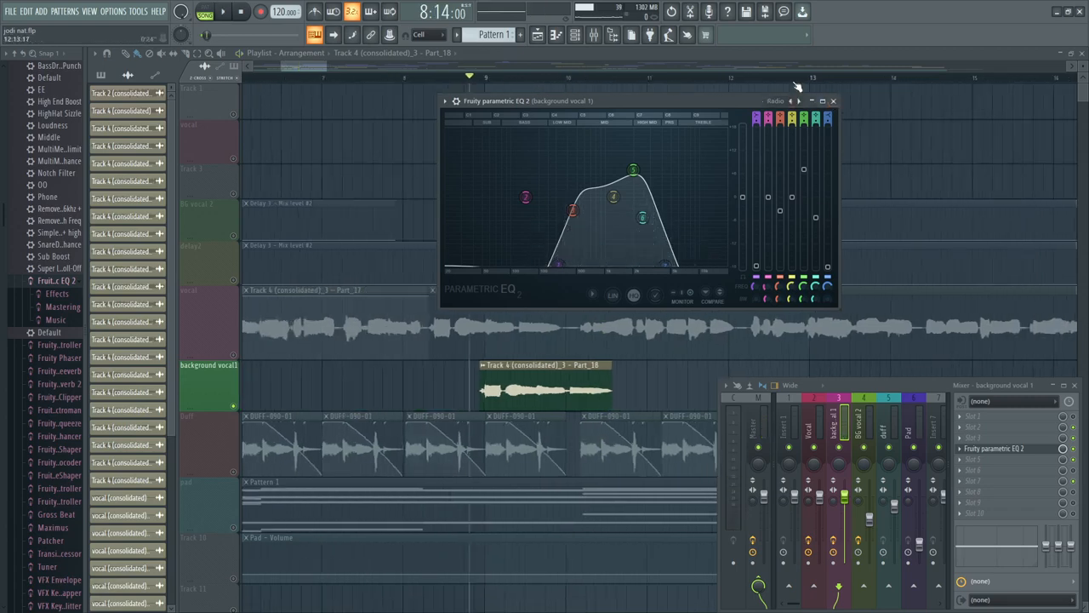
{"action": "scroll", "coordinate": [796, 86], "scroll_direction": "up", "scroll_amount": 2}
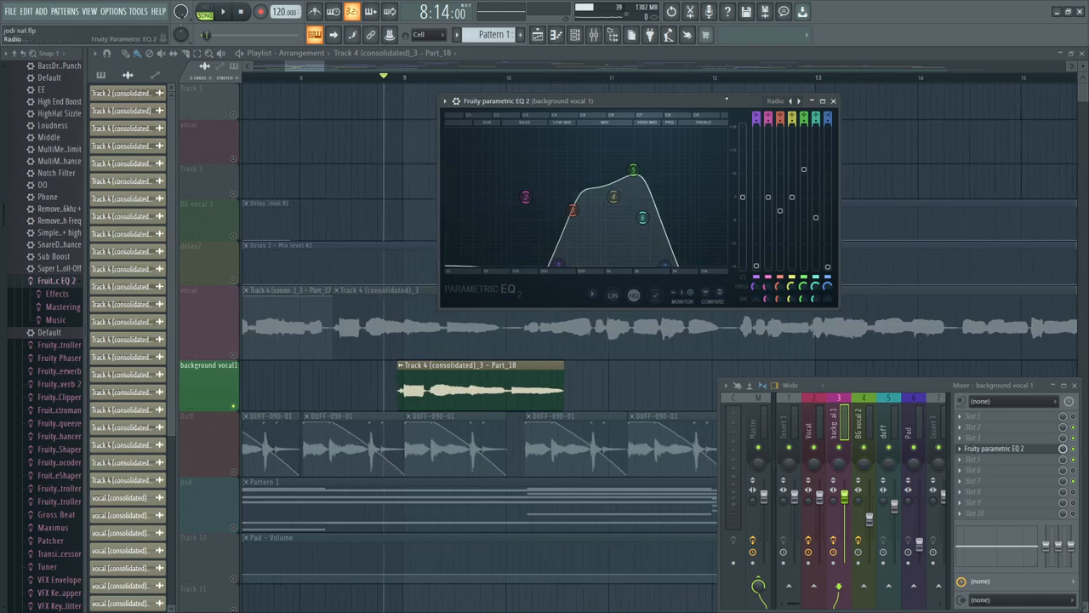
{"action": "left_click_drag", "start_coordinate": [726, 100], "coordinate": [732, 99]}
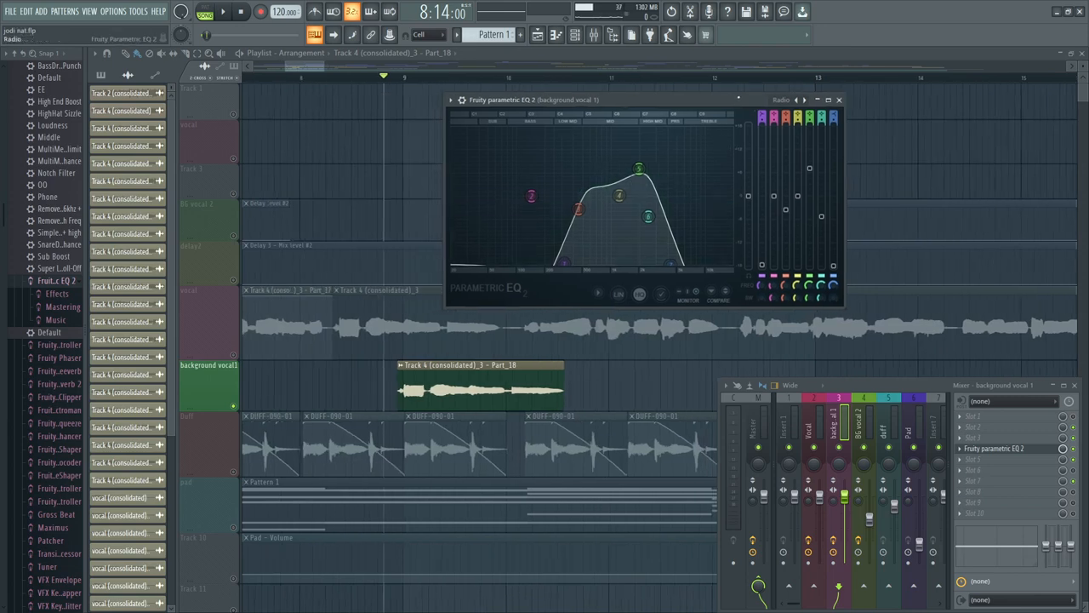
{"action": "left_click", "coordinate": [838, 100]}
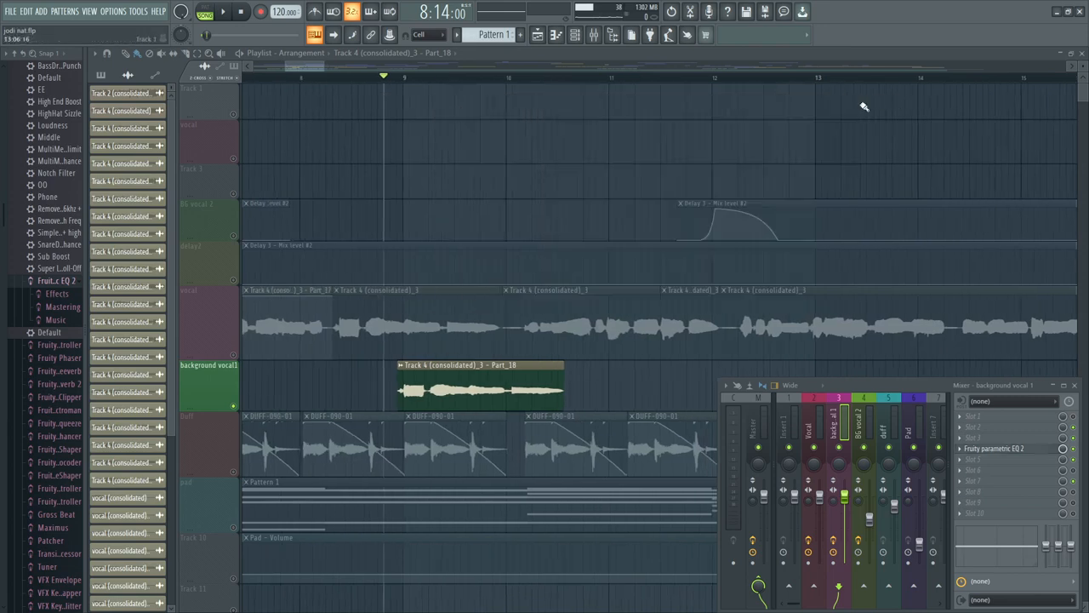
{"action": "right_click", "coordinate": [235, 408]}
{"action": "key", "text": "space"}
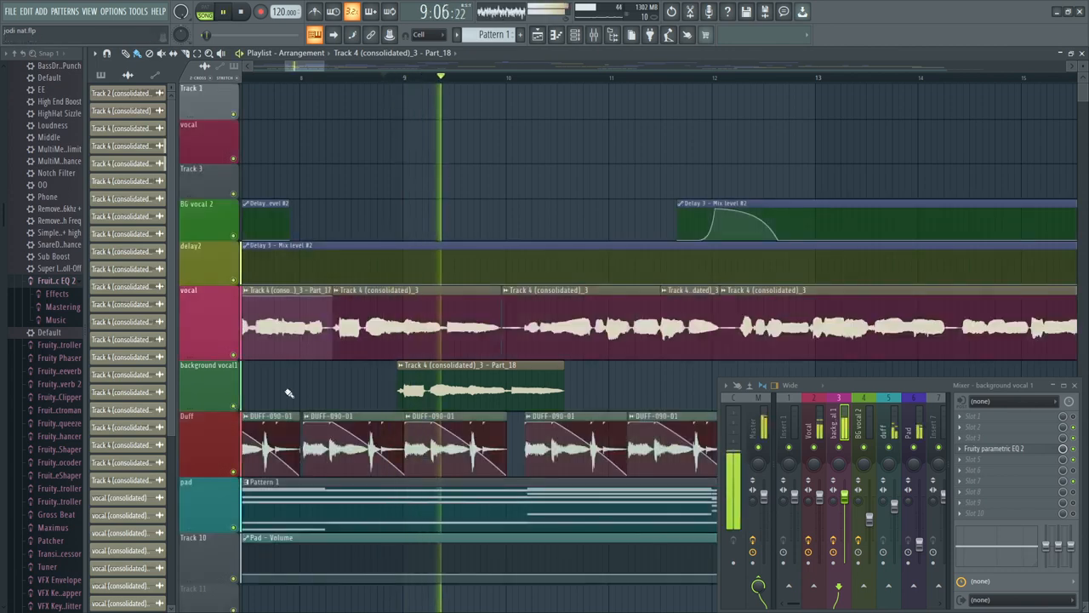
{"action": "key", "text": "space"}
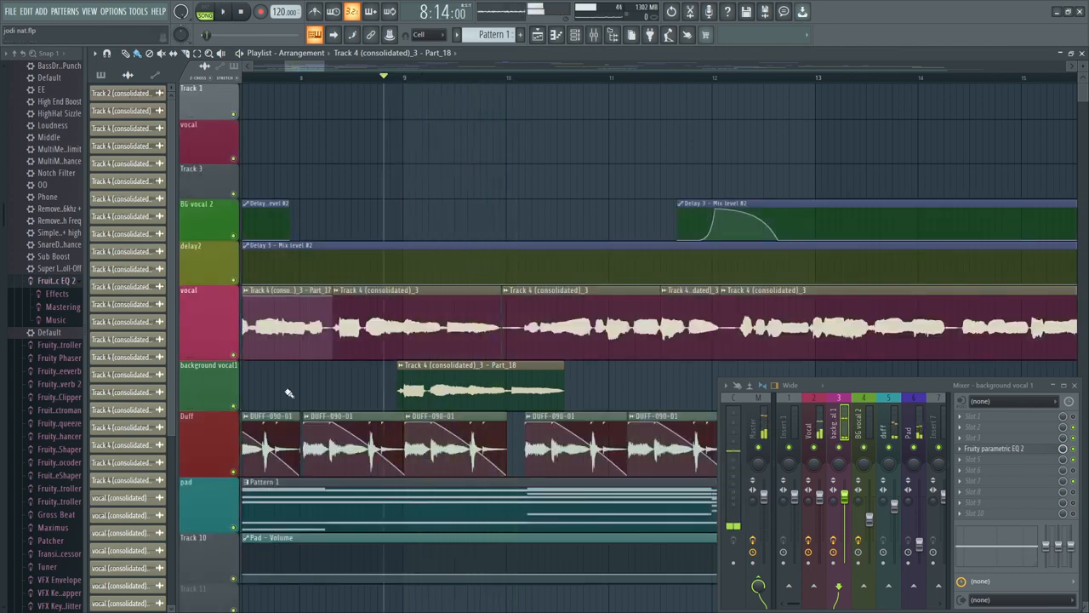
Step: Audition the mix from 8:14:00 and create a volume automation clip for the background vocal clip
{"action": "key", "text": "space"}
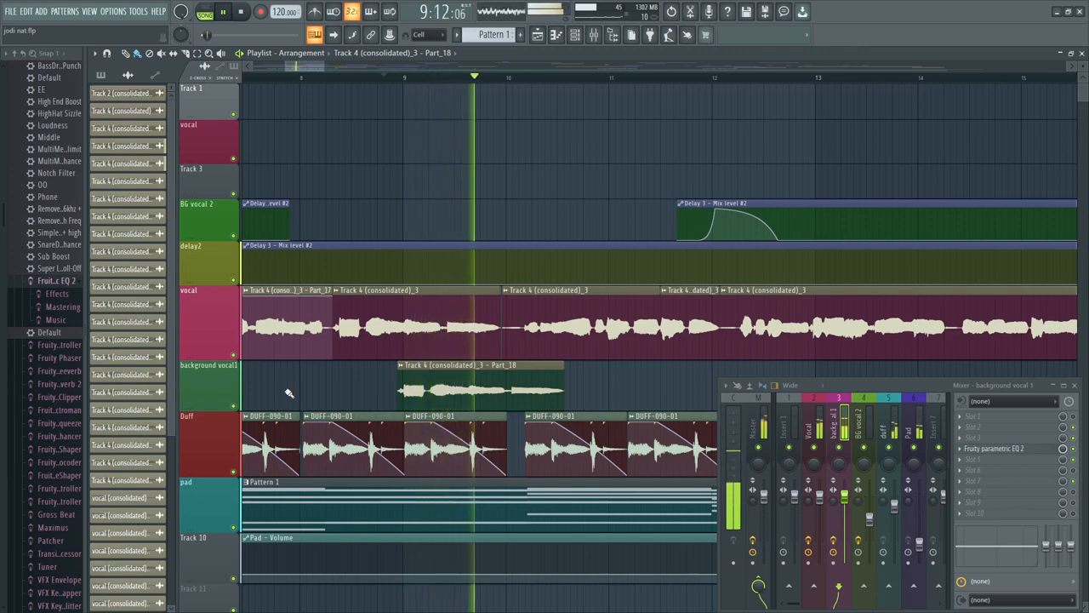
{"action": "key", "text": "space"}
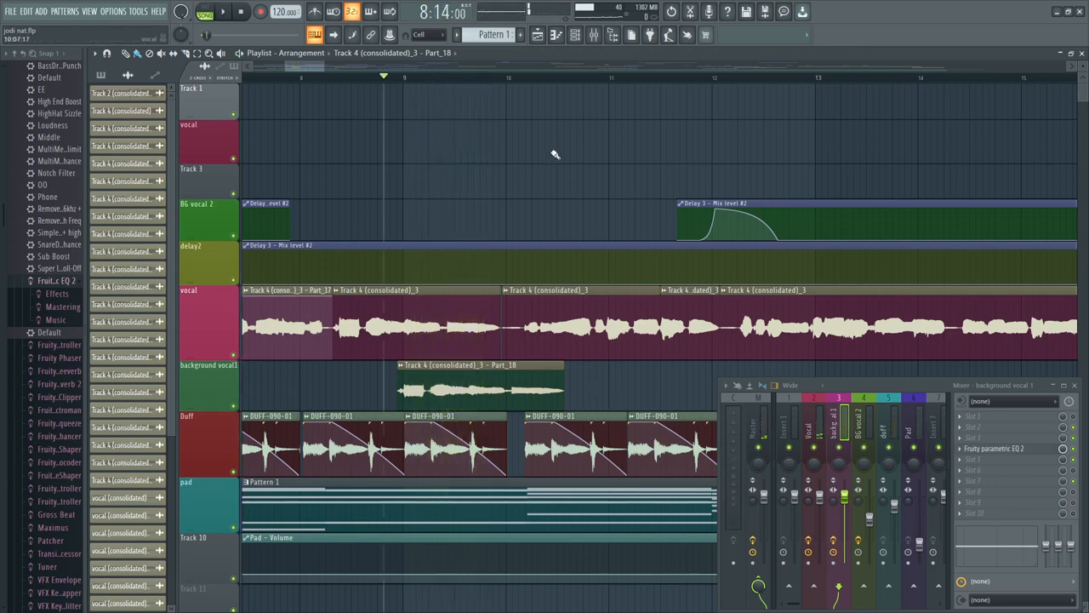
{"action": "scroll", "coordinate": [394, 81], "scroll_direction": "up", "scroll_amount": 3}
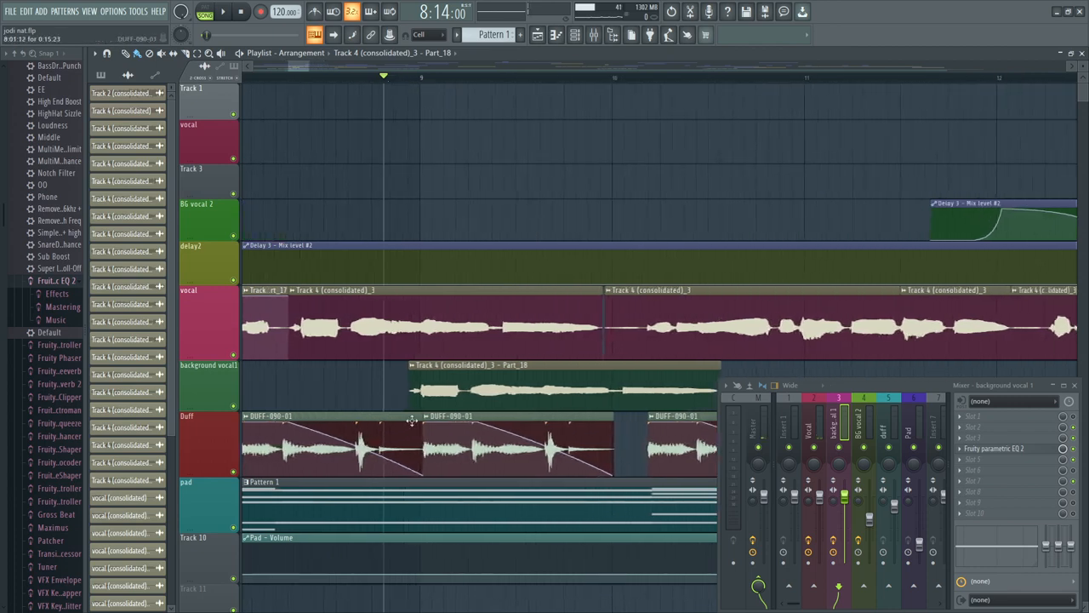
{"action": "left_click", "coordinate": [412, 371]}
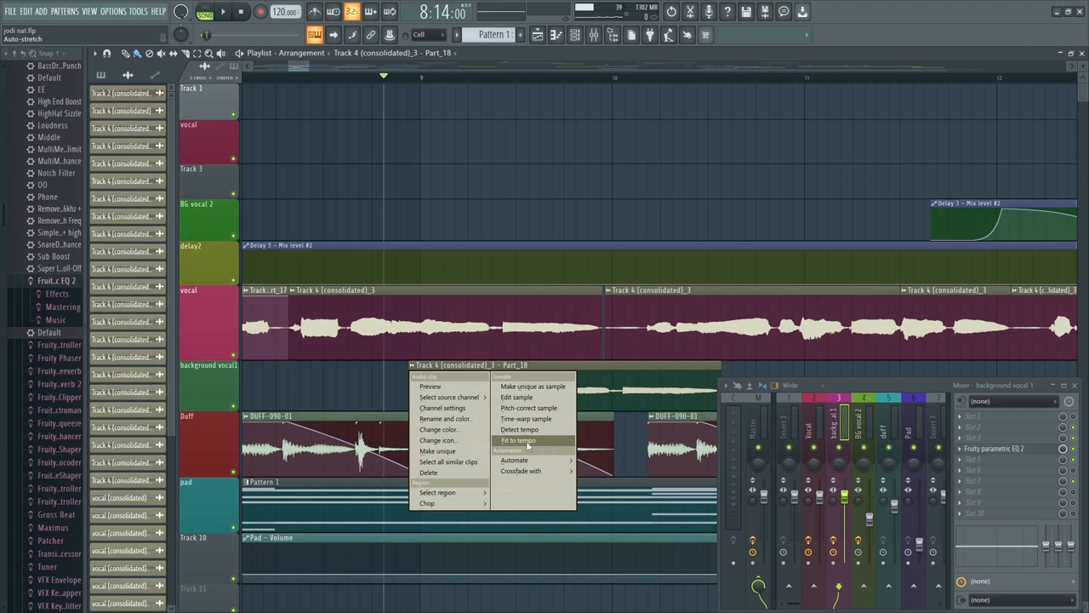
{"action": "mouse_move", "coordinate": [532, 460]}
{"action": "left_click", "coordinate": [598, 457]}
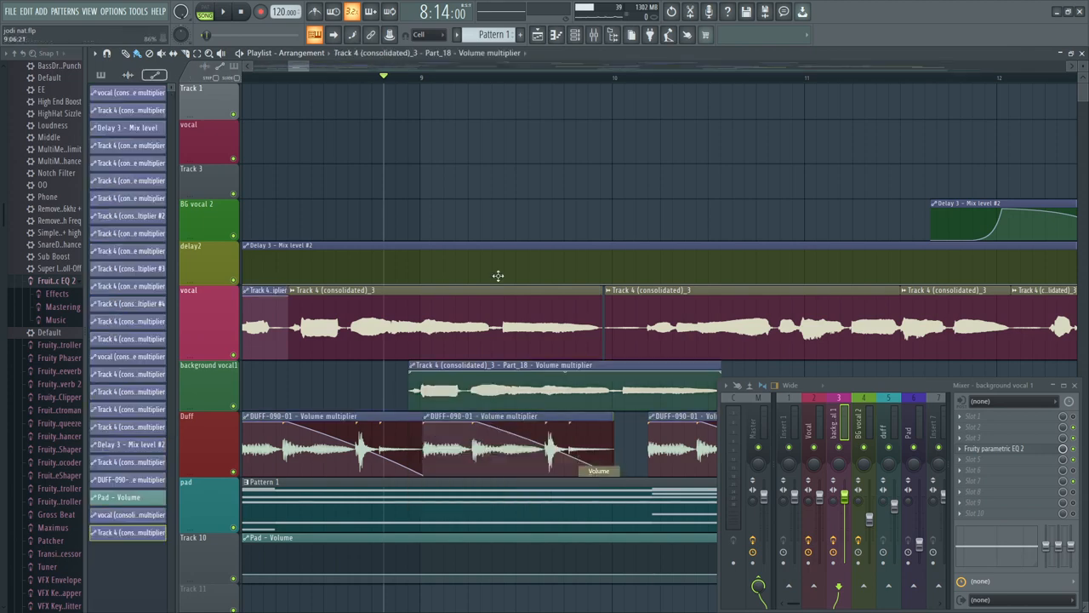
Step: Shape the background vocal's volume automation into a fast, curved fade-in by lowering its first point and bending the curve upward, and audition it
{"action": "scroll", "coordinate": [433, 83], "scroll_direction": "up", "scroll_amount": 3}
{"action": "scroll", "coordinate": [527, 357], "scroll_direction": "down", "scroll_amount": 1}
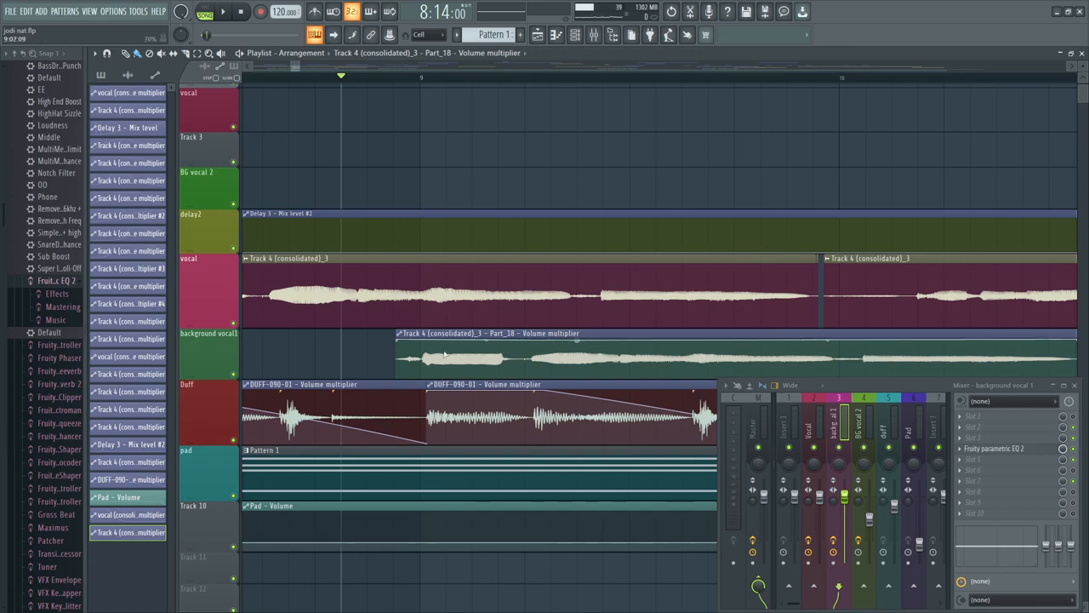
{"action": "left_click_drag", "start_coordinate": [399, 343], "coordinate": [400, 376]}
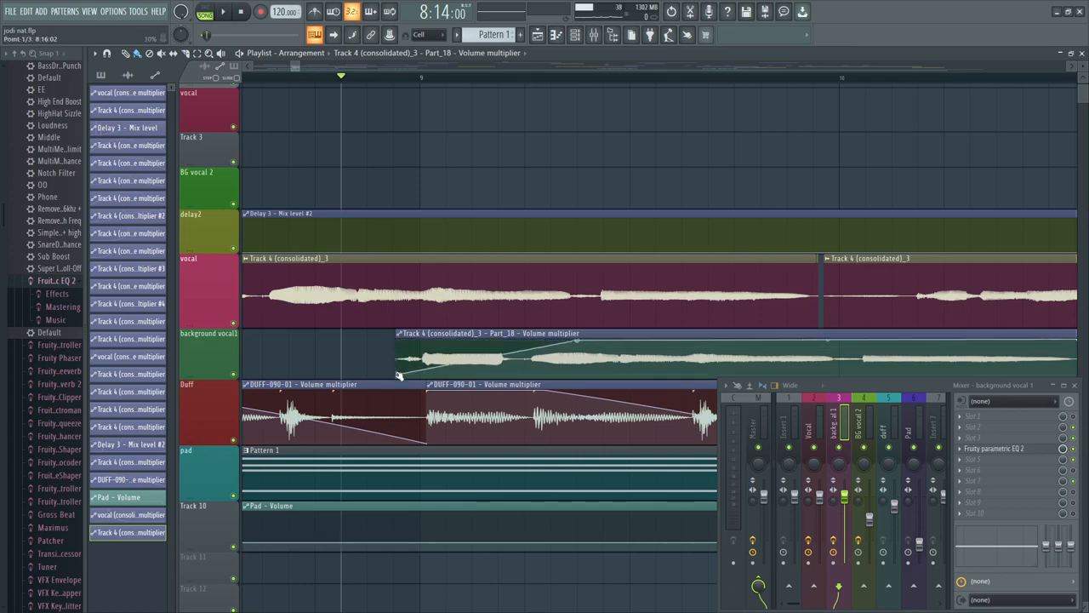
{"action": "left_click_drag", "start_coordinate": [487, 357], "coordinate": [487, 341]}
{"action": "key", "text": "space"}
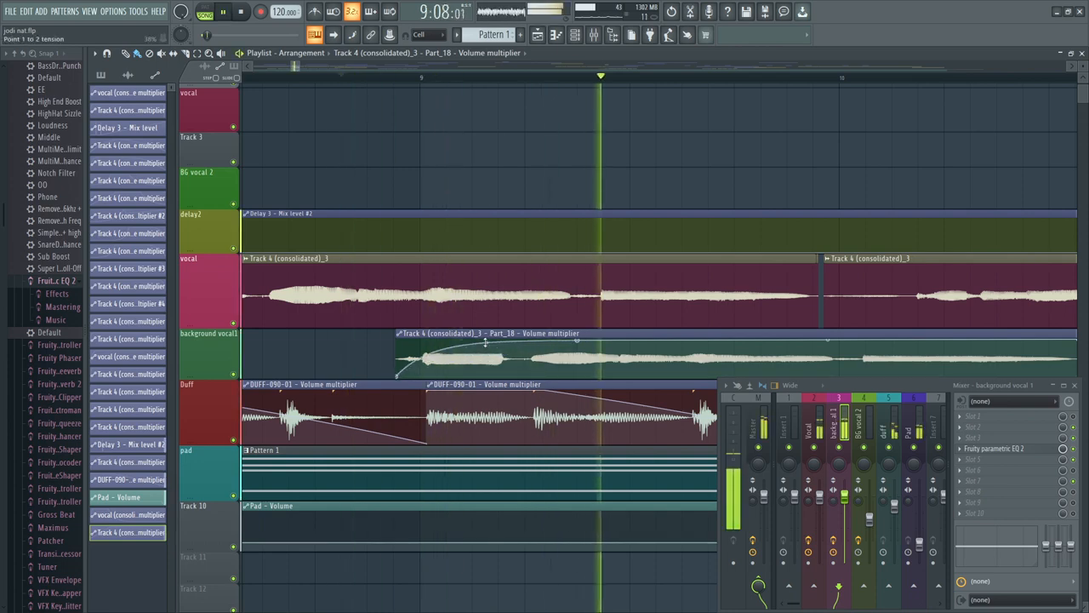
{"action": "scroll", "coordinate": [383, 79], "scroll_direction": "down", "scroll_amount": 2}
{"action": "scroll", "coordinate": [383, 79], "scroll_direction": "down", "scroll_amount": 3}
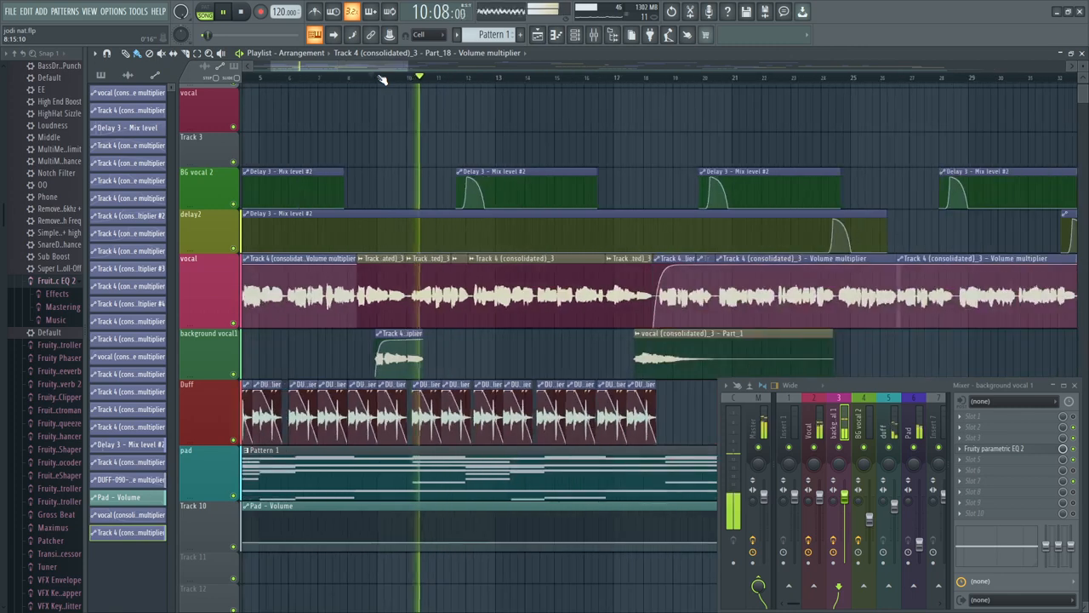
{"action": "key", "text": "space"}
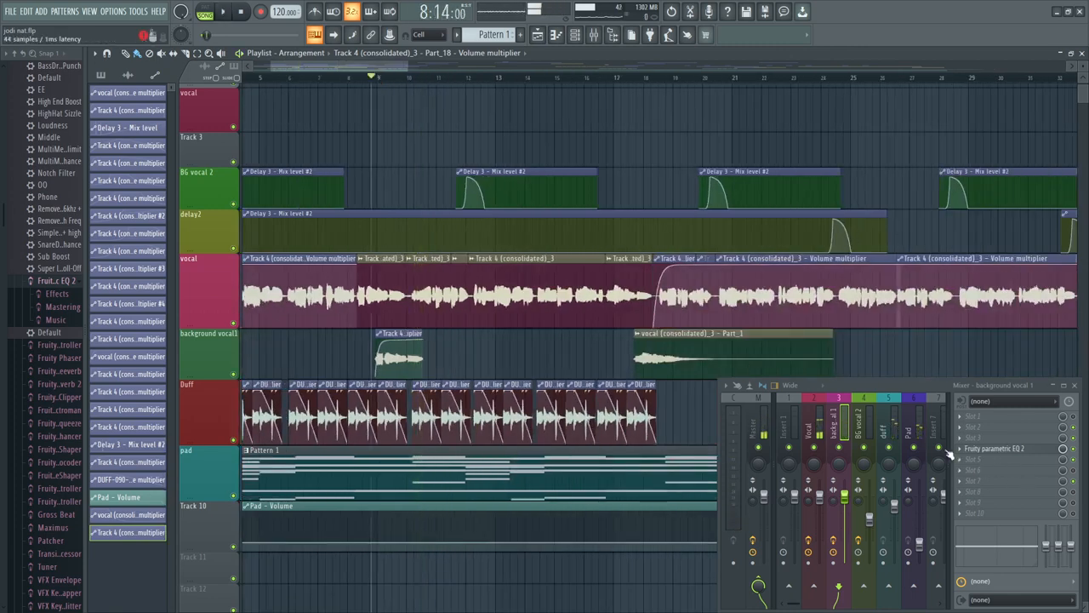
Step: Lower the background vocal 1 mixer fader to -2.9 dB and audition the balance from 8:14:00
{"action": "left_click_drag", "start_coordinate": [844, 498], "coordinate": [844, 521]}
{"action": "key", "text": "space"}
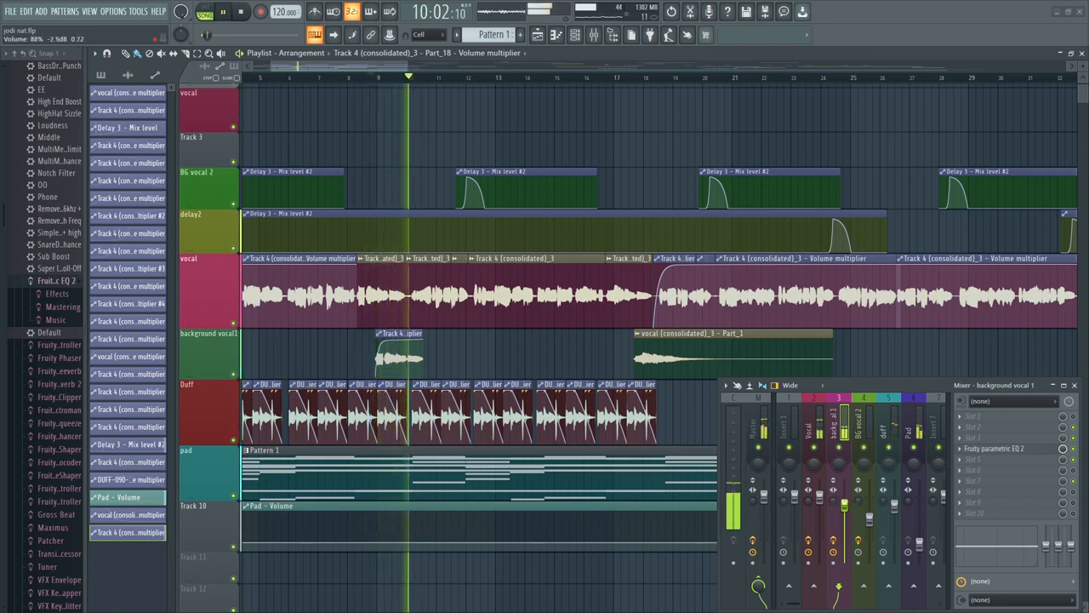
{"action": "scroll", "coordinate": [360, 79], "scroll_direction": "up", "scroll_amount": 3}
{"action": "key", "text": "space"}
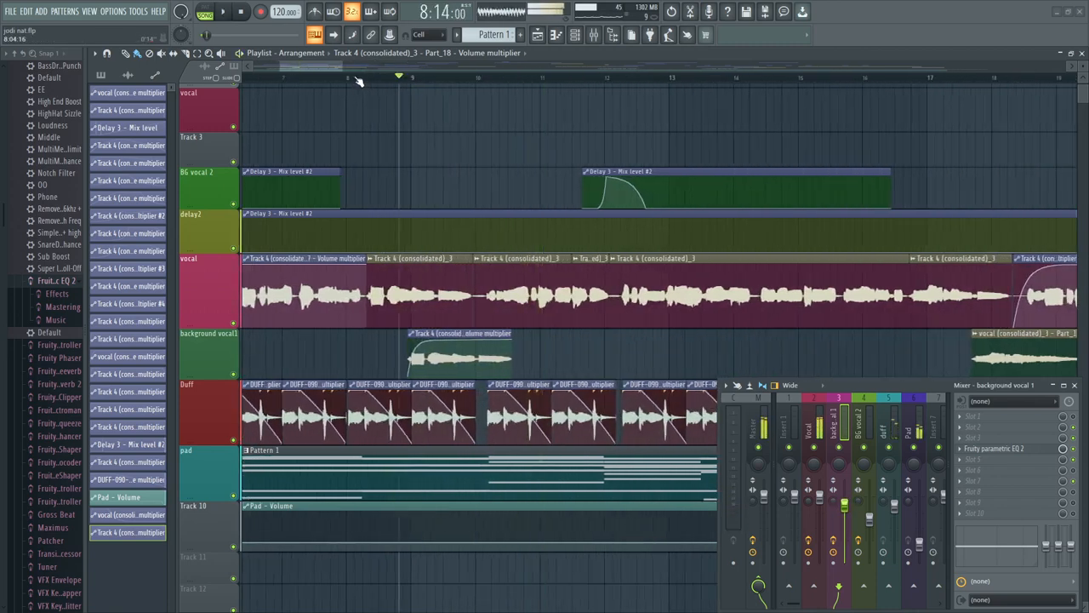
{"action": "key", "text": "space"}
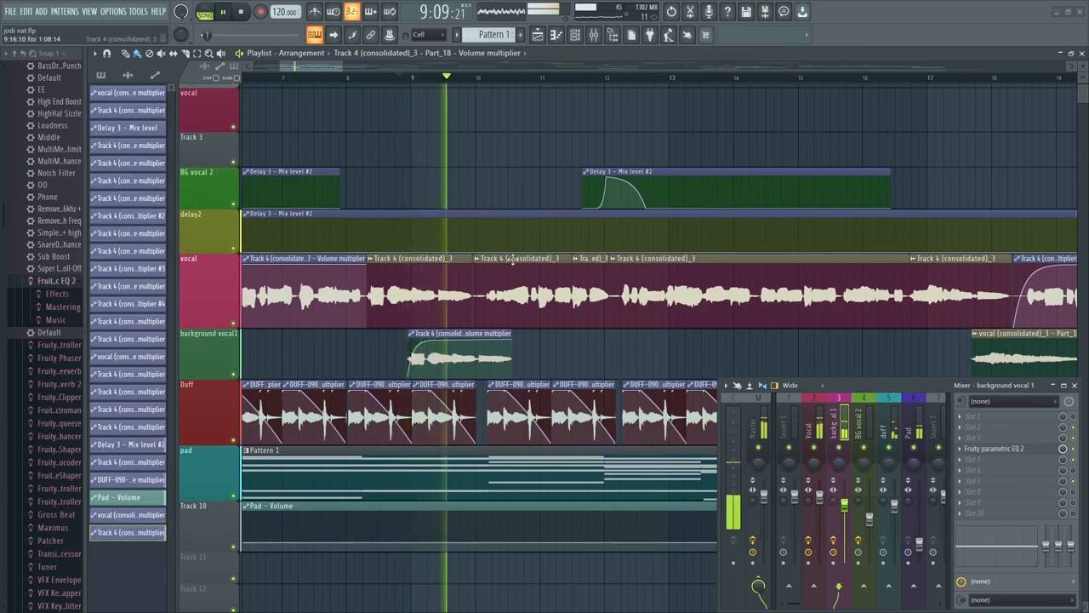
{"action": "key", "text": "space"}
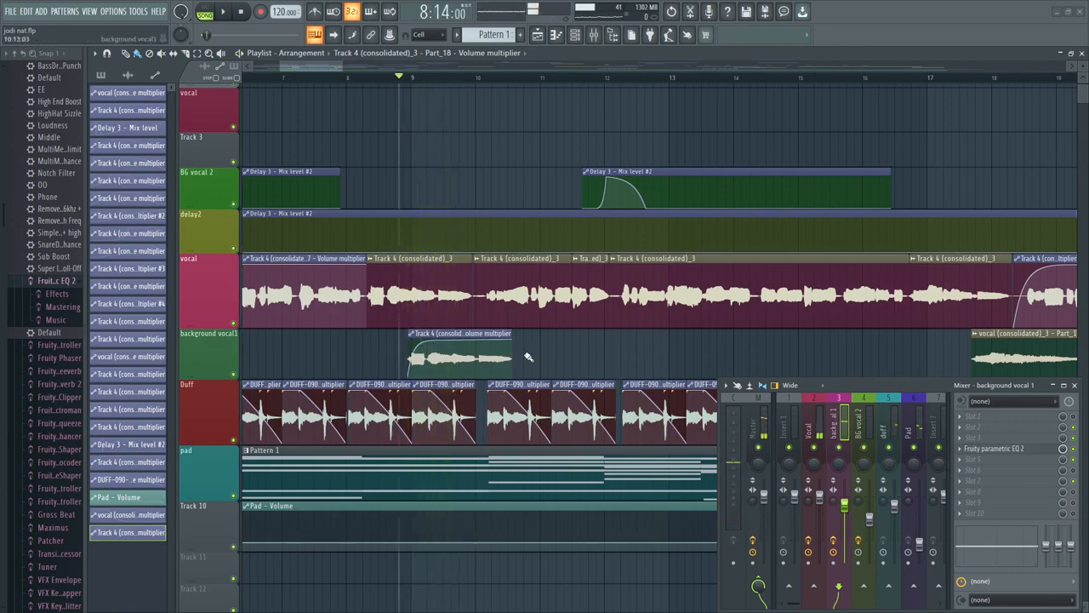
Step: Try starting the background vocal clip at 9:08:02 and audition its timing against the main vocal
{"action": "scroll", "coordinate": [405, 79], "scroll_direction": "up", "scroll_amount": 2}
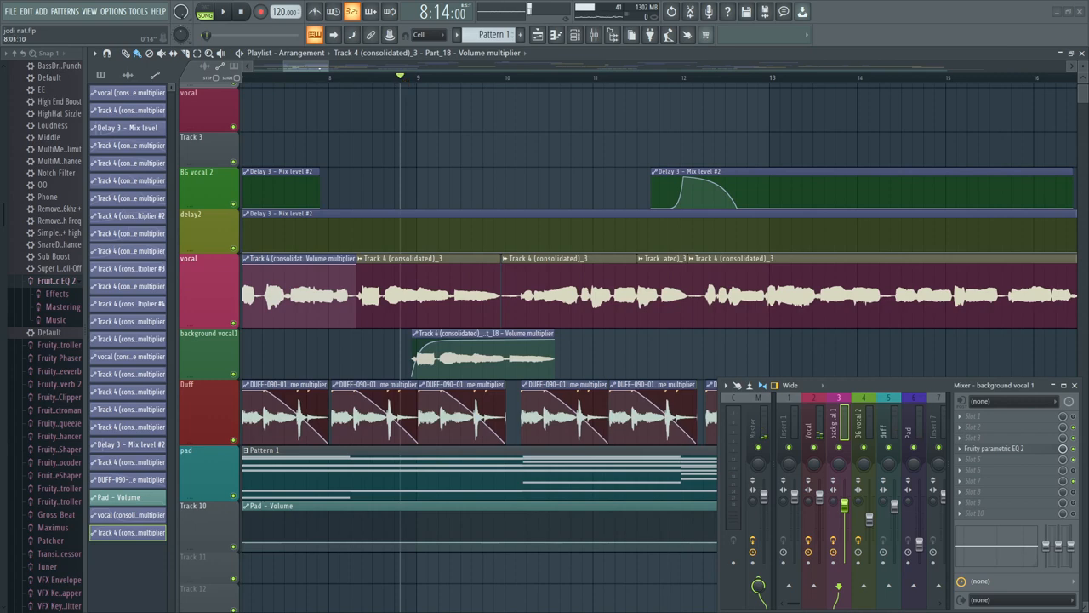
{"action": "left_click_drag", "start_coordinate": [317, 68], "coordinate": [318, 67]}
{"action": "scroll", "coordinate": [395, 83], "scroll_direction": "down", "scroll_amount": 1}
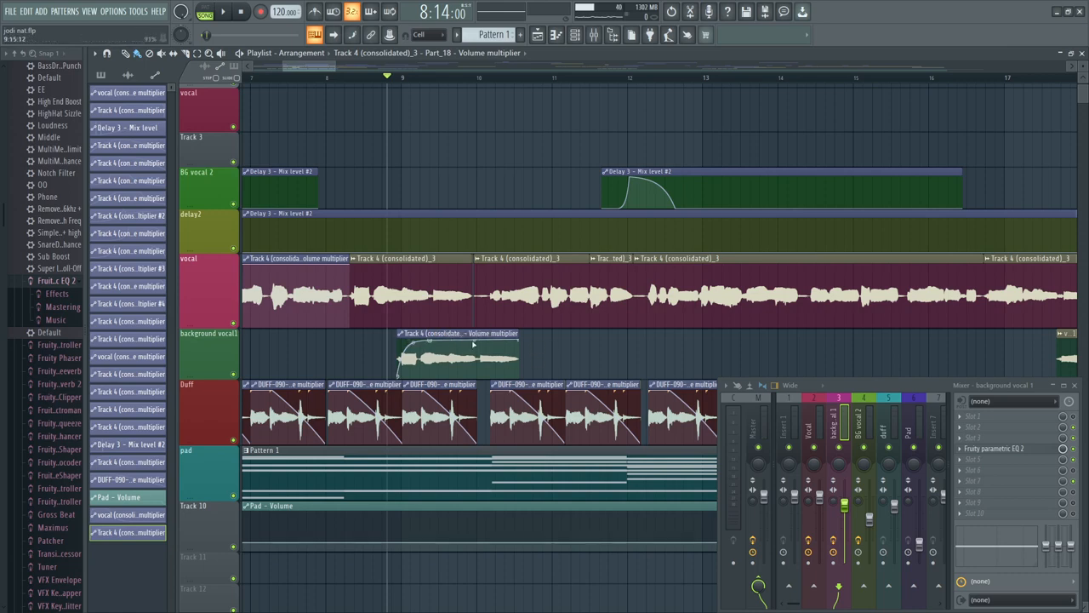
{"action": "left_click_drag", "start_coordinate": [474, 341], "coordinate": [558, 341]}
{"action": "key", "text": "ctrl+z"}
{"action": "left_click_drag", "start_coordinate": [567, 352], "coordinate": [460, 337]}
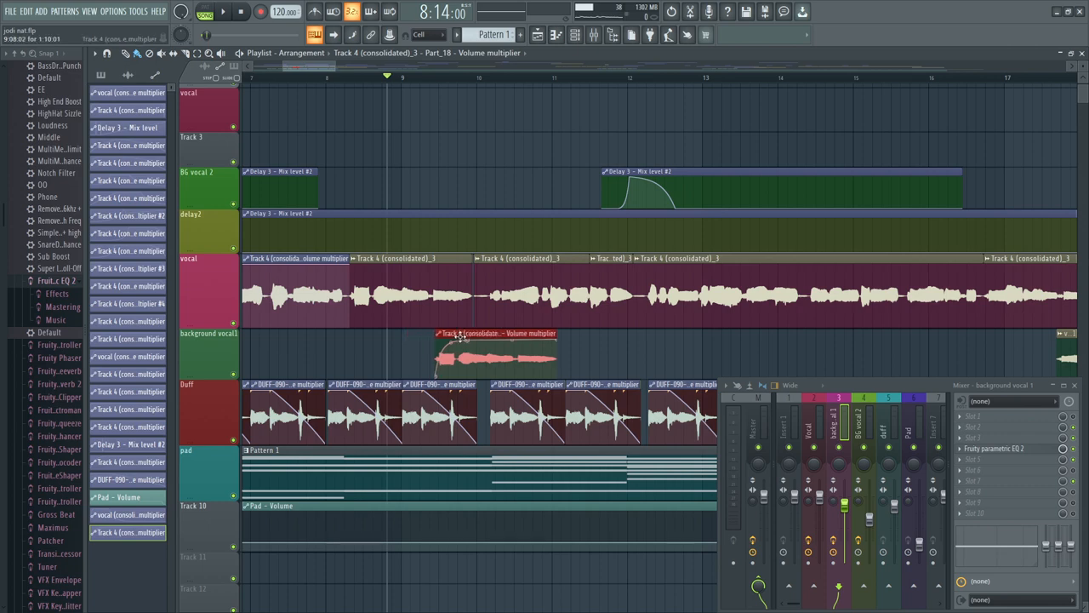
{"action": "key", "text": "space"}
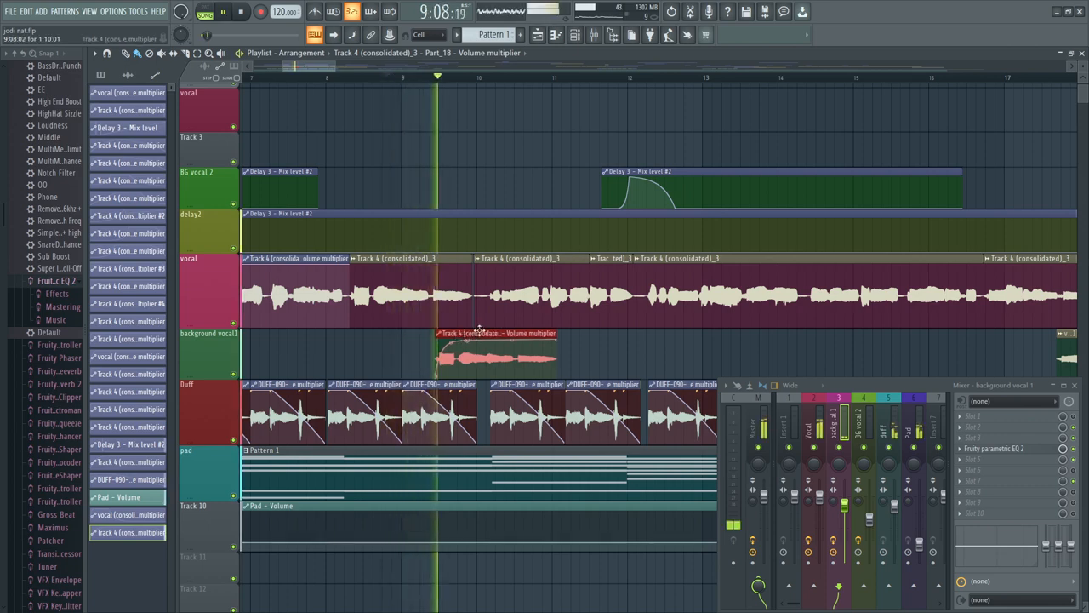
{"action": "key", "text": "space"}
Step: Move the background vocal clip earlier to start at 9:06:02 and audition it with the mix
{"action": "left_click_drag", "start_coordinate": [479, 330], "coordinate": [460, 332]}
{"action": "key", "text": "space"}
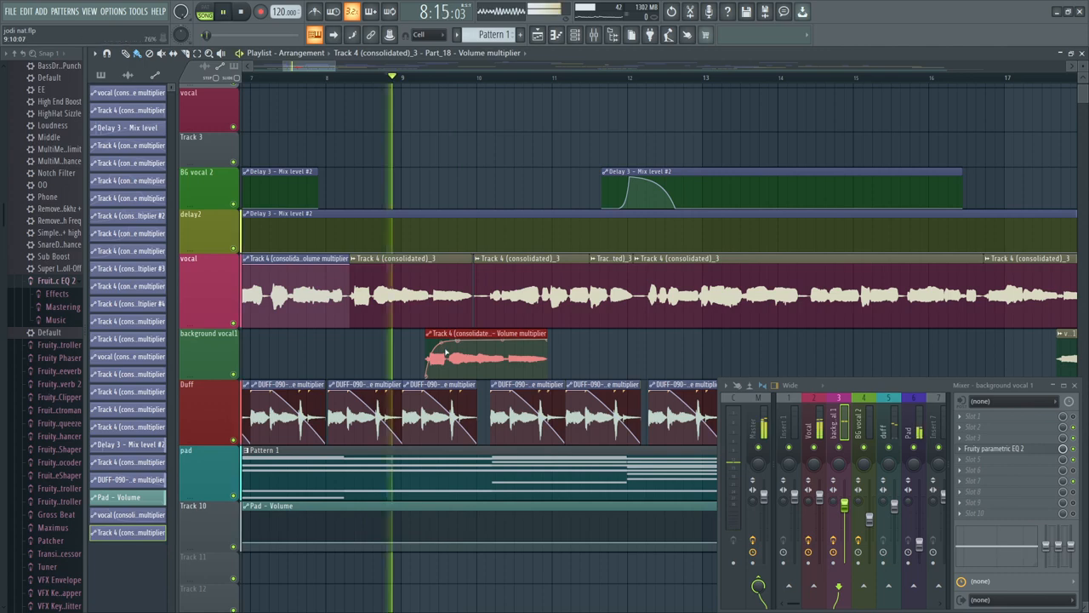
{"action": "scroll", "coordinate": [443, 85], "scroll_direction": "up", "scroll_amount": 6}
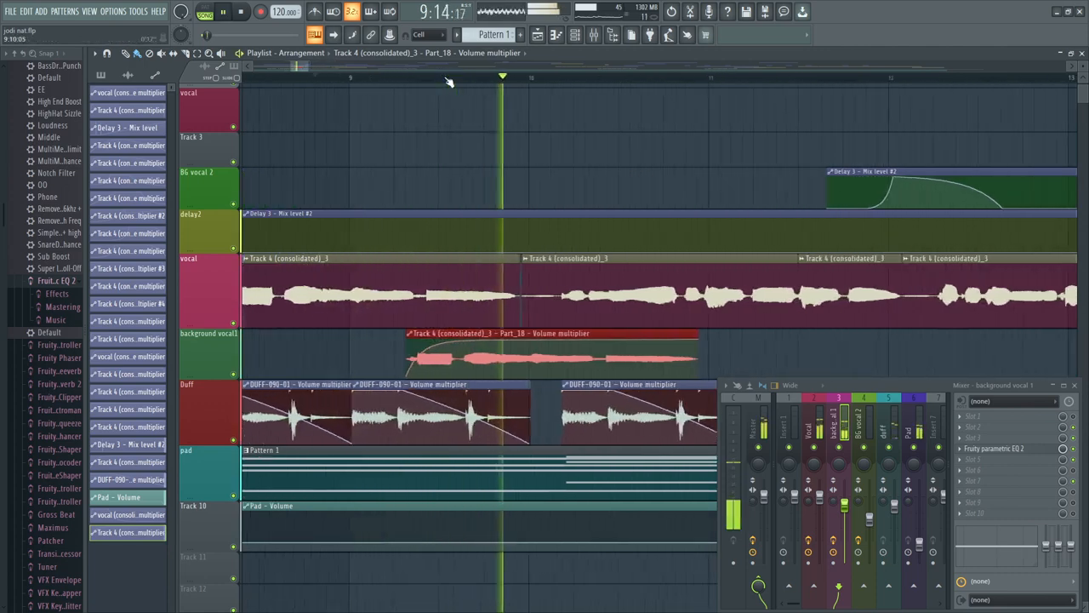
{"action": "key", "text": "space"}
Step: Nudge the fade-in's end point slightly later in the background vocal's volume automation and audition the result
{"action": "left_click", "coordinate": [511, 341]}
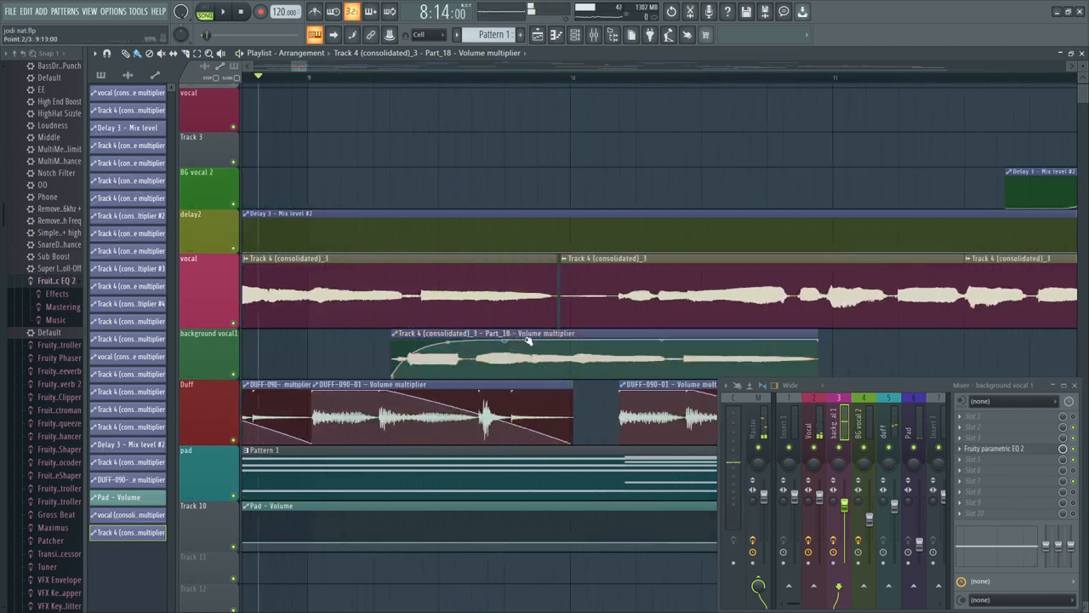
{"action": "key", "text": "space"}
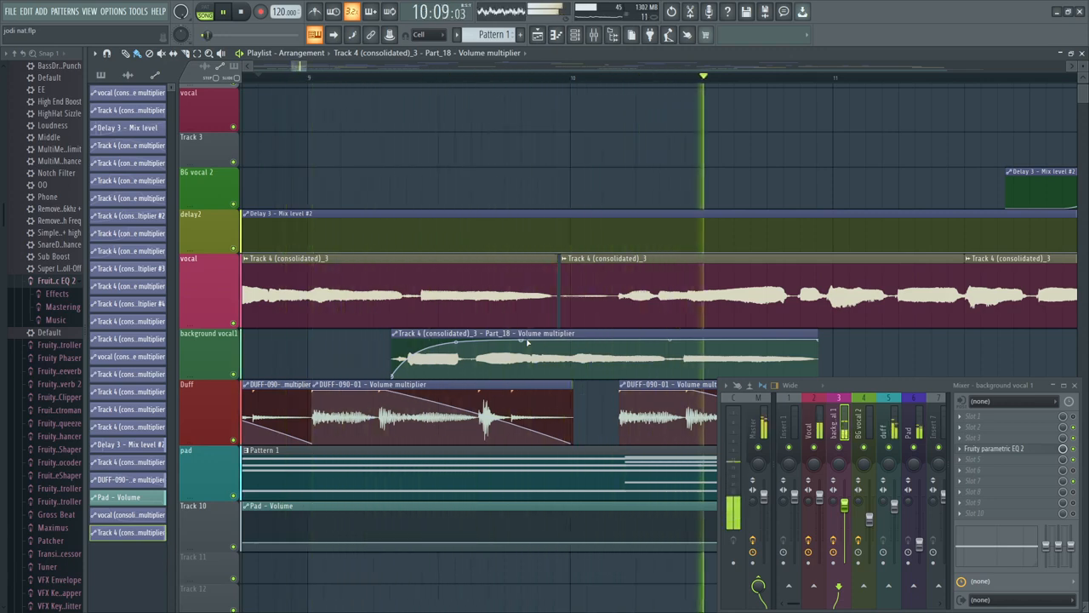
{"action": "key", "text": "space"}
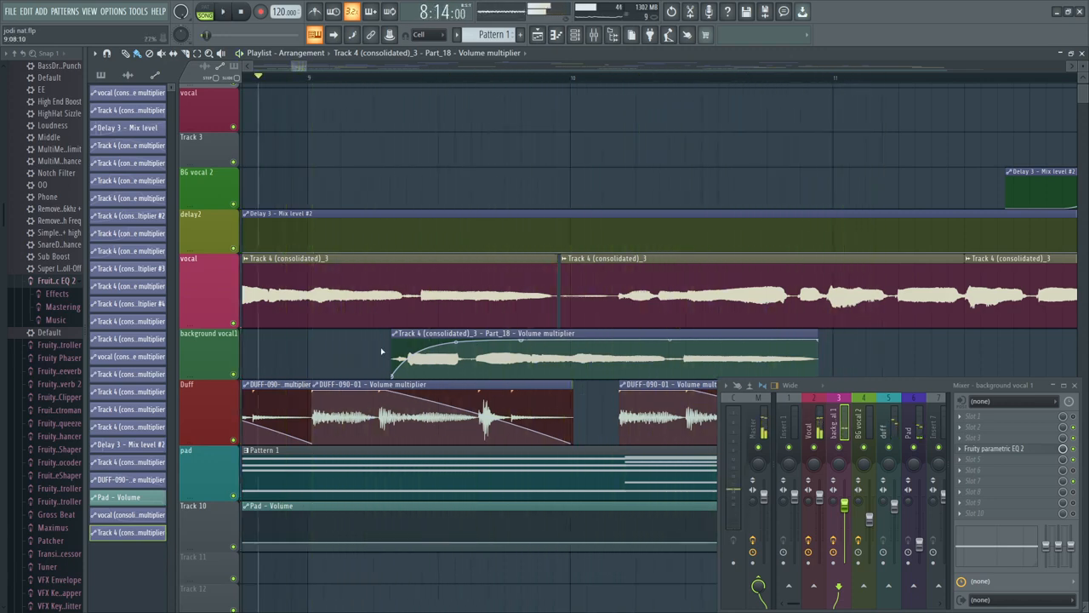
Step: Compare the audio and automation clip views, and inspect the settings of the background vocal's volume automation and the main vocal clip
{"action": "left_click", "coordinate": [127, 75]}
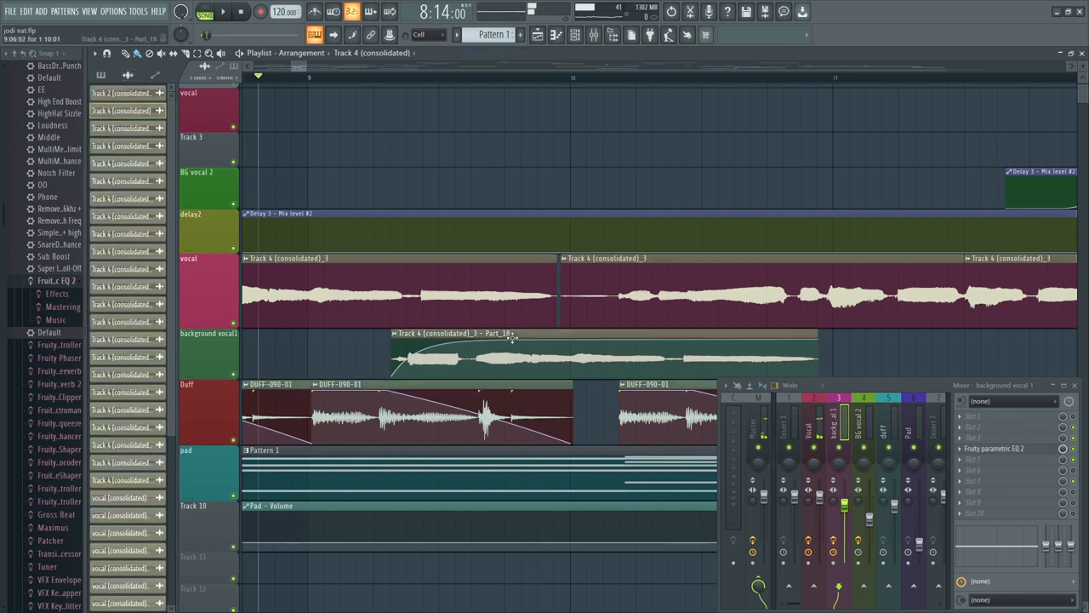
{"action": "left_click", "coordinate": [155, 75]}
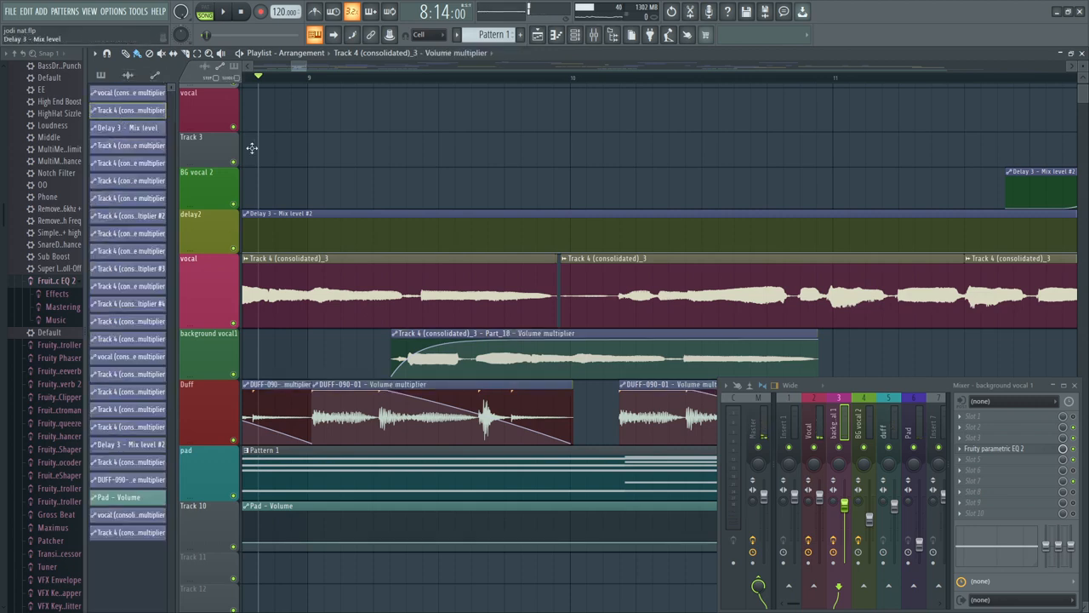
{"action": "double_click", "coordinate": [521, 334]}
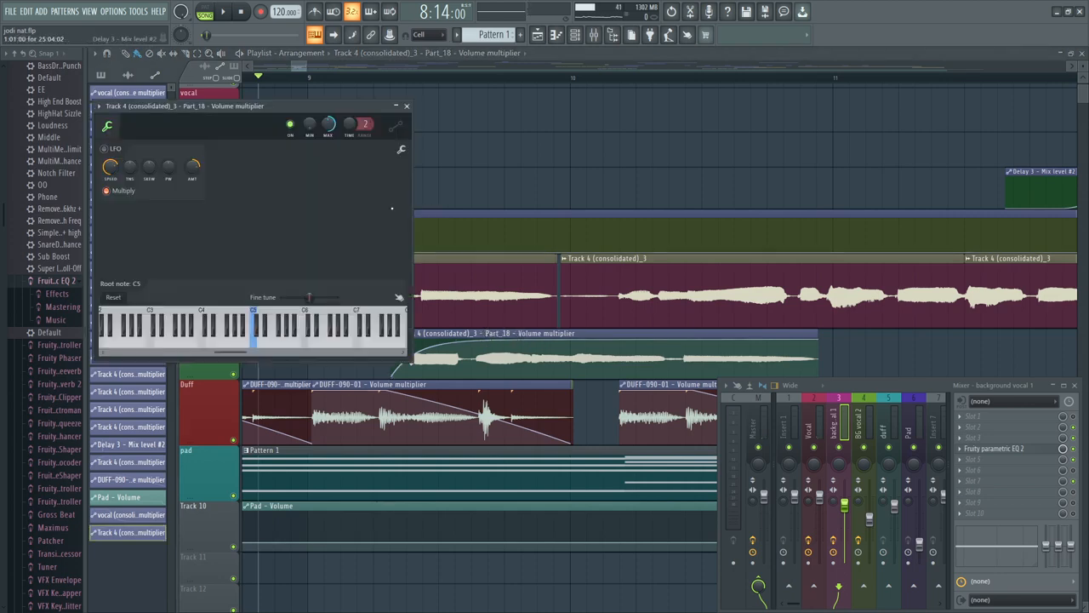
{"action": "left_click", "coordinate": [406, 107]}
{"action": "double_click", "coordinate": [469, 272]}
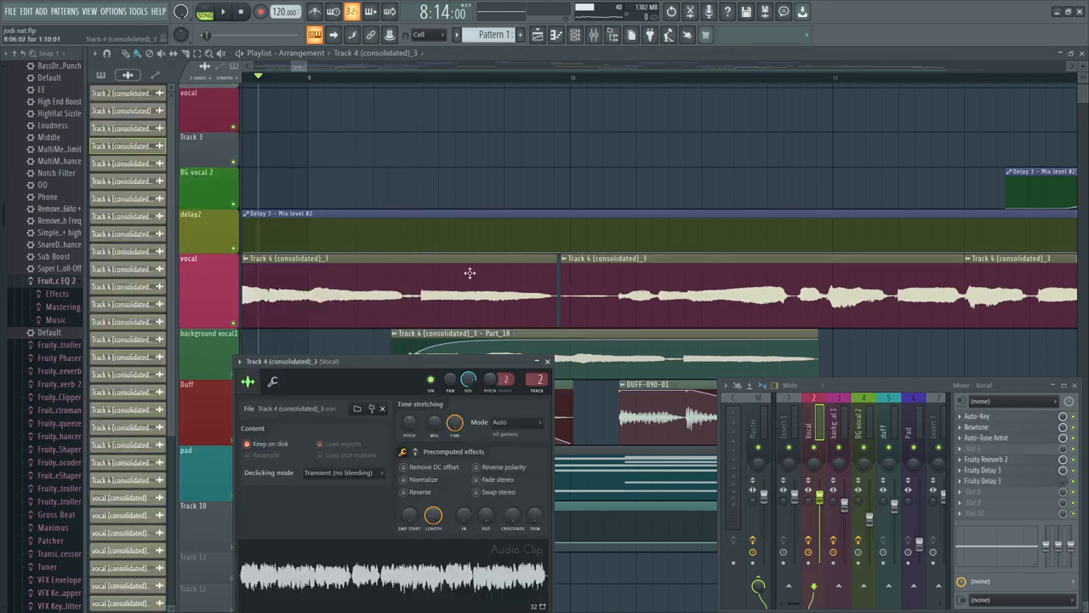
{"action": "left_click", "coordinate": [547, 362]}
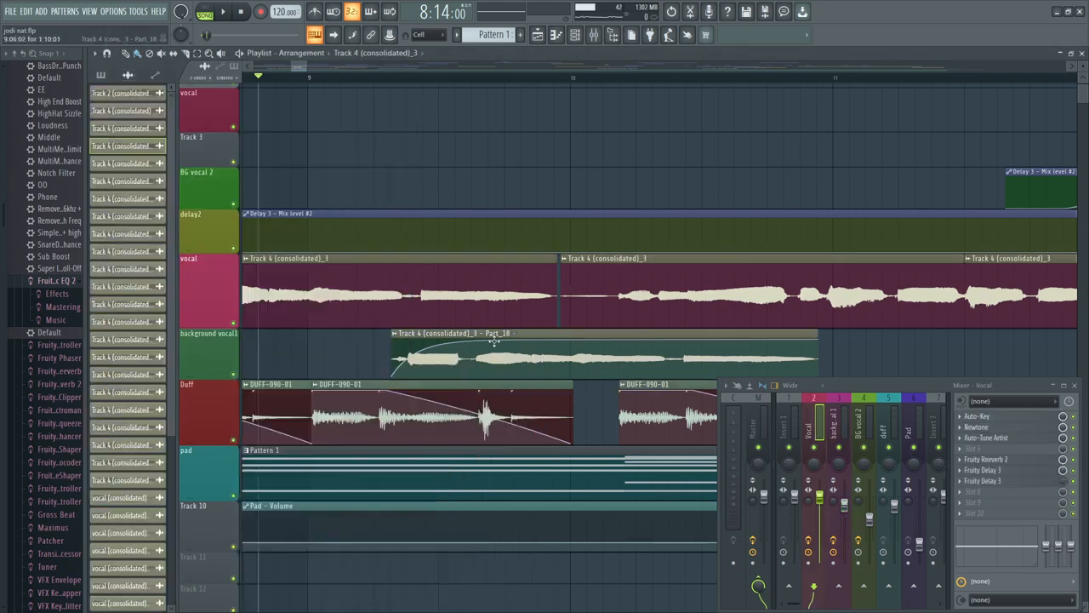
Step: Inspect the background vocal's audio clip settings and its separate volume automation settings, switching between the two clip types
{"action": "left_click", "coordinate": [154, 76]}
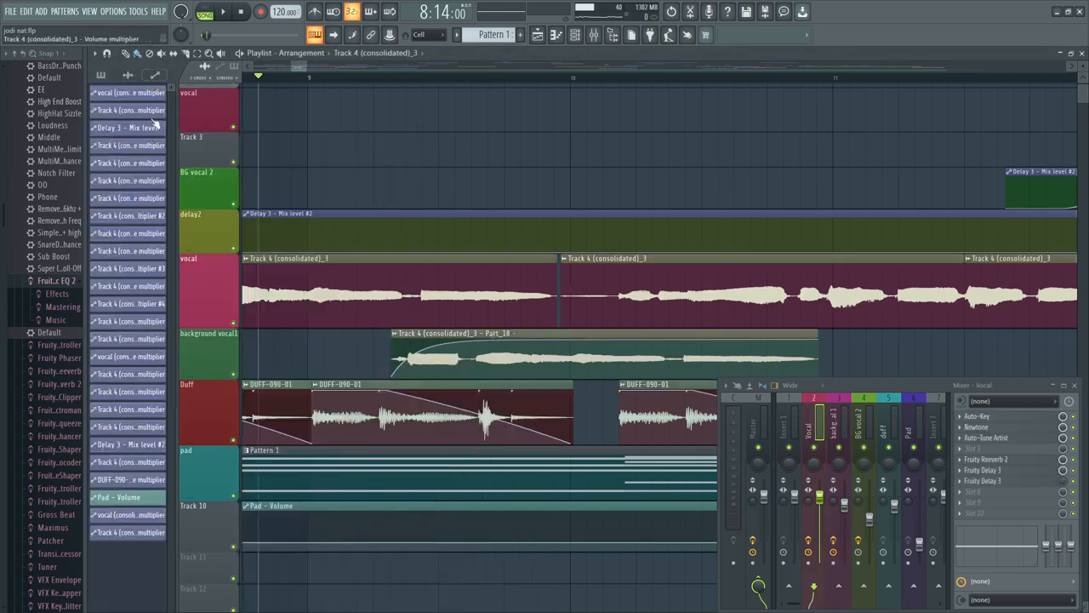
{"action": "left_click", "coordinate": [153, 127]}
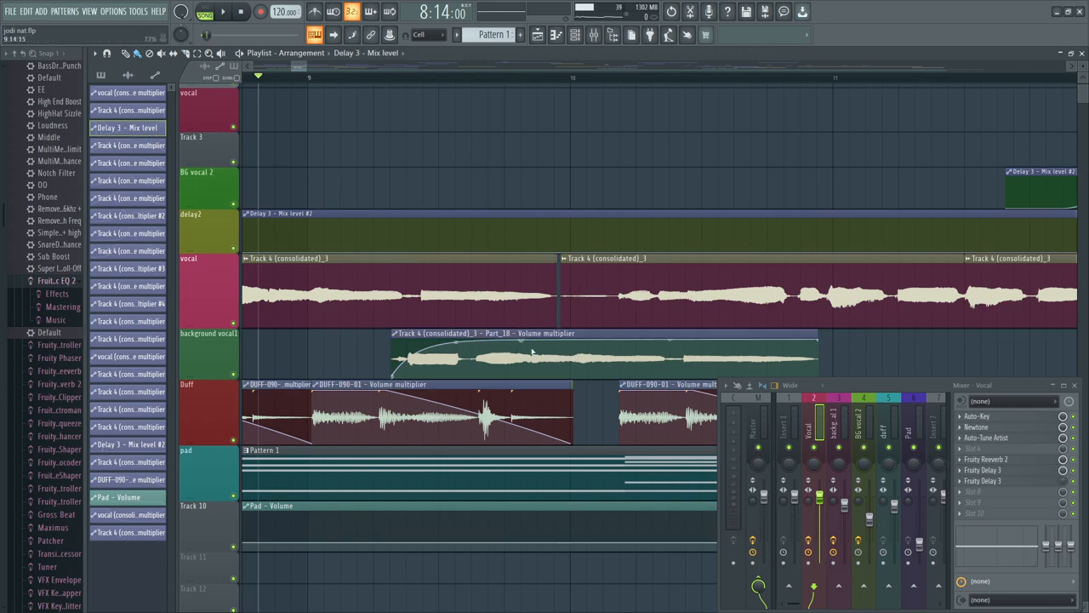
{"action": "left_click", "coordinate": [127, 75]}
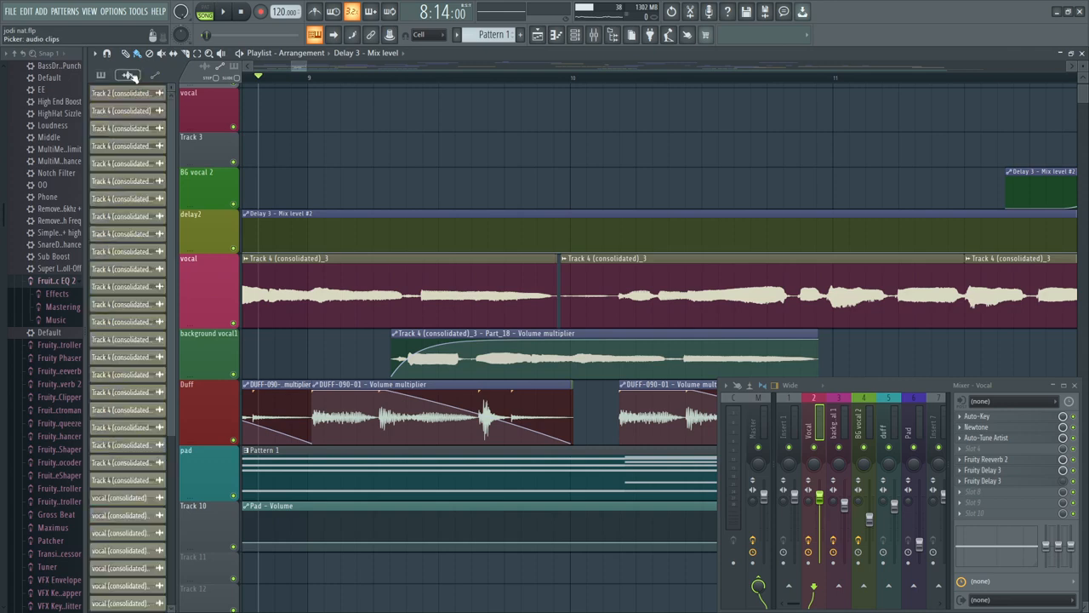
{"action": "double_click", "coordinate": [511, 336]}
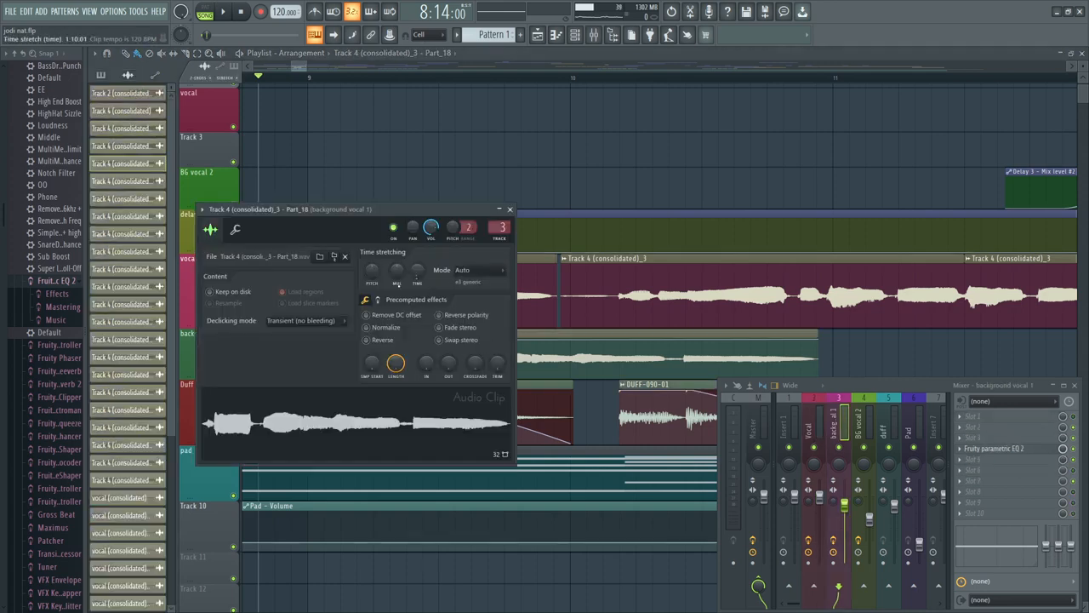
{"action": "left_click", "coordinate": [509, 209]}
{"action": "left_click", "coordinate": [155, 75]}
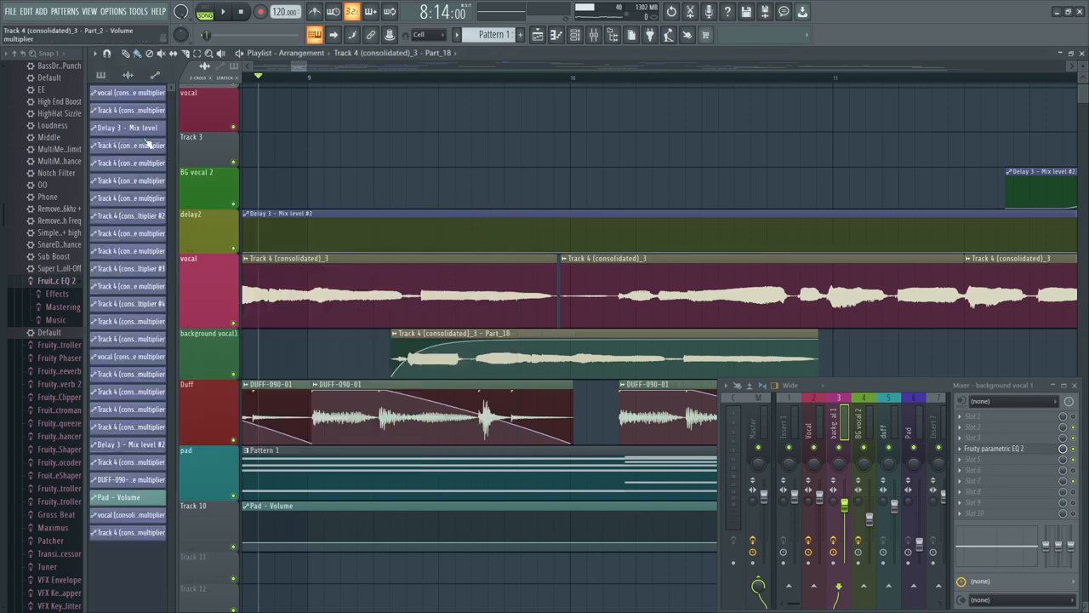
{"action": "double_click", "coordinate": [617, 333]}
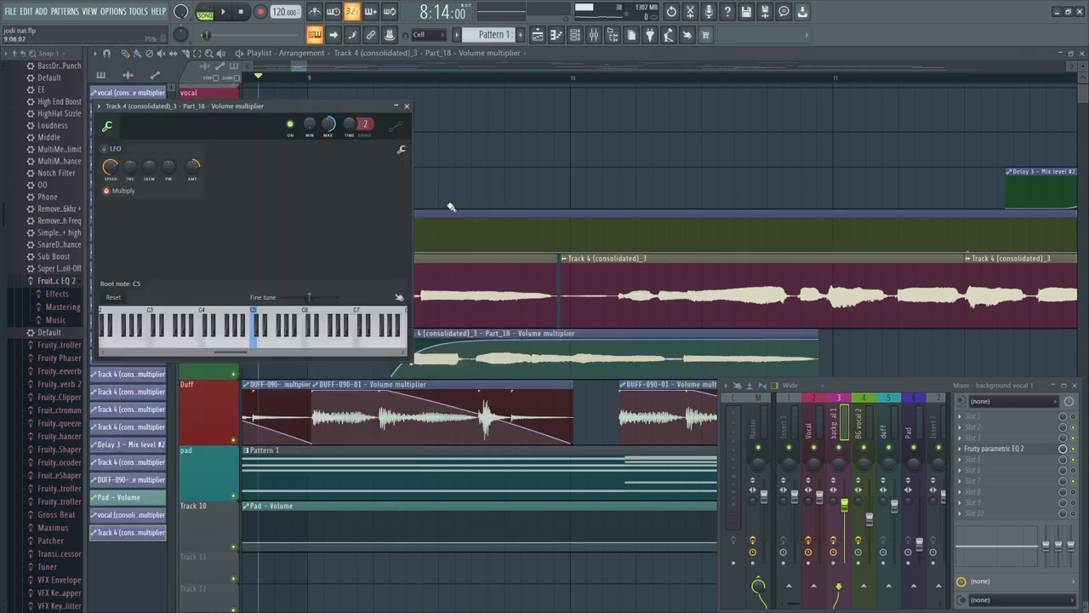
{"action": "left_click", "coordinate": [408, 108]}
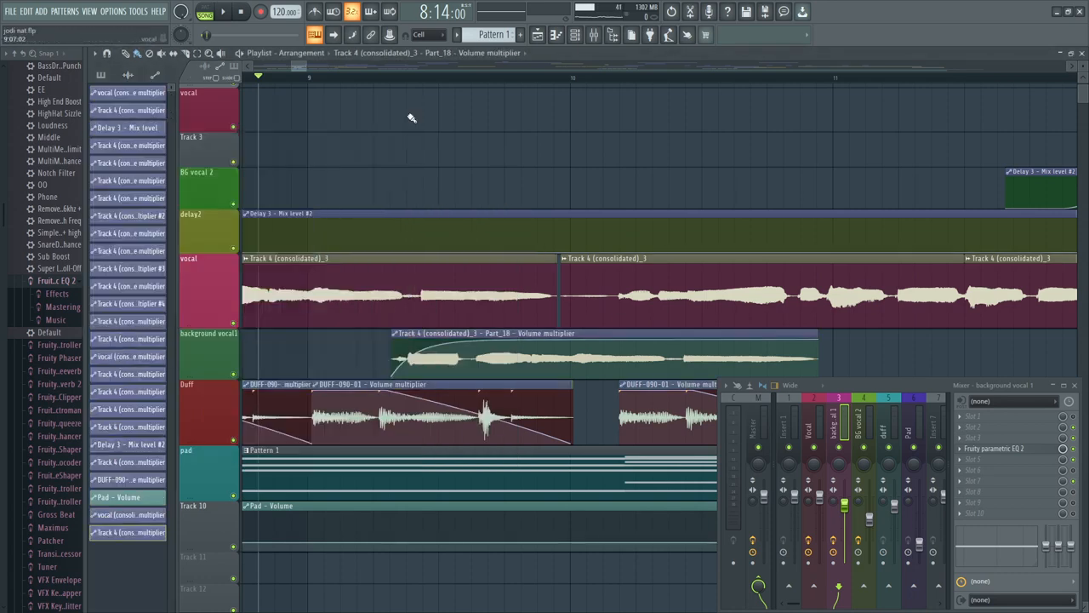
Step: Solo the background vocal track and enable Fade stereo in the settings of its Track 4 (consolidated)_3 - Part_18 audio clip
{"action": "left_click", "coordinate": [128, 75]}
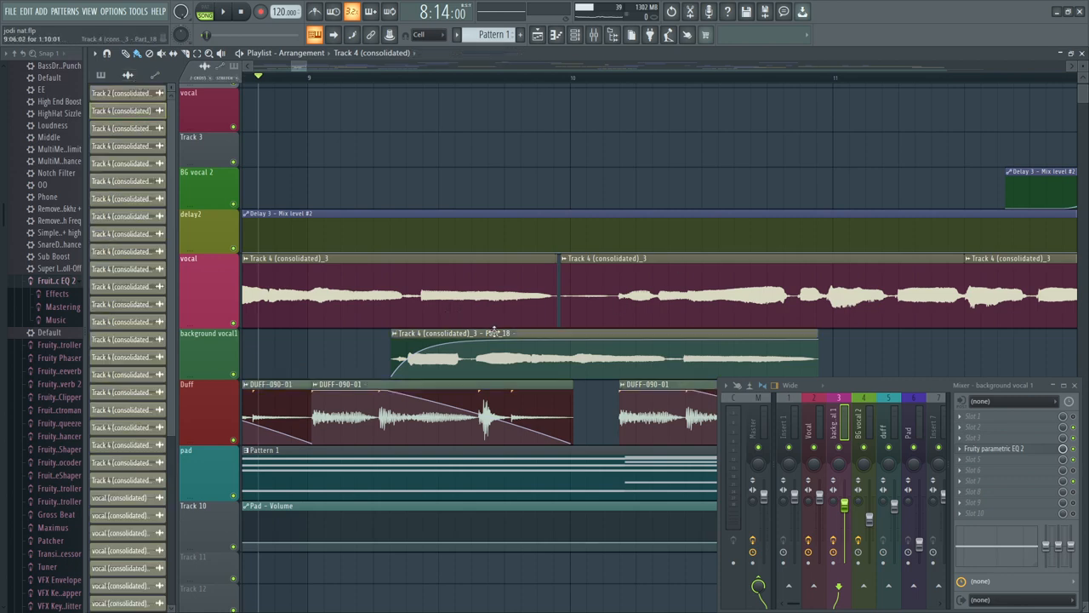
{"action": "double_click", "coordinate": [494, 332]}
{"action": "left_click_drag", "start_coordinate": [364, 210], "coordinate": [405, 393]}
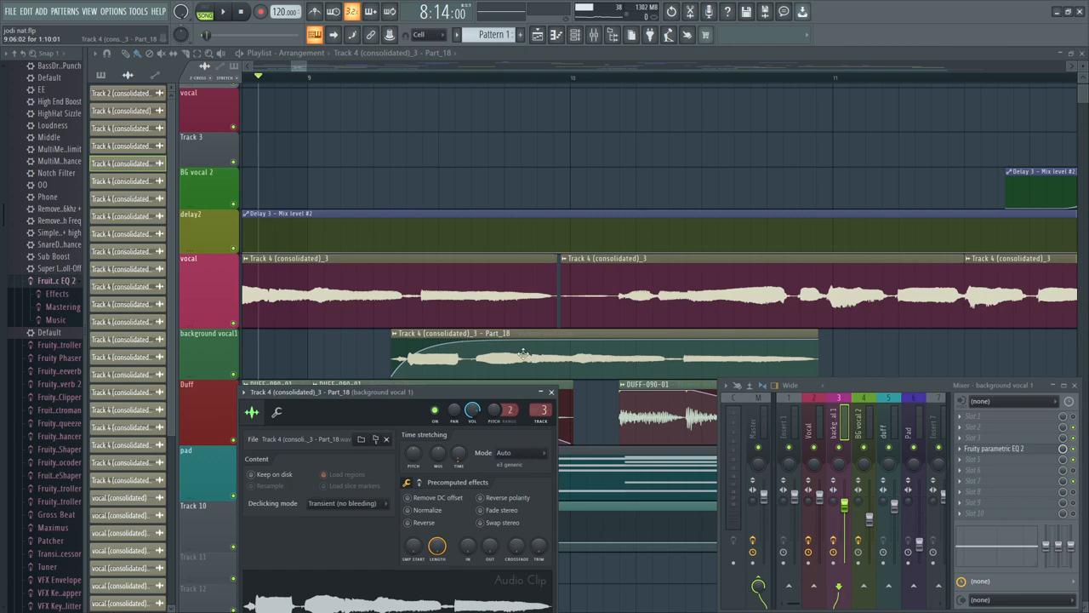
{"action": "left_click_drag", "start_coordinate": [415, 390], "coordinate": [437, 417]}
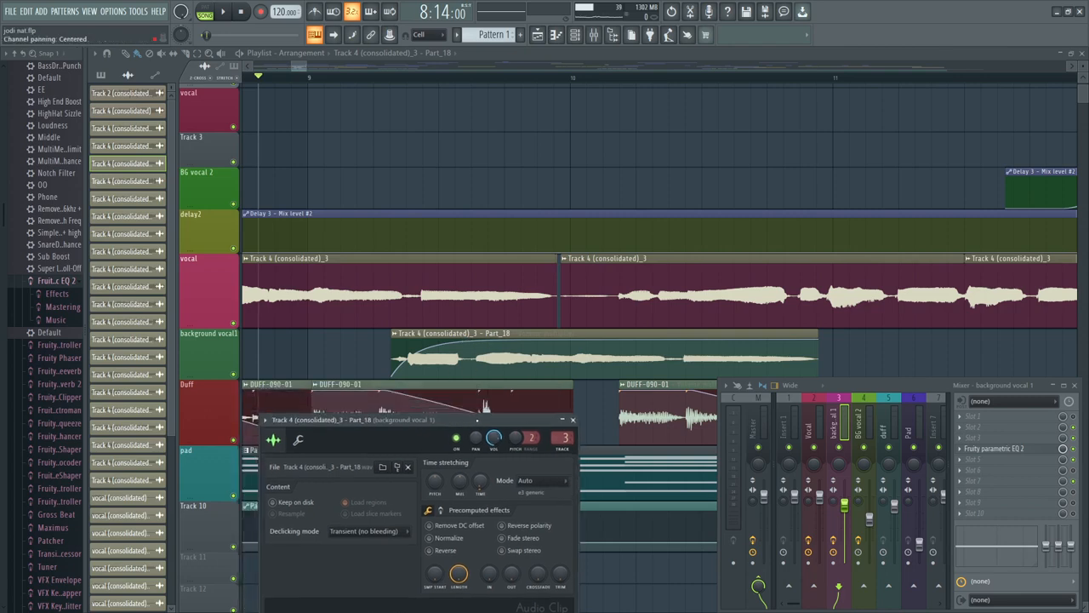
{"action": "right_click", "coordinate": [233, 375]}
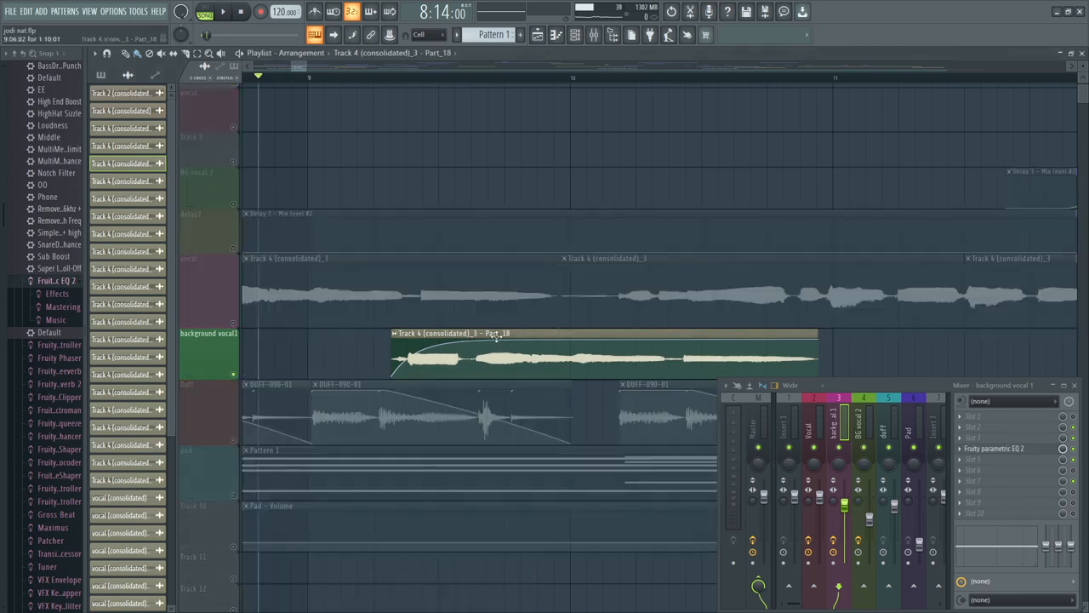
{"action": "double_click", "coordinate": [496, 335]}
{"action": "left_click_drag", "start_coordinate": [446, 420], "coordinate": [877, 80]}
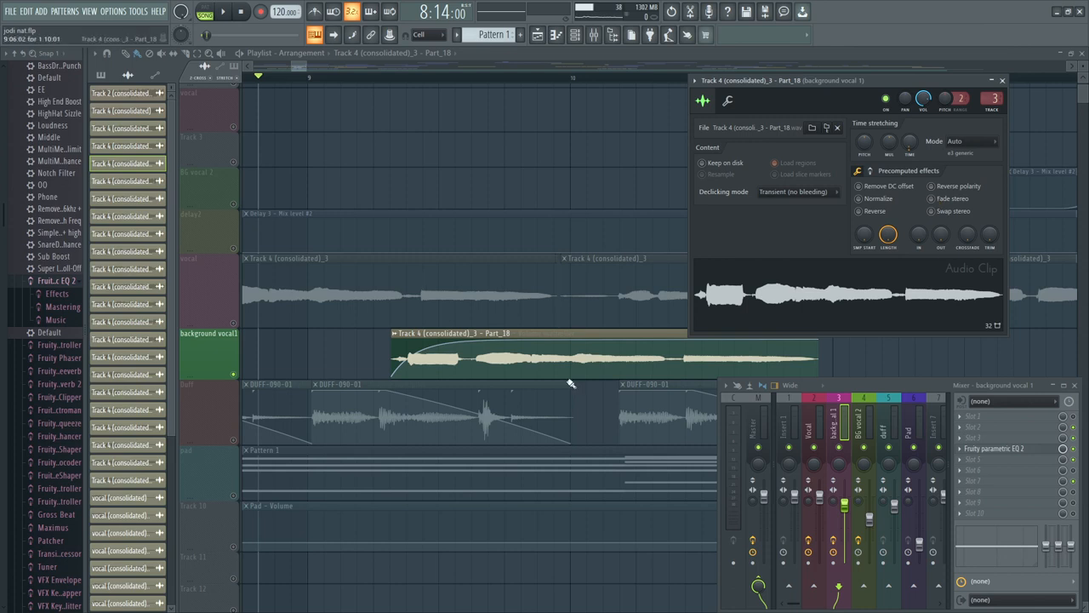
{"action": "left_click", "coordinate": [933, 199]}
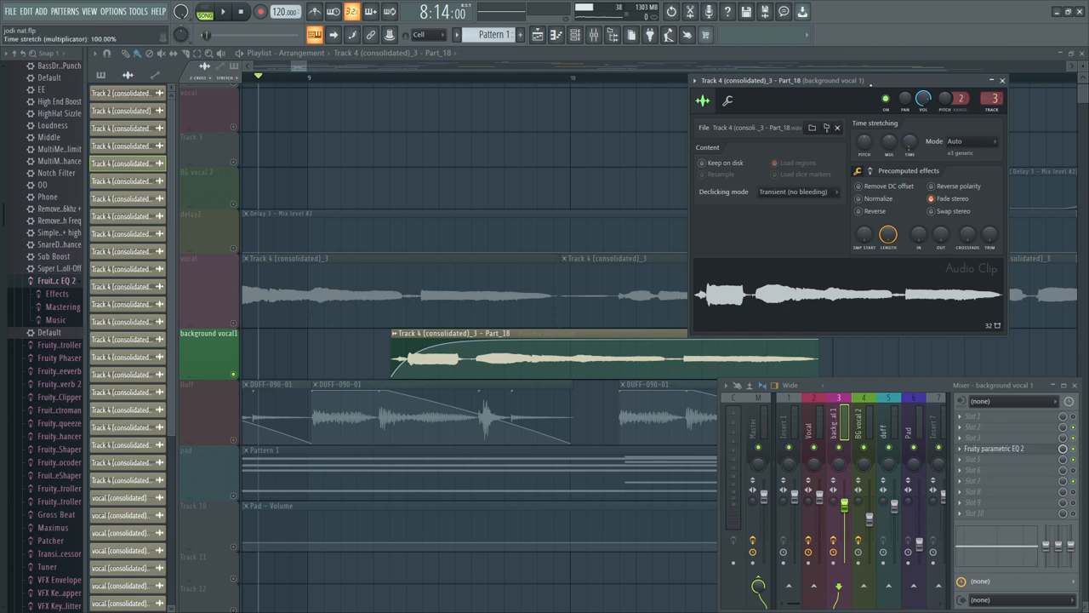
Step: Audition the soloed background vocal twice from 8:14:00 with the stereo fade enabled
{"action": "key", "text": "space"}
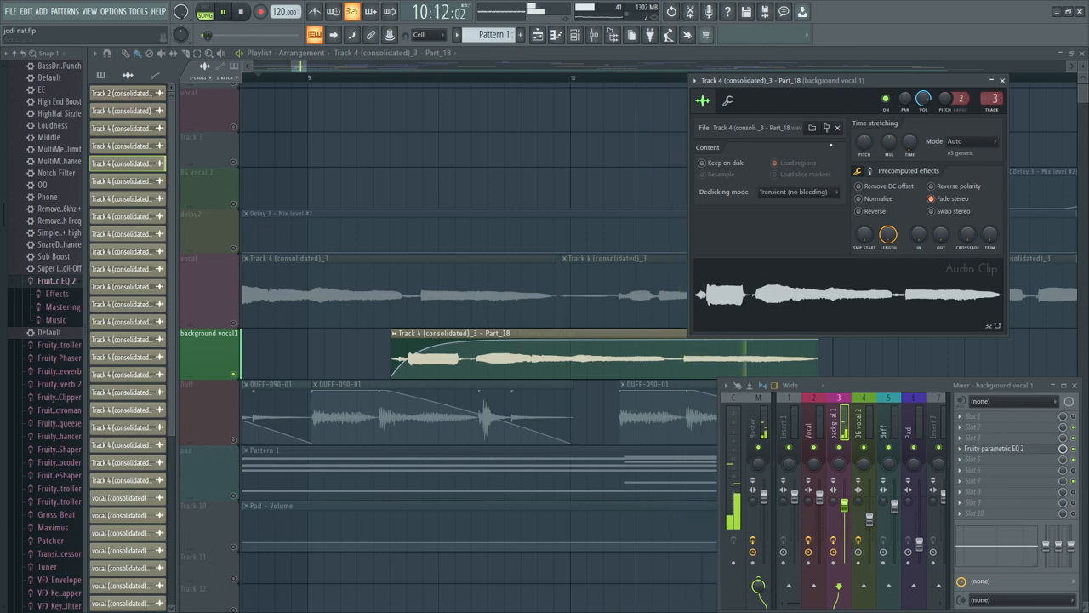
{"action": "key", "text": "space"}
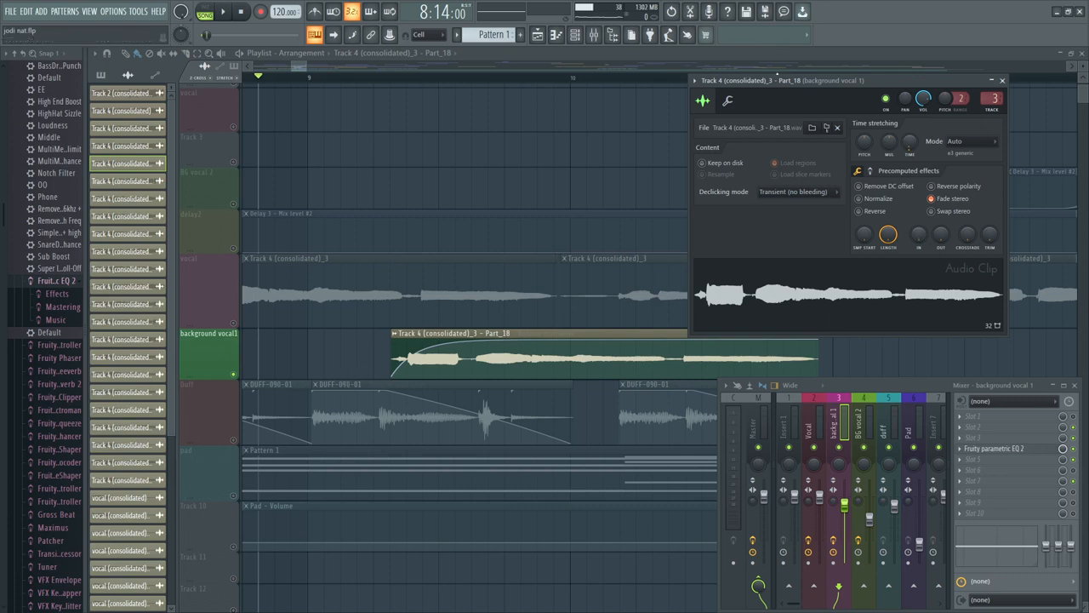
{"action": "key", "text": "space"}
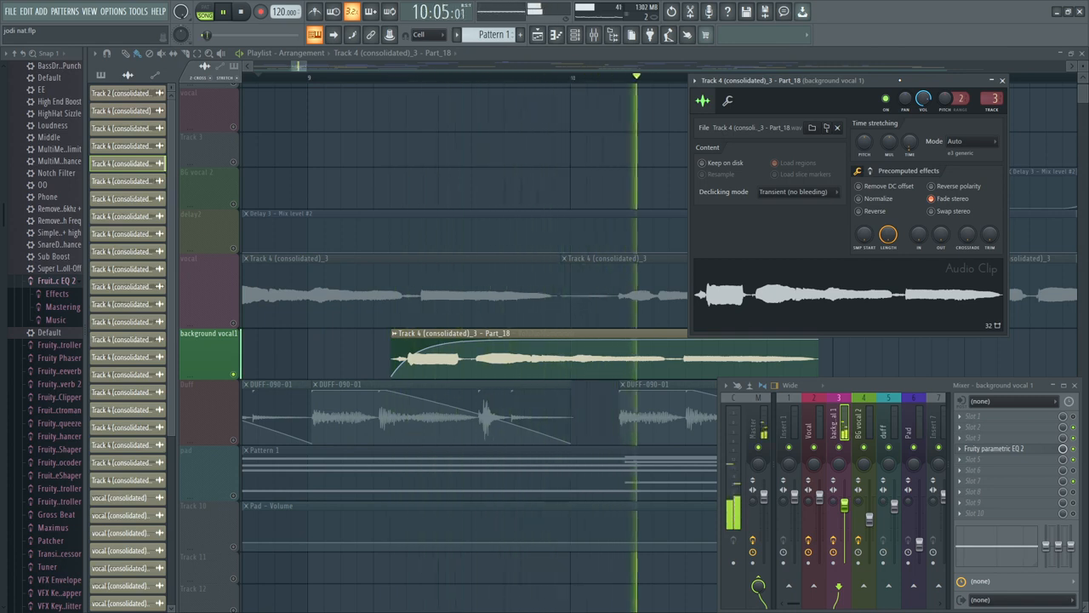
{"action": "key", "text": "space"}
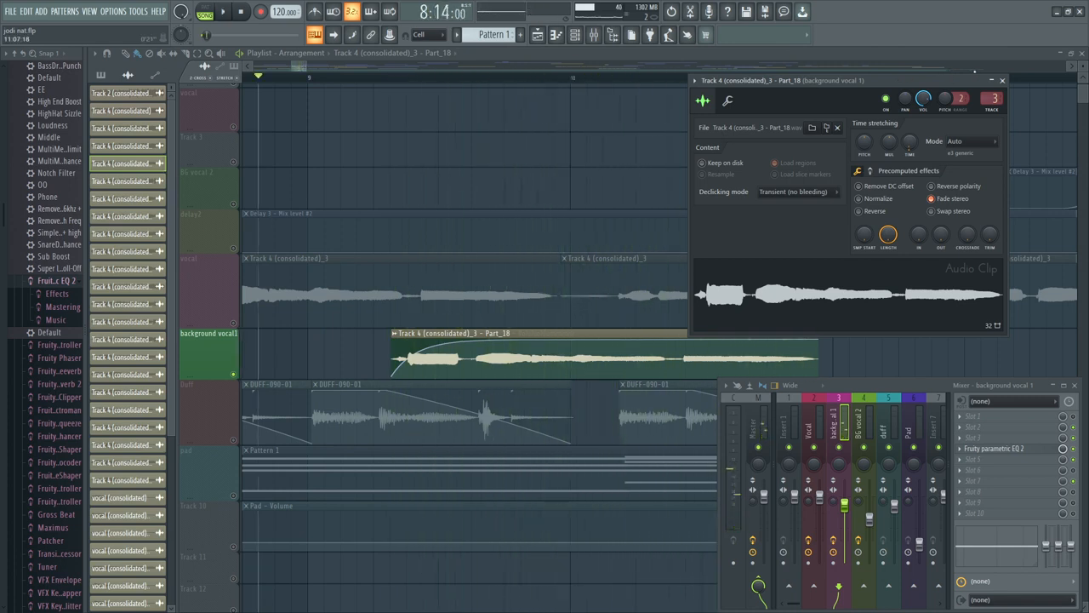
Step: Close the audio clip settings, unsolo the background vocal track and audition it in the full mix
{"action": "left_click", "coordinate": [1004, 80]}
{"action": "left_click", "coordinate": [237, 377], "text": "ctrl"}
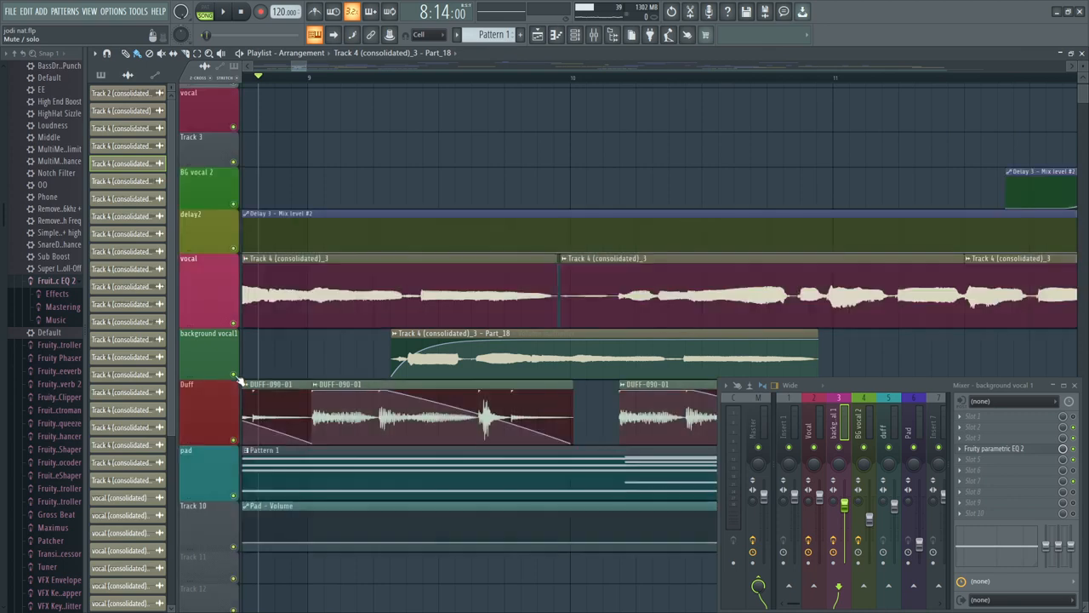
{"action": "scroll", "coordinate": [363, 84], "scroll_direction": "down", "scroll_amount": 2}
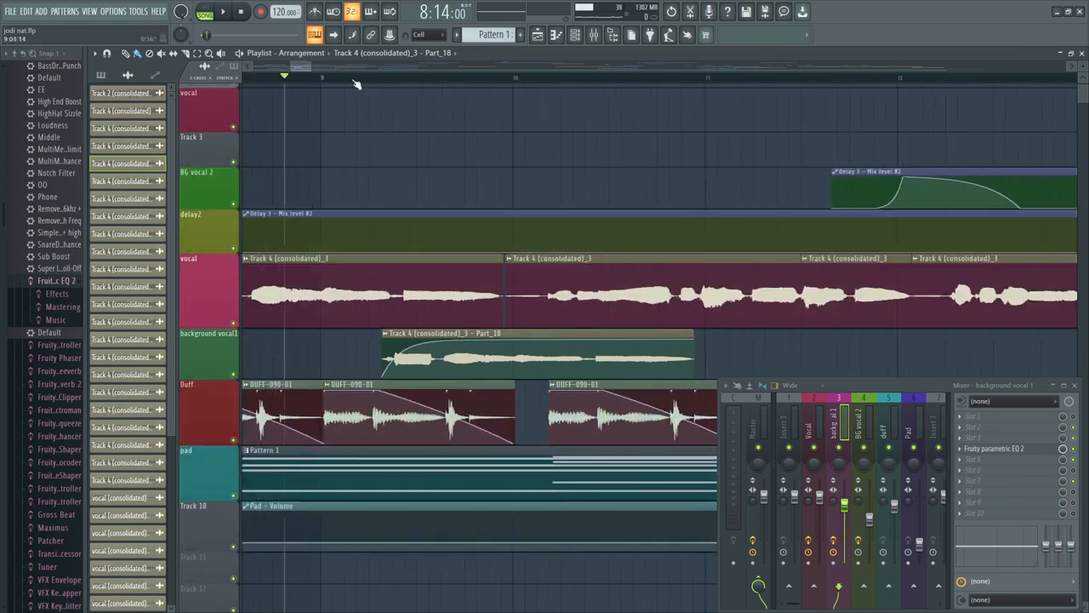
{"action": "key", "text": "space"}
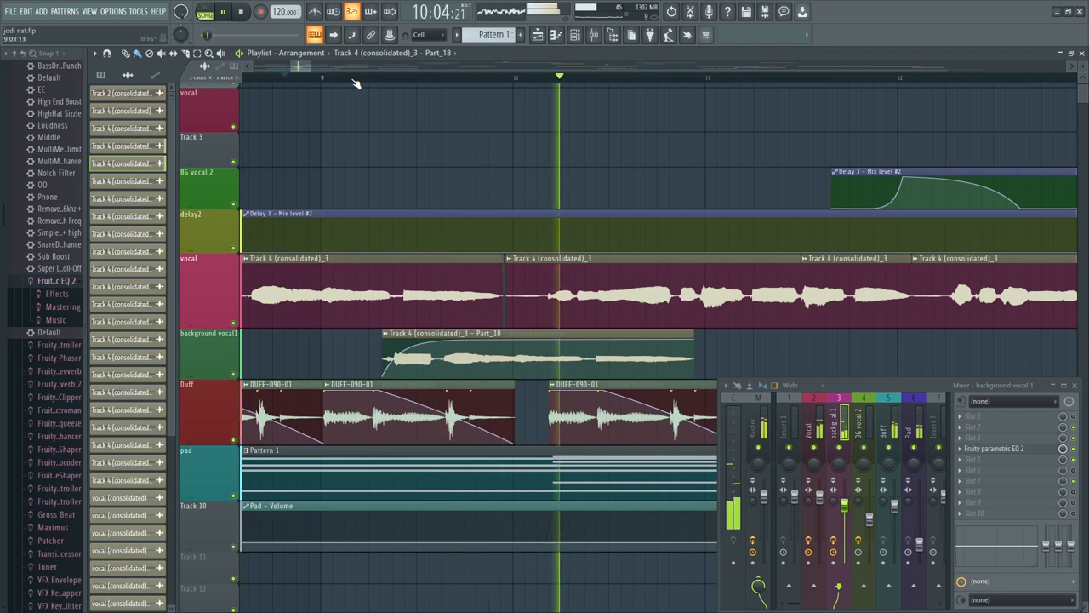
{"action": "key", "text": "space"}
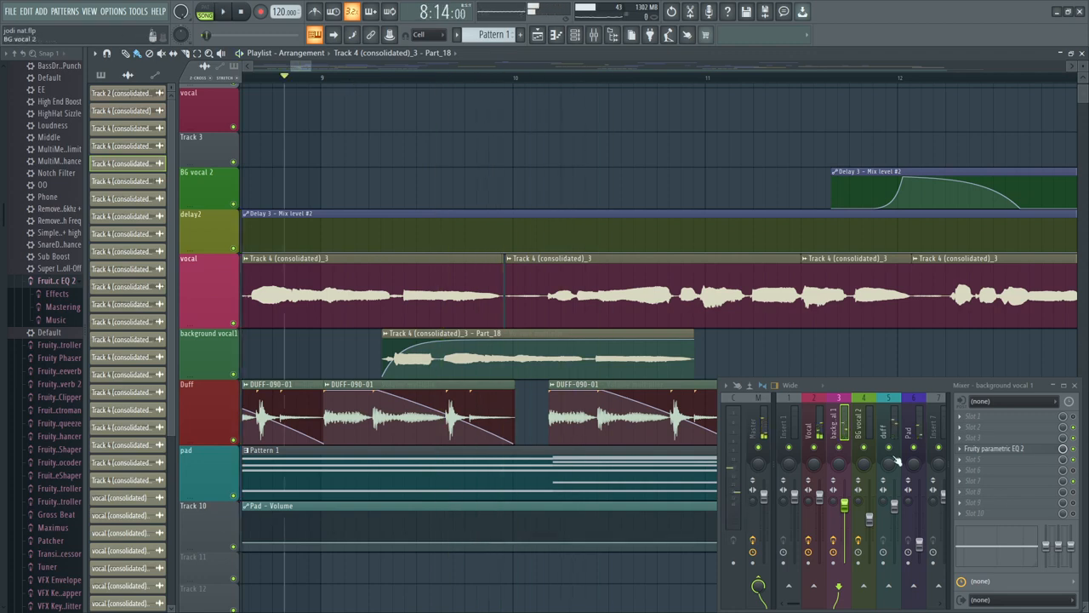
Step: Add Fruity Reeverb 2 to slot 5 of the background vocal 1 mixer track and audition it in the mix
{"action": "left_click", "coordinate": [1013, 460]}
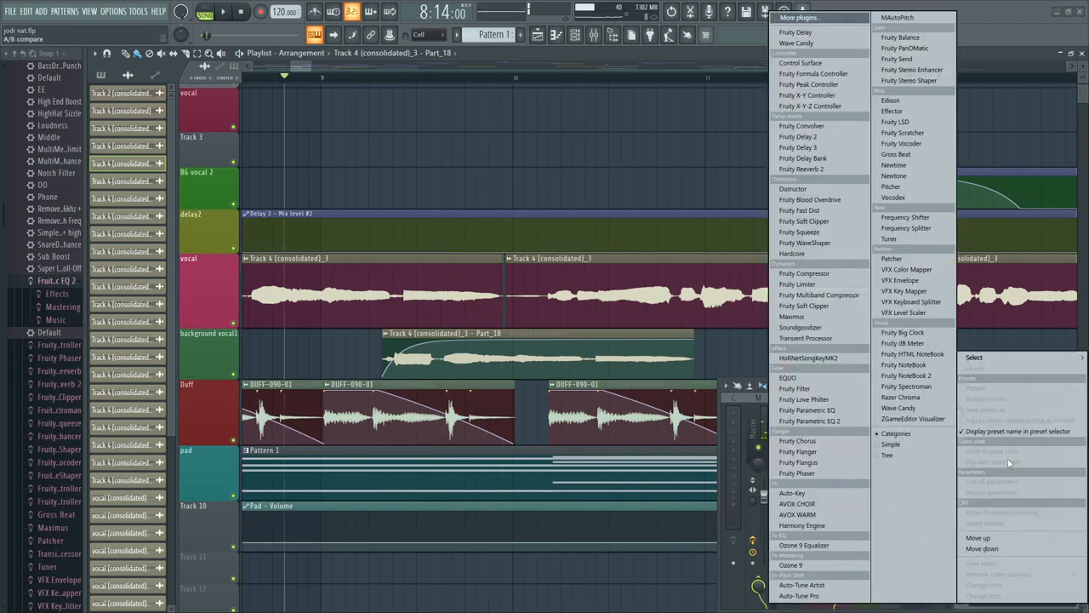
{"action": "left_click", "coordinate": [834, 169]}
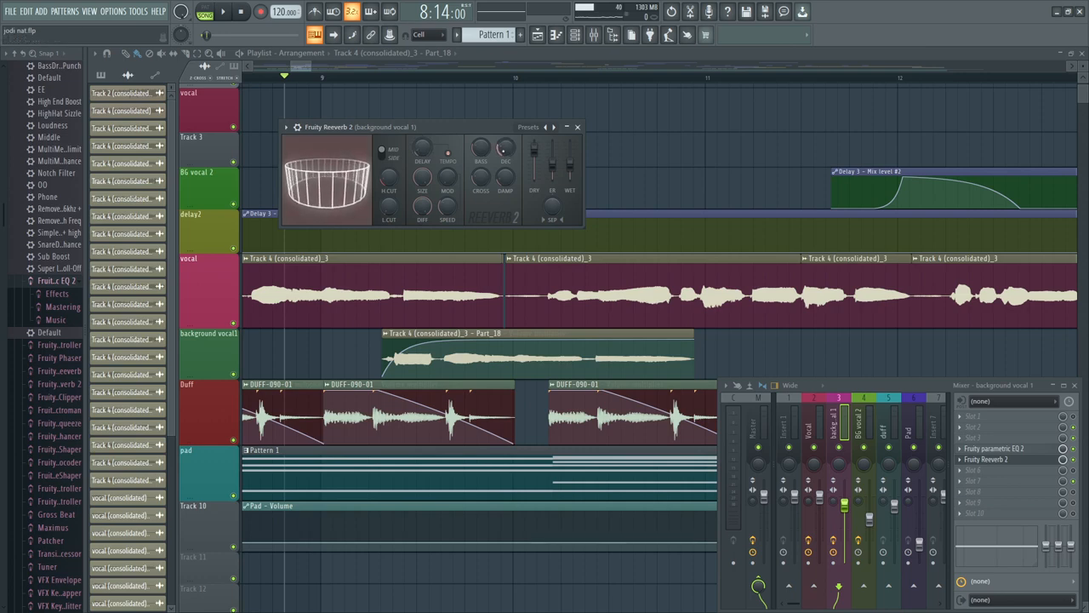
{"action": "left_click_drag", "start_coordinate": [490, 126], "coordinate": [791, 119]}
{"action": "key", "text": "space"}
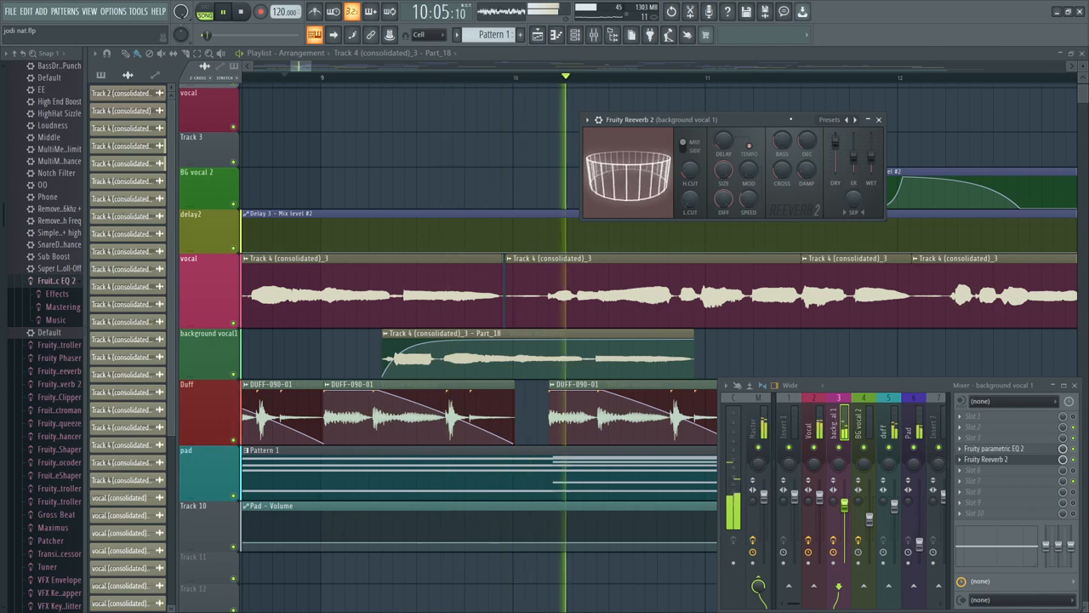
{"action": "left_click", "coordinate": [880, 120]}
{"action": "key", "text": "space"}
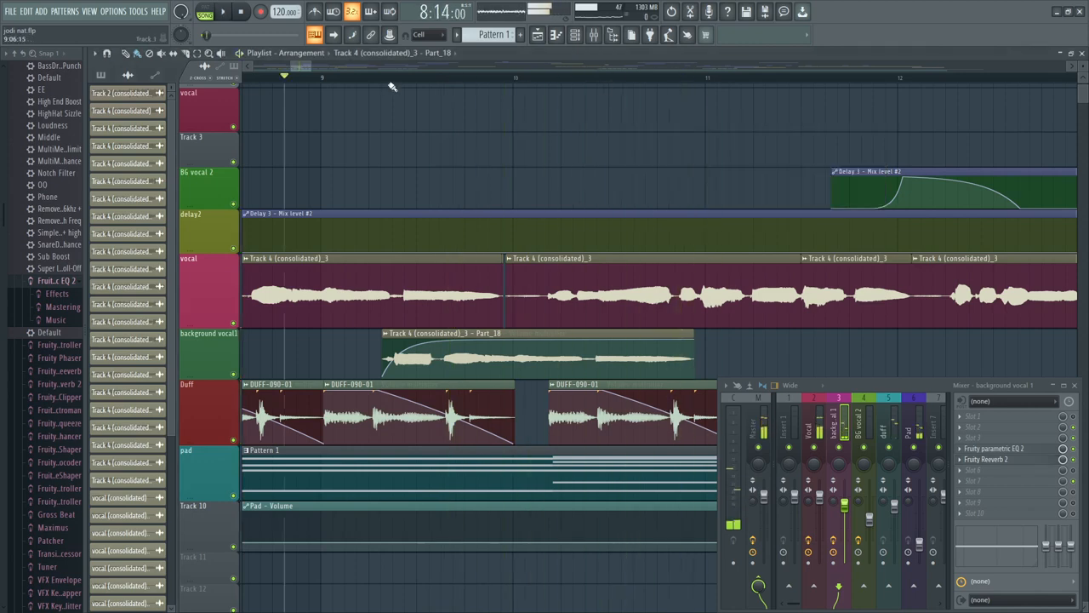
Step: Play the full mix past the first background vocal to check its reverb, and move the playhead to 8:13:00
{"action": "scroll", "coordinate": [392, 84], "scroll_direction": "down", "scroll_amount": 3}
{"action": "scroll", "coordinate": [393, 82], "scroll_direction": "up", "scroll_amount": 3}
{"action": "scroll", "coordinate": [395, 81], "scroll_direction": "down", "scroll_amount": 4}
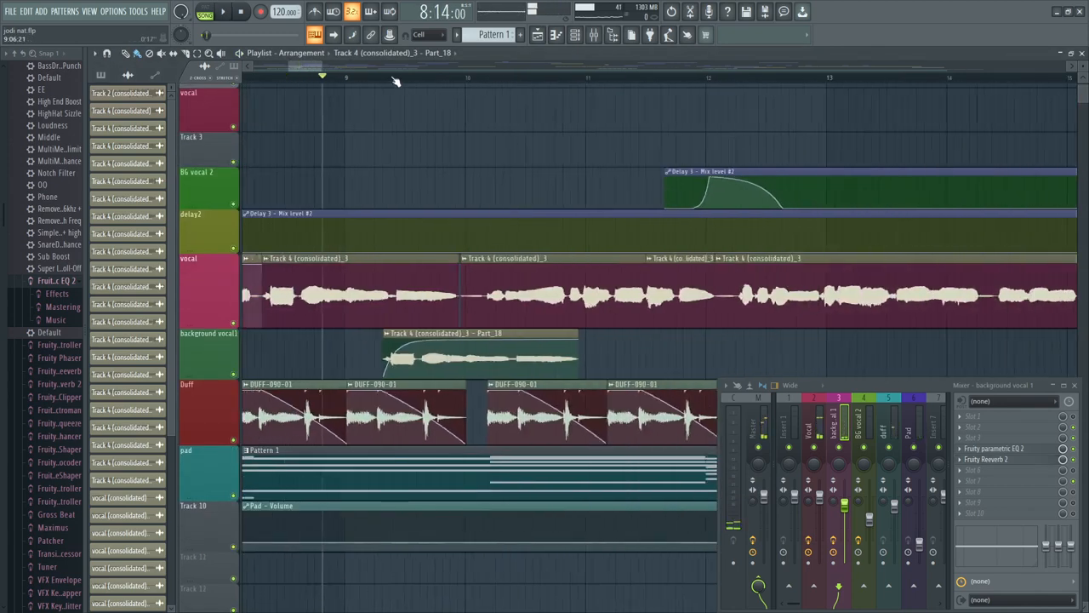
{"action": "key", "text": "space"}
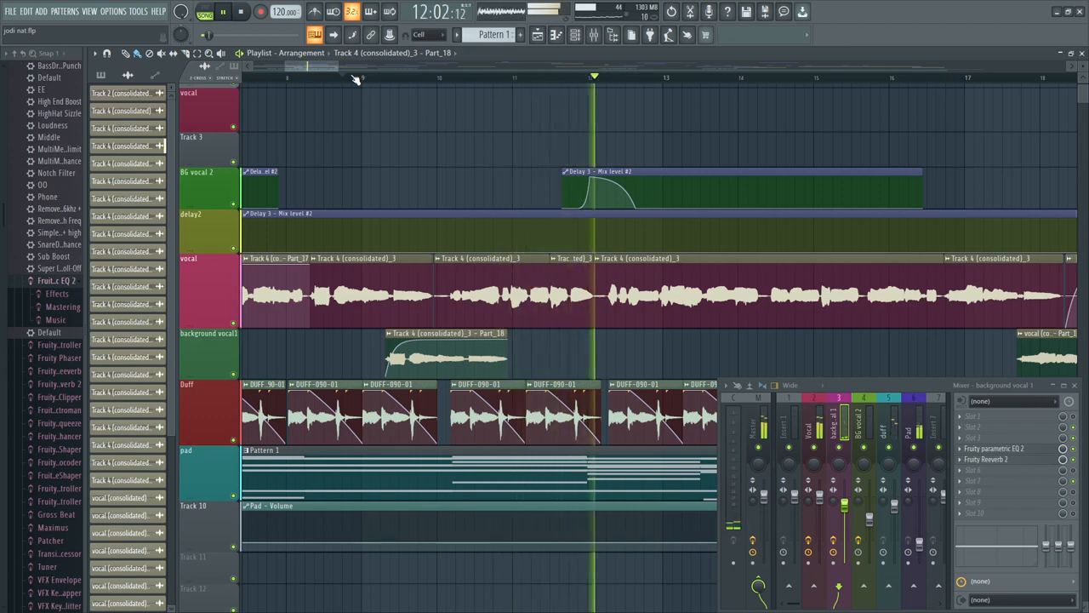
{"action": "scroll", "coordinate": [356, 79], "scroll_direction": "down", "scroll_amount": 3}
{"action": "left_click", "coordinate": [356, 79]}
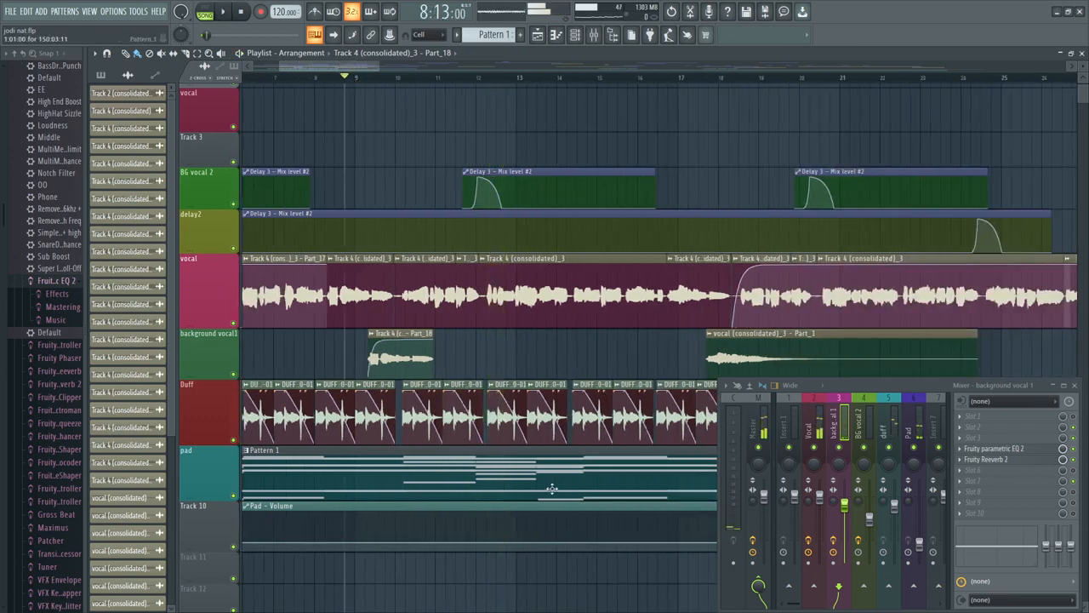
{"action": "scroll", "coordinate": [371, 85], "scroll_direction": "up", "scroll_amount": 4}
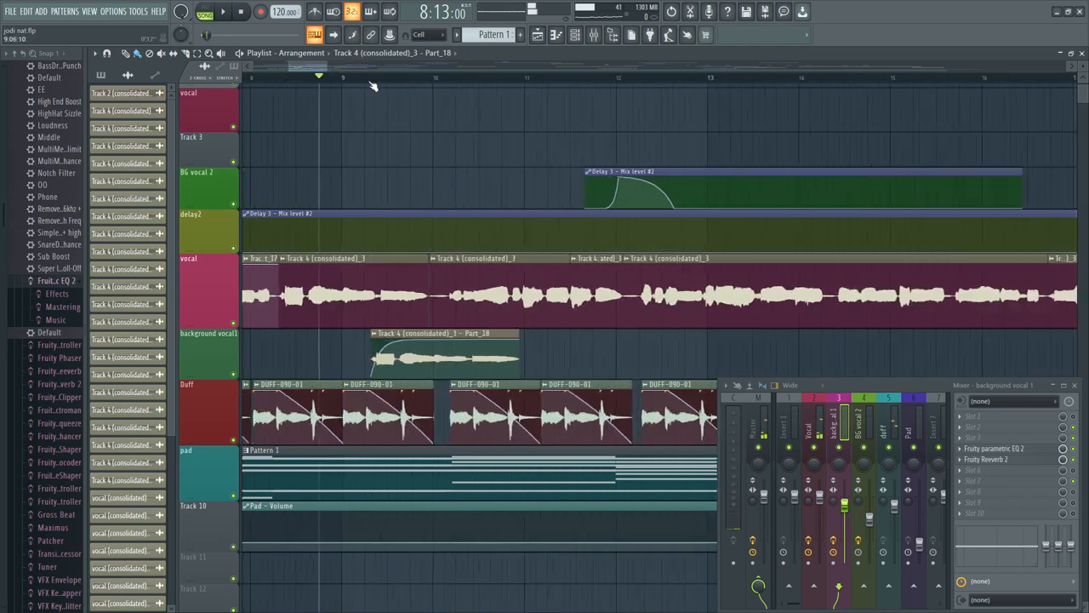
{"action": "scroll", "coordinate": [361, 79], "scroll_direction": "down", "scroll_amount": 5}
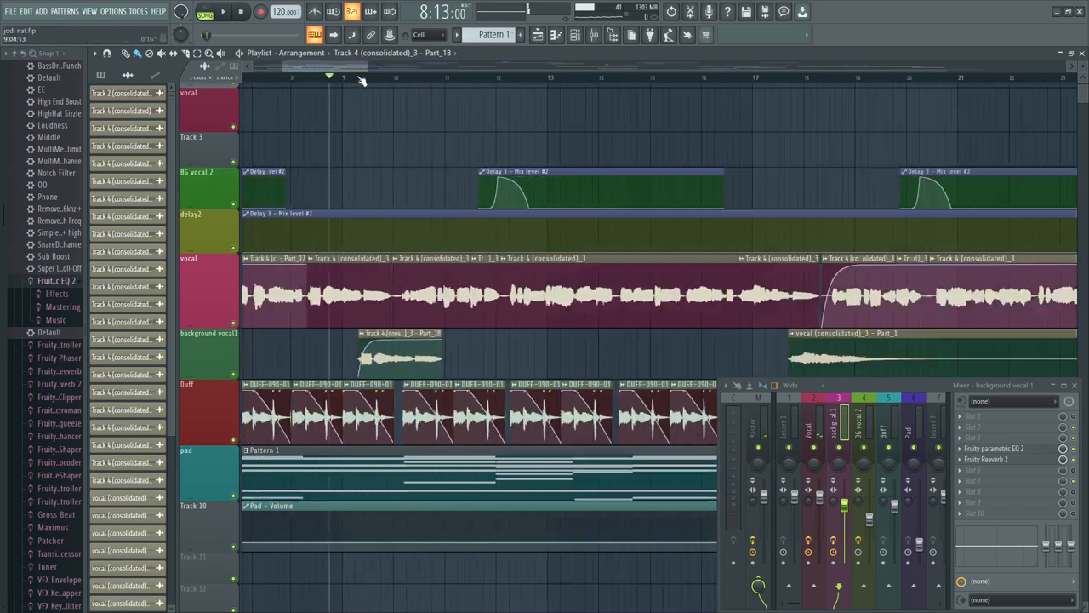
Step: Audition the second background vocal clip in the full mix, starting playback from 16:09:00
{"action": "left_click", "coordinate": [409, 79]}
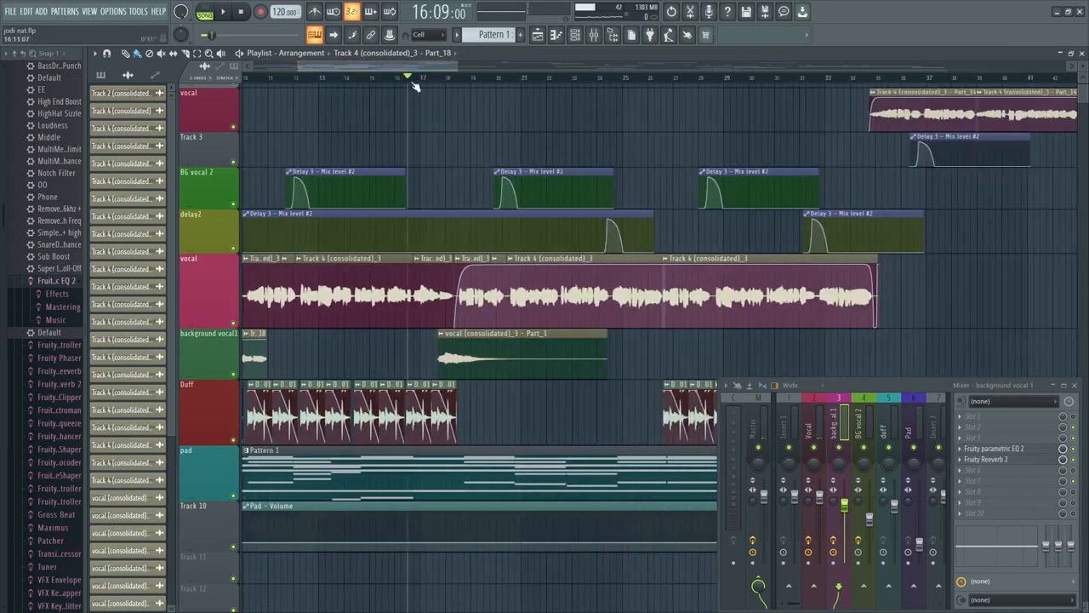
{"action": "key", "text": "space"}
{"action": "scroll", "coordinate": [467, 88], "scroll_direction": "up", "scroll_amount": 4}
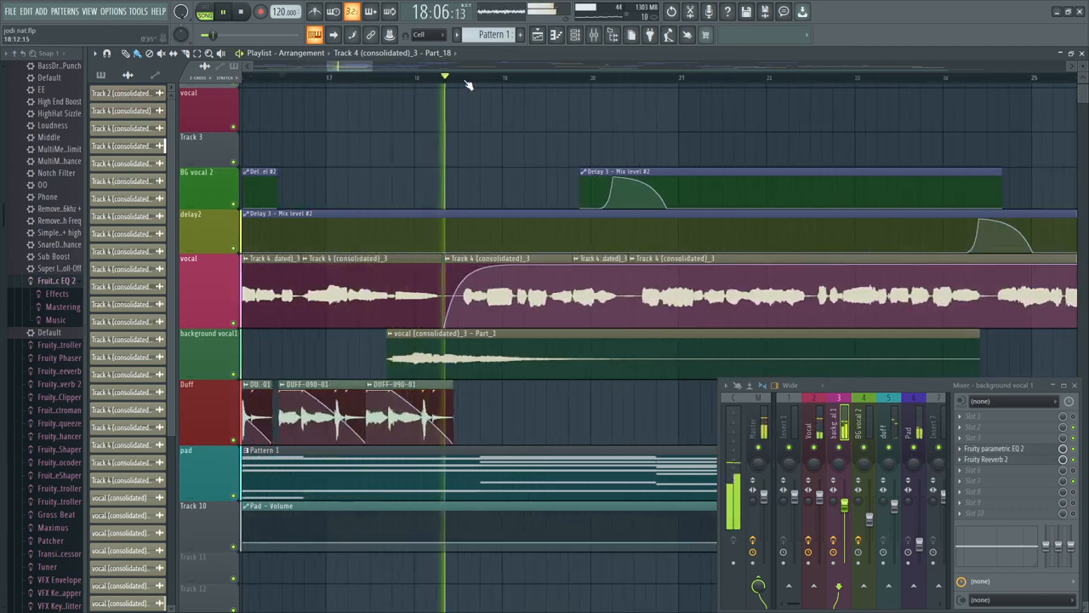
{"action": "key", "text": "space"}
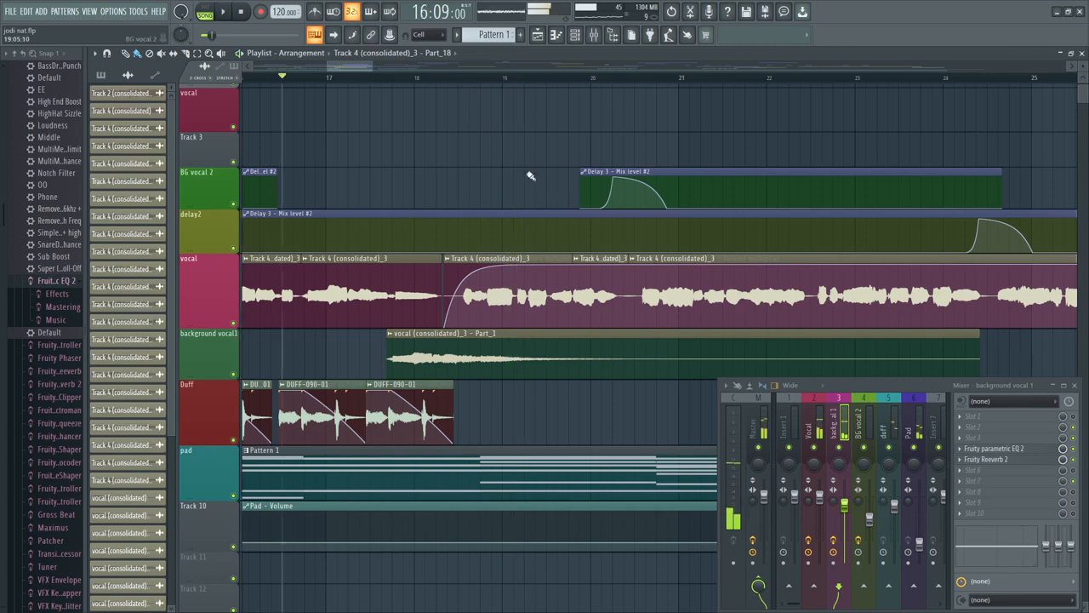
{"action": "key", "text": "space"}
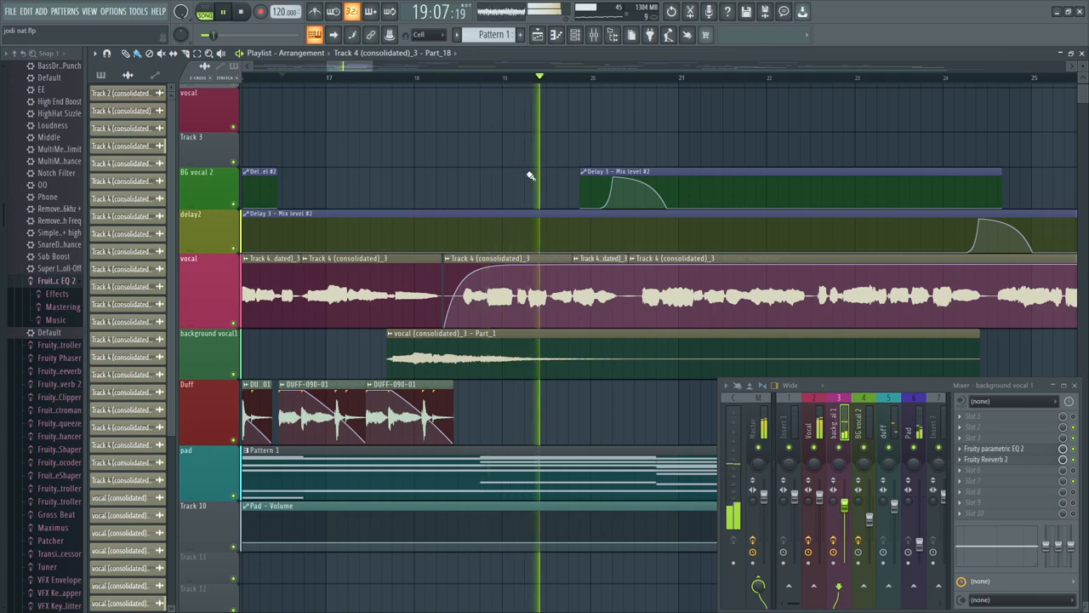
{"action": "key", "text": "space"}
Step: Solo the main vocal track and audition it from 17:09:00, where the second background vocal enters
{"action": "scroll", "coordinate": [458, 84], "scroll_direction": "up", "scroll_amount": 2}
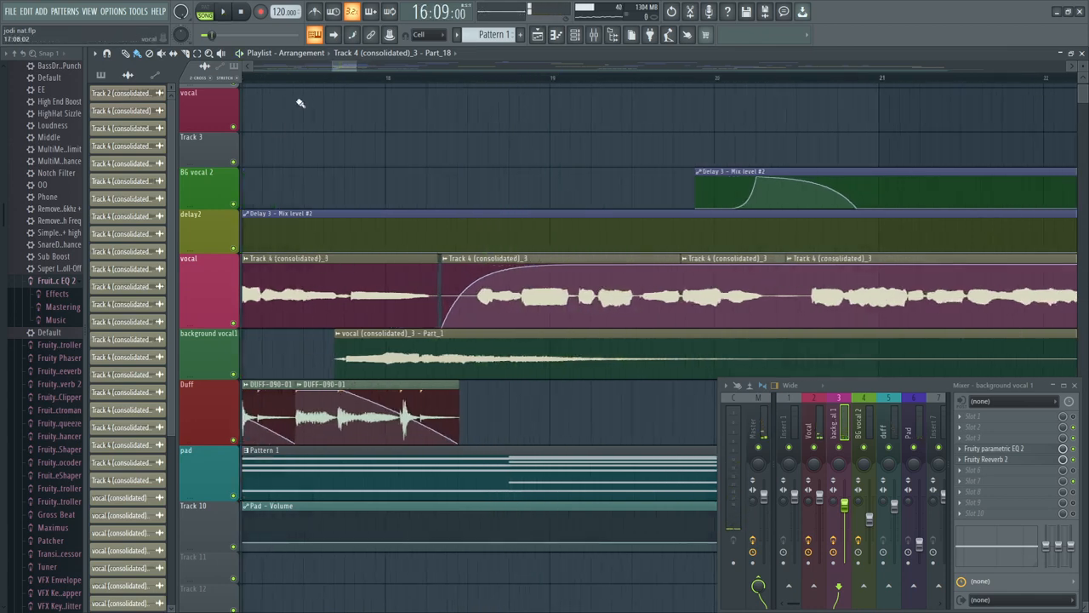
{"action": "scroll", "coordinate": [309, 85], "scroll_direction": "down", "scroll_amount": 2}
{"action": "scroll", "coordinate": [309, 85], "scroll_direction": "up", "scroll_amount": 2}
{"action": "left_click", "coordinate": [305, 80]}
{"action": "right_click", "coordinate": [236, 326]}
{"action": "key", "text": "space"}
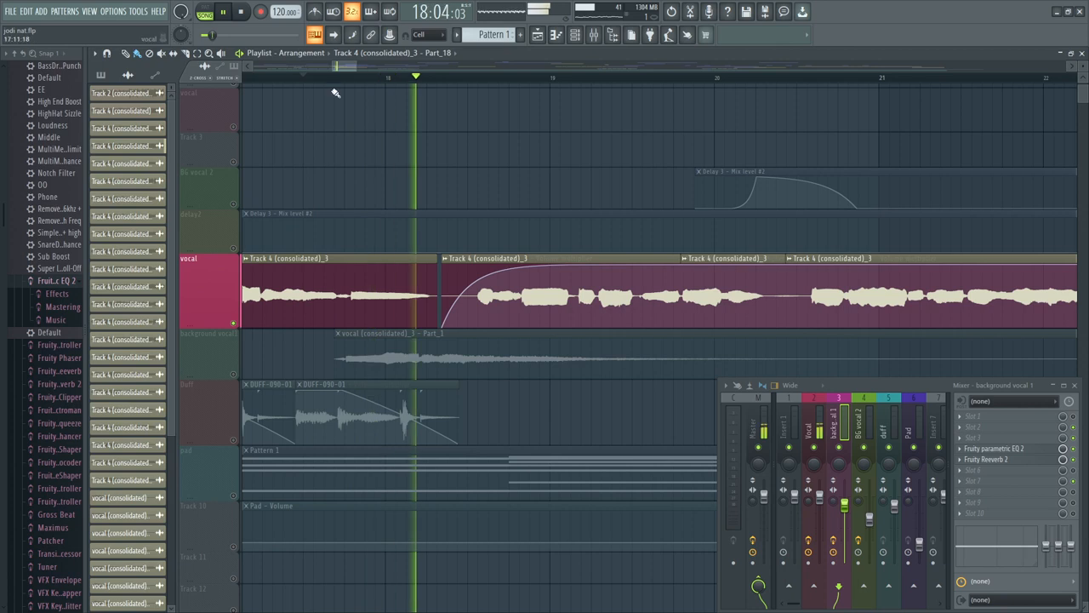
{"action": "key", "text": "space"}
{"action": "scroll", "coordinate": [307, 81], "scroll_direction": "down", "scroll_amount": 2}
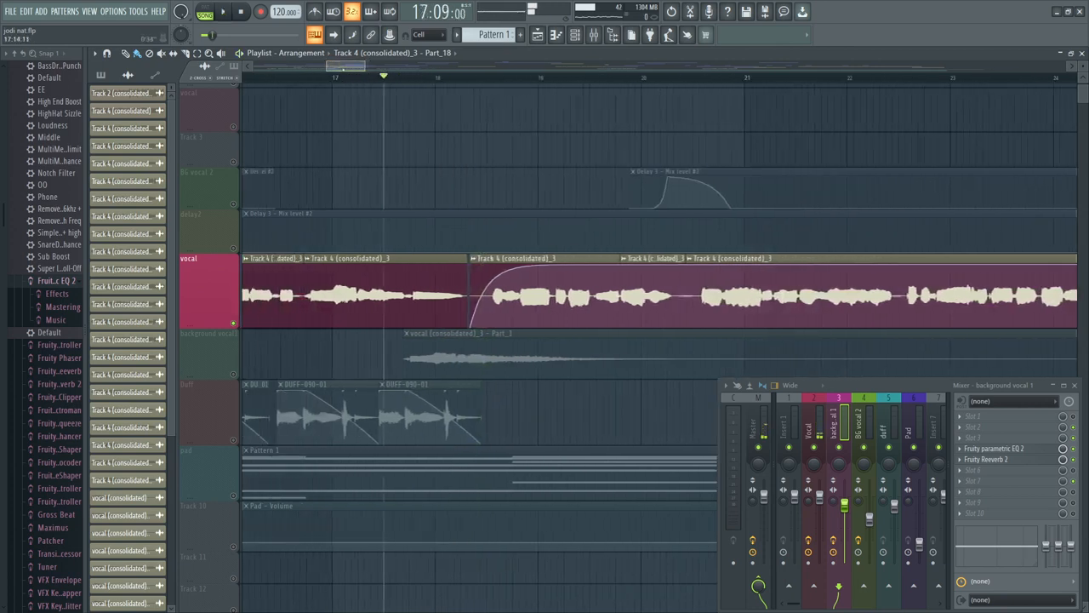
Step: Replay the soloed main vocal from 16:13:00 and unmute the background vocal track to hear both together
{"action": "left_click", "coordinate": [393, 80]}
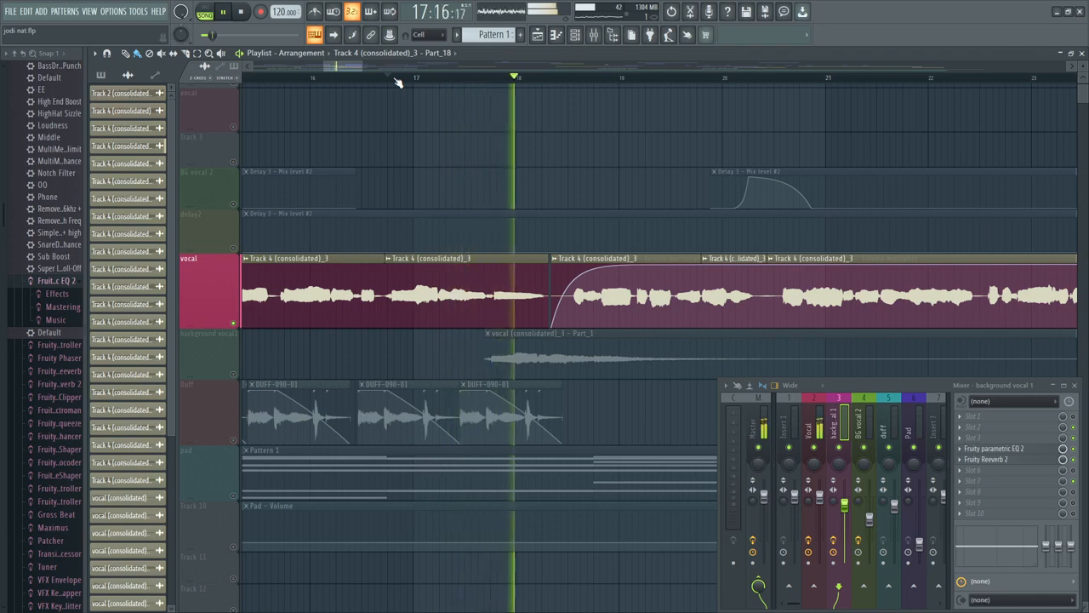
{"action": "left_click", "coordinate": [396, 80]}
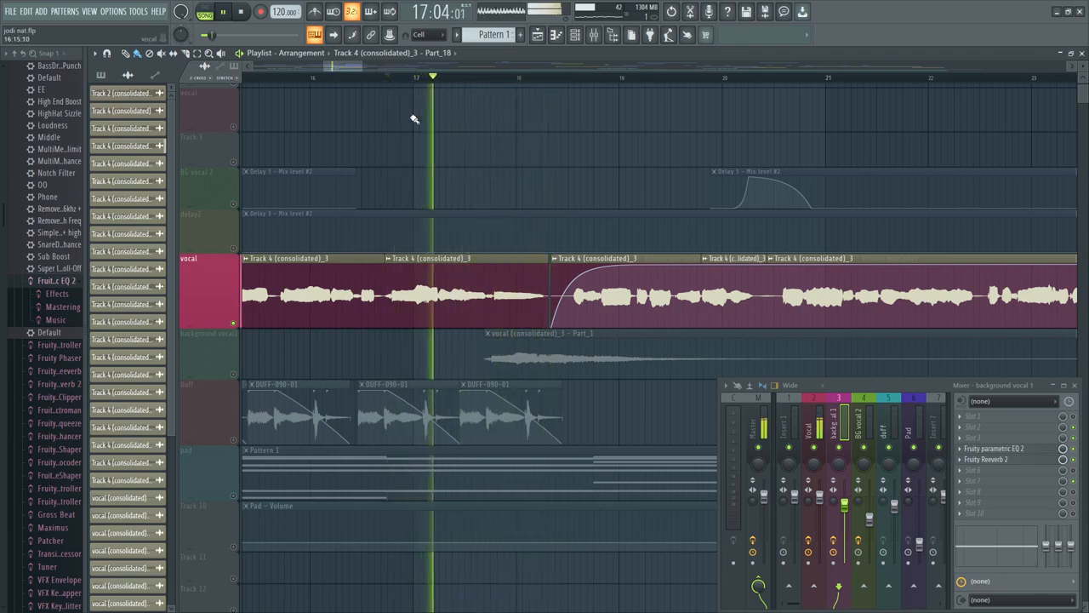
{"action": "left_click", "coordinate": [234, 375]}
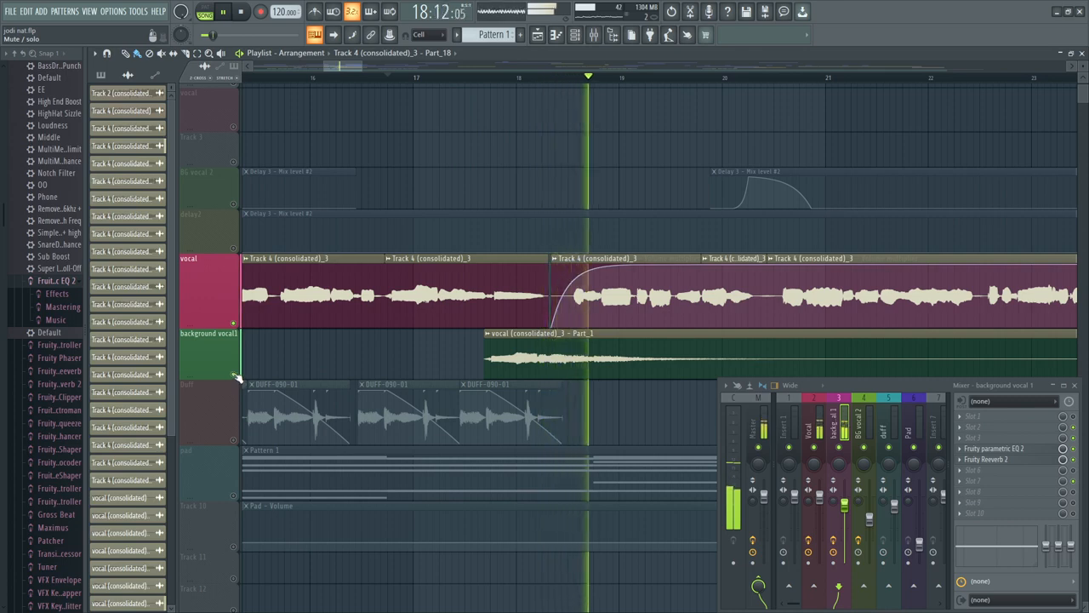
{"action": "key", "text": "space"}
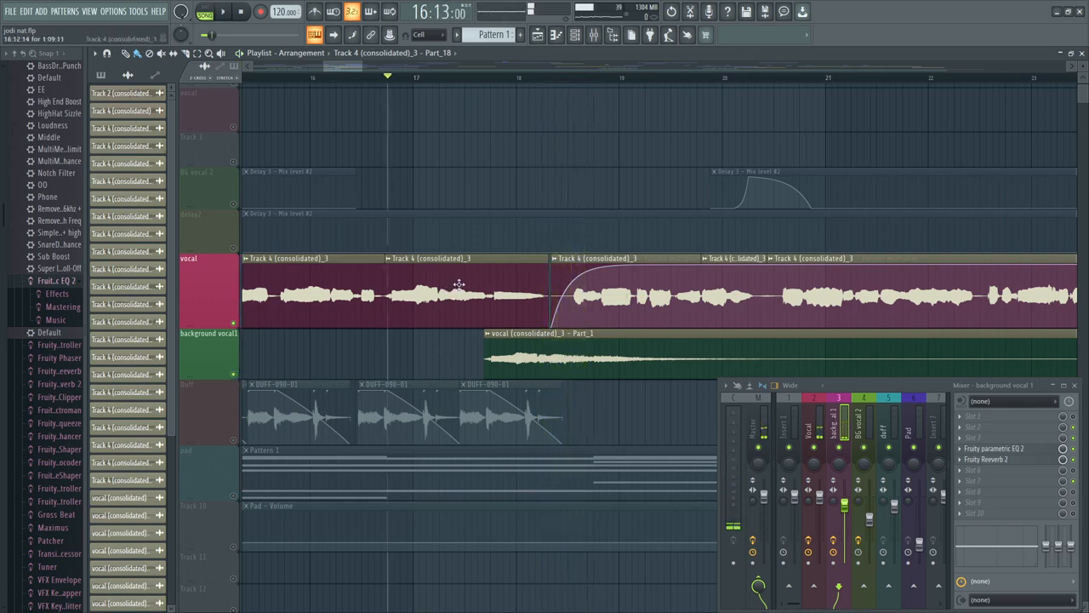
Step: Review the second background vocal clip's settings and the Fruity parametric EQ 2 curve on the background vocal 1 mixer track
{"action": "double_click", "coordinate": [569, 353]}
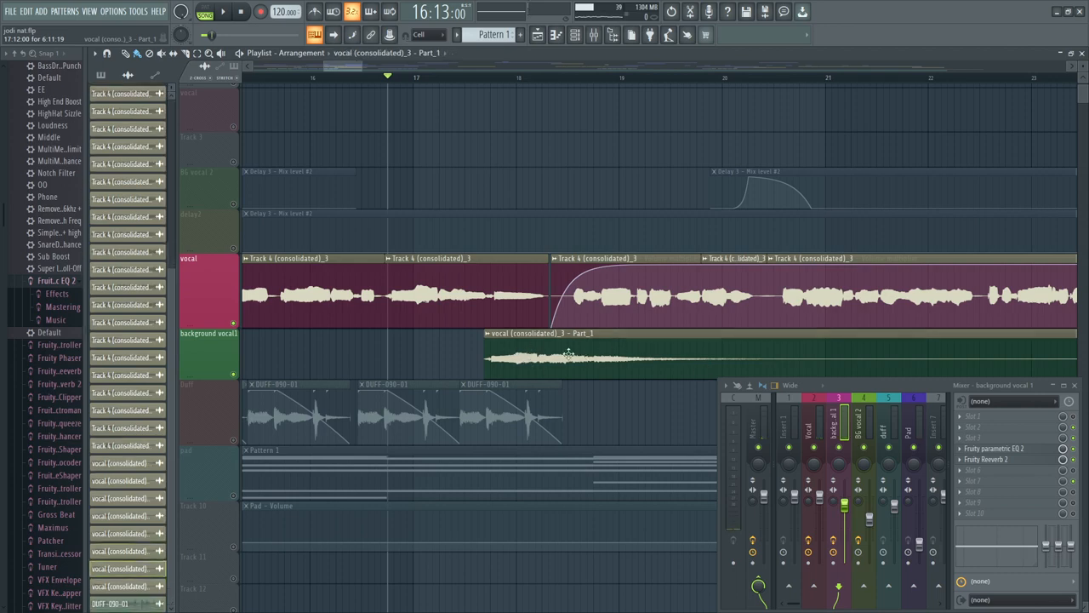
{"action": "left_click", "coordinate": [421, 121]}
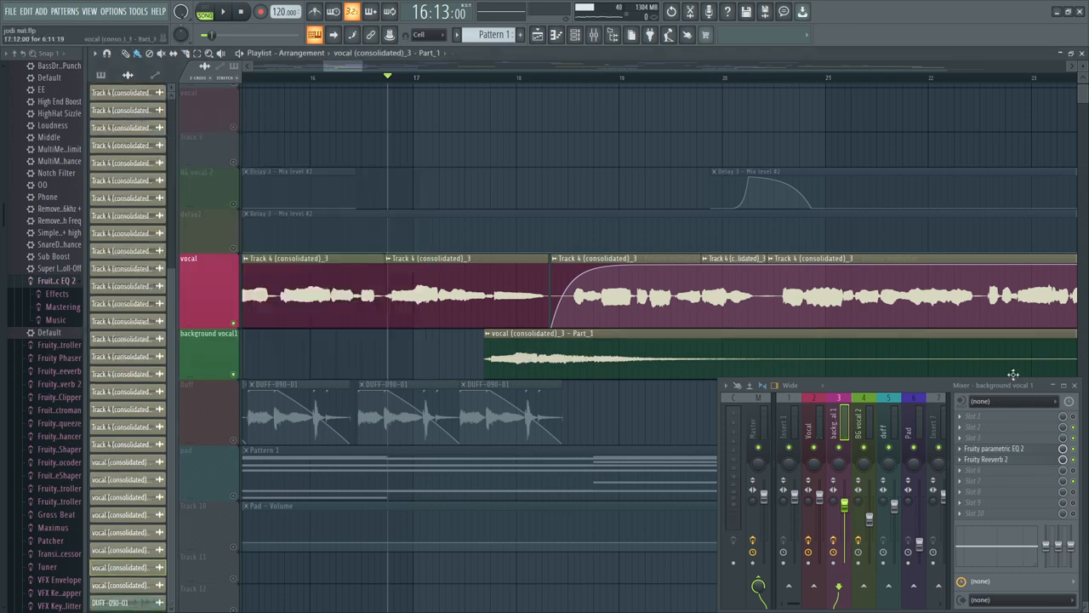
{"action": "left_click", "coordinate": [990, 449]}
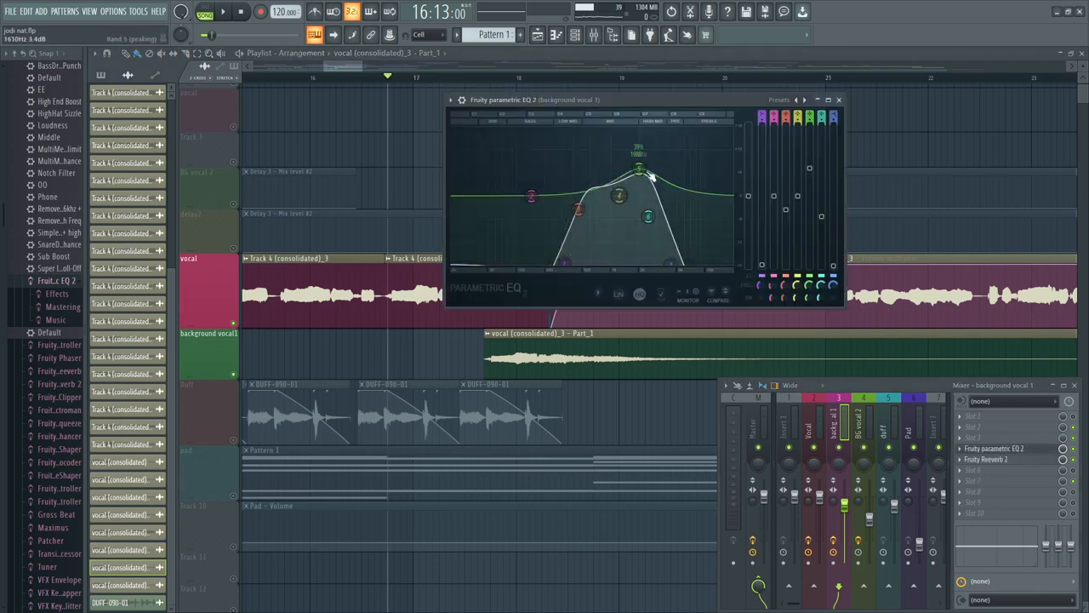
{"action": "left_click", "coordinate": [839, 100]}
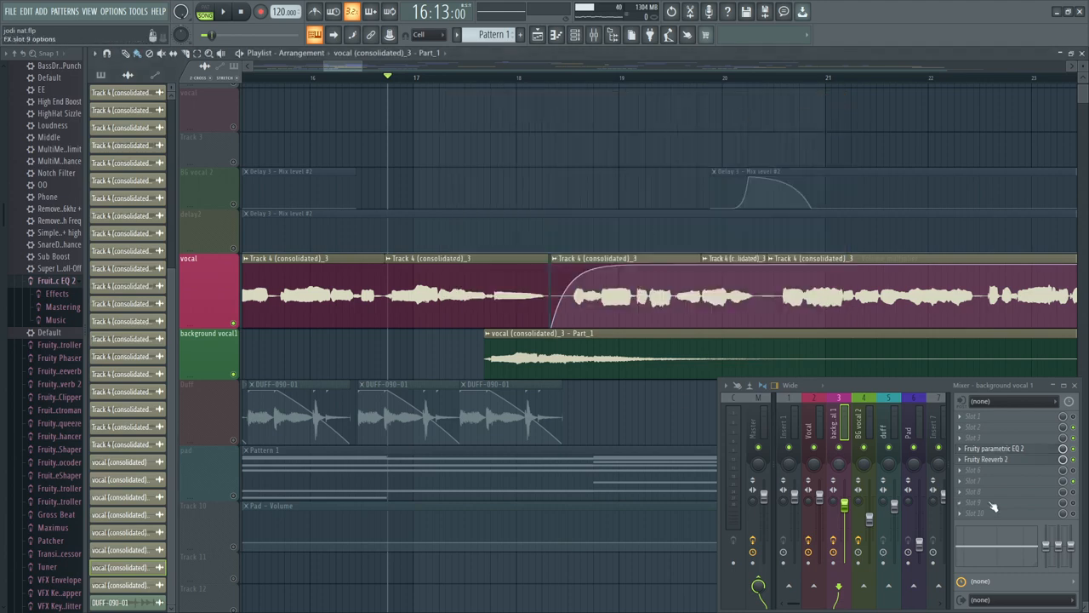
Step: Play the two vocal tracks together from 16:13:00 and unmute all the other tracks to hear the full mix
{"action": "key", "text": "space"}
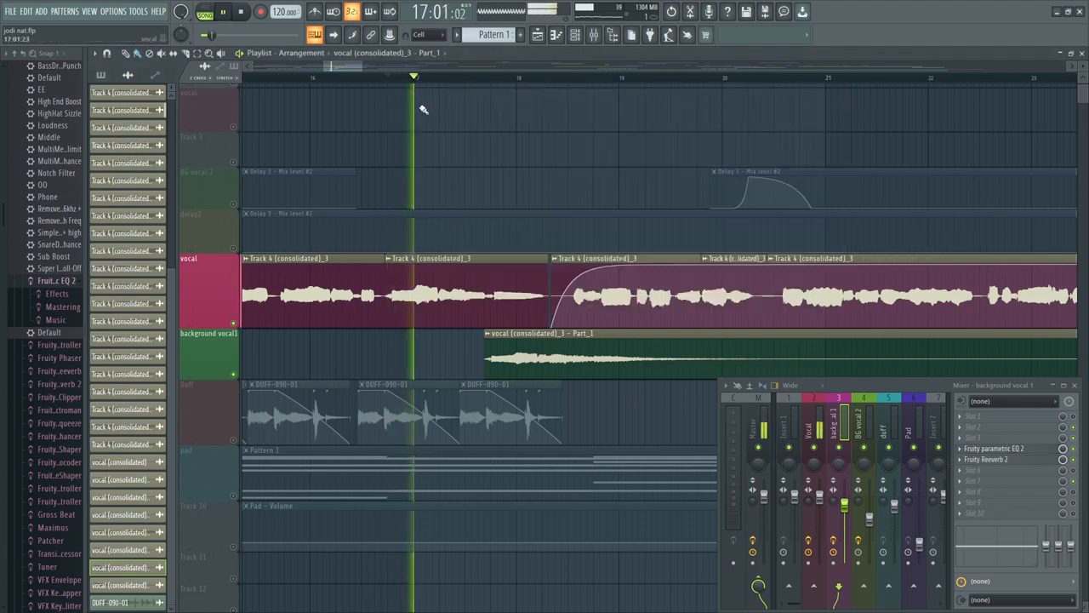
{"action": "right_click", "coordinate": [235, 375]}
{"action": "right_click", "coordinate": [237, 375]}
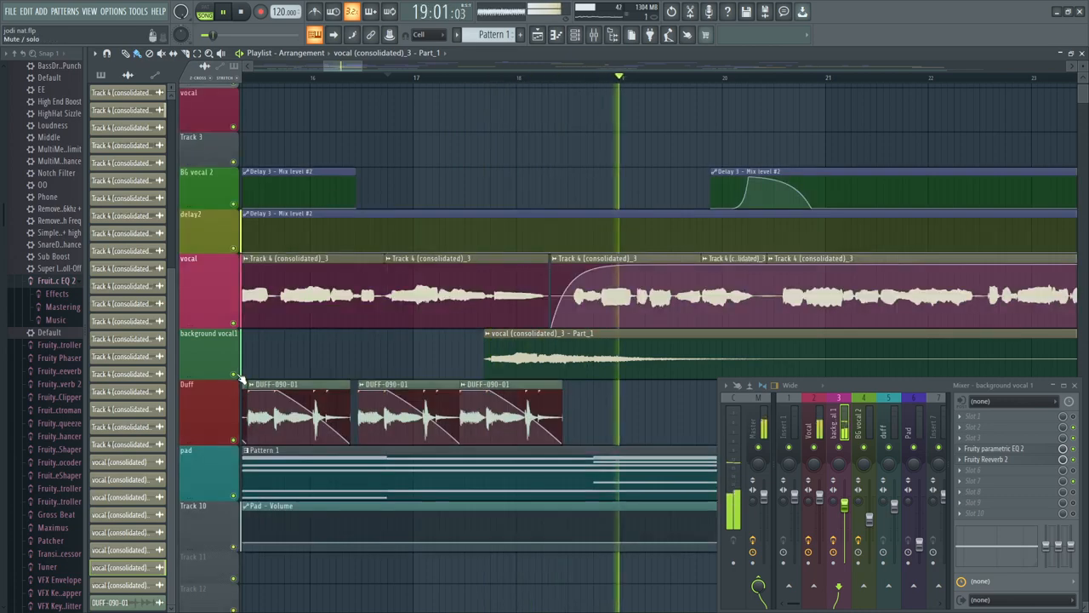
{"action": "key", "text": "space"}
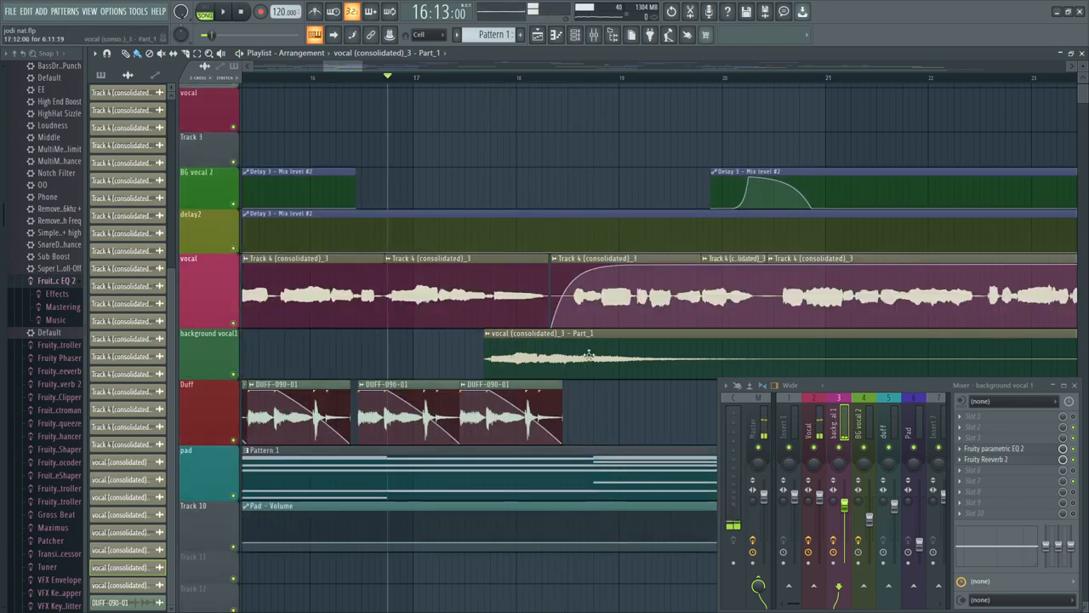
Step: Delete the second background vocal clip from the background vocal1 track, keeping the playhead at 16:13:00
{"action": "right_click", "coordinate": [588, 353]}
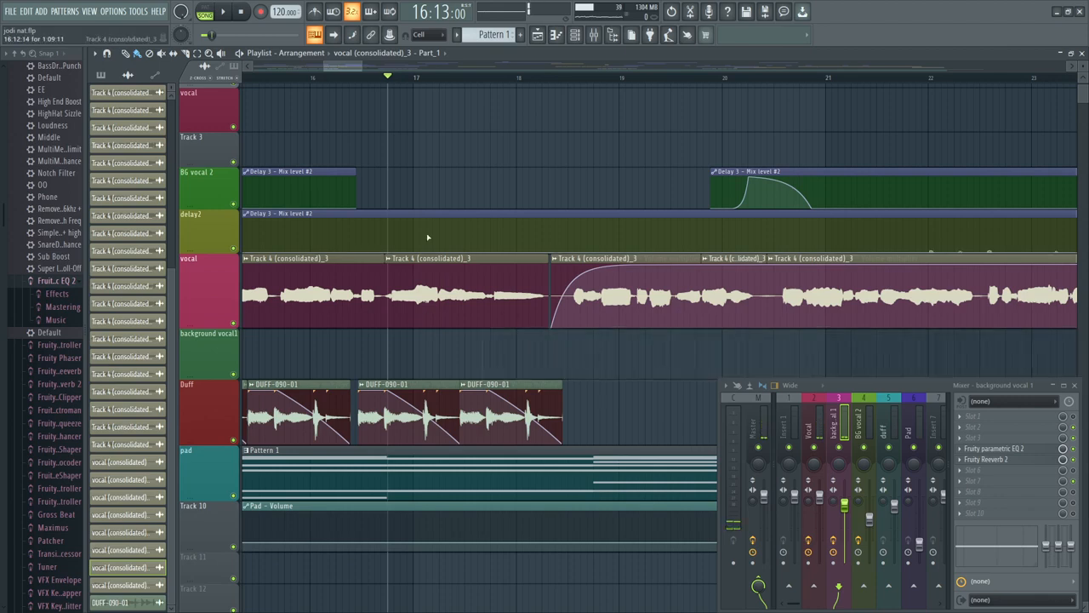
{"action": "left_click", "coordinate": [390, 259]}
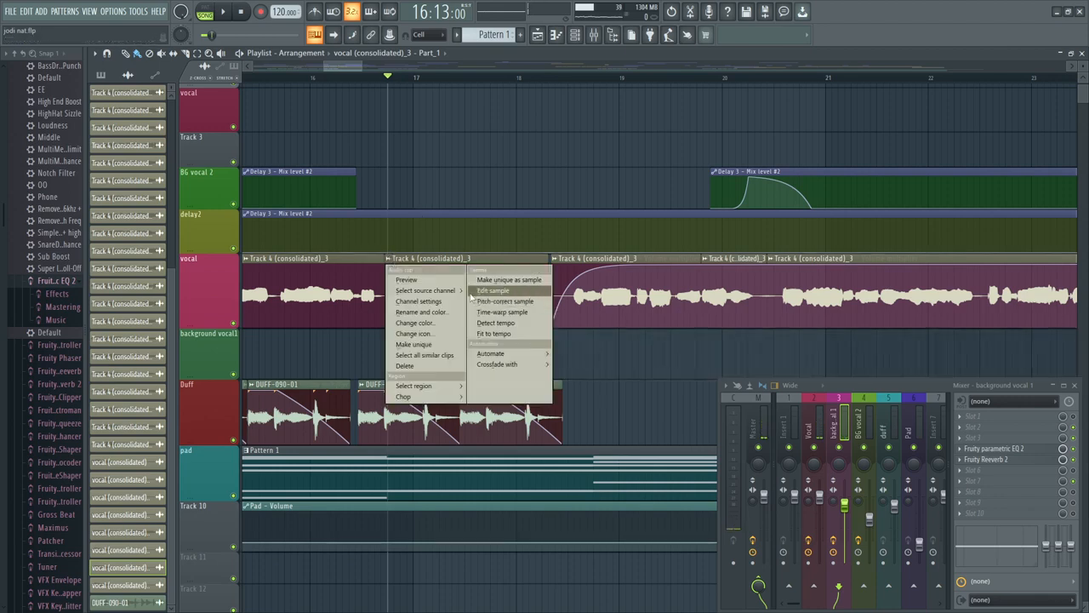
{"action": "left_click", "coordinate": [415, 78]}
{"action": "left_click", "coordinate": [389, 77]}
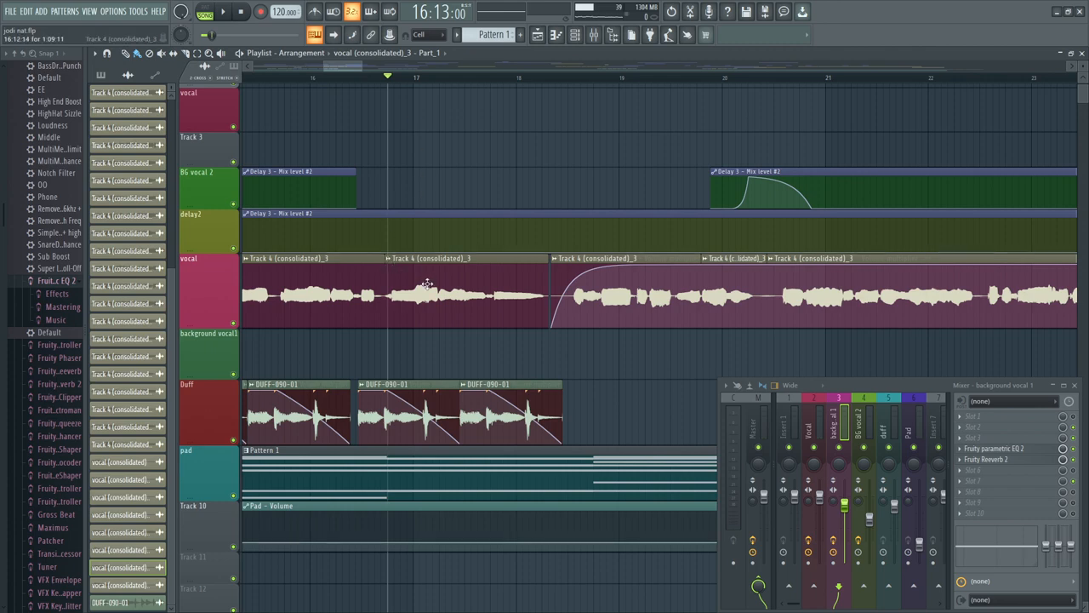
Step: Copy the main vocal clip starting at 16:12:14 onto the background vocal1 track at 17:10:14 and make it unique as a sample
{"action": "left_click_drag", "start_coordinate": [427, 284], "coordinate": [508, 356]}
{"action": "left_click", "coordinate": [480, 338]}
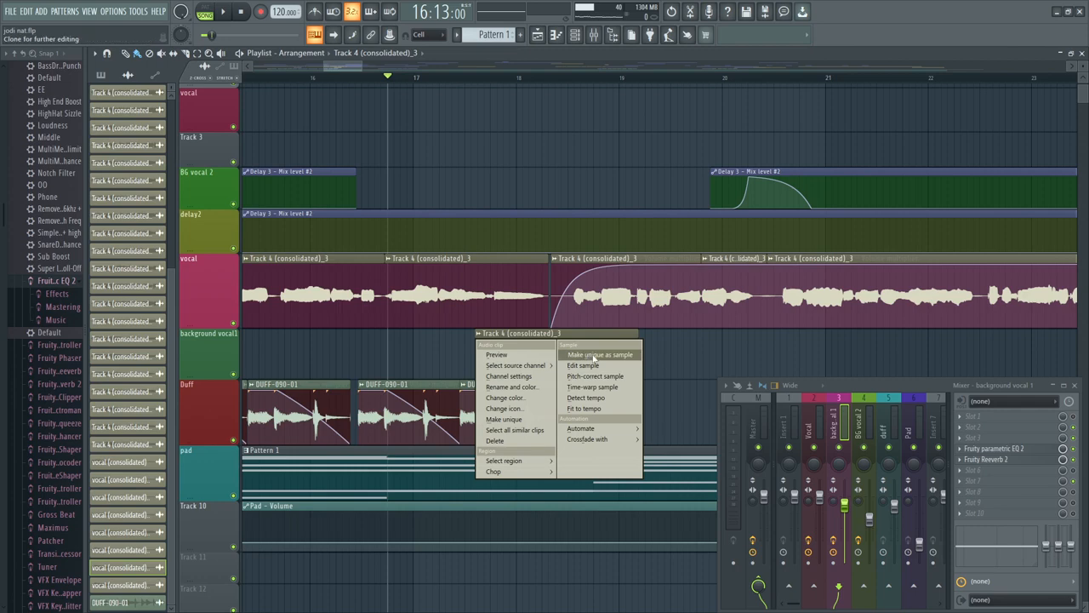
{"action": "left_click", "coordinate": [587, 351]}
{"action": "left_click", "coordinate": [450, 303]}
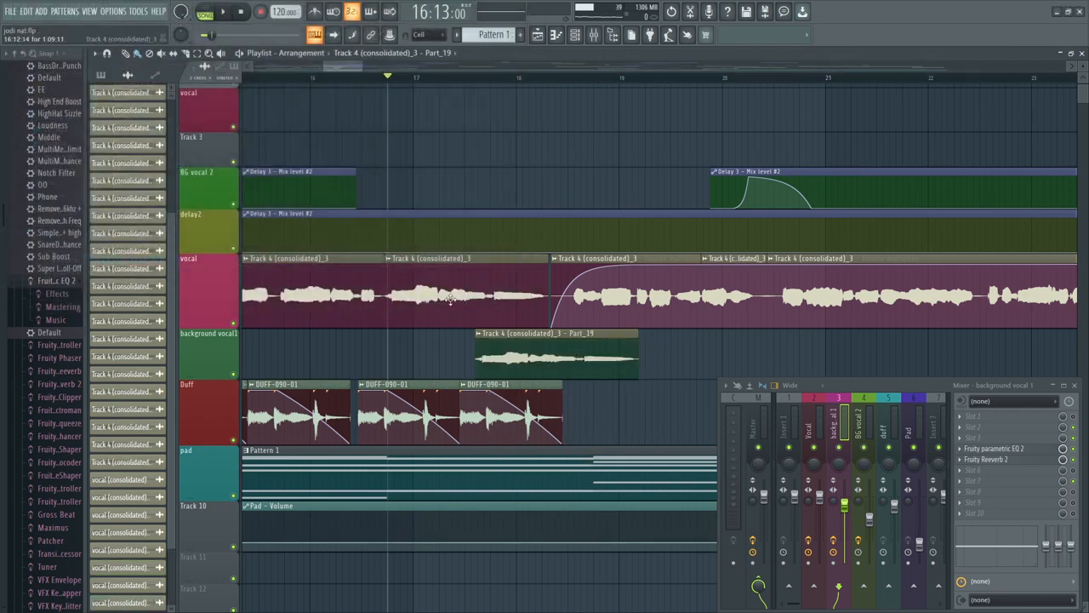
Step: Open the channel settings of the copied background vocal clip and position the window over the playlist
{"action": "scroll", "coordinate": [519, 96], "scroll_direction": "up", "scroll_amount": 2}
{"action": "double_click", "coordinate": [555, 337]}
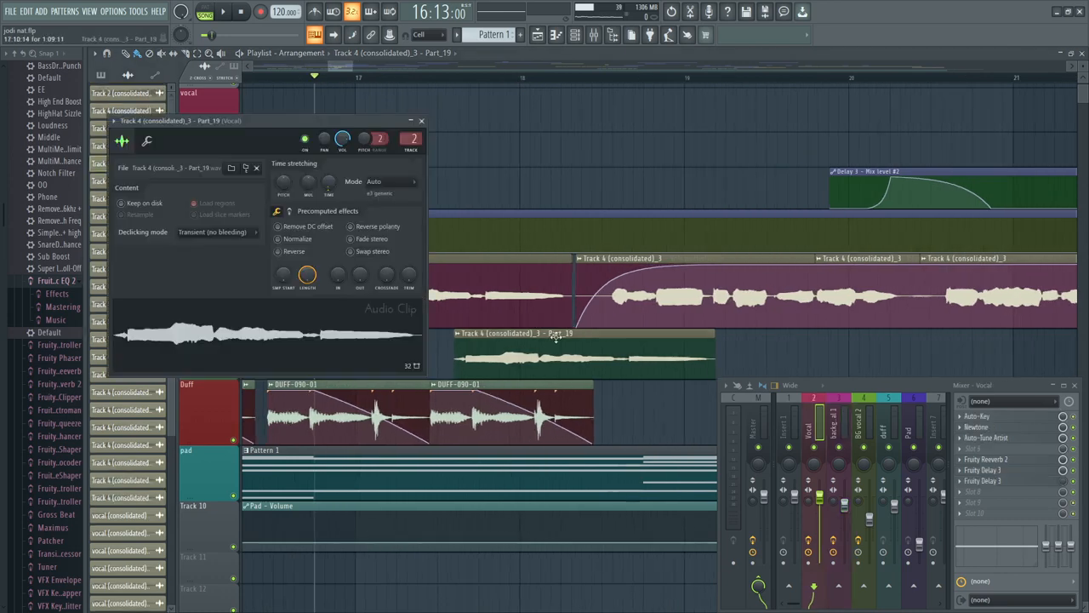
{"action": "left_click_drag", "start_coordinate": [333, 125], "coordinate": [520, 137]}
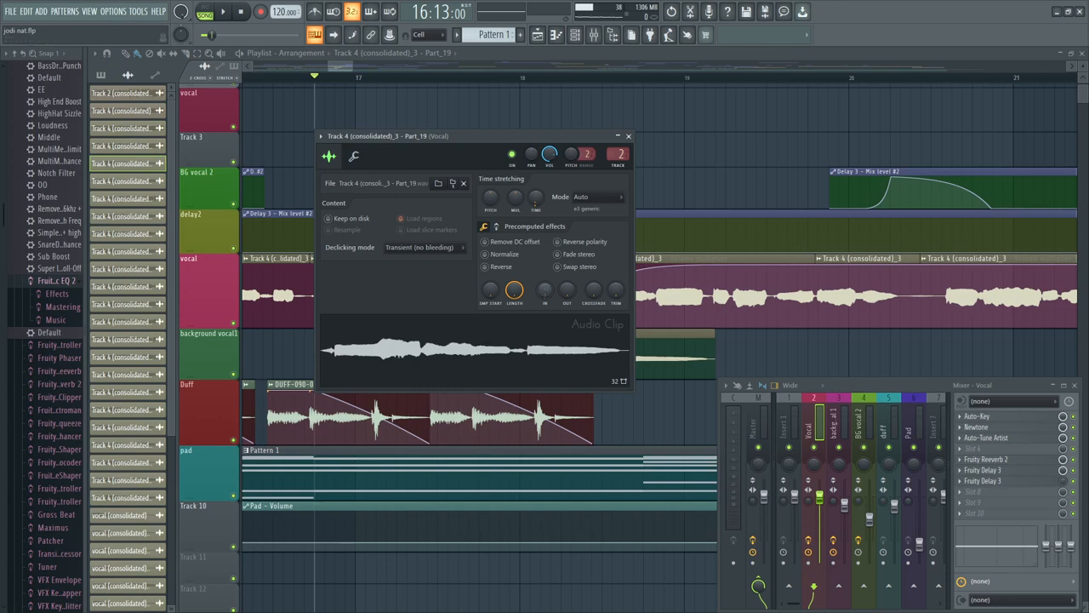
Step: Try out small fade-in and fade-out amounts on the copied background vocal clip and reset both to zero
{"action": "mouse_move", "coordinate": [545, 291]}
{"action": "left_mouse_down"}
{"action": "mouse_move", "coordinate": [544, 266]}
{"action": "mouse_move", "coordinate": [545, 290]}
{"action": "mouse_move", "coordinate": [567, 286]}
{"action": "mouse_move", "coordinate": [567, 269]}
{"action": "mouse_move", "coordinate": [567, 290]}
{"action": "mouse_move", "coordinate": [545, 285]}
{"action": "left_mouse_up"}
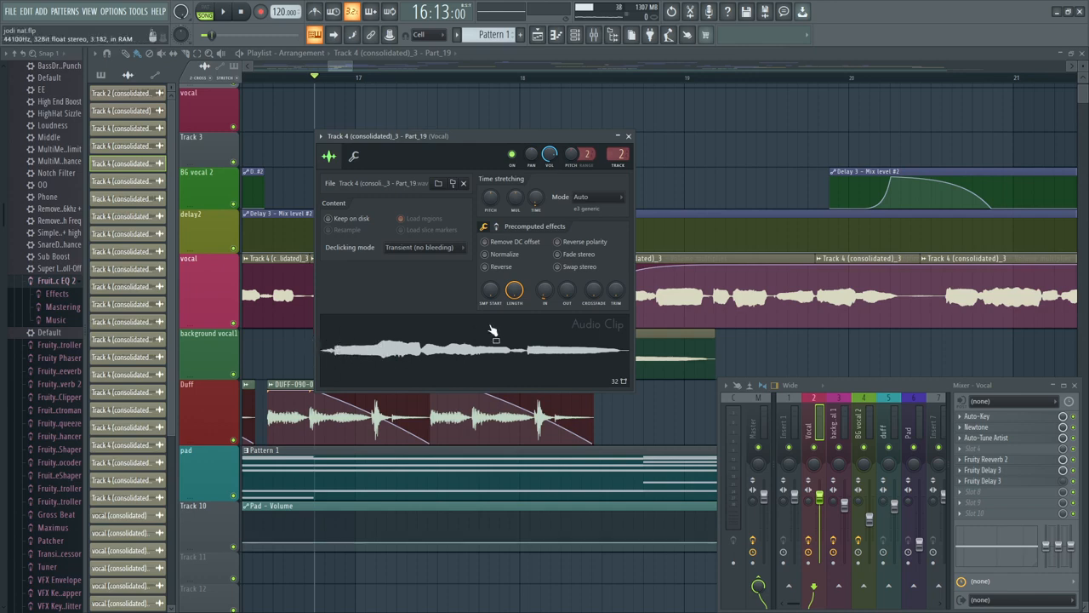
{"action": "mouse_move", "coordinate": [545, 290]}
{"action": "left_mouse_down"}
{"action": "mouse_move", "coordinate": [545, 260]}
{"action": "mouse_move", "coordinate": [545, 294]}
{"action": "left_mouse_up"}
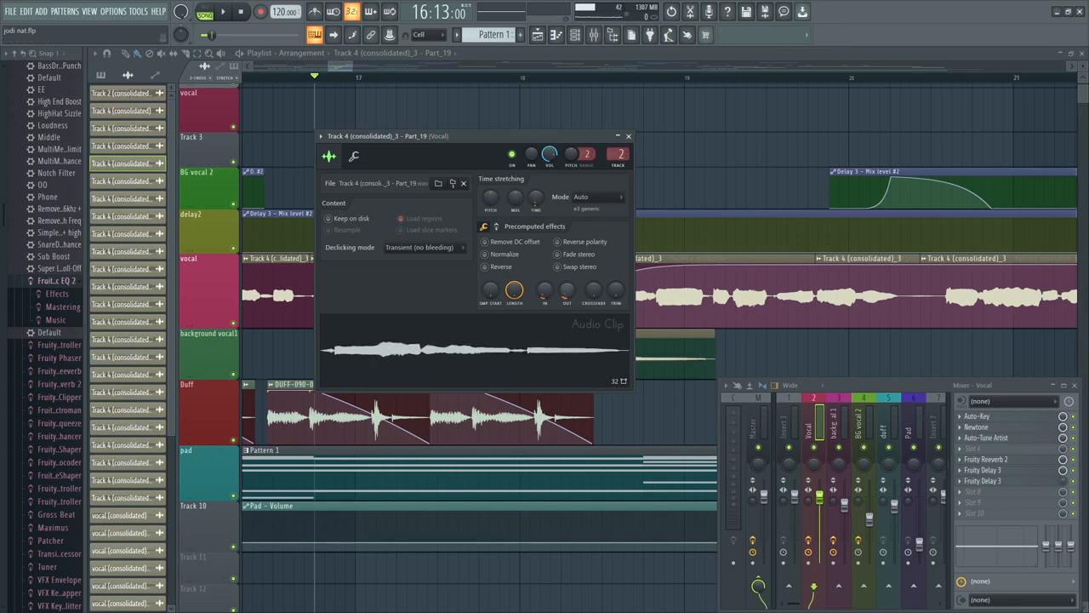
{"action": "left_click_drag", "start_coordinate": [566, 293], "coordinate": [567, 311]}
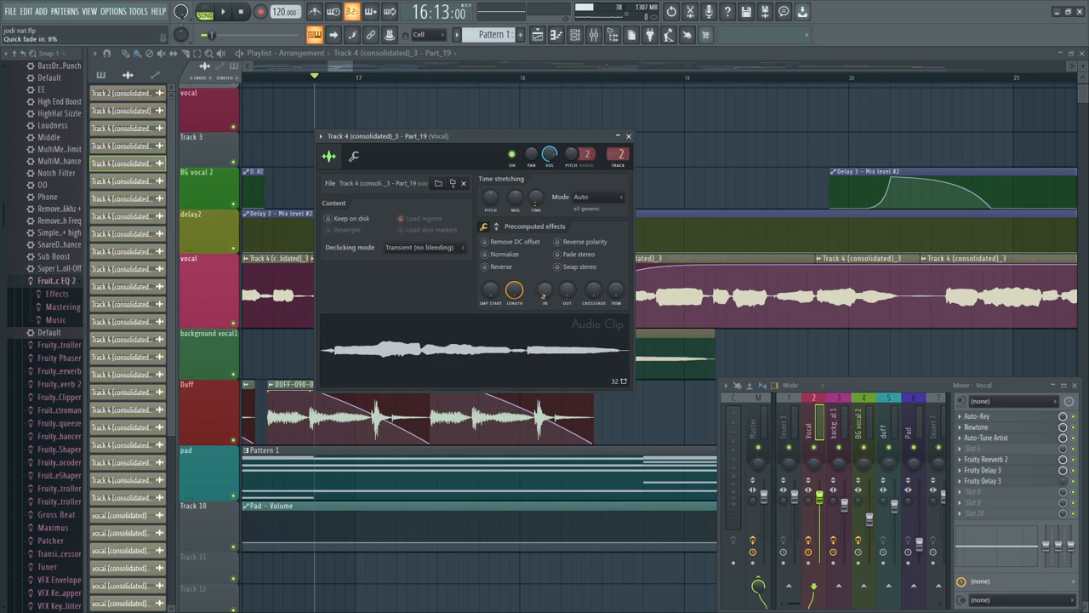
{"action": "left_click_drag", "start_coordinate": [459, 134], "coordinate": [466, 135]}
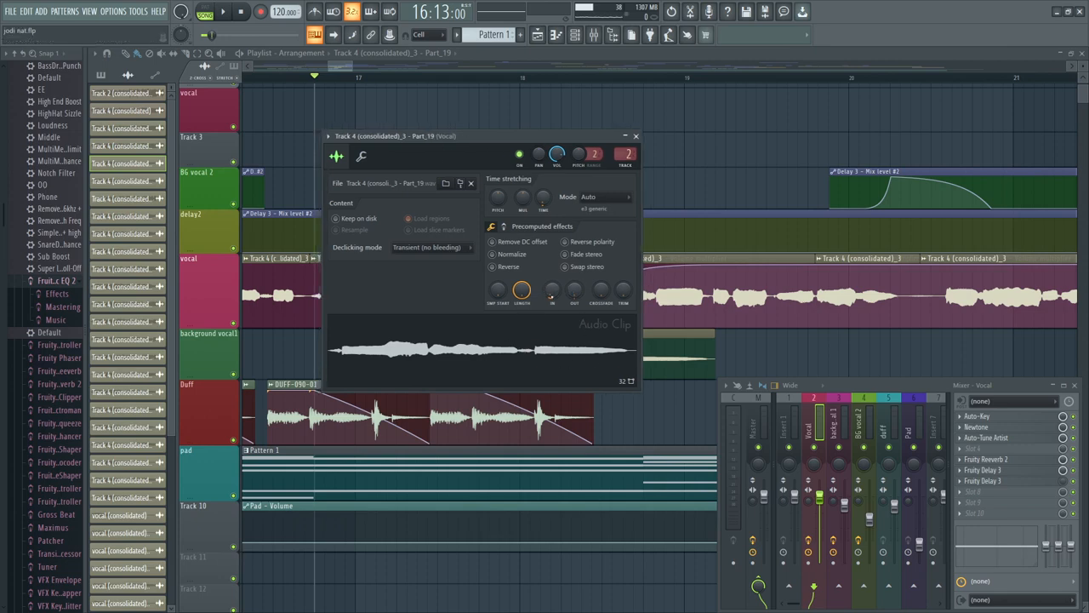
{"action": "left_click_drag", "start_coordinate": [552, 291], "coordinate": [552, 304]}
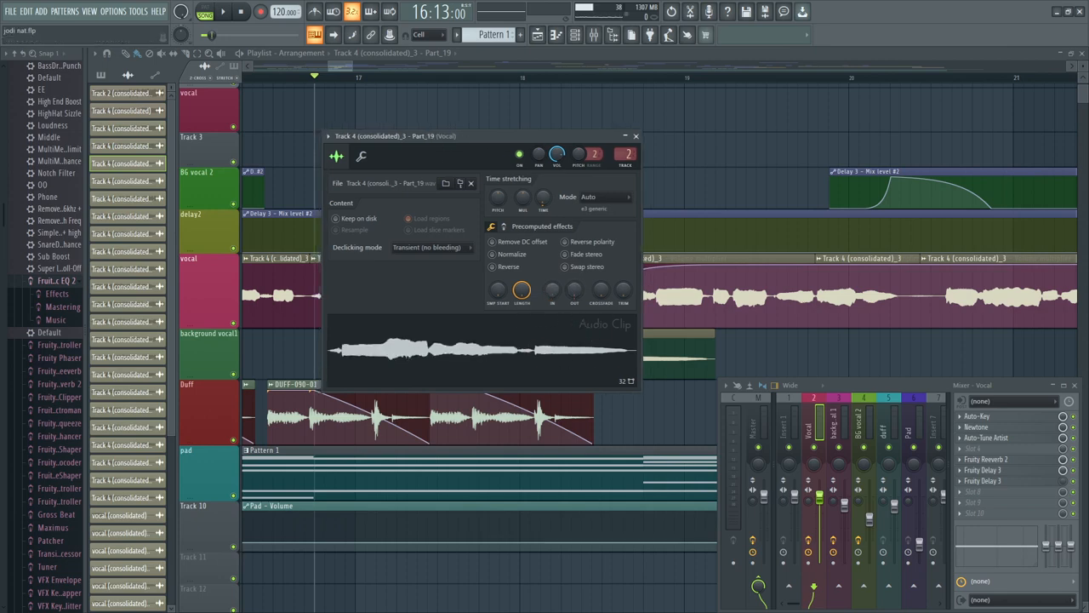
Step: Add a slight fade-out to the copied background vocal clip and close its channel settings
{"action": "left_click_drag", "start_coordinate": [466, 137], "coordinate": [612, 132]}
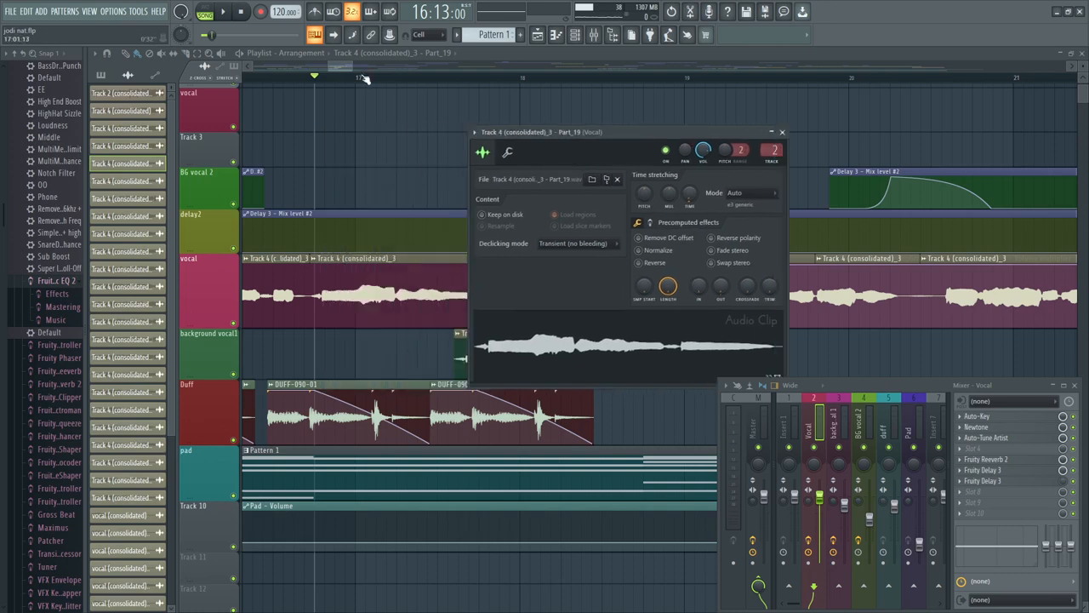
{"action": "scroll", "coordinate": [362, 79], "scroll_direction": "down", "scroll_amount": 2}
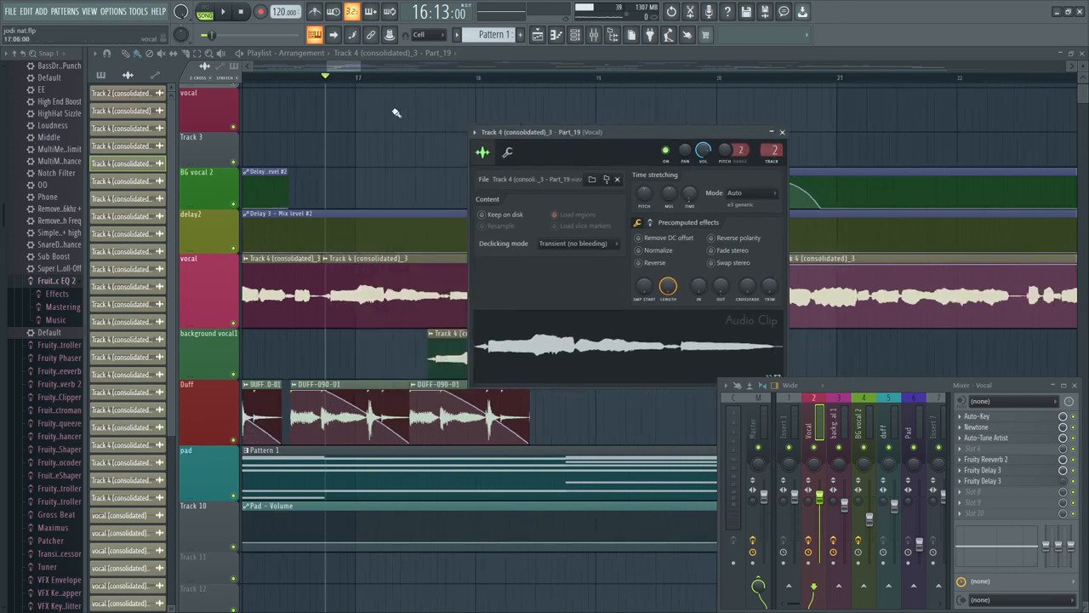
{"action": "scroll", "coordinate": [390, 81], "scroll_direction": "up", "scroll_amount": 1}
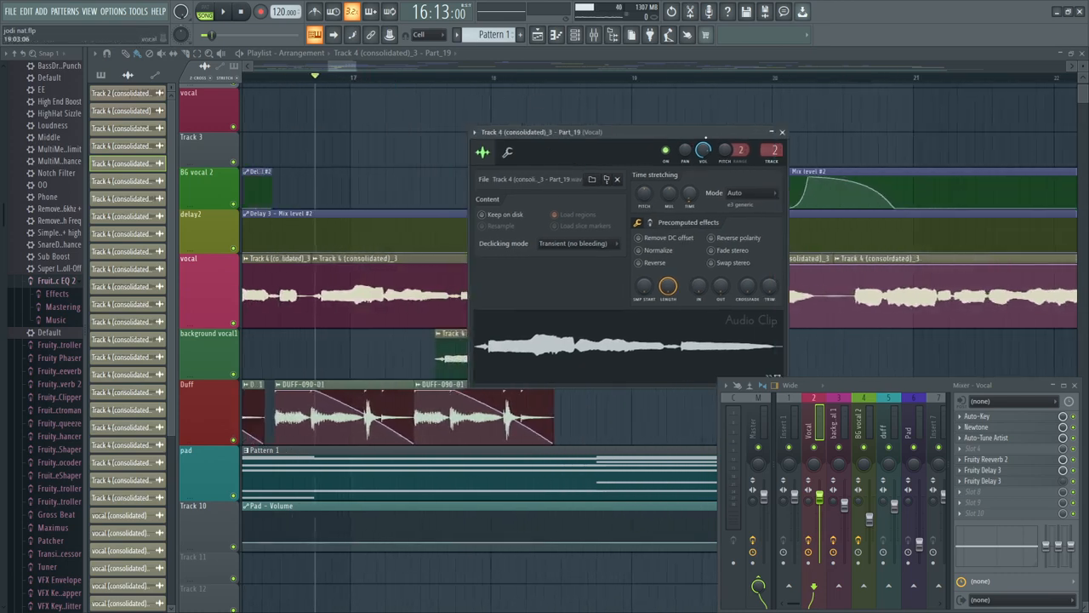
{"action": "left_click_drag", "start_coordinate": [669, 132], "coordinate": [729, 119]}
{"action": "mouse_move", "coordinate": [784, 267]}
{"action": "left_mouse_down"}
{"action": "mouse_move", "coordinate": [783, 234]}
{"action": "mouse_move", "coordinate": [784, 269]}
{"action": "mouse_move", "coordinate": [783, 257]}
{"action": "left_mouse_up"}
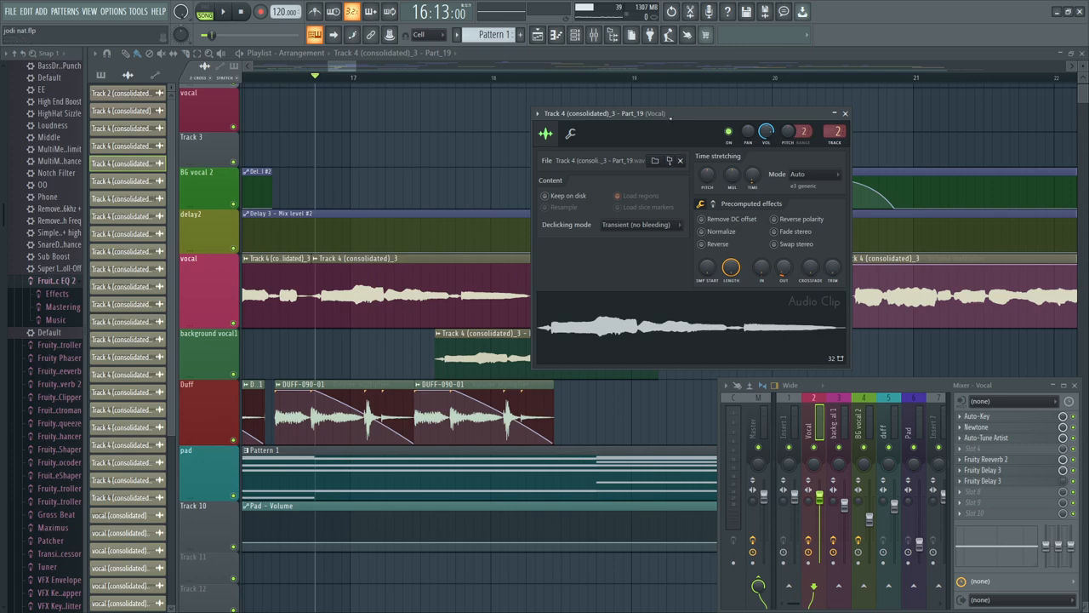
{"action": "left_click_drag", "start_coordinate": [670, 114], "coordinate": [640, 125]}
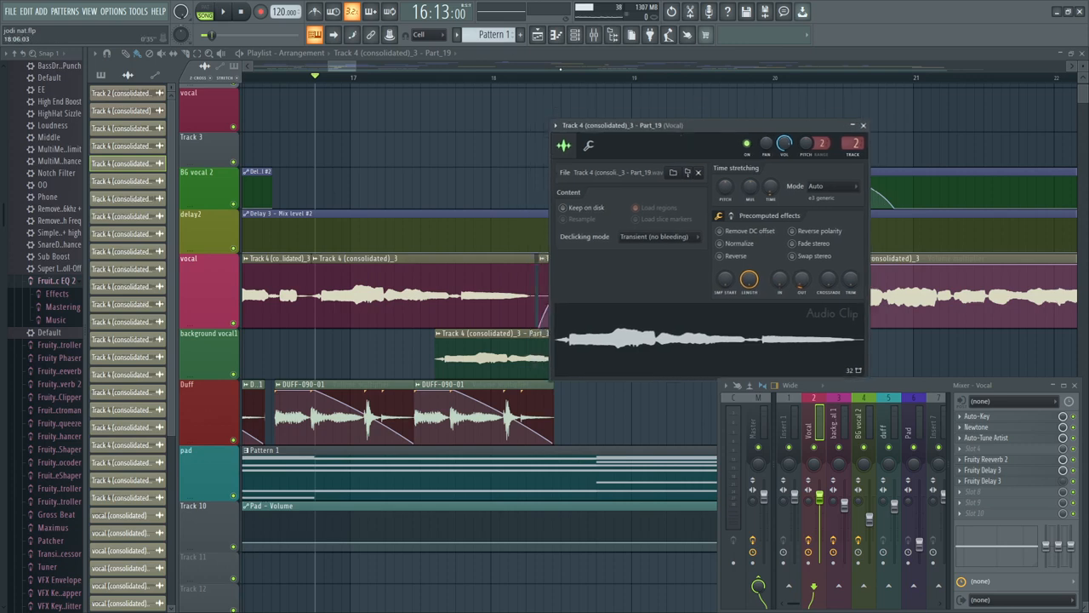
{"action": "scroll", "coordinate": [481, 82], "scroll_direction": "down", "scroll_amount": 2}
{"action": "left_click_drag", "start_coordinate": [344, 66], "coordinate": [349, 65]}
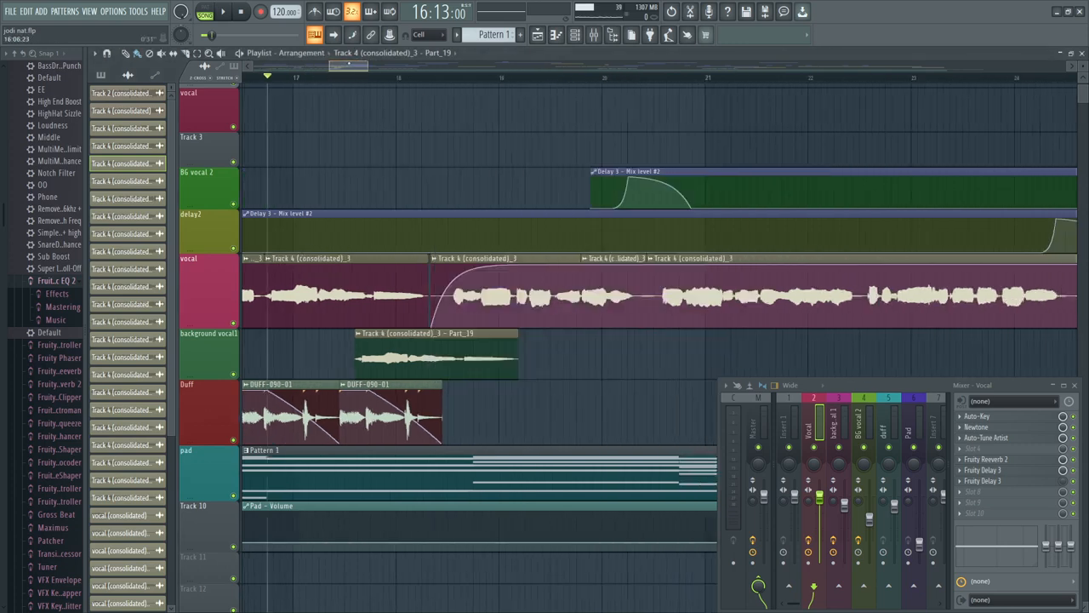
{"action": "double_click", "coordinate": [448, 330]}
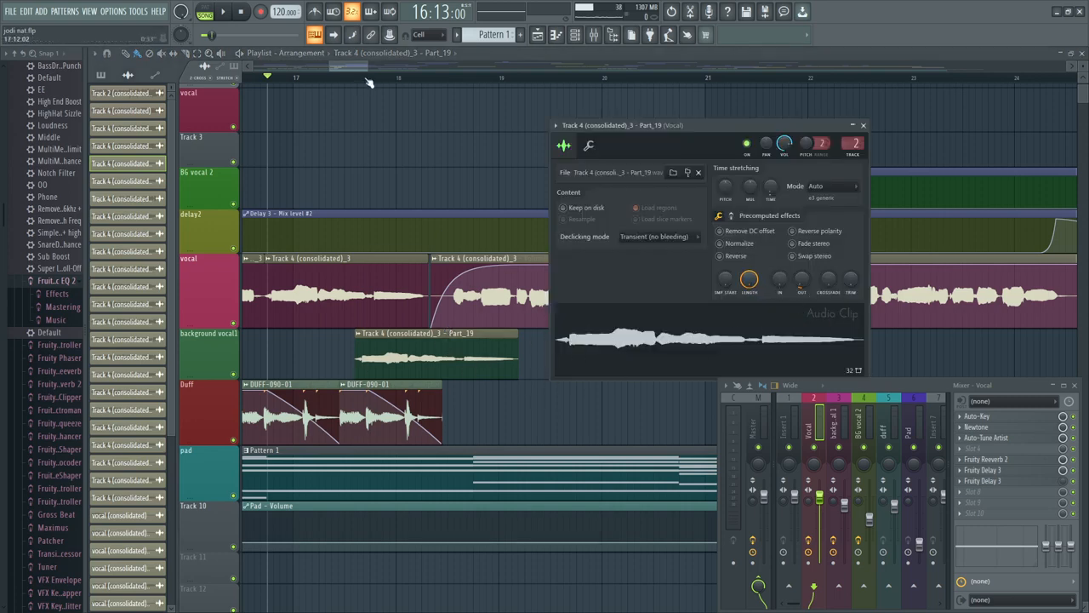
{"action": "scroll", "coordinate": [369, 83], "scroll_direction": "down", "scroll_amount": 2}
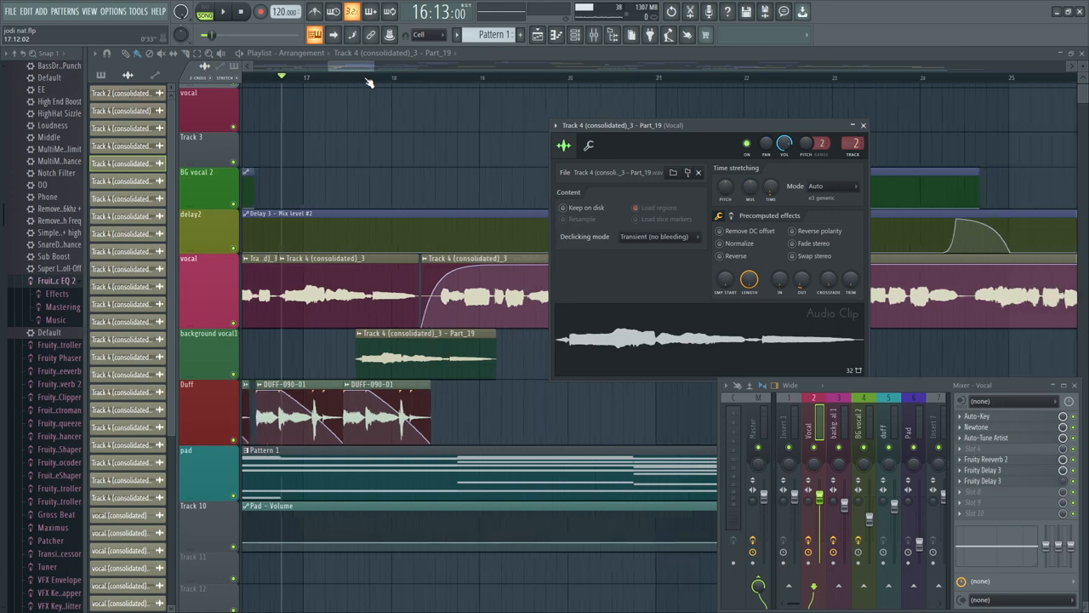
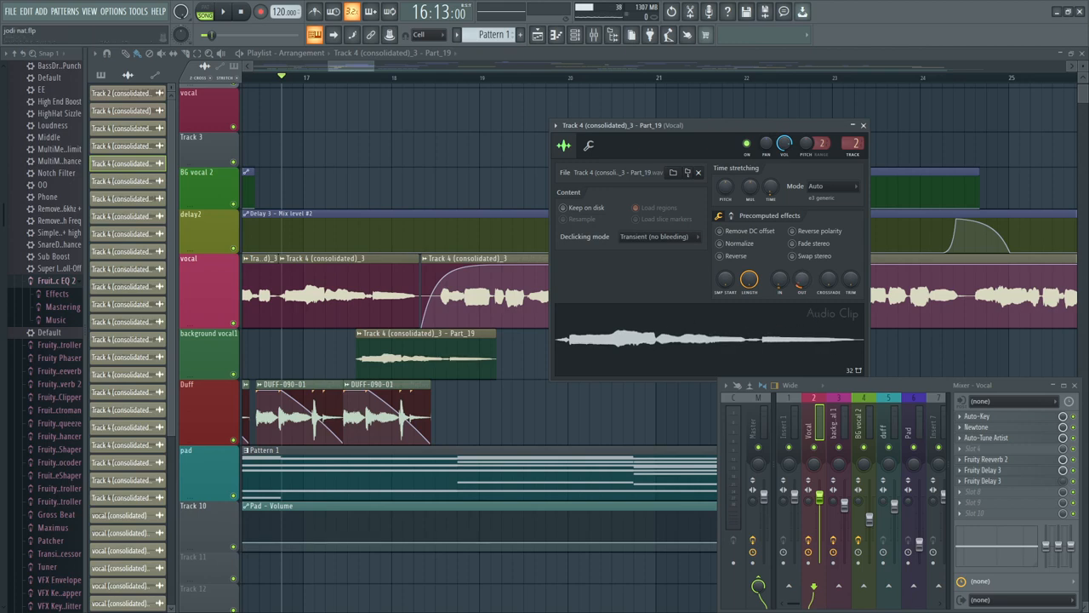
{"action": "left_click", "coordinate": [865, 126]}
Step: Audition the full mix from 16:13:00 and shift the copied background vocal clip to start at 17:12:14
{"action": "key", "text": "space"}
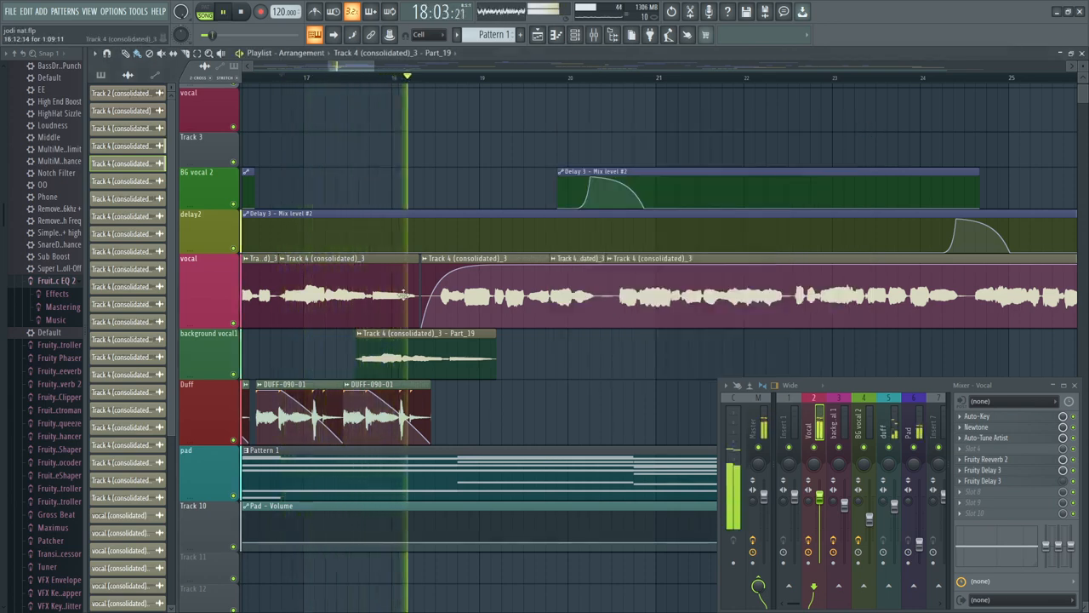
{"action": "key", "text": "space"}
{"action": "left_click_drag", "start_coordinate": [397, 353], "coordinate": [410, 353]}
{"action": "key", "text": "space"}
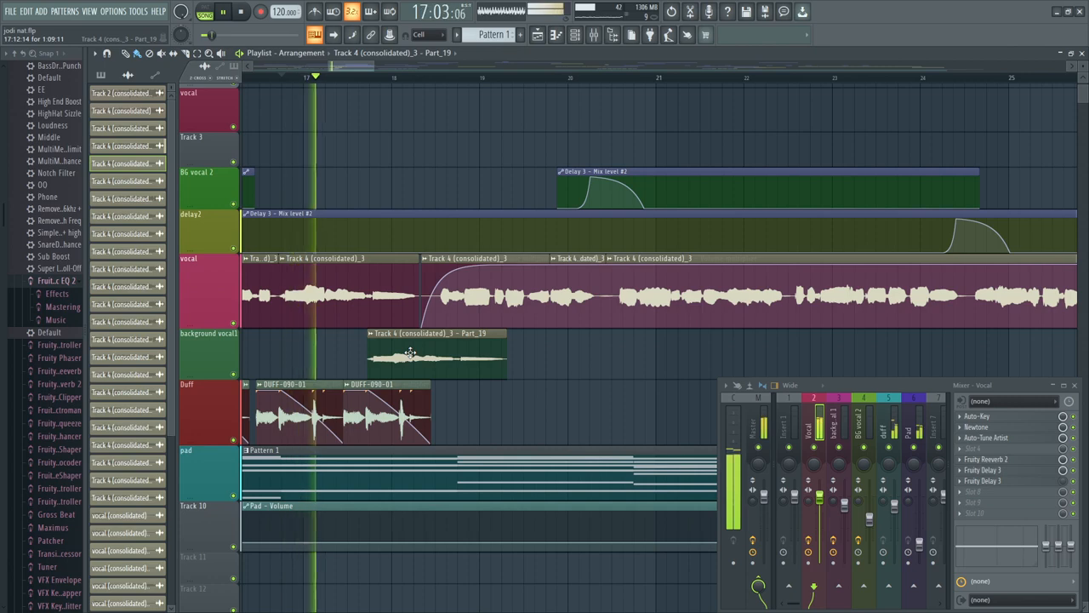
{"action": "key", "text": "space"}
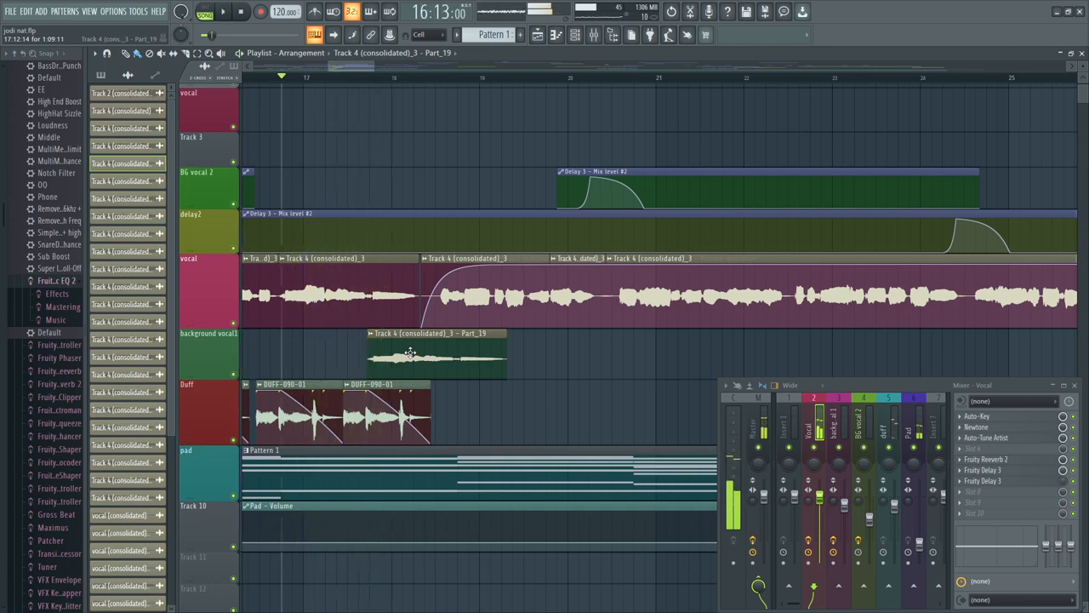
Step: Route the Part_19 clip to the background vocal 1 mixer track and play the arrangement
{"action": "double_click", "coordinate": [410, 352]}
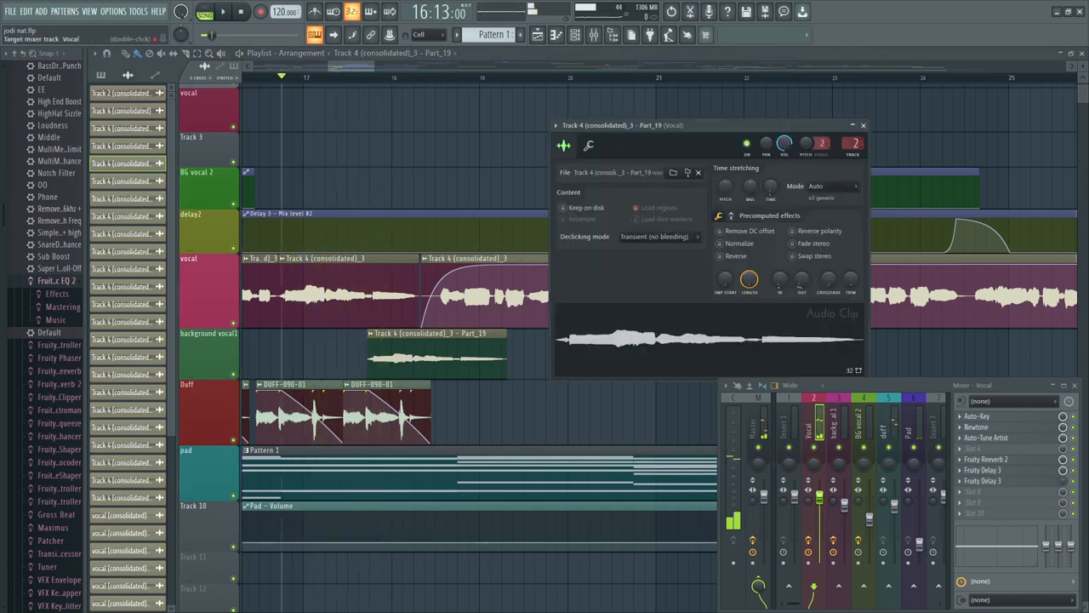
{"action": "left_click", "coordinate": [863, 126]}
{"action": "key", "text": "space"}
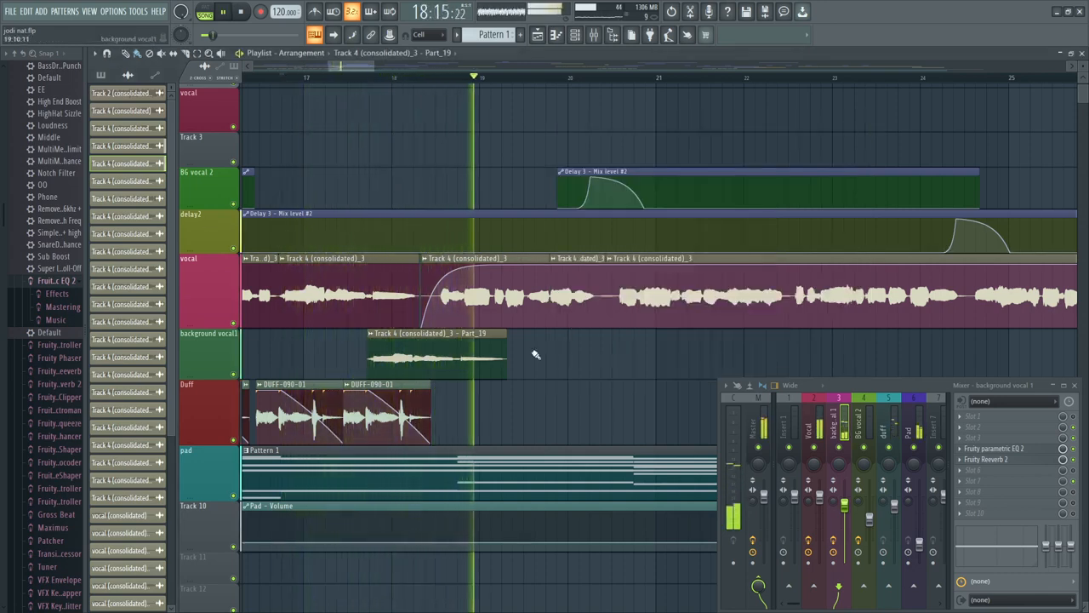
Step: Shift the Part_19 clip slightly earlier on the background vocal track and audition its timing
{"action": "key", "text": "space"}
{"action": "left_click_drag", "start_coordinate": [460, 335], "coordinate": [456, 335]}
{"action": "key", "text": "space"}
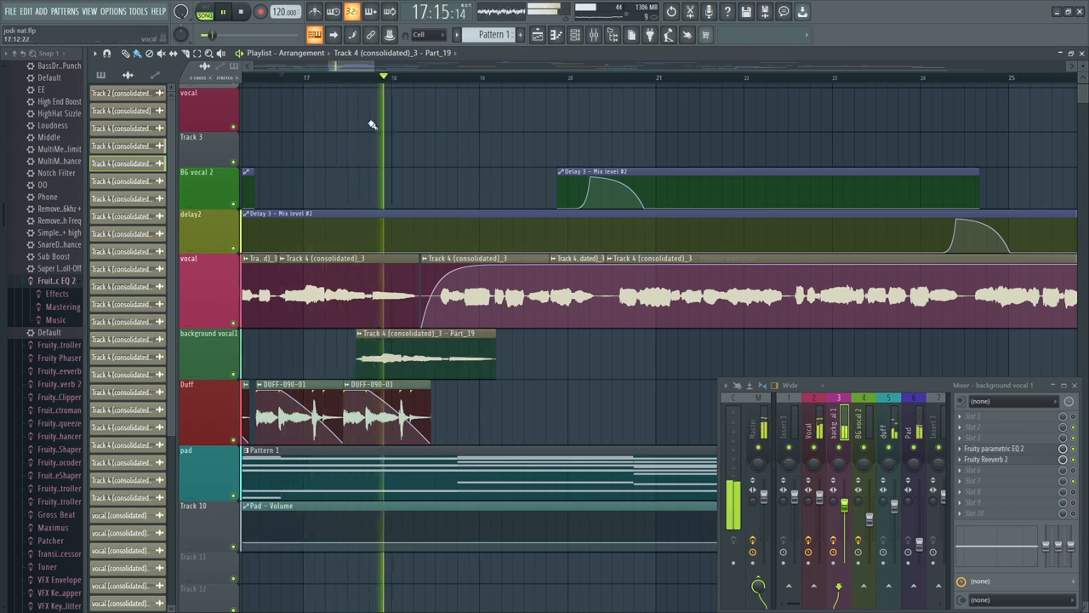
{"action": "scroll", "coordinate": [372, 88], "scroll_direction": "up", "scroll_amount": 3}
{"action": "scroll", "coordinate": [372, 89], "scroll_direction": "up", "scroll_amount": 2}
{"action": "key", "text": "space"}
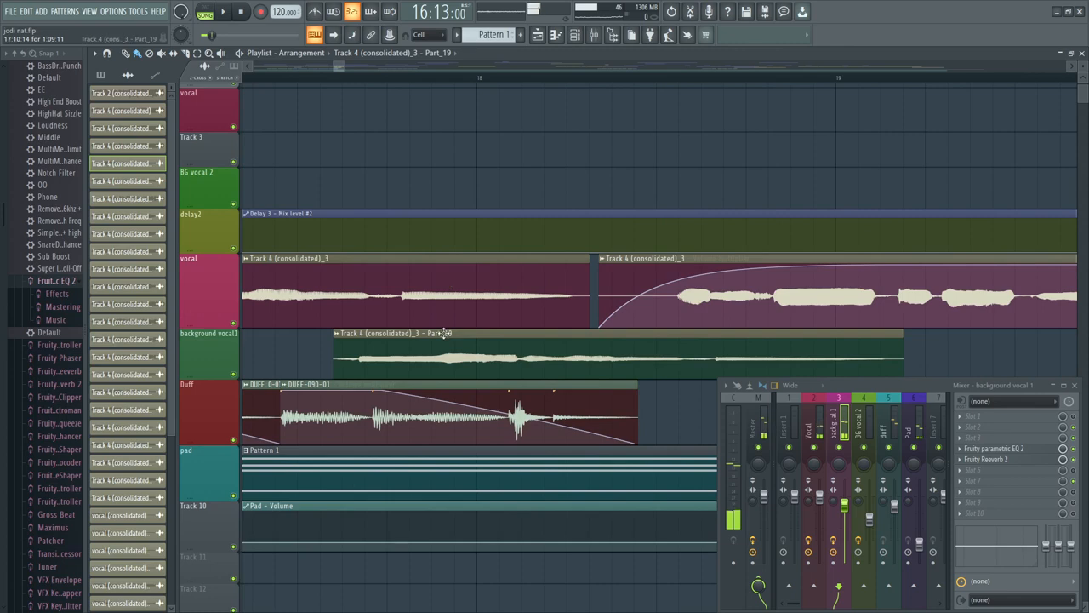
Step: Reposition the Part_19 clip later, just before bar 18, fine-tuning its start beneath the end of the first vocal section
{"action": "left_click_drag", "start_coordinate": [444, 333], "coordinate": [537, 336]}
{"action": "scroll", "coordinate": [414, 88], "scroll_direction": "down", "scroll_amount": 3}
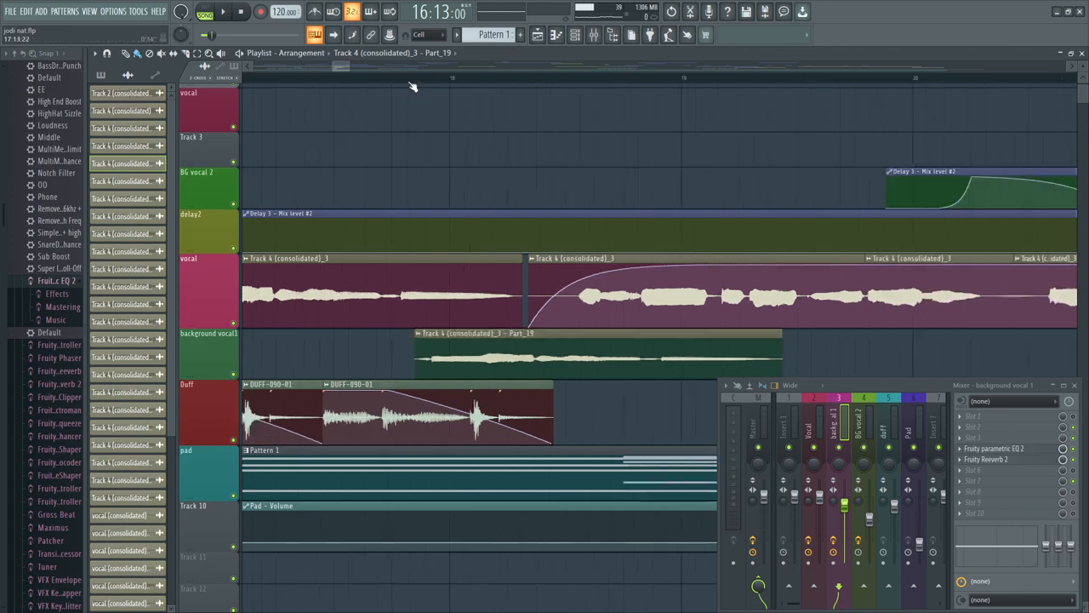
{"action": "left_click_drag", "start_coordinate": [478, 332], "coordinate": [467, 362]}
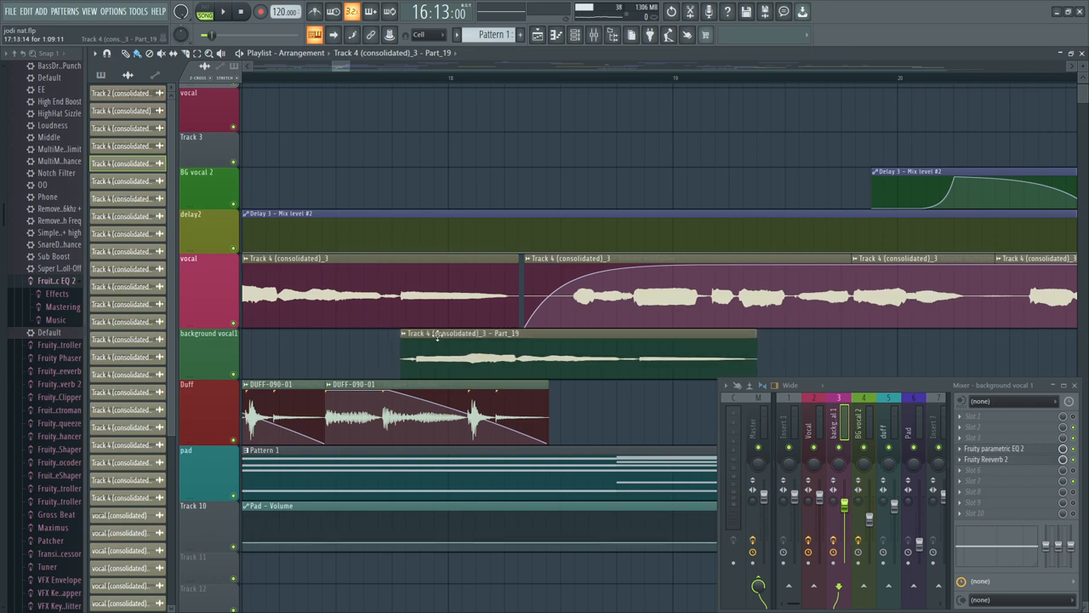
{"action": "scroll", "coordinate": [389, 85], "scroll_direction": "up", "scroll_amount": 3}
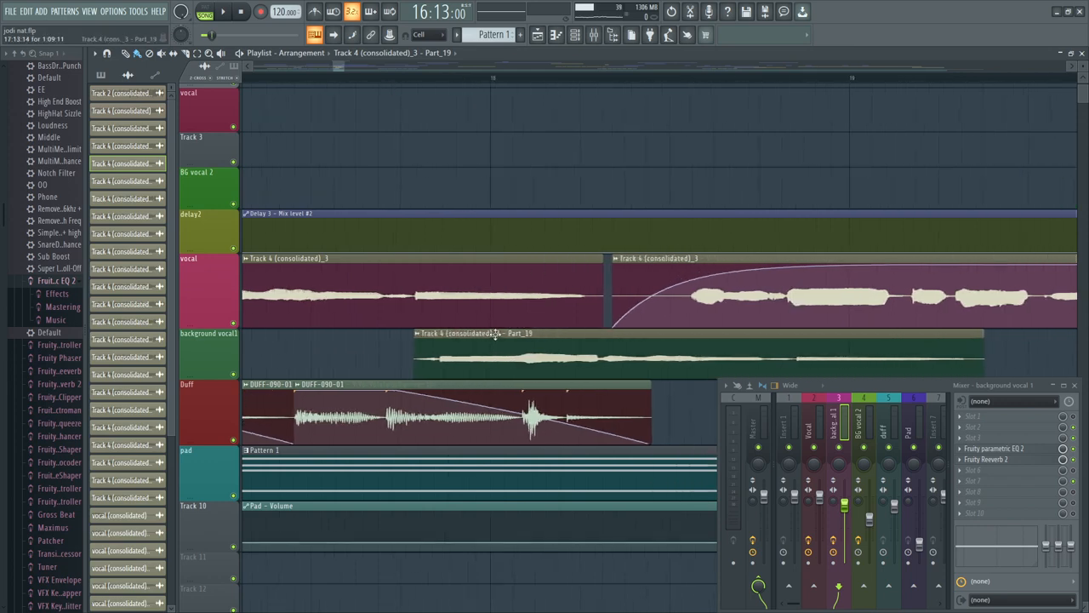
{"action": "left_click_drag", "start_coordinate": [495, 335], "coordinate": [505, 333]}
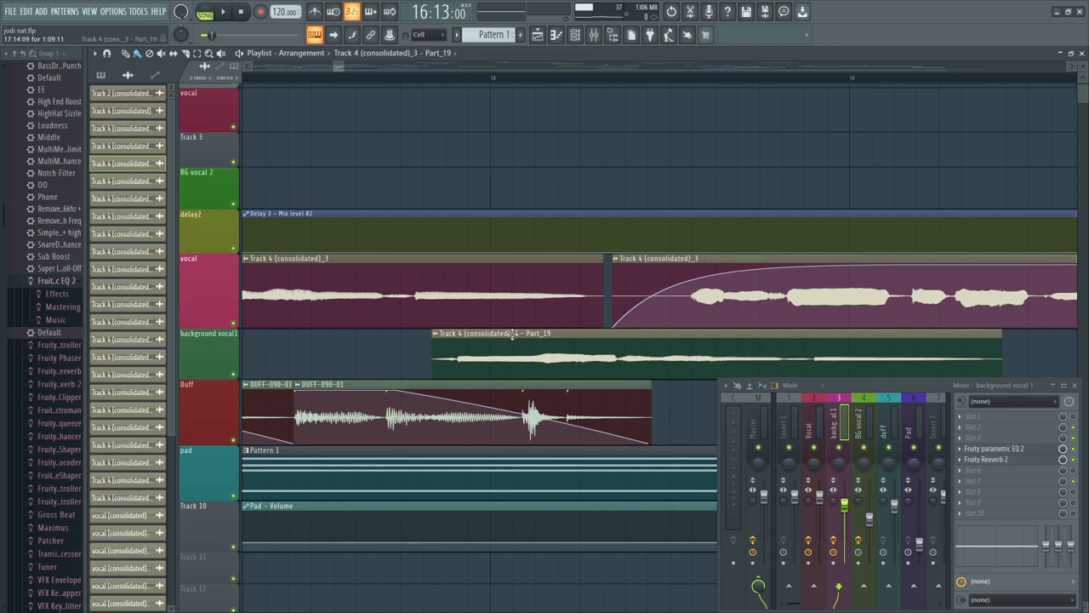
{"action": "left_click_drag", "start_coordinate": [534, 334], "coordinate": [487, 343]}
{"action": "left_click_drag", "start_coordinate": [524, 332], "coordinate": [499, 349]}
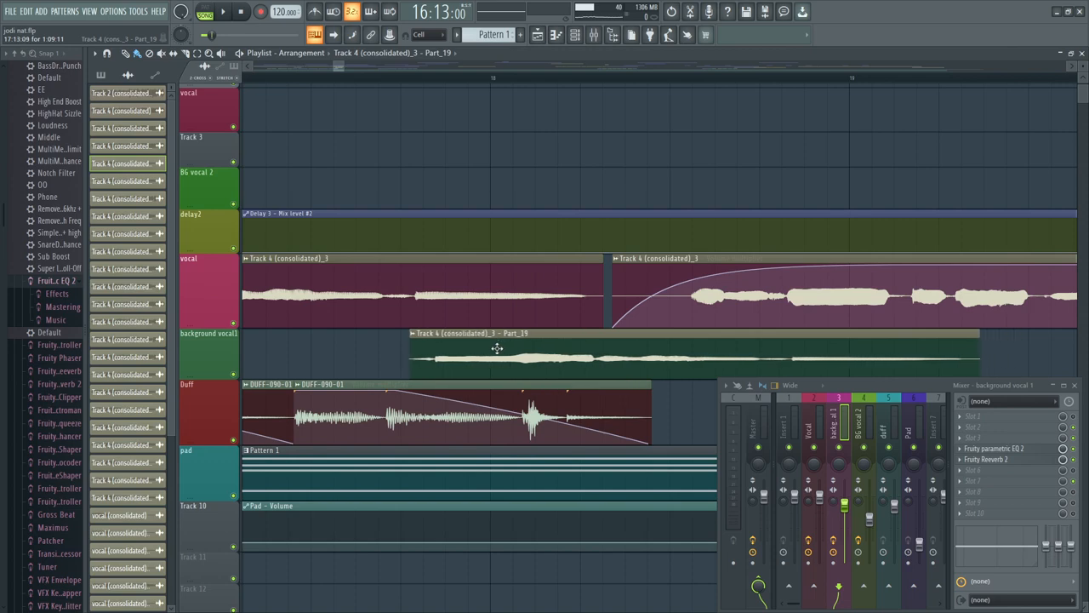
Step: Play from shortly after bar 17 and nudge the Part_19 clip a little earlier to tighten its timing
{"action": "left_click", "coordinate": [313, 79]}
{"action": "key", "text": "space"}
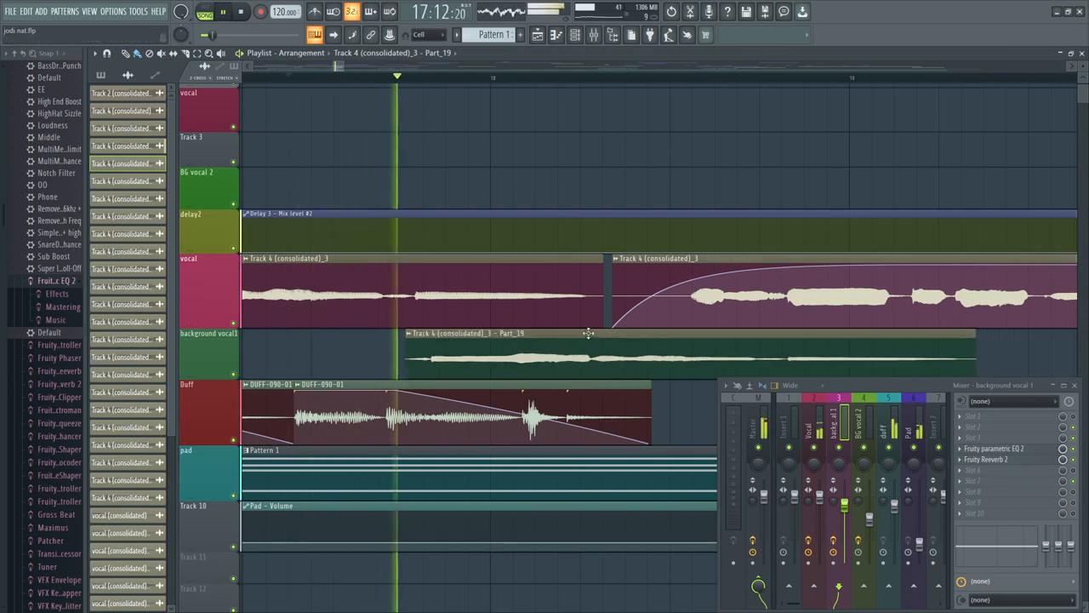
{"action": "key", "text": "space"}
{"action": "key", "text": "space"}
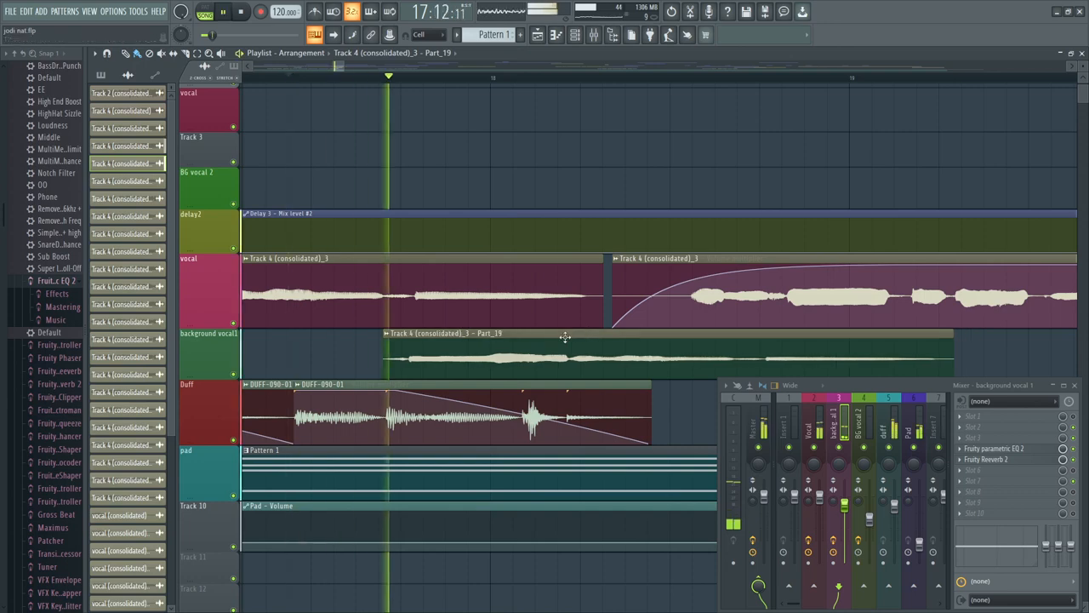
Step: Play the song from about bar 16 to check the background vocal's timing against the main vocal while reviewing the arrangement
{"action": "scroll", "coordinate": [420, 87], "scroll_direction": "down", "scroll_amount": 3}
{"action": "scroll", "coordinate": [420, 87], "scroll_direction": "down", "scroll_amount": 2}
{"action": "left_click", "coordinate": [345, 78]}
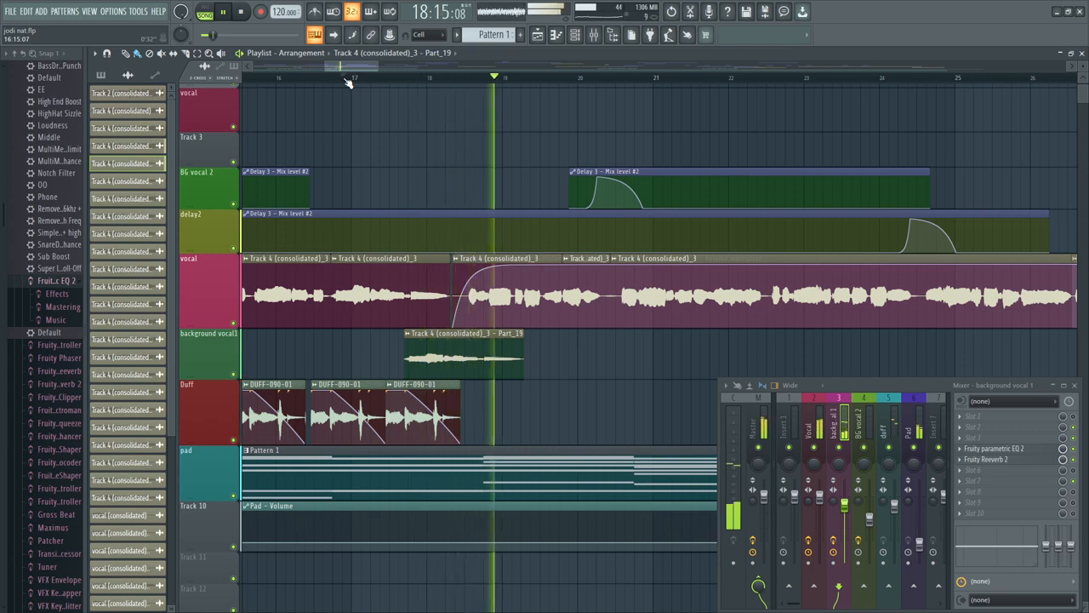
{"action": "scroll", "coordinate": [348, 81], "scroll_direction": "down", "scroll_amount": 1}
{"action": "scroll", "coordinate": [347, 81], "scroll_direction": "down", "scroll_amount": 5}
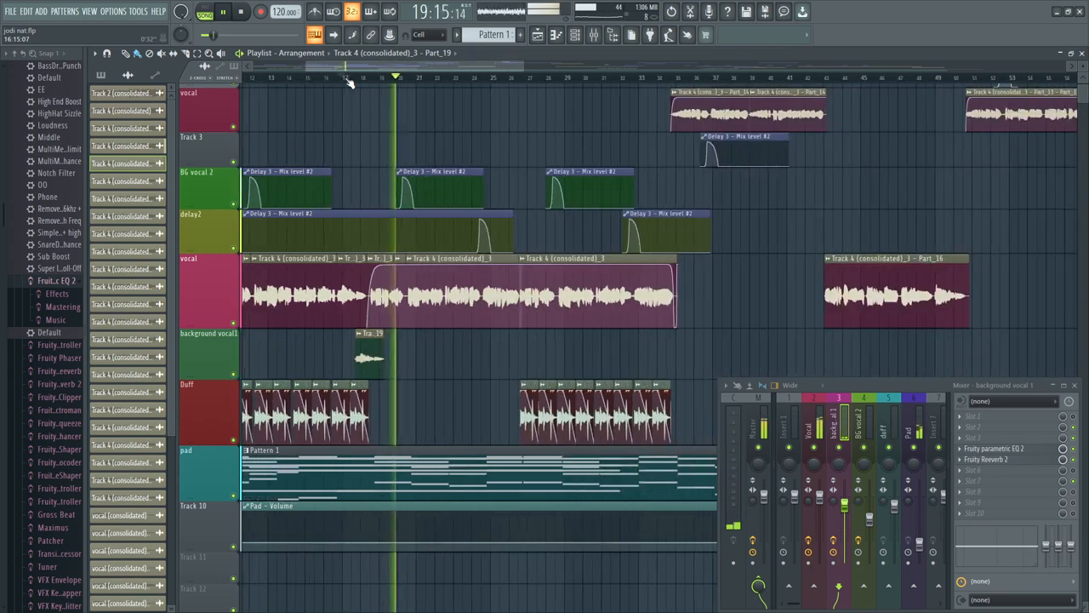
{"action": "scroll", "coordinate": [379, 78], "scroll_direction": "up", "scroll_amount": 2}
{"action": "scroll", "coordinate": [379, 79], "scroll_direction": "up", "scroll_amount": 2}
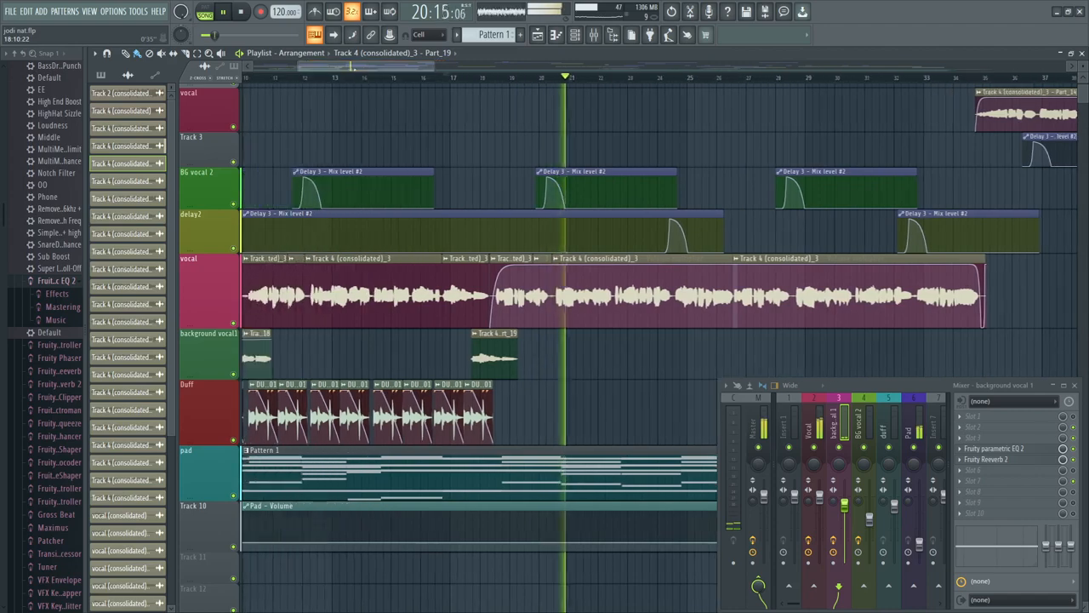
{"action": "scroll", "coordinate": [379, 78], "scroll_direction": "down", "scroll_amount": 4}
{"action": "scroll", "coordinate": [340, 80], "scroll_direction": "up", "scroll_amount": 1}
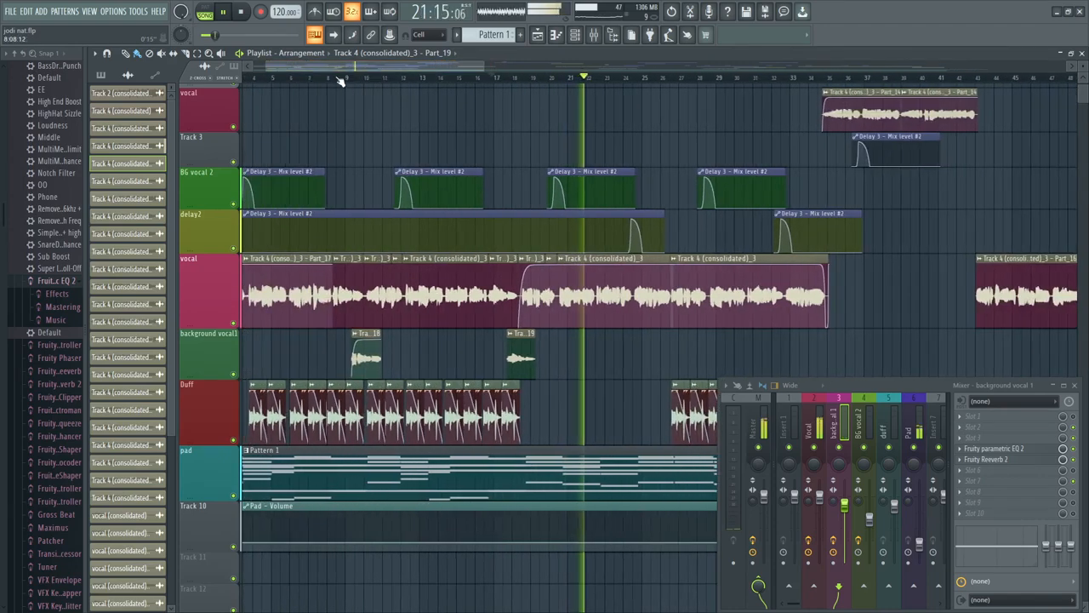
{"action": "scroll", "coordinate": [339, 80], "scroll_direction": "down", "scroll_amount": 4}
{"action": "scroll", "coordinate": [319, 78], "scroll_direction": "down", "scroll_amount": 1}
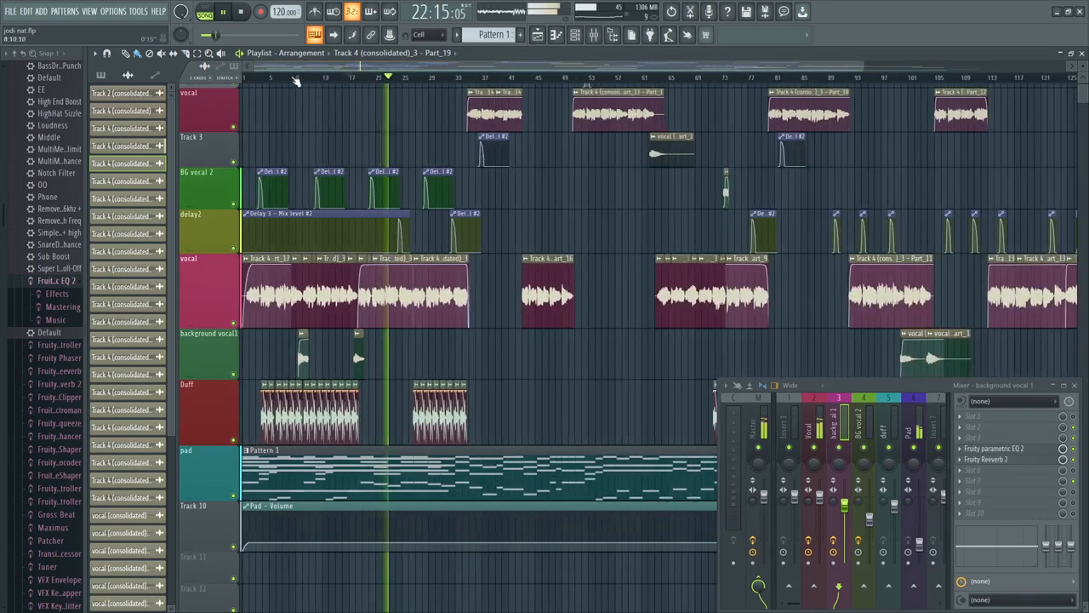
{"action": "scroll", "coordinate": [289, 82], "scroll_direction": "up", "scroll_amount": 2}
{"action": "scroll", "coordinate": [288, 82], "scroll_direction": "up", "scroll_amount": 2}
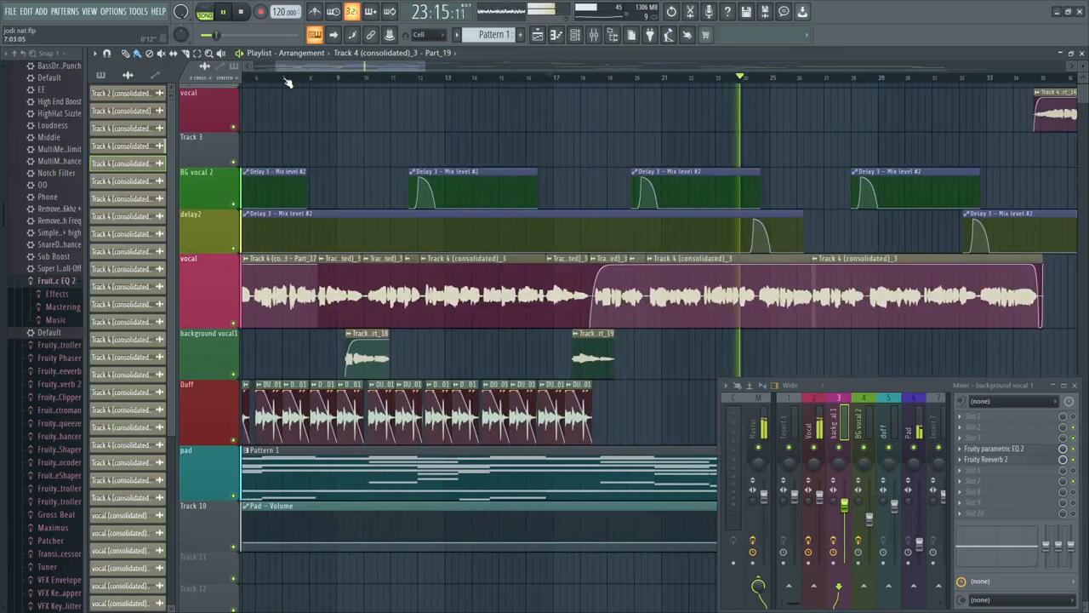
{"action": "key", "text": "space"}
Step: Examine the Part_19 clip's placement and the Fruity parametric EQ 2 curve on the background vocal 1 mixer track
{"action": "scroll", "coordinate": [288, 82], "scroll_direction": "down", "scroll_amount": 4}
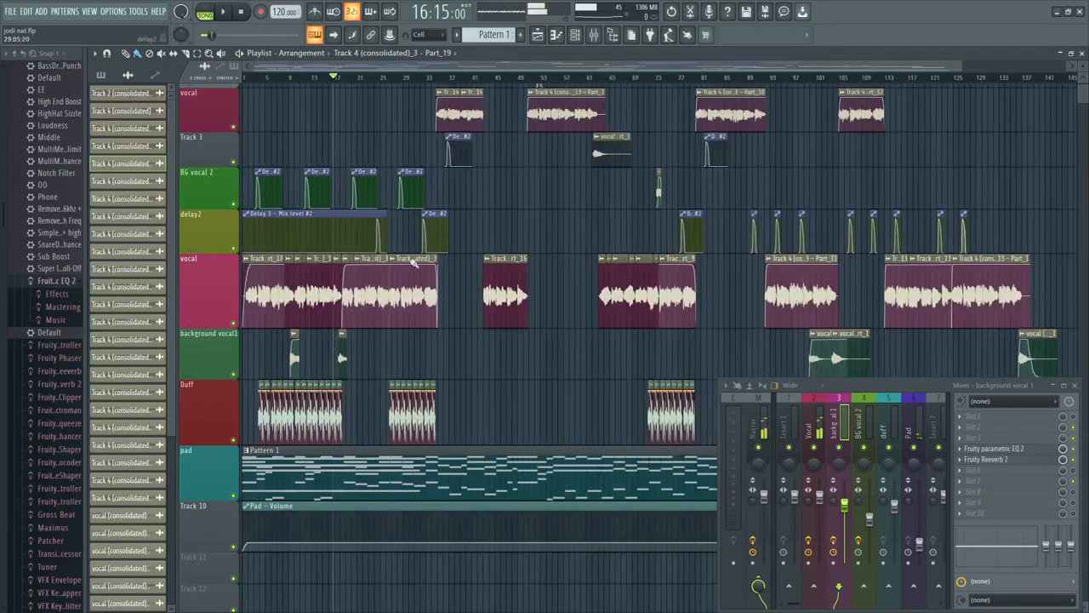
{"action": "scroll", "coordinate": [332, 83], "scroll_direction": "up", "scroll_amount": 1}
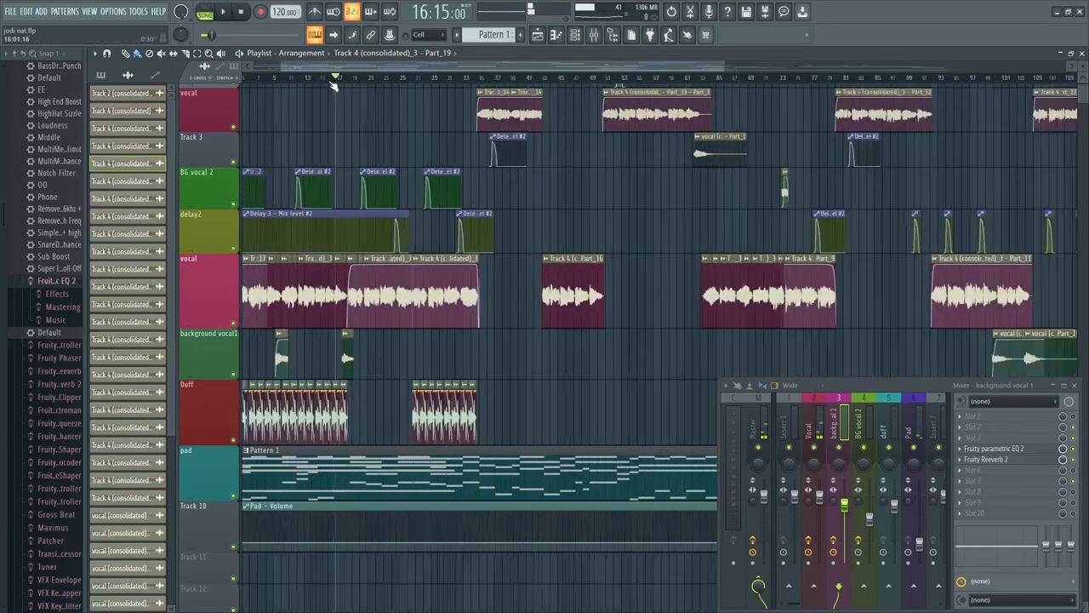
{"action": "scroll", "coordinate": [310, 81], "scroll_direction": "up", "scroll_amount": 3}
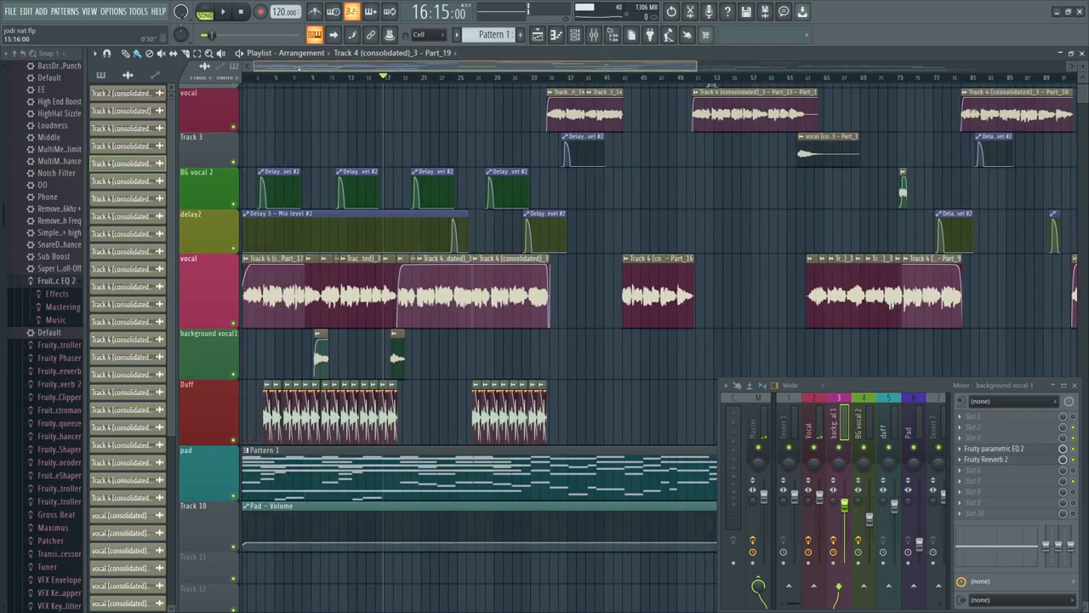
{"action": "scroll", "coordinate": [310, 81], "scroll_direction": "up", "scroll_amount": 1}
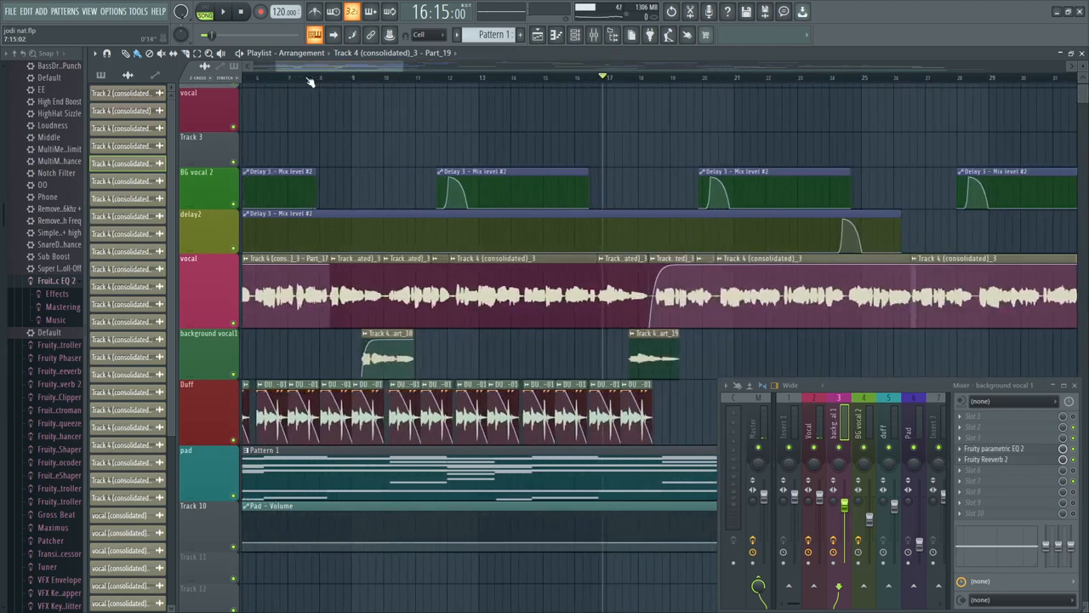
{"action": "scroll", "coordinate": [348, 81], "scroll_direction": "down", "scroll_amount": 3}
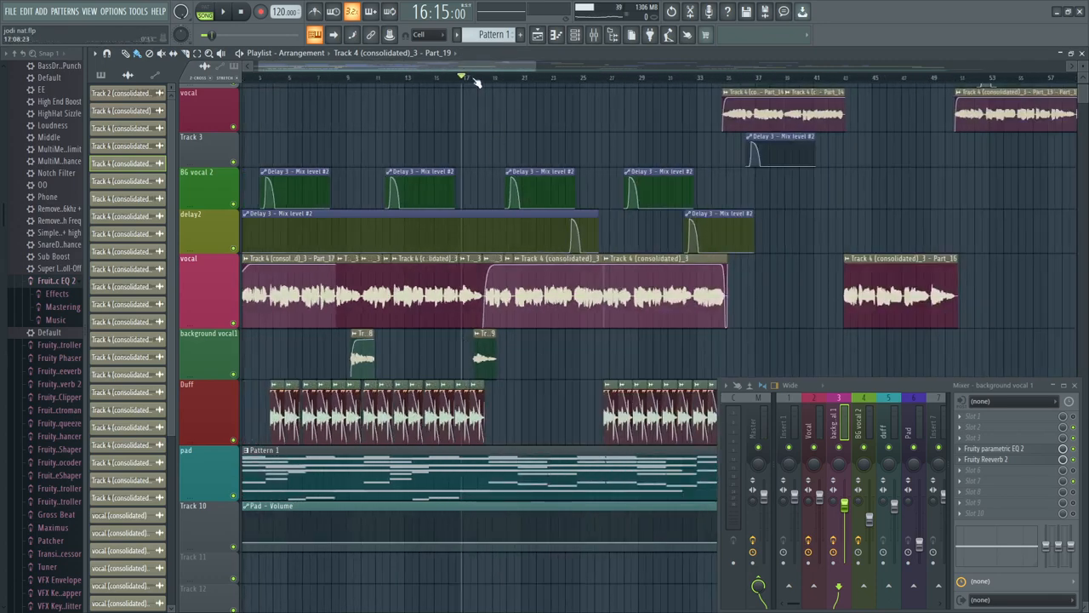
{"action": "scroll", "coordinate": [477, 81], "scroll_direction": "up", "scroll_amount": 4}
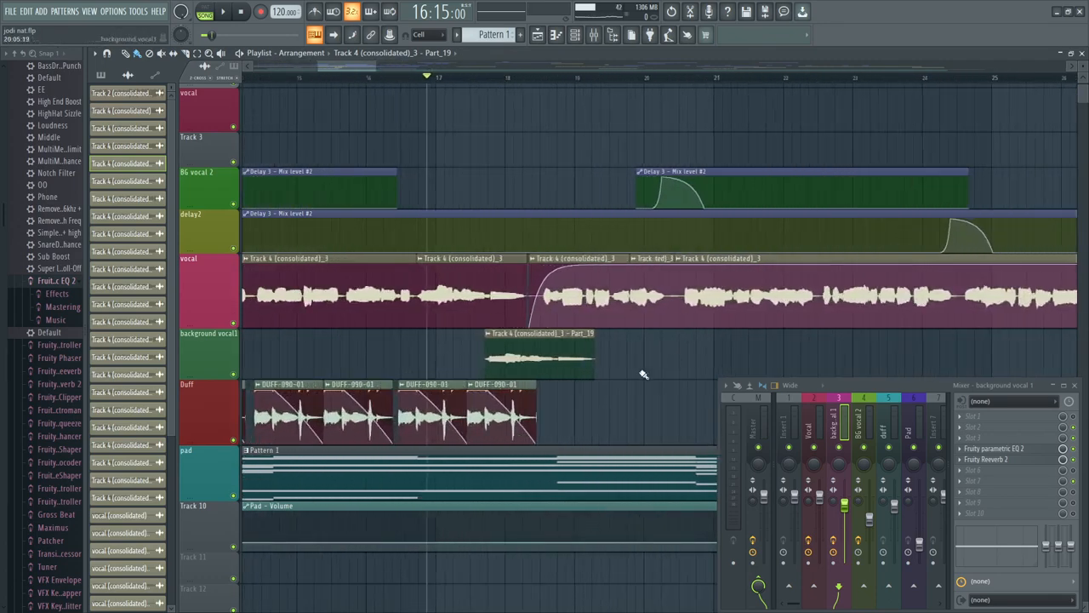
{"action": "scroll", "coordinate": [482, 78], "scroll_direction": "down", "scroll_amount": 1}
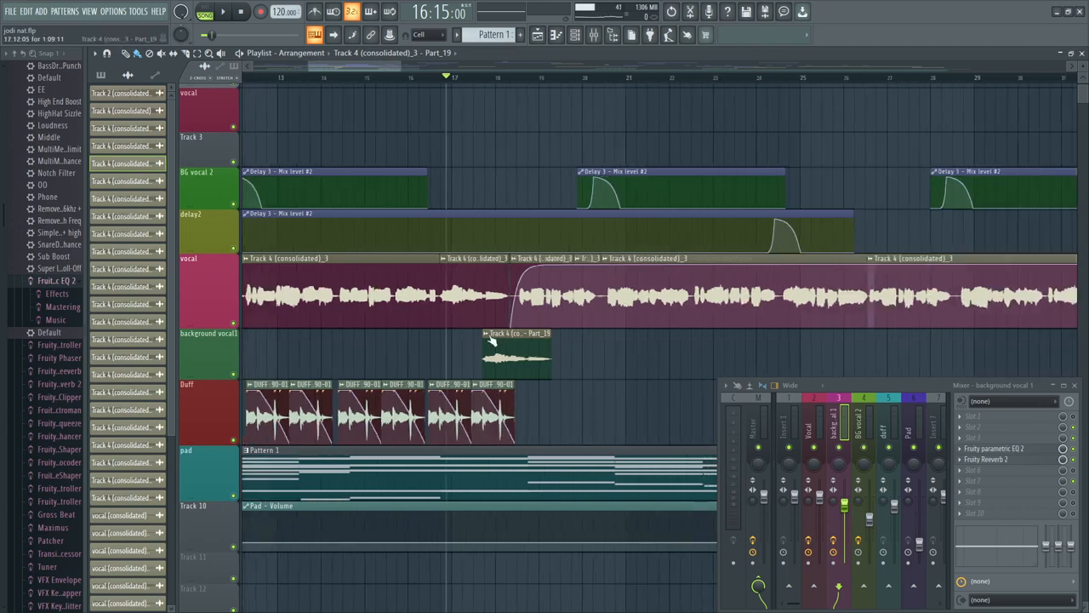
{"action": "left_click", "coordinate": [1000, 448]}
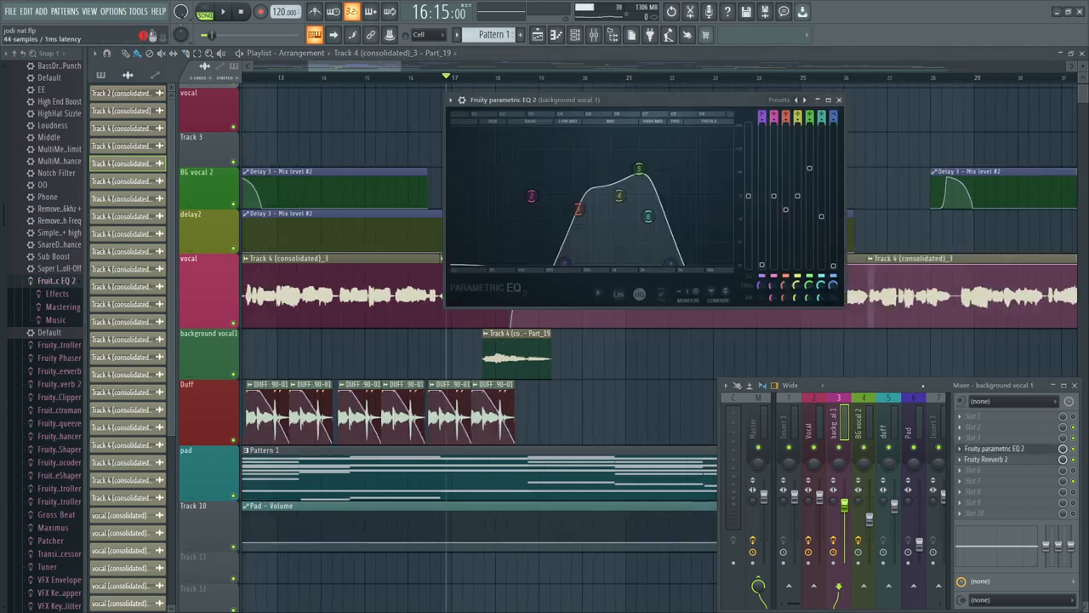
{"action": "left_click", "coordinate": [840, 101]}
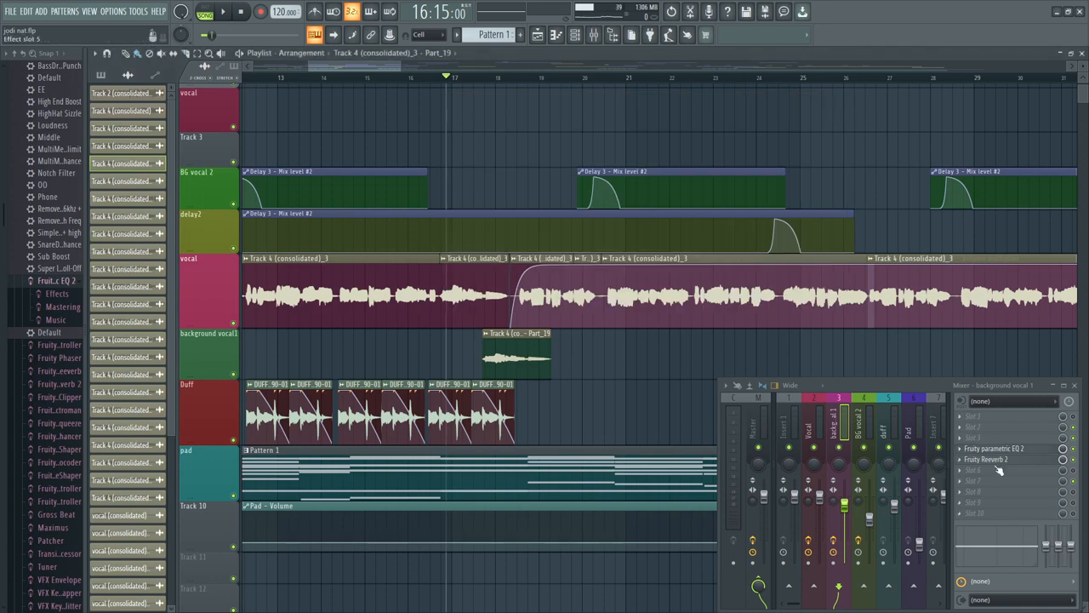
Step: Review both background vocal clips in the arrangement and play the song from bar 17, position 17:09
{"action": "scroll", "coordinate": [511, 81], "scroll_direction": "down", "scroll_amount": 2}
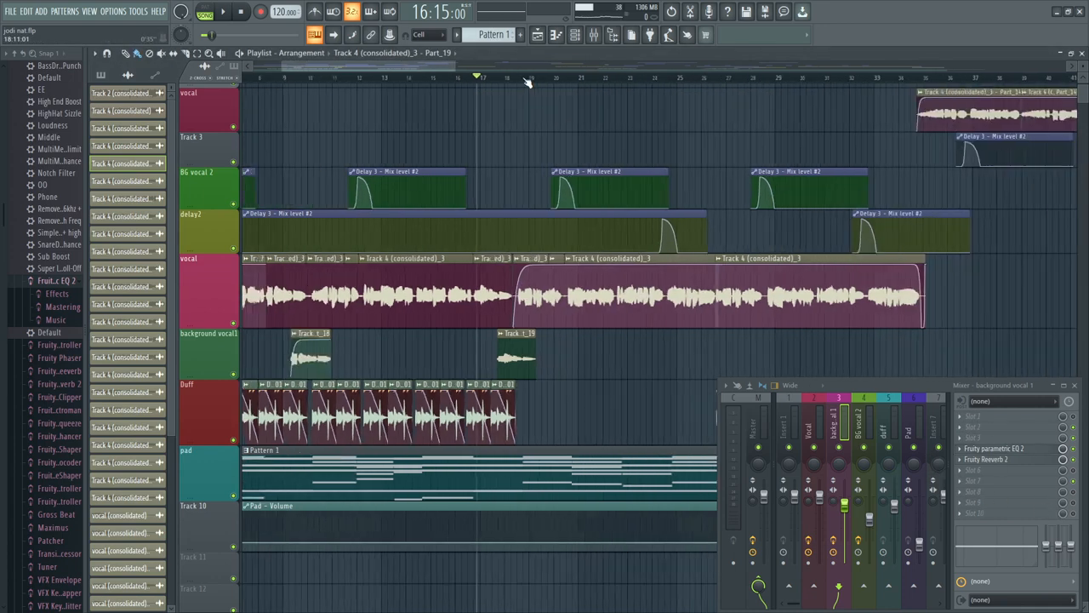
{"action": "left_click_drag", "start_coordinate": [391, 65], "coordinate": [369, 67]}
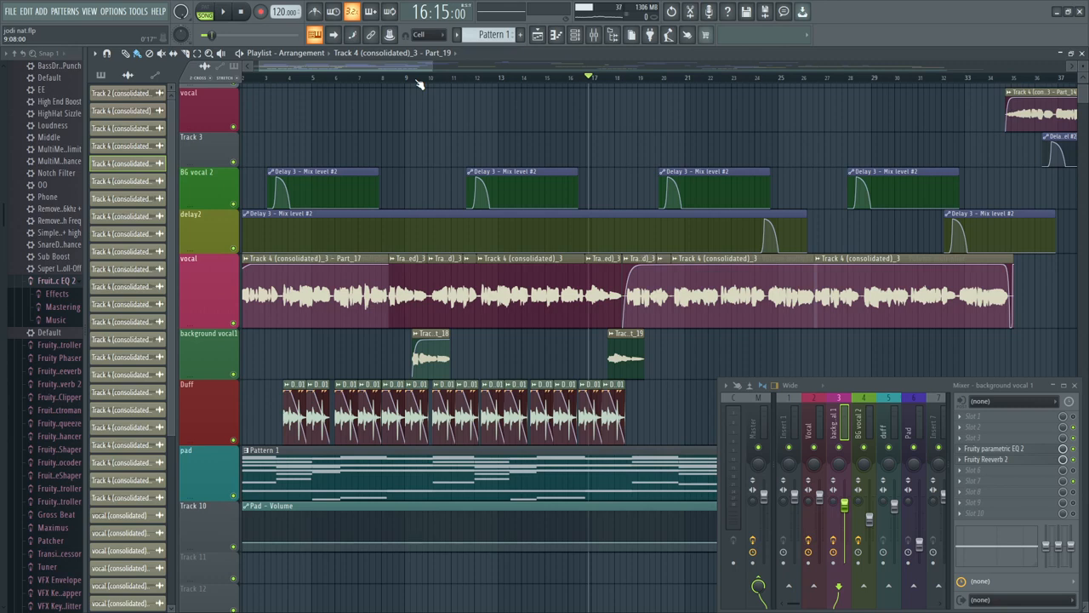
{"action": "scroll", "coordinate": [420, 83], "scroll_direction": "right", "scroll_amount": 6}
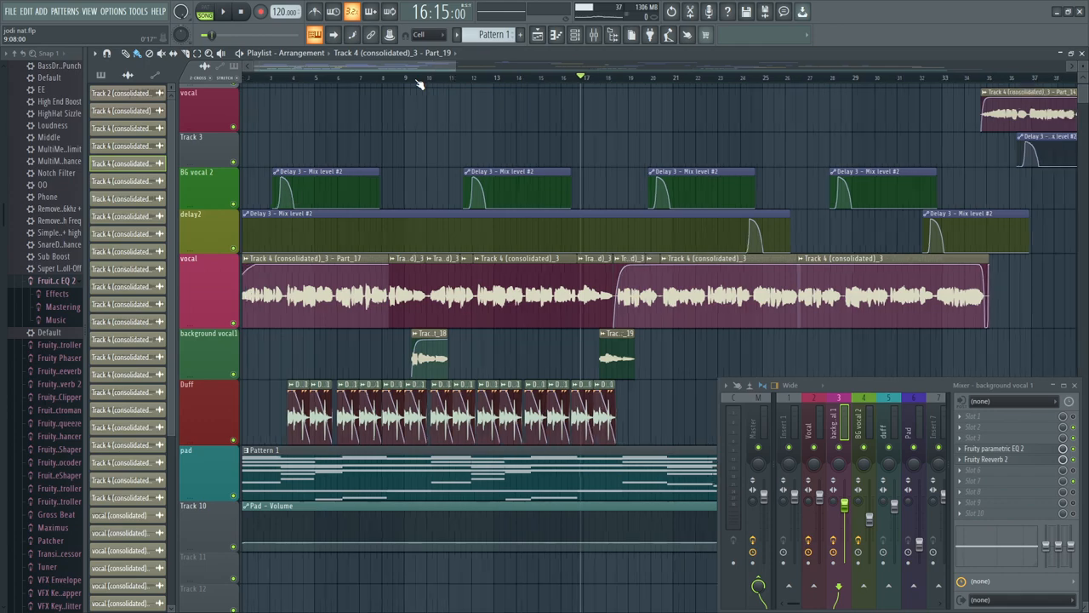
{"action": "scroll", "coordinate": [420, 83], "scroll_direction": "up", "scroll_amount": 1}
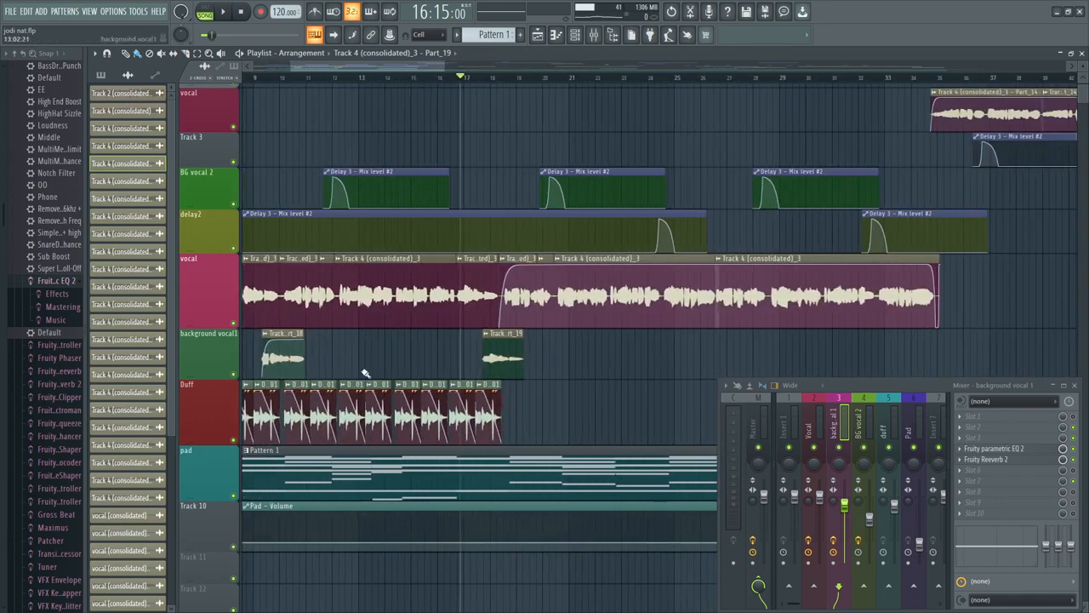
{"action": "scroll", "coordinate": [319, 79], "scroll_direction": "left", "scroll_amount": 2}
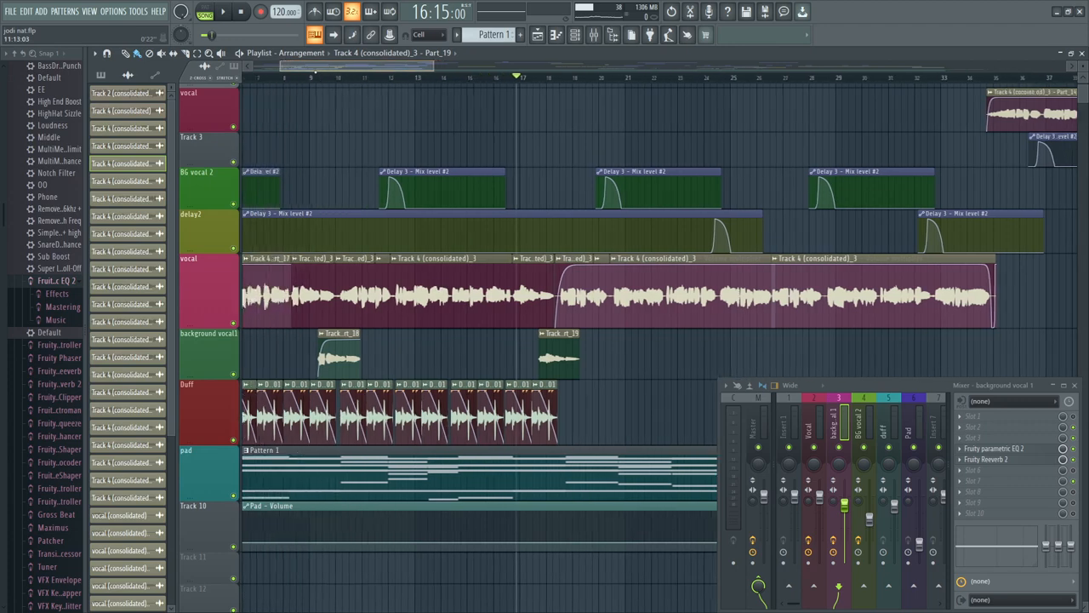
{"action": "scroll", "coordinate": [319, 79], "scroll_direction": "down", "scroll_amount": 1}
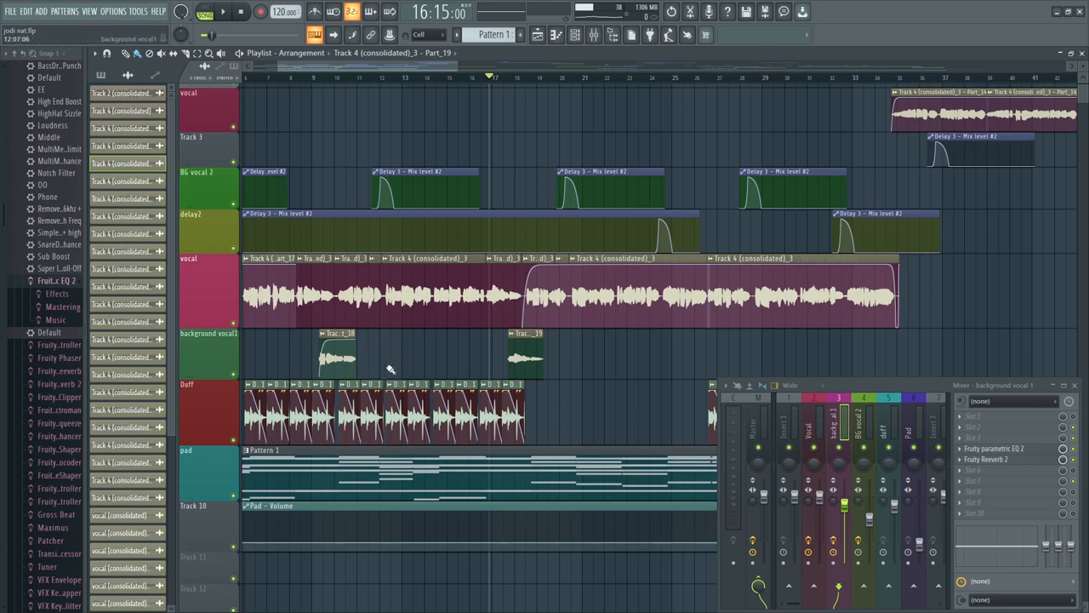
{"action": "scroll", "coordinate": [529, 80], "scroll_direction": "up", "scroll_amount": 4}
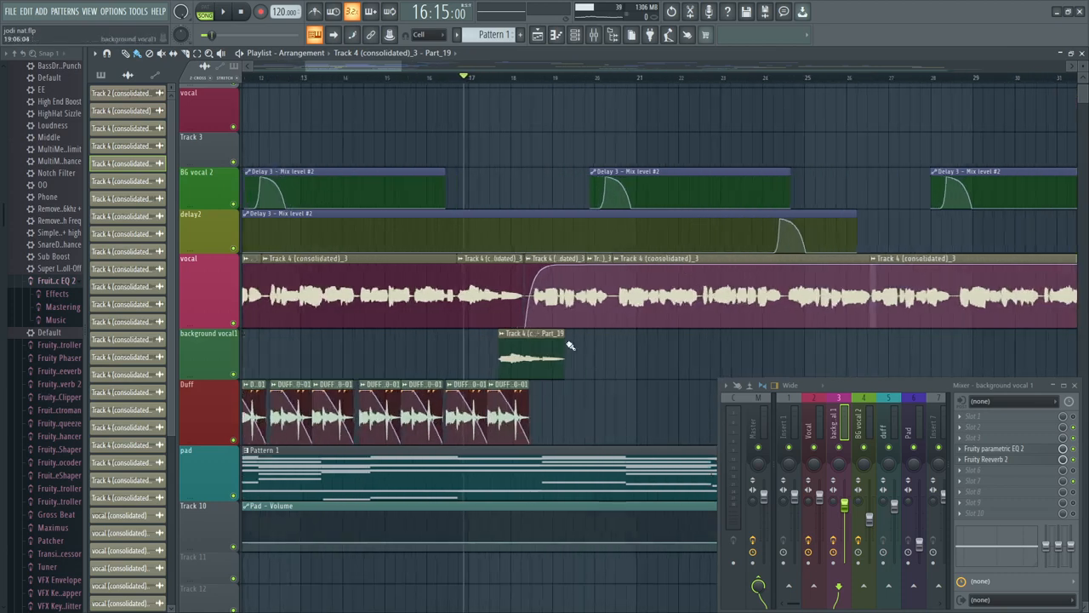
{"action": "scroll", "coordinate": [528, 79], "scroll_direction": "down", "scroll_amount": 5}
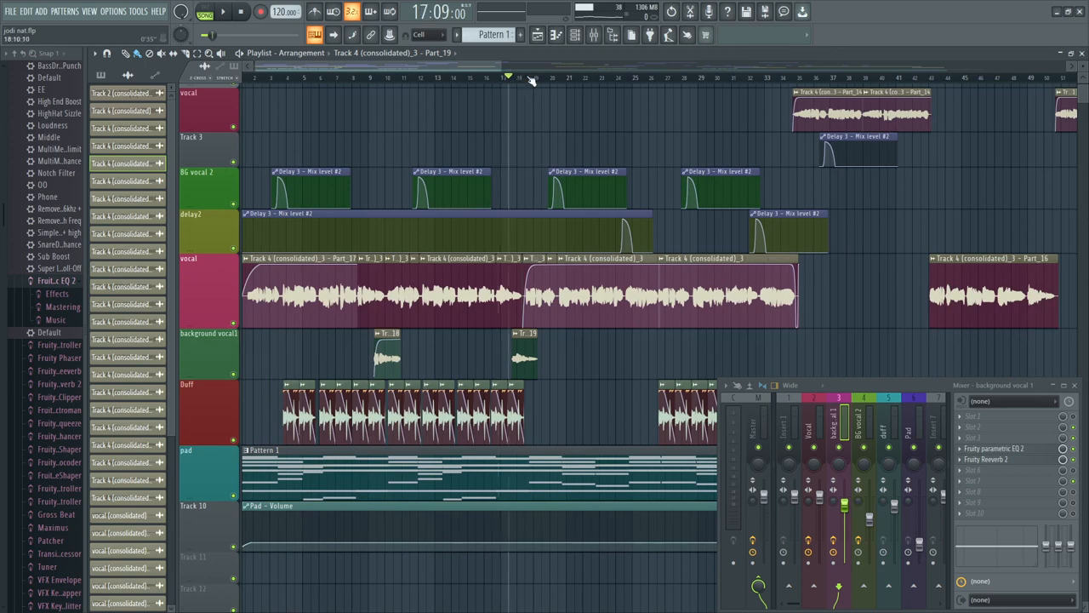
{"action": "key", "text": "space"}
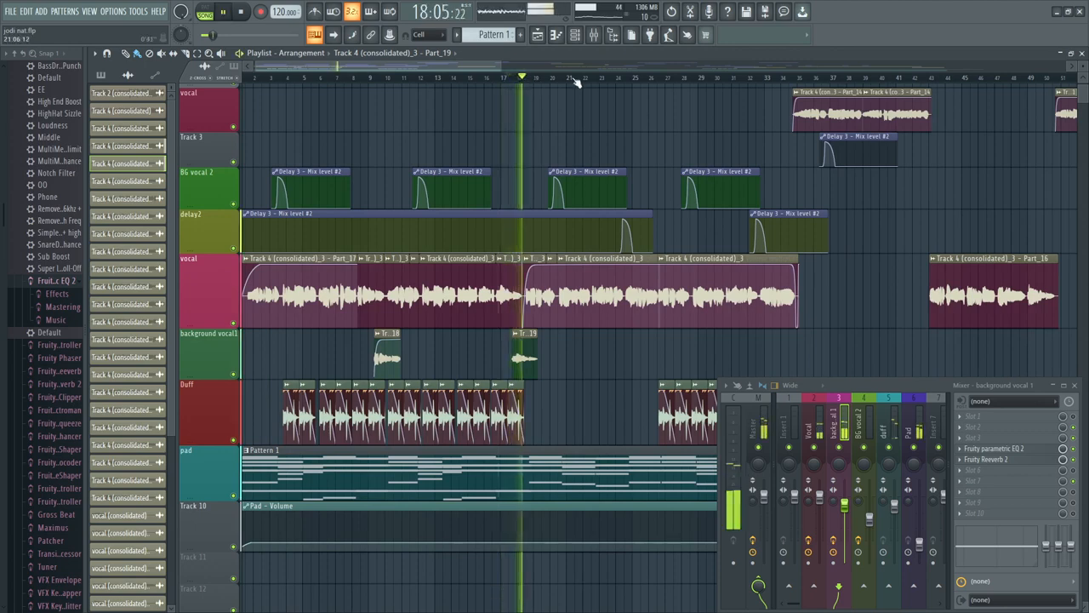
Step: Play the song from bar 72, position 72:09, to hear the BG vocal 2 clip and select the BG vocal 2 mixer track
{"action": "scroll", "coordinate": [576, 81], "scroll_direction": "down", "scroll_amount": 5}
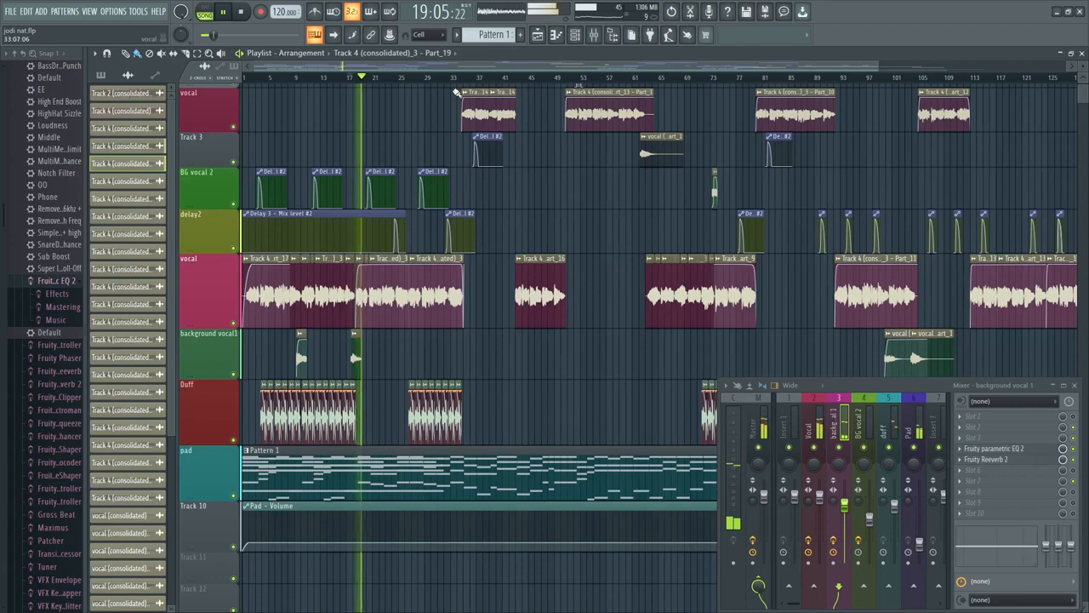
{"action": "key", "text": "space"}
{"action": "scroll", "coordinate": [805, 88], "scroll_direction": "up", "scroll_amount": 5}
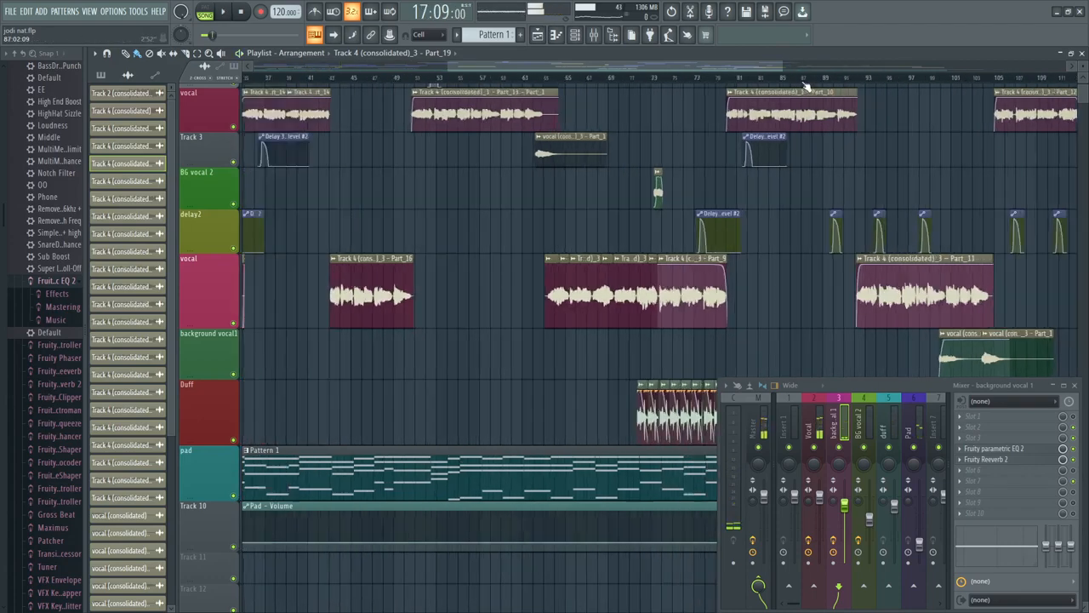
{"action": "left_click", "coordinate": [481, 84]}
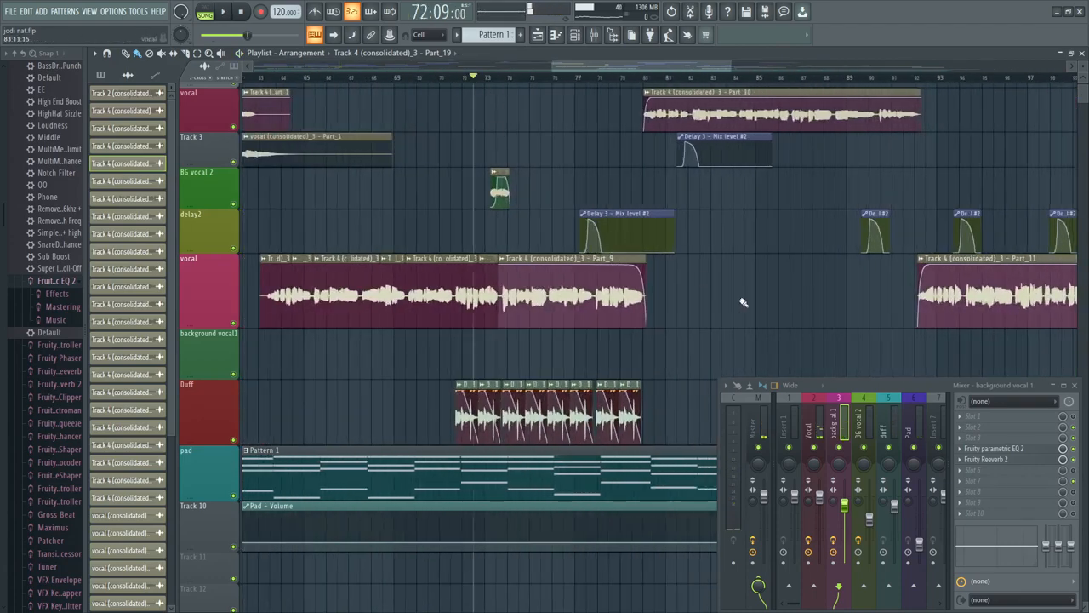
{"action": "key", "text": "space"}
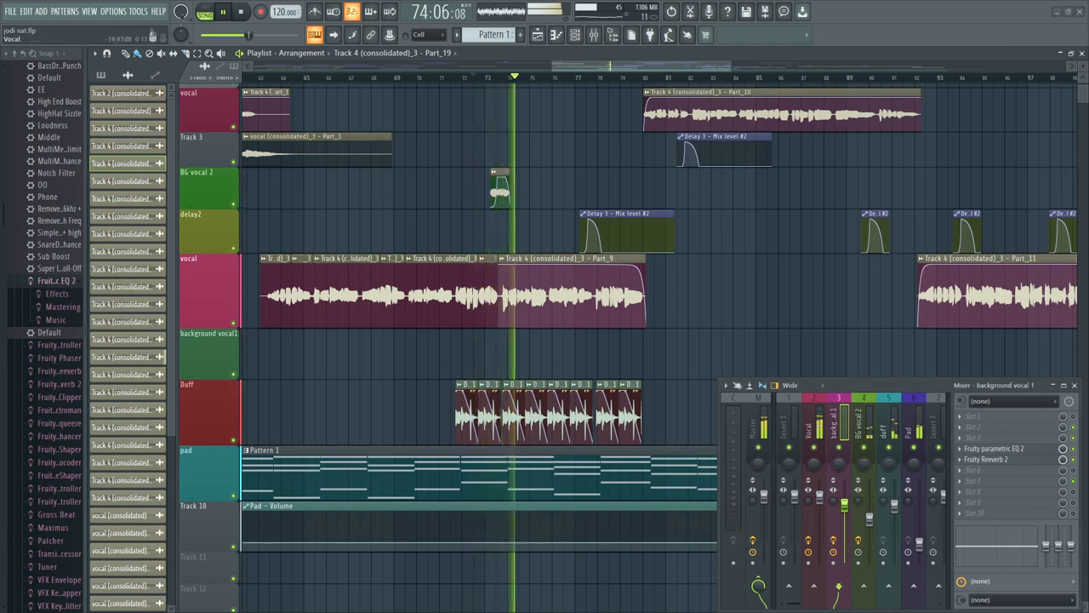
{"action": "left_click", "coordinate": [863, 422]}
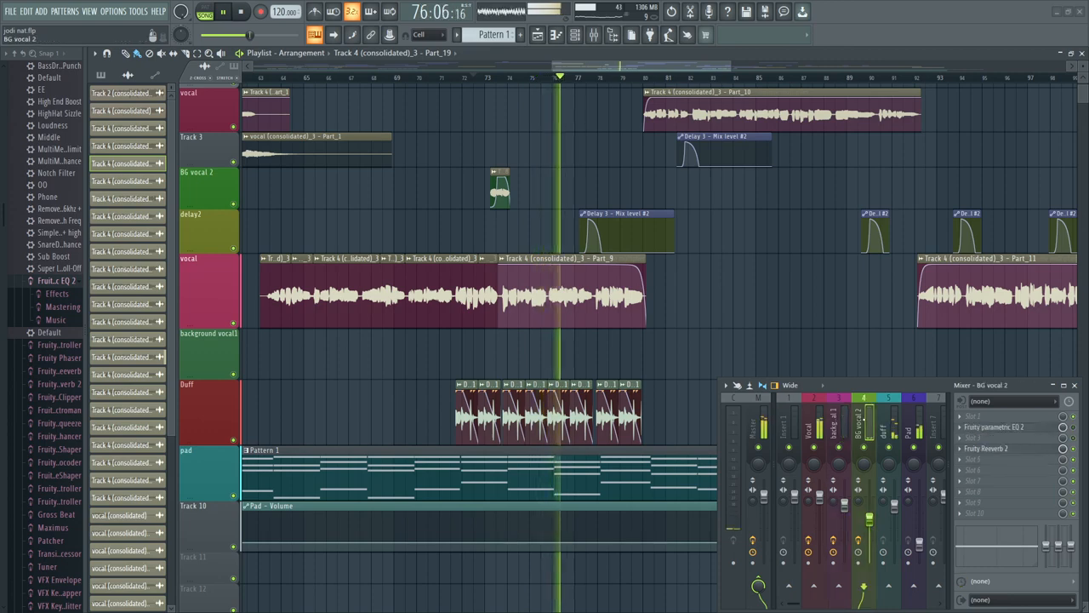
Step: Replay the BG vocal 2 clip against the lead vocal from bar 73, and stop playback
{"action": "left_click", "coordinate": [483, 77]}
{"action": "scroll", "coordinate": [491, 79], "scroll_direction": "up", "scroll_amount": 2}
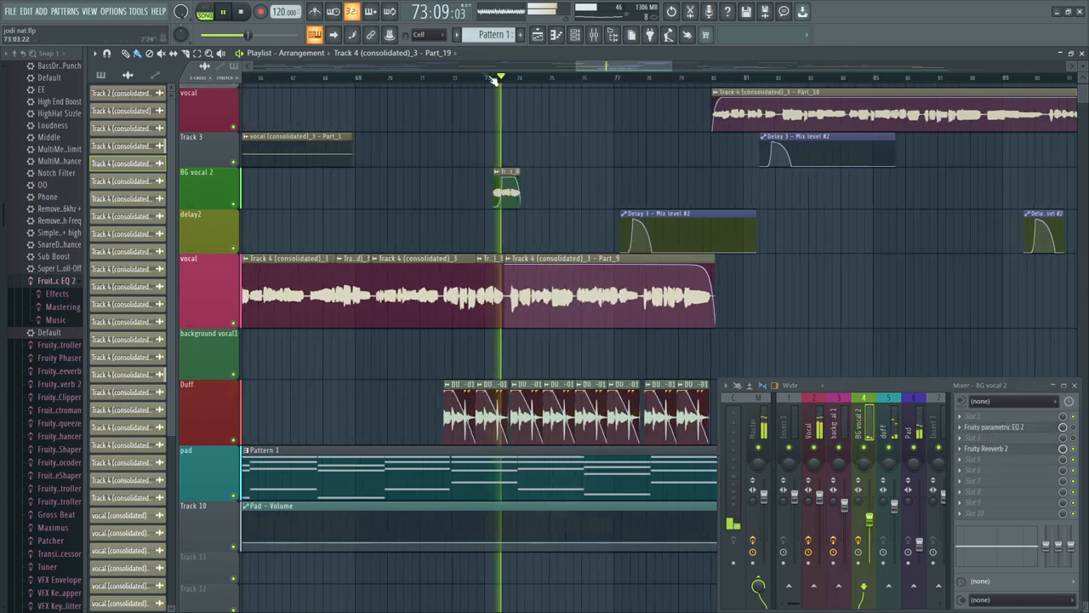
{"action": "scroll", "coordinate": [496, 78], "scroll_direction": "up", "scroll_amount": 1}
{"action": "key", "text": "space"}
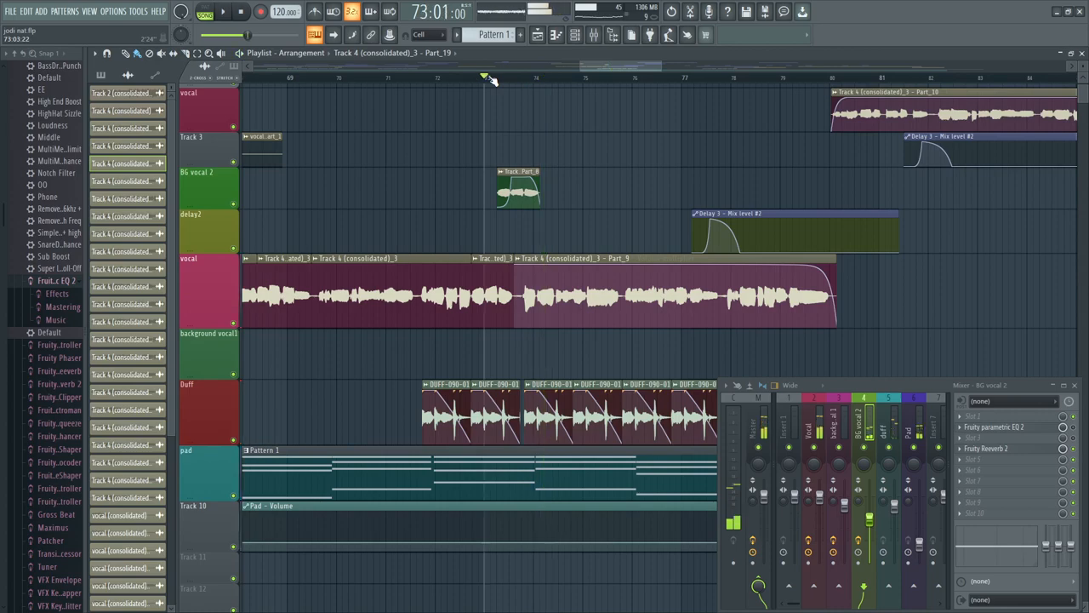
{"action": "scroll", "coordinate": [492, 79], "scroll_direction": "down", "scroll_amount": 2}
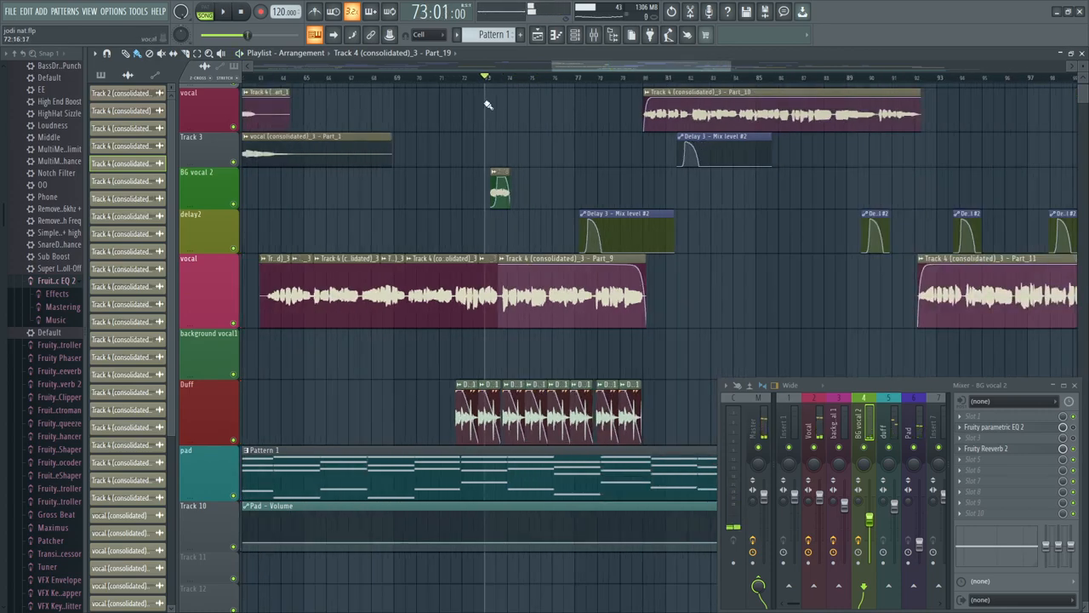
{"action": "scroll", "coordinate": [505, 87], "scroll_direction": "up", "scroll_amount": 2}
{"action": "scroll", "coordinate": [476, 80], "scroll_direction": "down", "scroll_amount": 4}
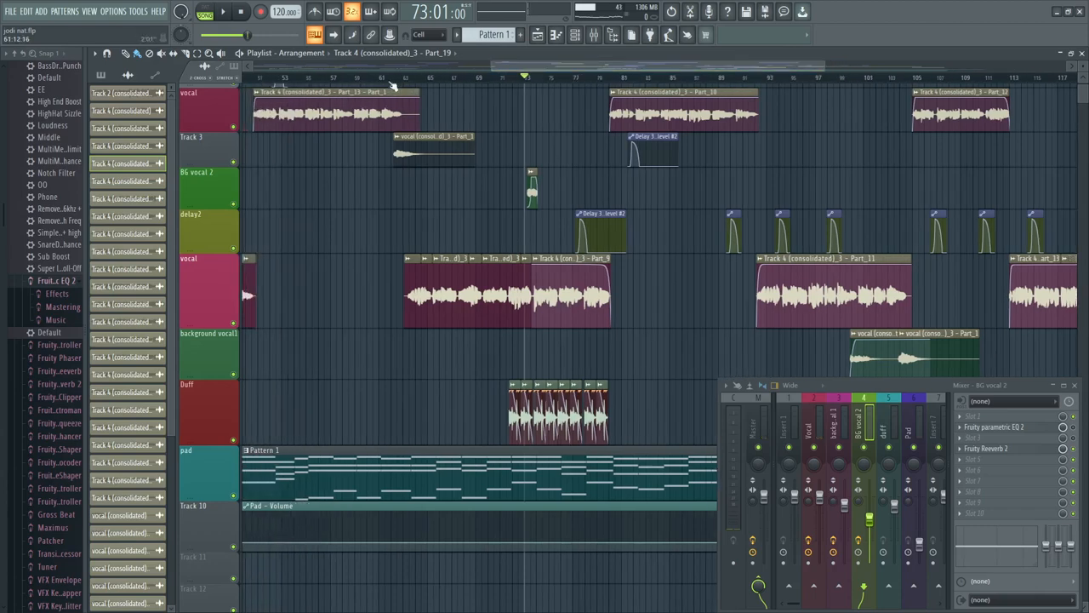
Step: Play from bar 61 to hear the vocal clip on Track 3 overlap the end of the upper vocal track's phrase
{"action": "left_click", "coordinate": [394, 85]}
{"action": "scroll", "coordinate": [393, 85], "scroll_direction": "up", "scroll_amount": 4}
{"action": "key", "text": "space"}
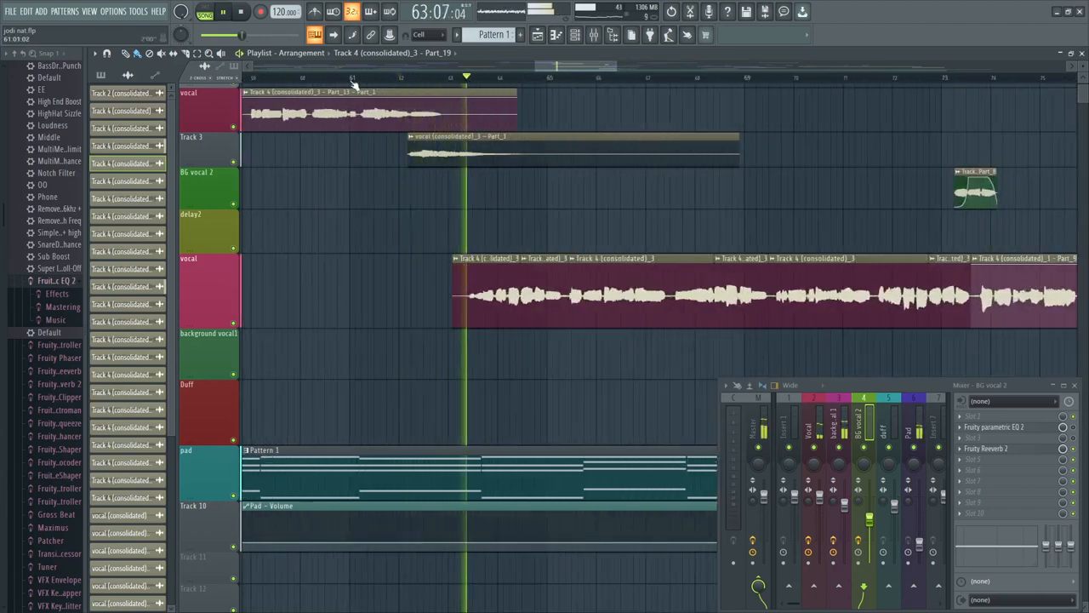
{"action": "left_click", "coordinate": [354, 81]}
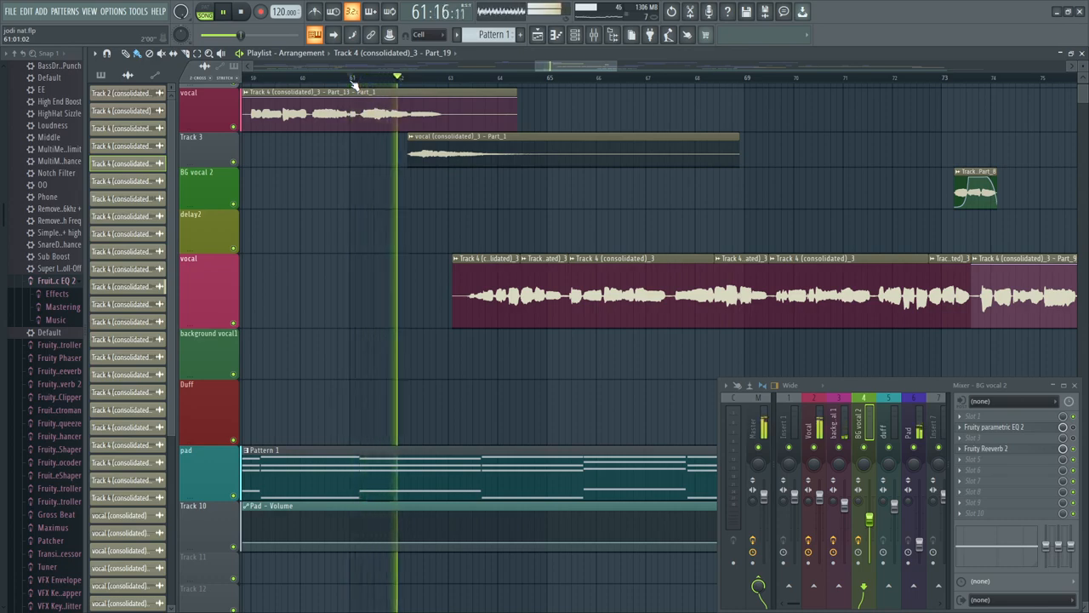
{"action": "scroll", "coordinate": [354, 82], "scroll_direction": "down", "scroll_amount": 5}
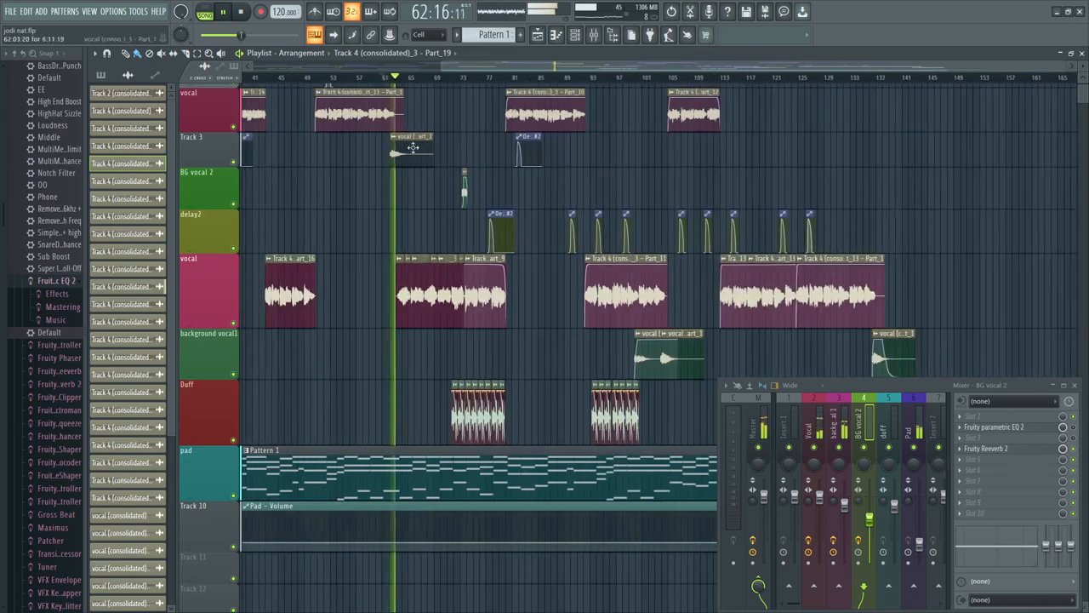
{"action": "key", "text": "space"}
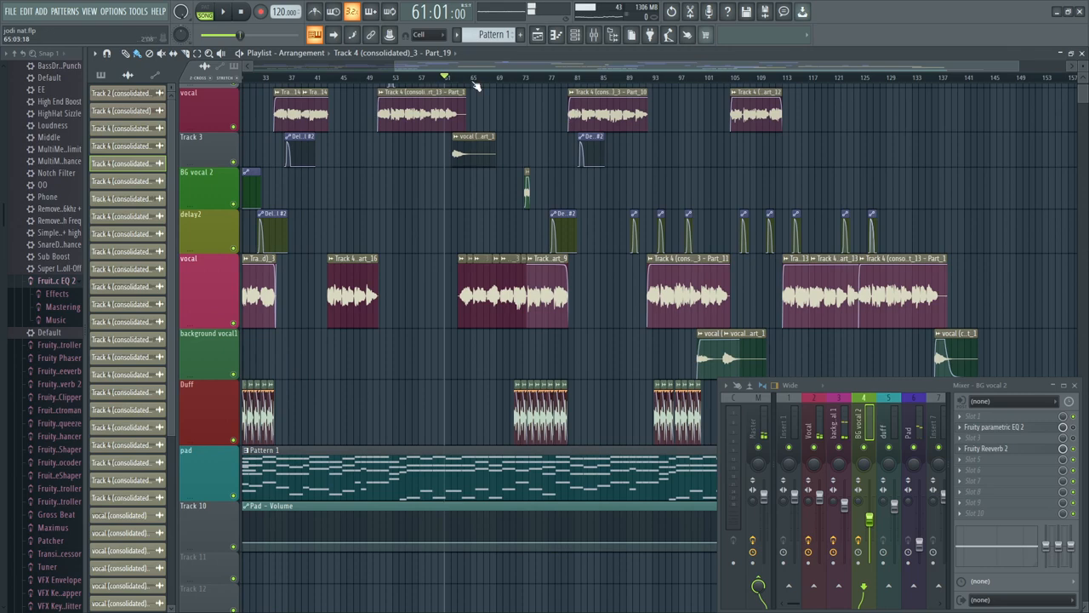
{"action": "scroll", "coordinate": [476, 86], "scroll_direction": "down", "scroll_amount": 2}
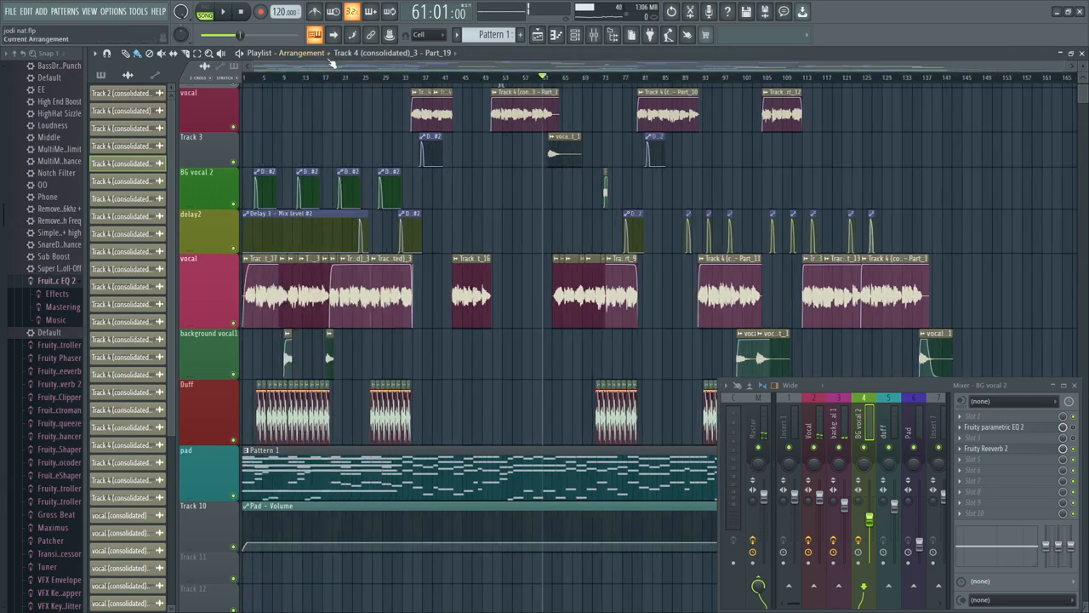
Step: Play the second background vocal 1 clip briefly from bar 17 for comparison
{"action": "left_click", "coordinate": [334, 85]}
{"action": "left_click", "coordinate": [326, 85]}
{"action": "key", "text": "space"}
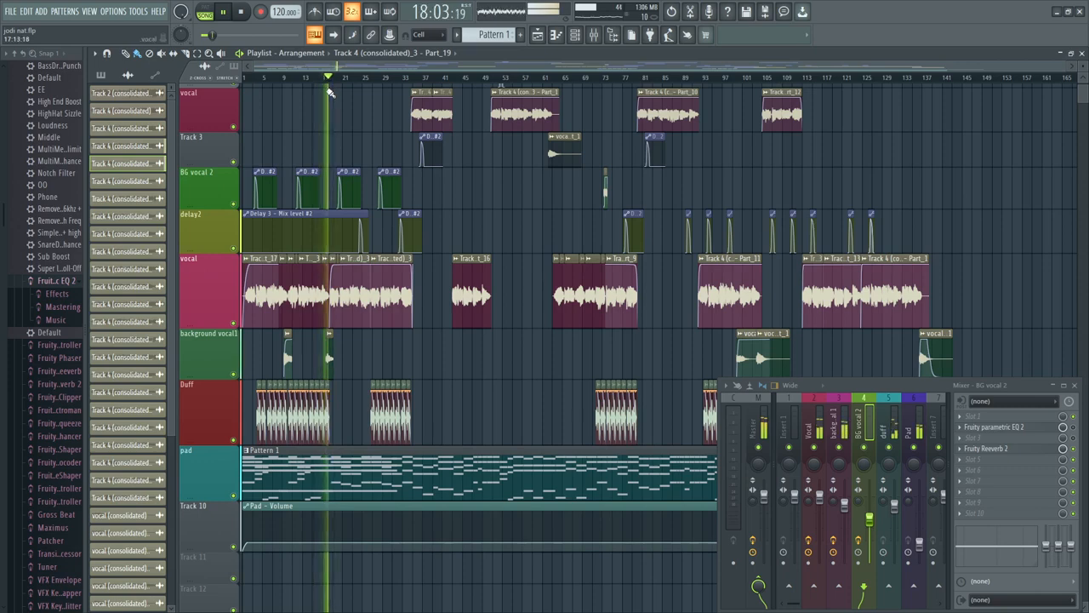
{"action": "key", "text": "space"}
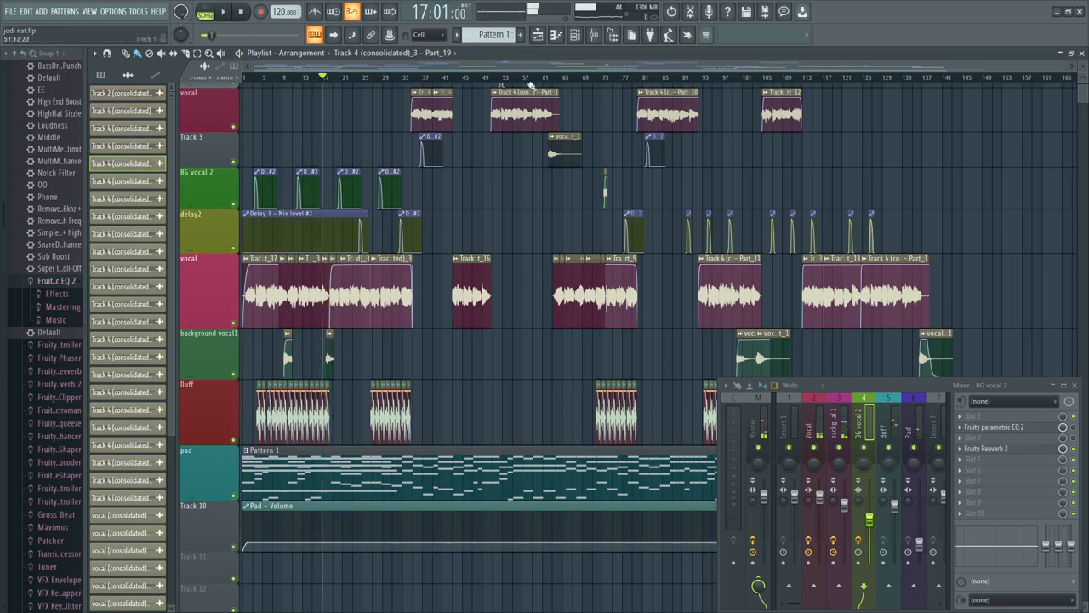
Step: Play from bar 59 through the end of the upper vocal phrase and into the Track 3 vocal clip
{"action": "left_click", "coordinate": [543, 79]}
{"action": "scroll", "coordinate": [545, 79], "scroll_direction": "up", "scroll_amount": 2}
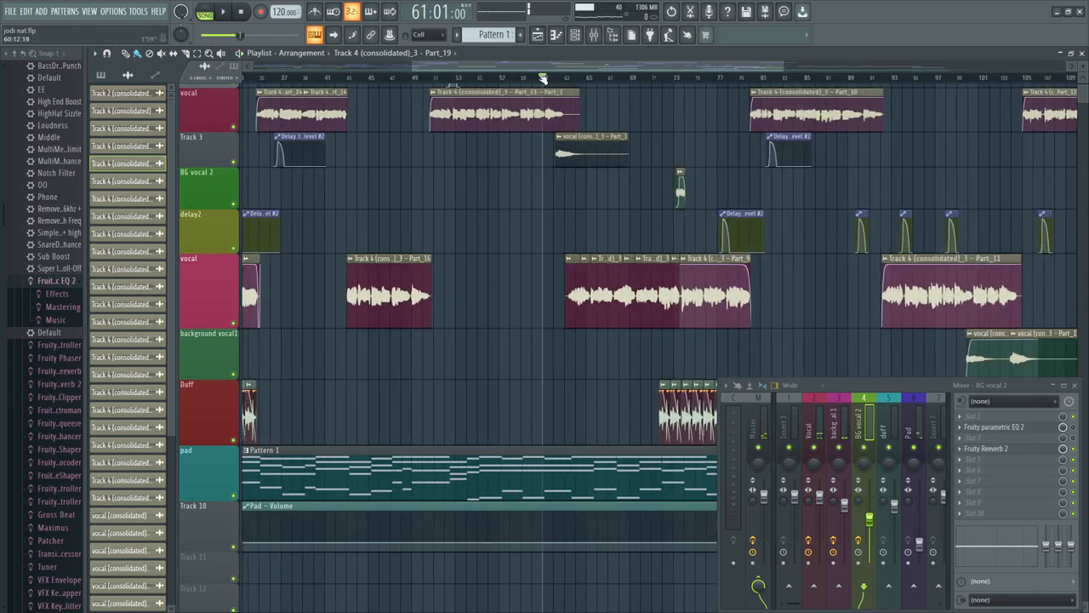
{"action": "left_click", "coordinate": [521, 79]}
{"action": "key", "text": "space"}
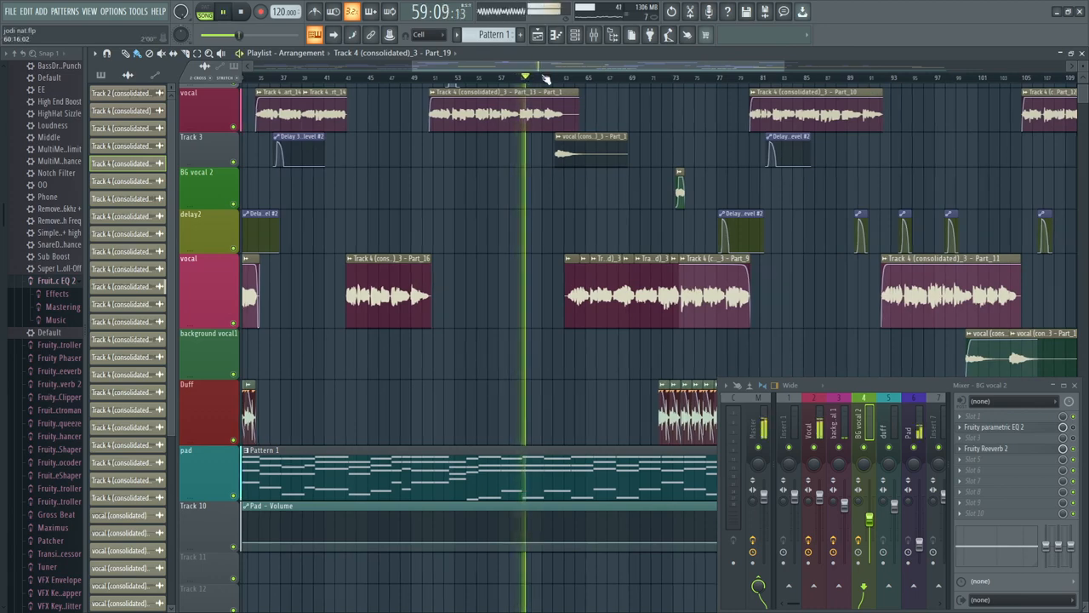
{"action": "scroll", "coordinate": [553, 79], "scroll_direction": "up", "scroll_amount": 3}
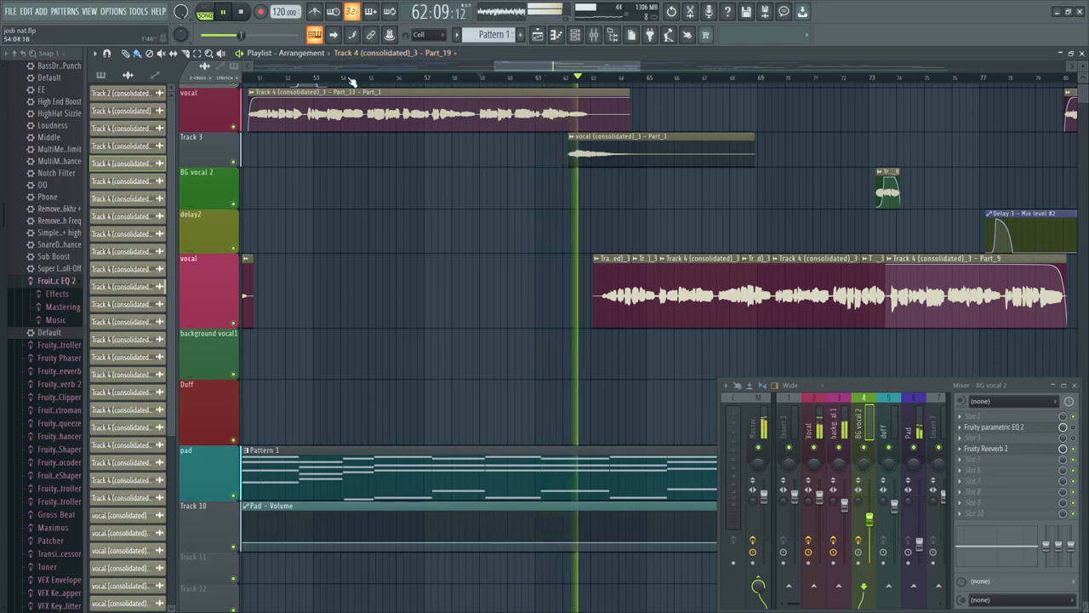
{"action": "scroll", "coordinate": [351, 80], "scroll_direction": "down", "scroll_amount": 4}
{"action": "scroll", "coordinate": [352, 80], "scroll_direction": "down", "scroll_amount": 2}
{"action": "key", "text": "space"}
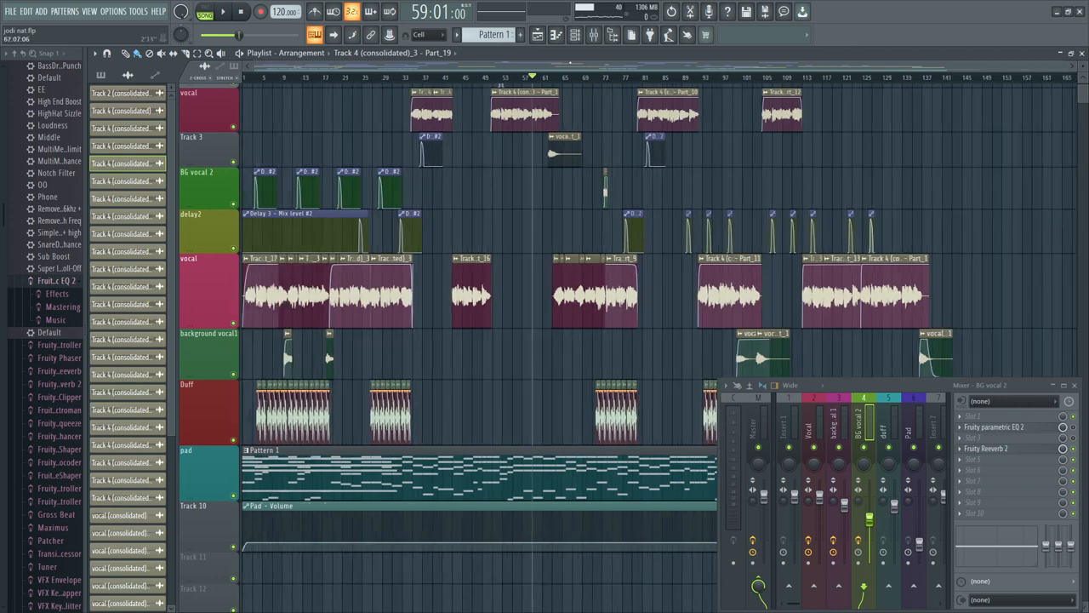
Step: Play the two adjoining background vocal 1 clips under the Part_11 lead vocal, starting from about bars 100 and 103
{"action": "left_click", "coordinate": [723, 77]}
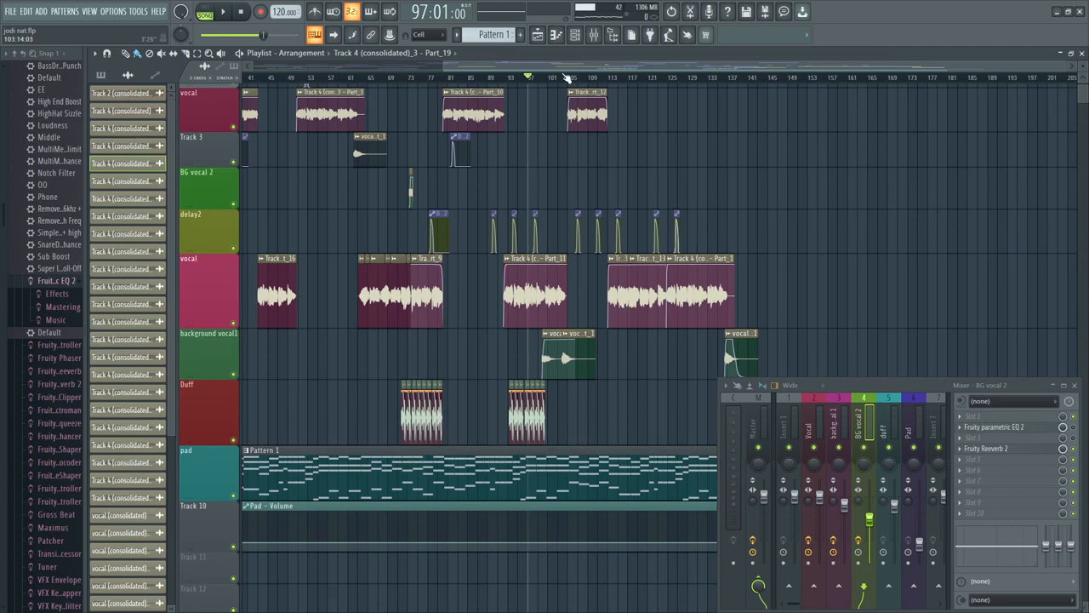
{"action": "scroll", "coordinate": [567, 77], "scroll_direction": "up", "scroll_amount": 4}
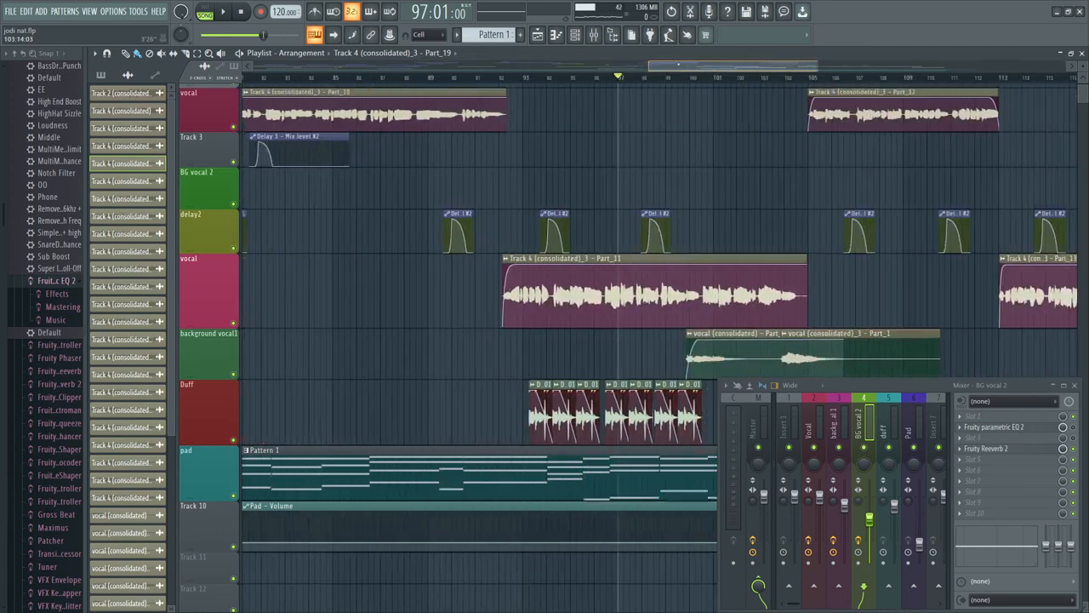
{"action": "left_click_drag", "start_coordinate": [678, 65], "coordinate": [687, 66]}
{"action": "left_click", "coordinate": [625, 77]}
{"action": "key", "text": "space"}
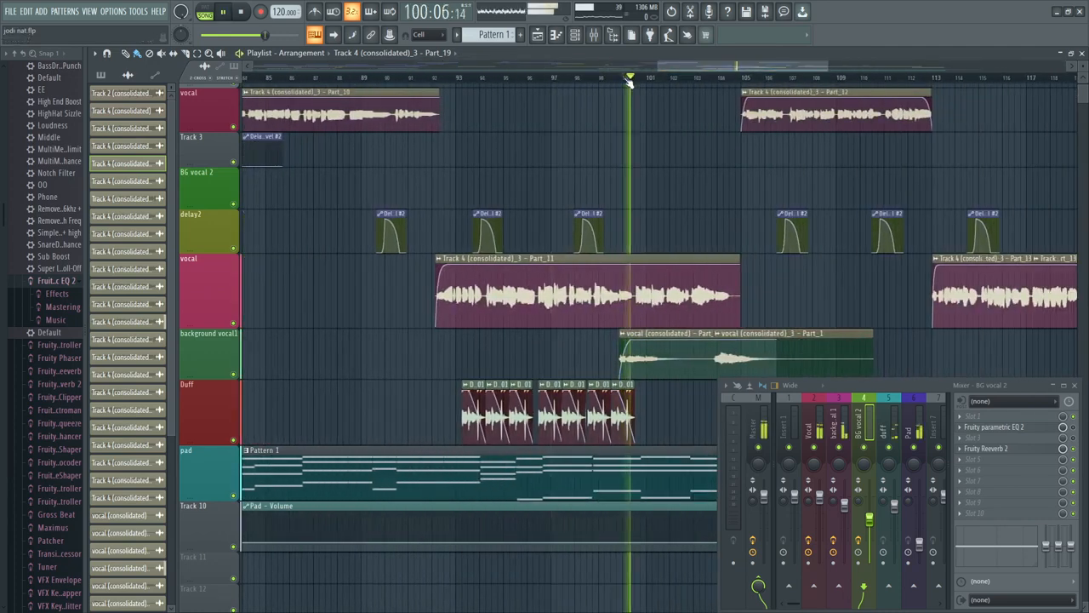
{"action": "left_click", "coordinate": [710, 77]}
{"action": "scroll", "coordinate": [722, 79], "scroll_direction": "down", "scroll_amount": 3}
{"action": "left_click_drag", "start_coordinate": [760, 66], "coordinate": [839, 66]}
{"action": "key", "text": "space"}
Step: Play the last background vocal 1 clip at the end of the song from bars 137 and 136
{"action": "left_click", "coordinate": [930, 77]}
{"action": "key", "text": "space"}
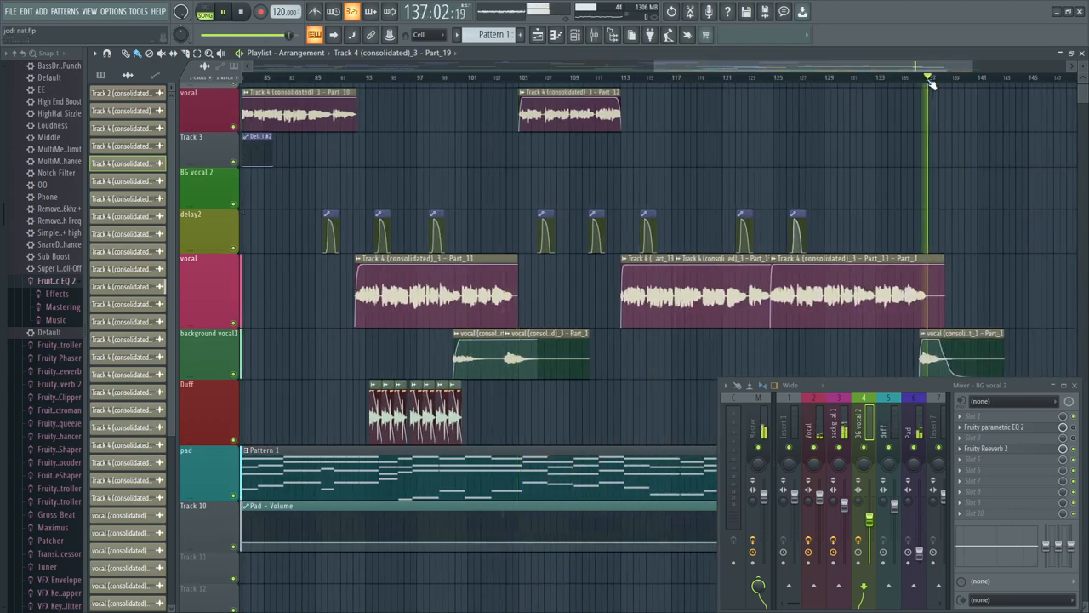
{"action": "left_click", "coordinate": [915, 77]}
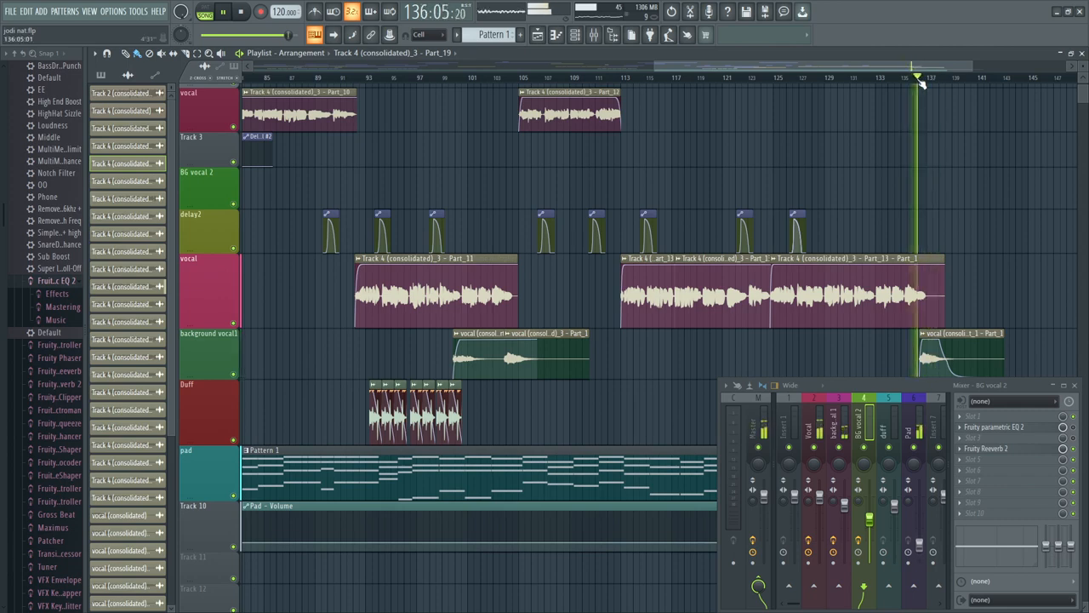
{"action": "scroll", "coordinate": [922, 82], "scroll_direction": "down", "scroll_amount": 3}
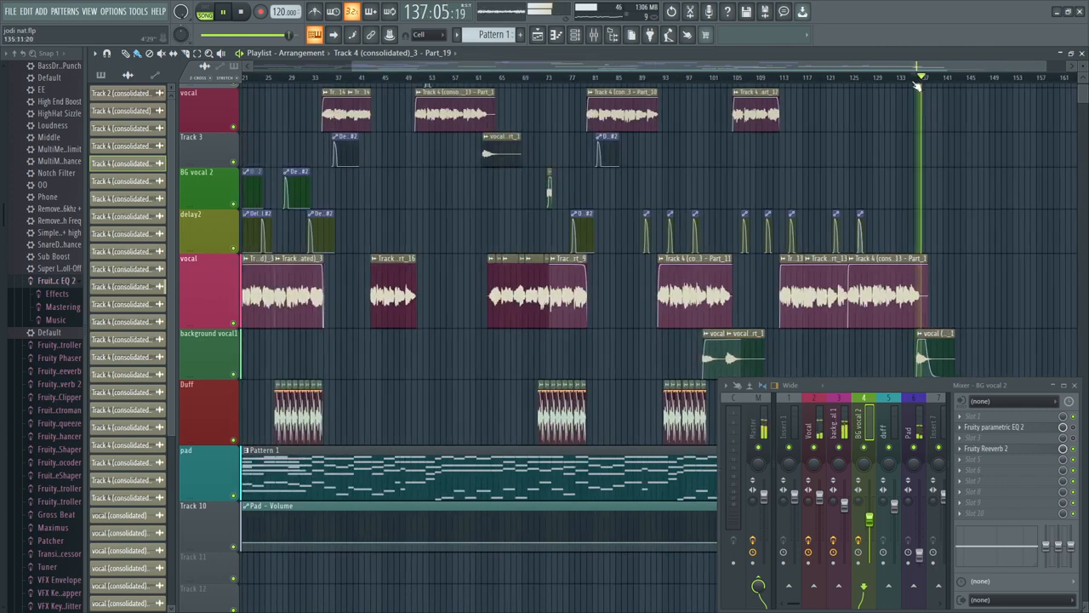
{"action": "key", "text": "space"}
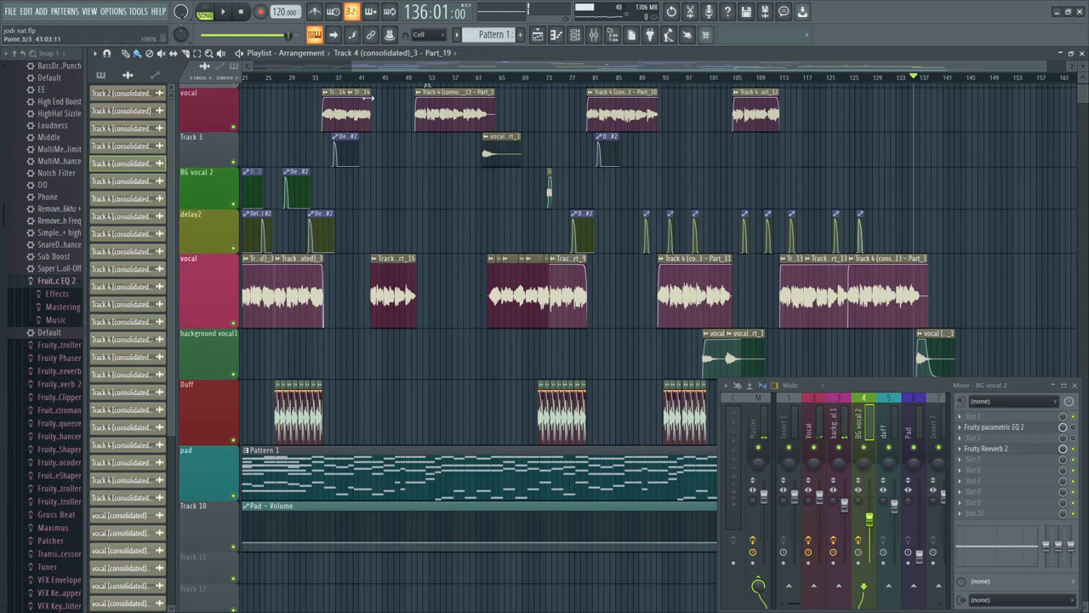
Step: Review the arrangement back to its opening and briefly play the first BG vocal 2 delay automation from bar 2, position 2:13
{"action": "scroll", "coordinate": [330, 85], "scroll_direction": "up", "scroll_amount": 1}
{"action": "scroll", "coordinate": [332, 85], "scroll_direction": "down", "scroll_amount": 1}
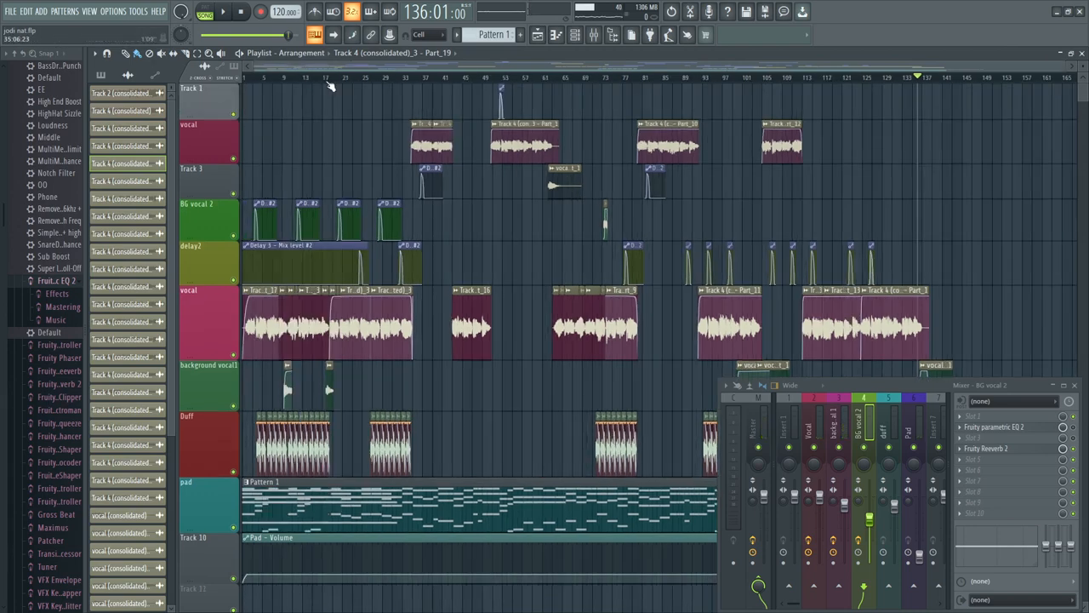
{"action": "scroll", "coordinate": [330, 85], "scroll_direction": "up", "scroll_amount": 3}
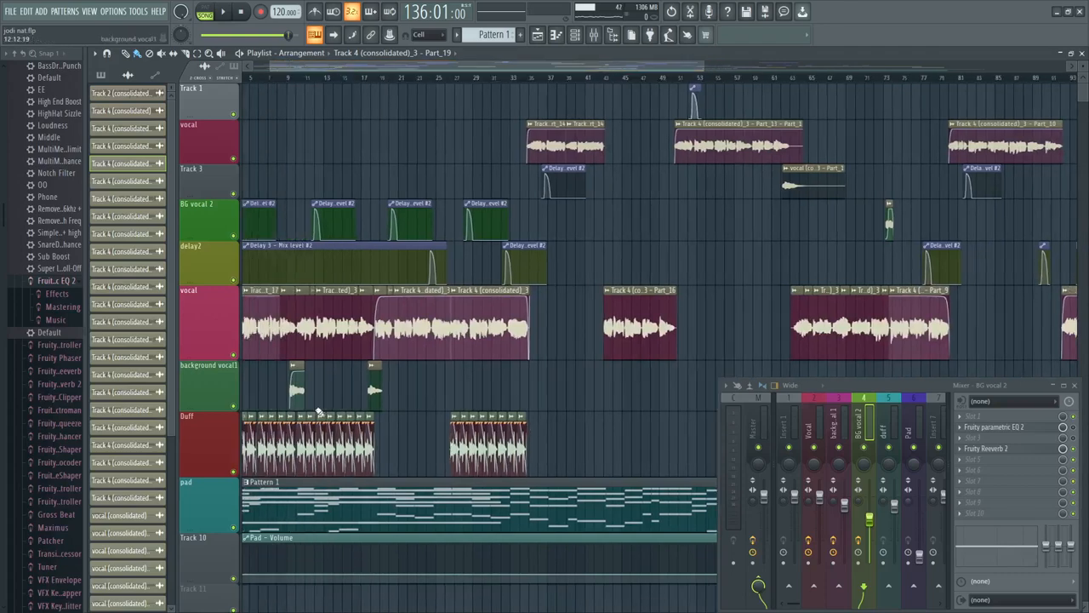
{"action": "scroll", "coordinate": [359, 84], "scroll_direction": "up", "scroll_amount": 2}
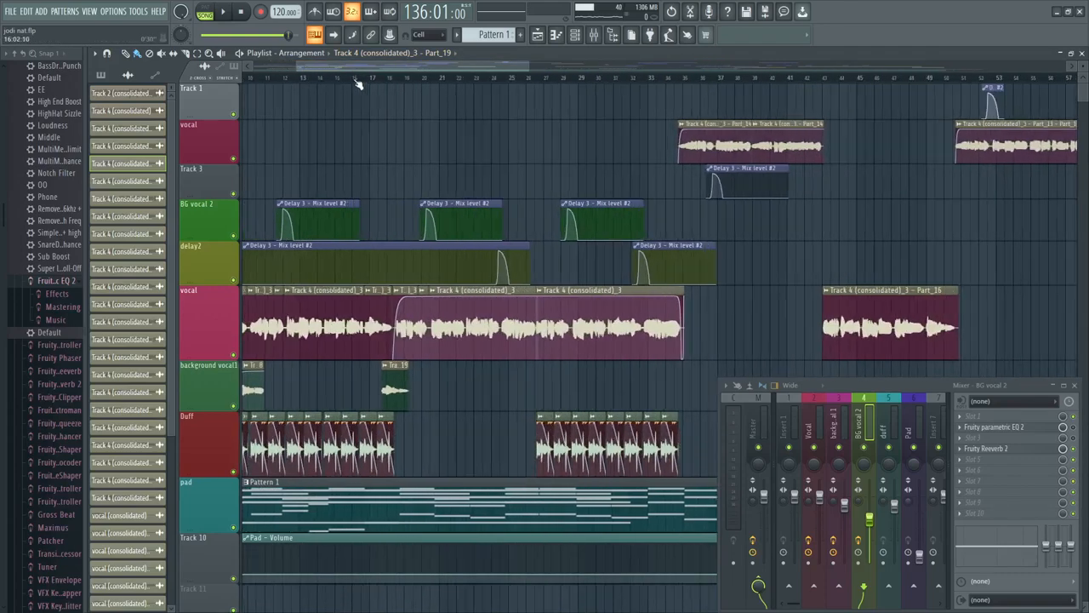
{"action": "scroll", "coordinate": [359, 84], "scroll_direction": "down", "scroll_amount": 3}
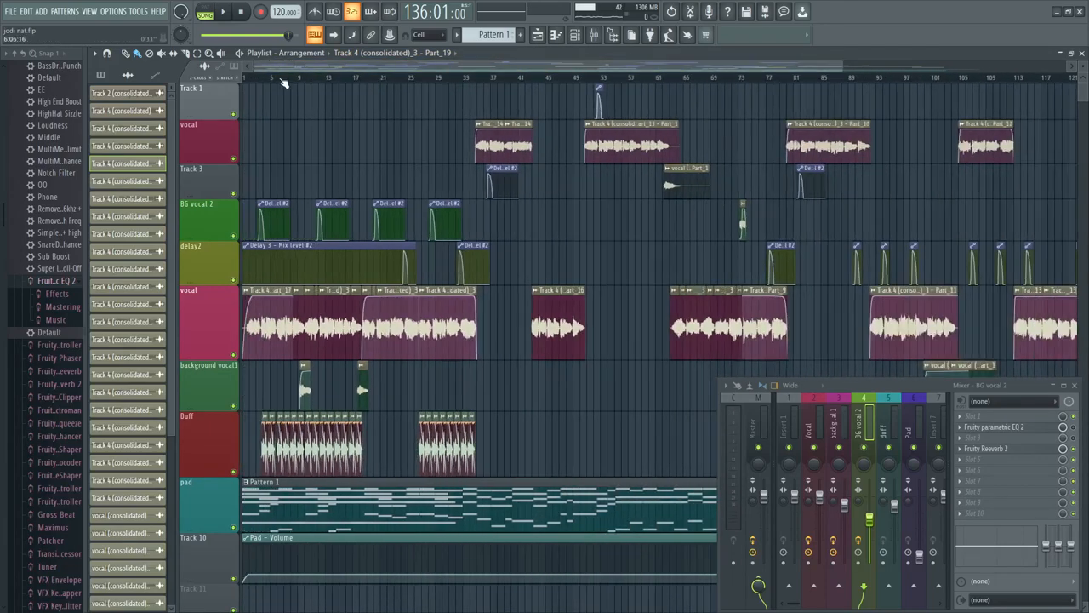
{"action": "scroll", "coordinate": [285, 83], "scroll_direction": "up", "scroll_amount": 5}
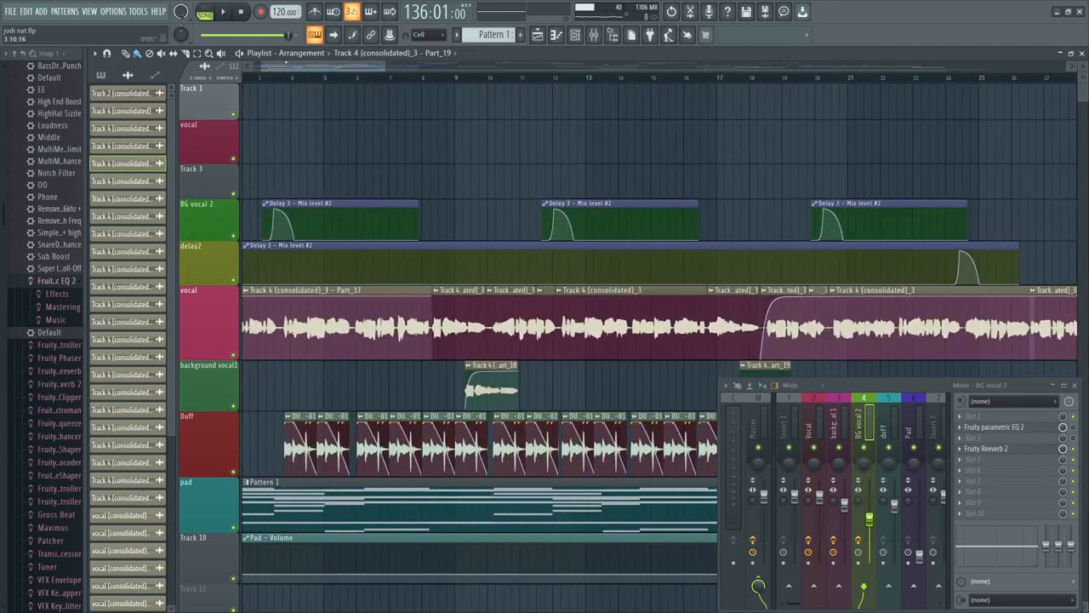
{"action": "left_click", "coordinate": [292, 79]}
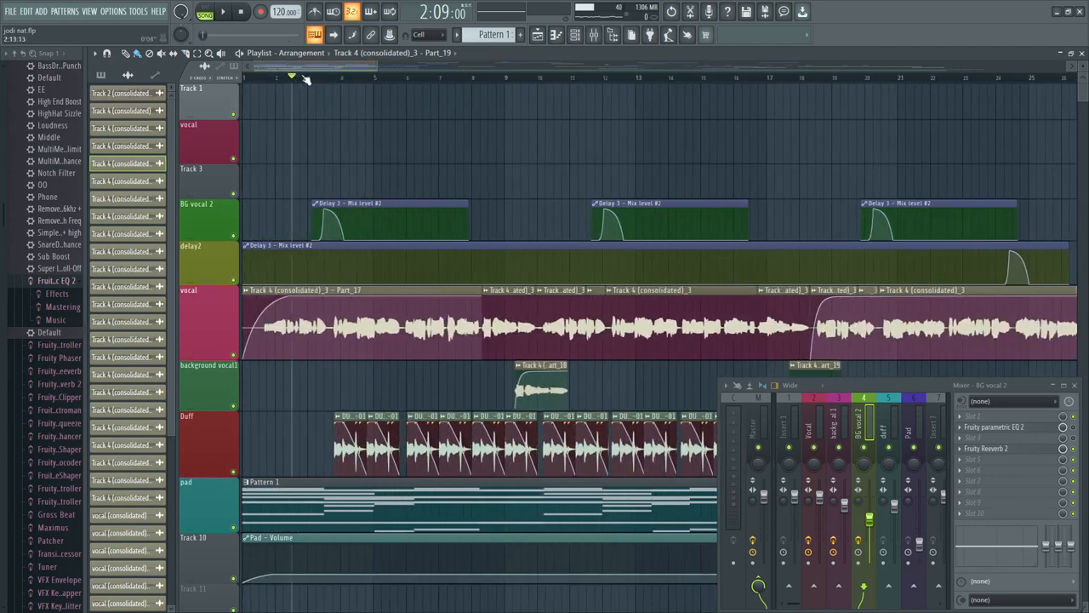
{"action": "left_click", "coordinate": [304, 78]}
{"action": "key", "text": "space"}
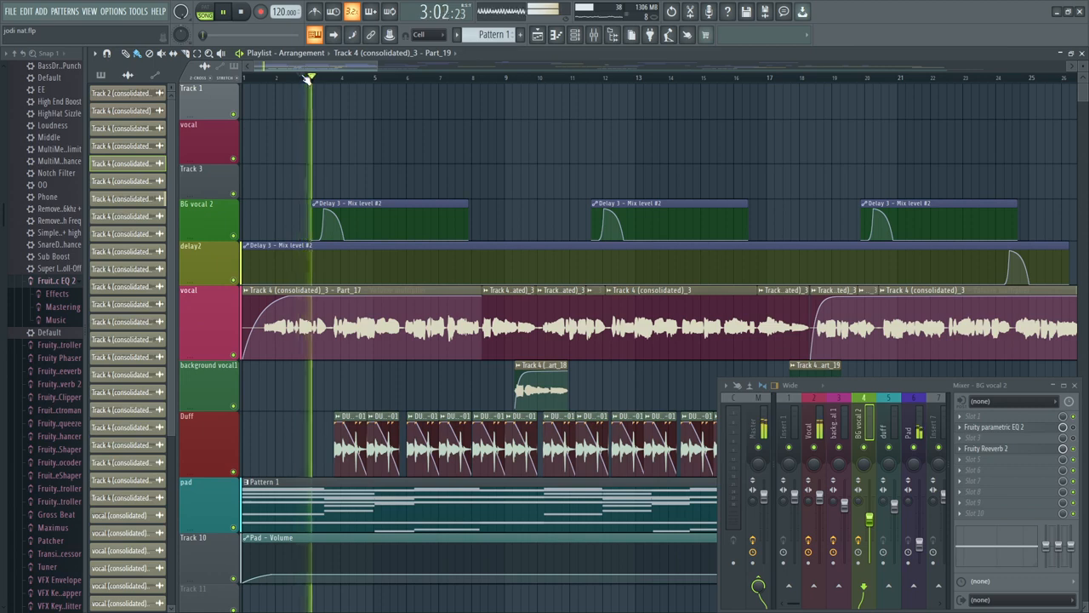
{"action": "key", "text": "space"}
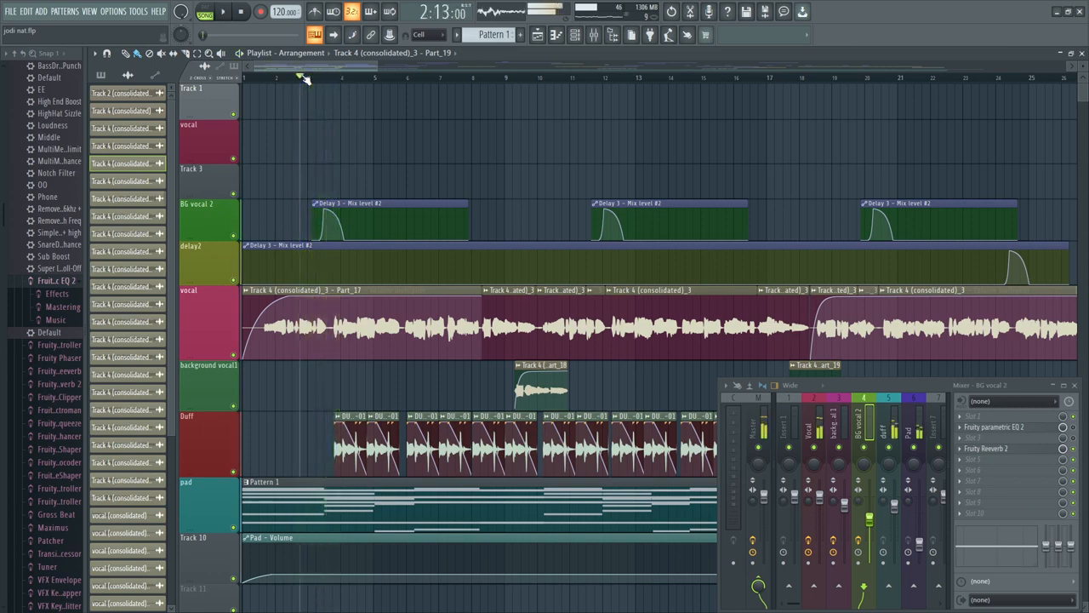
Step: Replay the first BG vocal 2 delay automation from position 2:13
{"action": "key", "text": "space"}
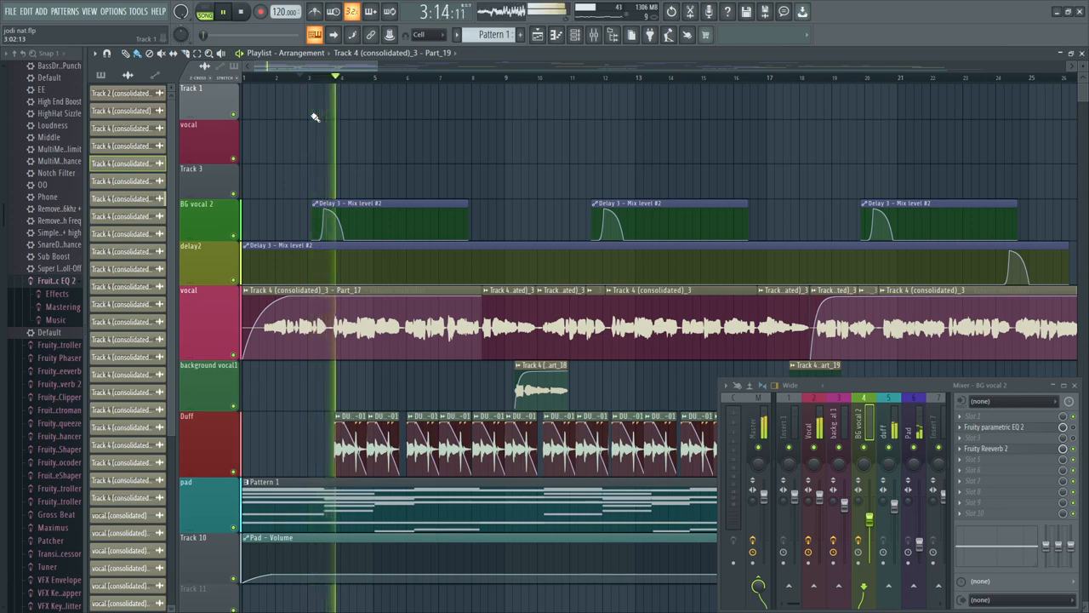
{"action": "key", "text": "space"}
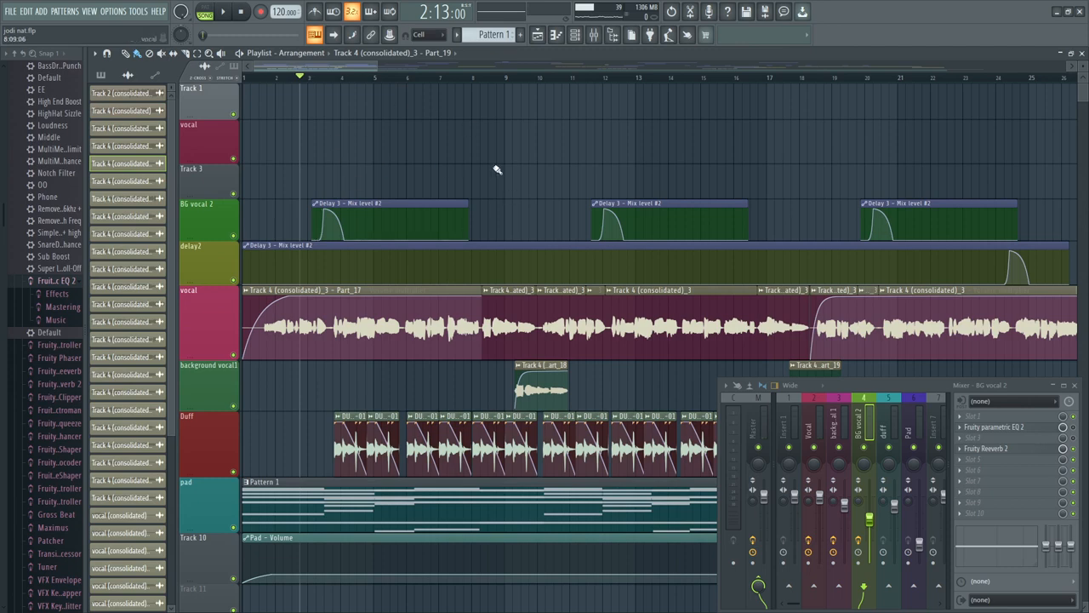
{"action": "scroll", "coordinate": [299, 82], "scroll_direction": "up", "scroll_amount": 2}
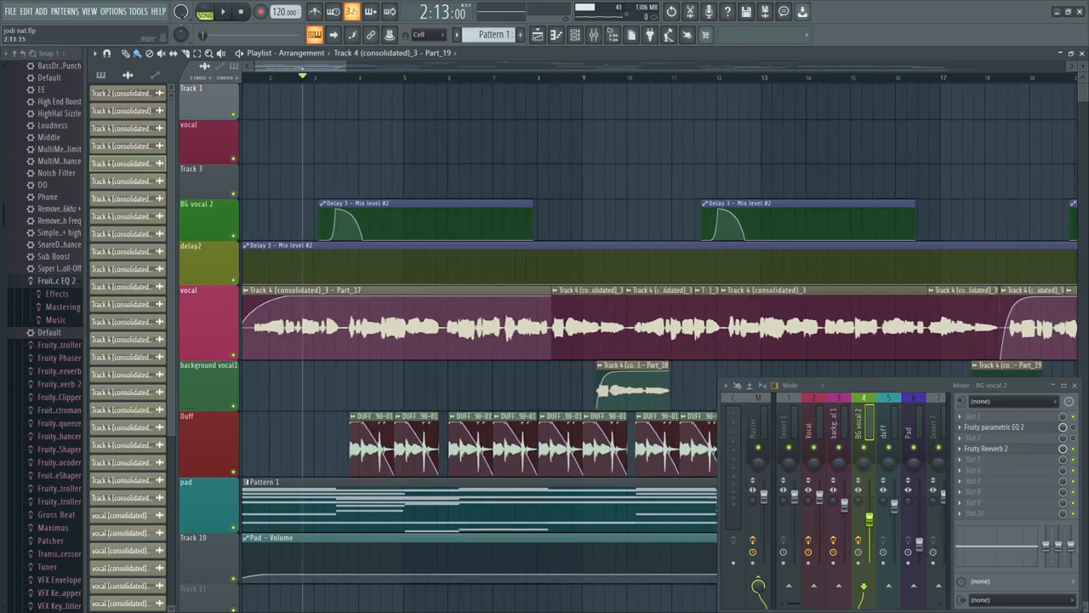
{"action": "scroll", "coordinate": [308, 79], "scroll_direction": "right", "scroll_amount": 4}
{"action": "scroll", "coordinate": [312, 80], "scroll_direction": "down", "scroll_amount": 1}
{"action": "scroll", "coordinate": [281, 79], "scroll_direction": "left", "scroll_amount": 4}
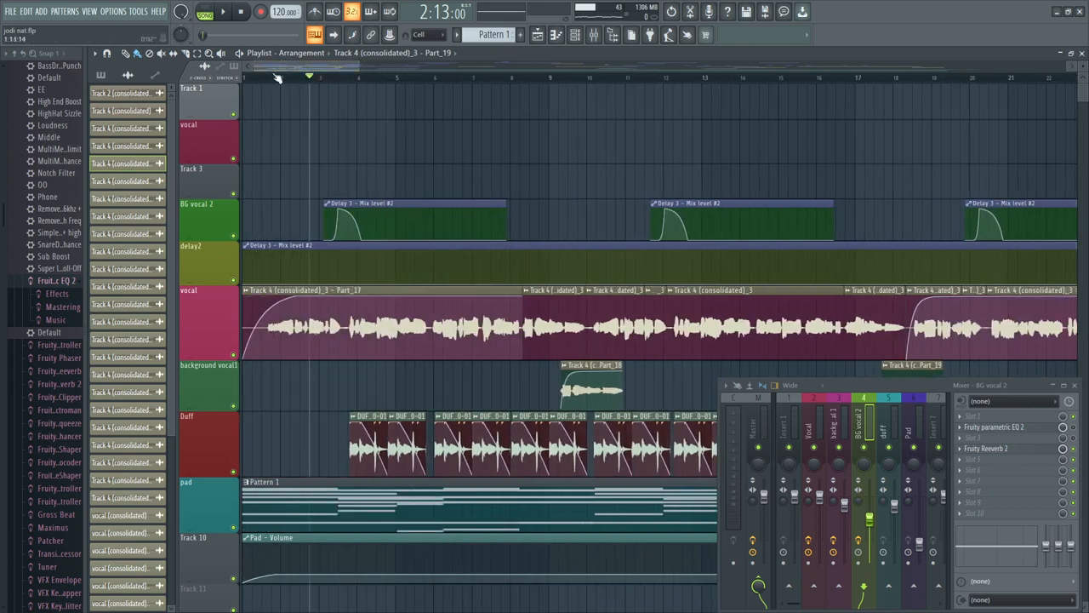
Step: Select the Vocal mixer track and briefly play the lead vocal from the start of the song
{"action": "left_click_drag", "start_coordinate": [309, 79], "coordinate": [300, 79]}
{"action": "left_click", "coordinate": [820, 425]}
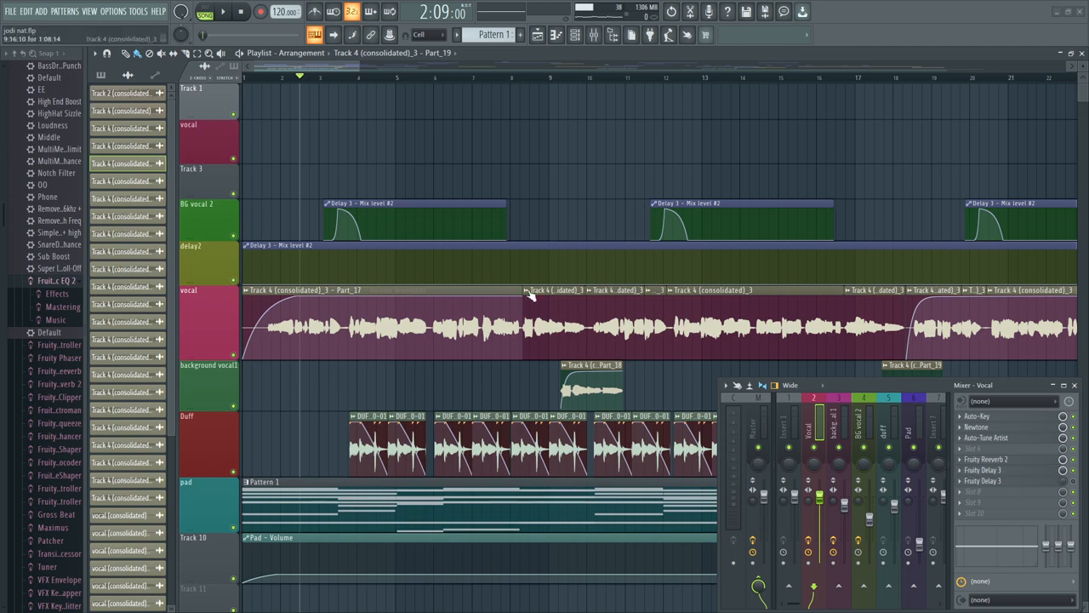
{"action": "left_click_drag", "start_coordinate": [276, 79], "coordinate": [245, 79]}
{"action": "key", "text": "space"}
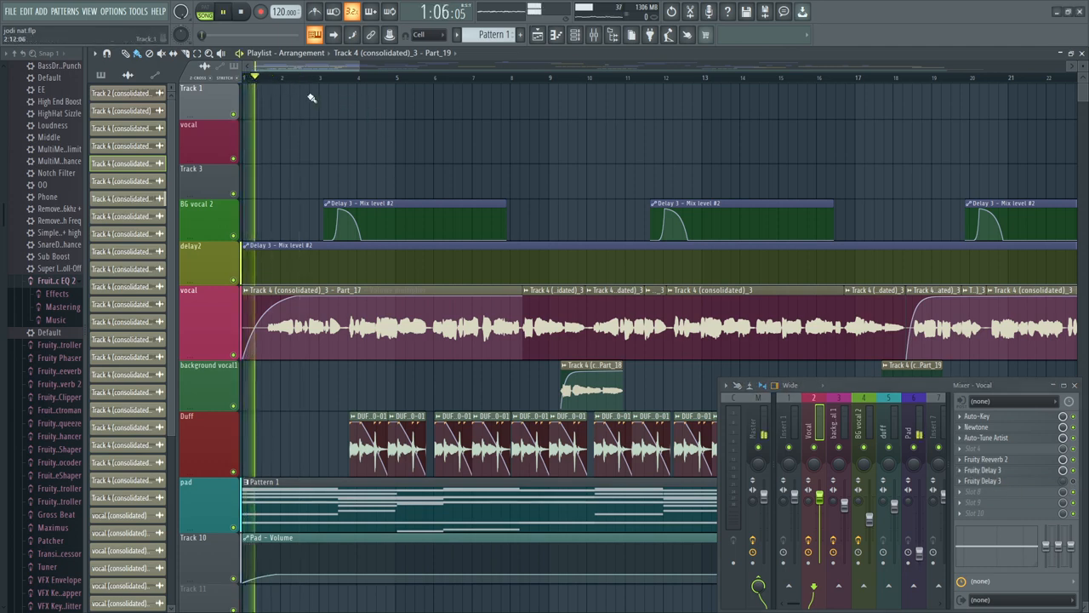
{"action": "key", "text": "space"}
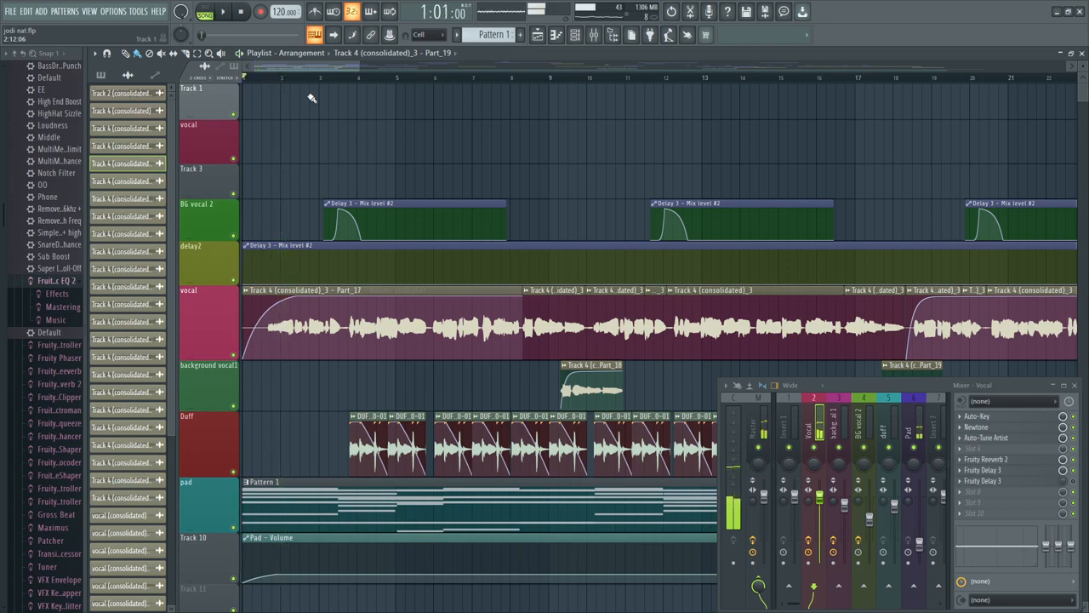
Step: Play the opening lead vocal phrase twice from position 1:13
{"action": "left_click", "coordinate": [278, 78]}
{"action": "key", "text": "space"}
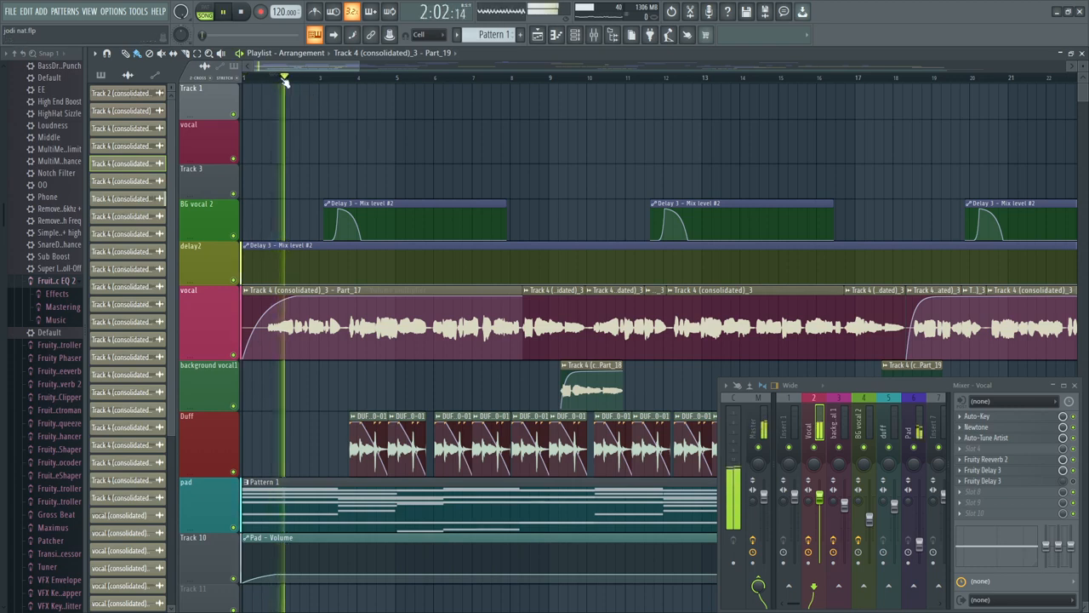
{"action": "key", "text": "space"}
{"action": "scroll", "coordinate": [286, 82], "scroll_direction": "up", "scroll_amount": 2}
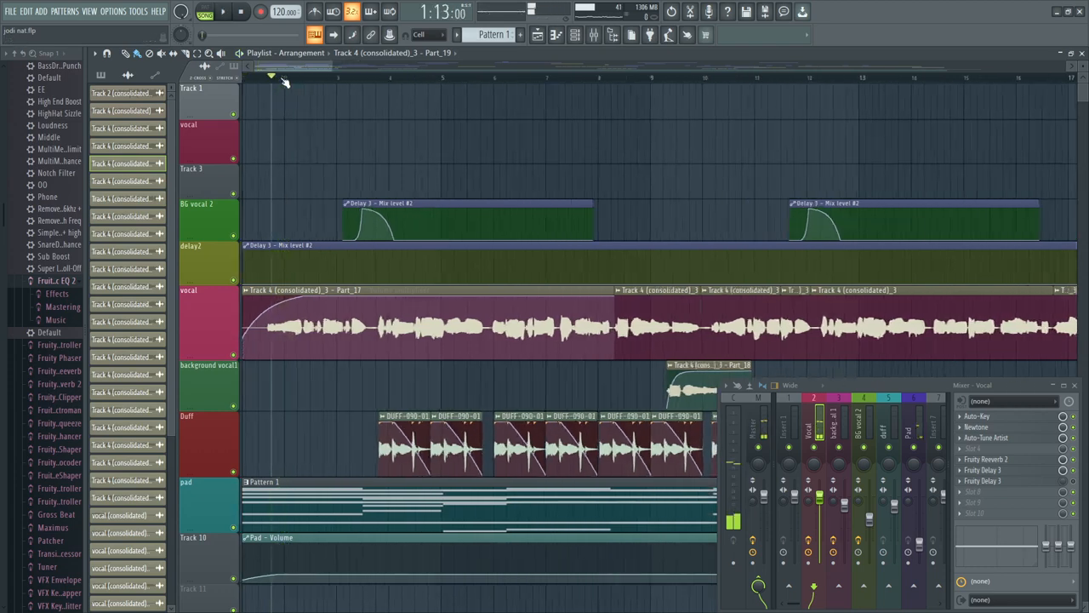
{"action": "scroll", "coordinate": [286, 82], "scroll_direction": "down", "scroll_amount": 4}
{"action": "key", "text": "space"}
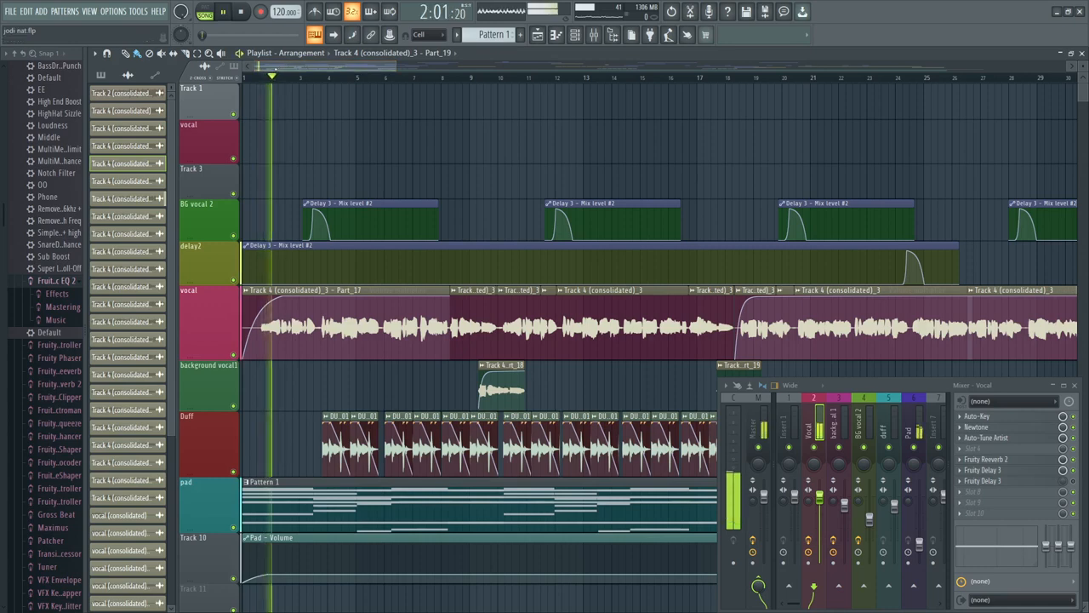
{"action": "key", "text": "space"}
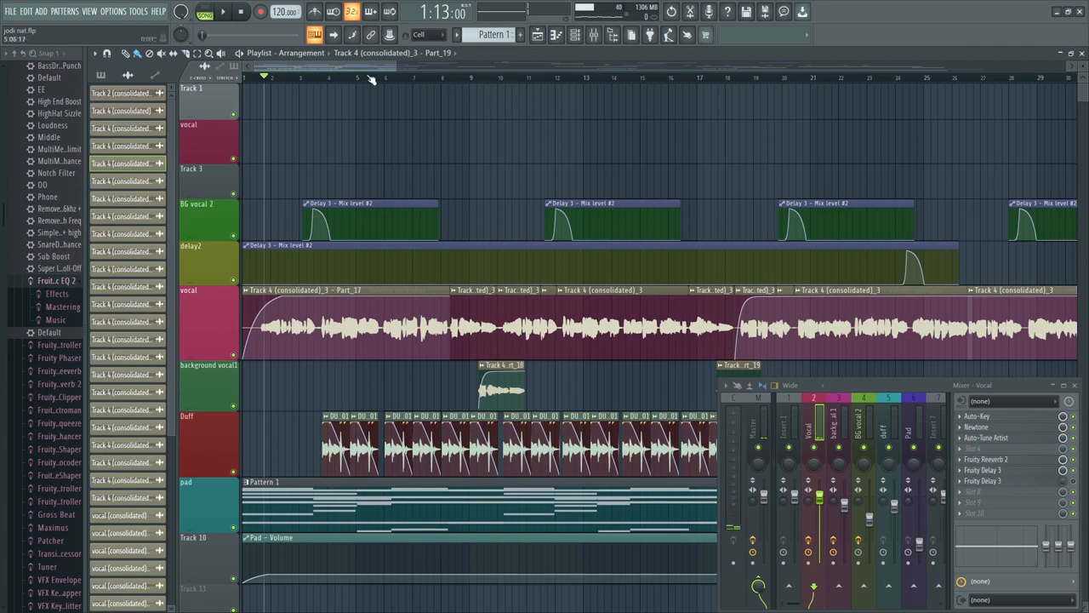
Step: Mute the BG vocal 2 automation track and play the opening lead vocal from position 1:13 without it
{"action": "scroll", "coordinate": [371, 79], "scroll_direction": "down", "scroll_amount": 2}
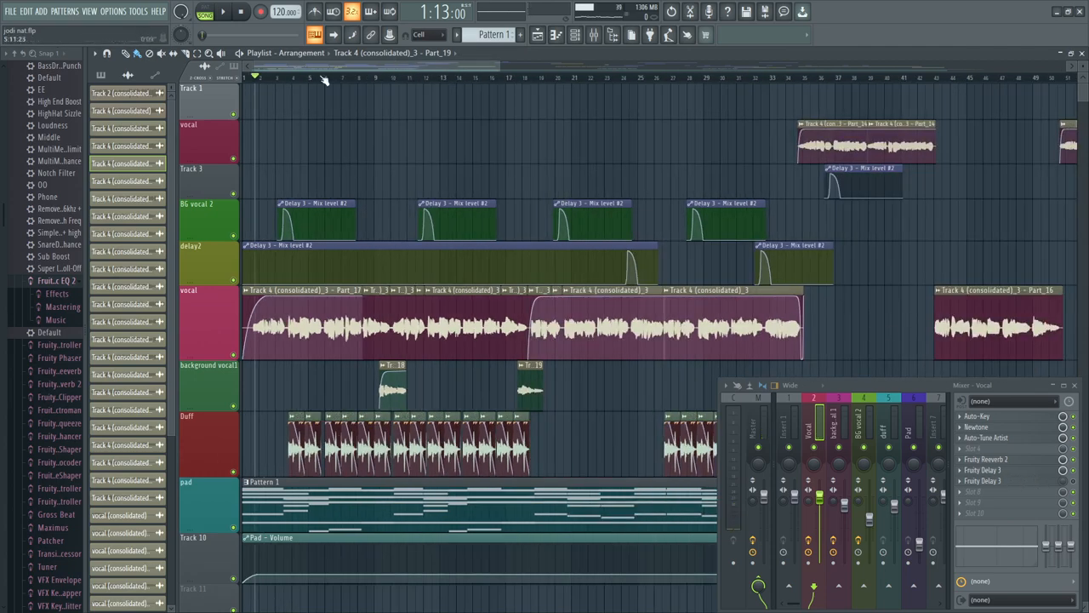
{"action": "scroll", "coordinate": [324, 79], "scroll_direction": "down", "scroll_amount": 1}
{"action": "scroll", "coordinate": [324, 80], "scroll_direction": "up", "scroll_amount": 4}
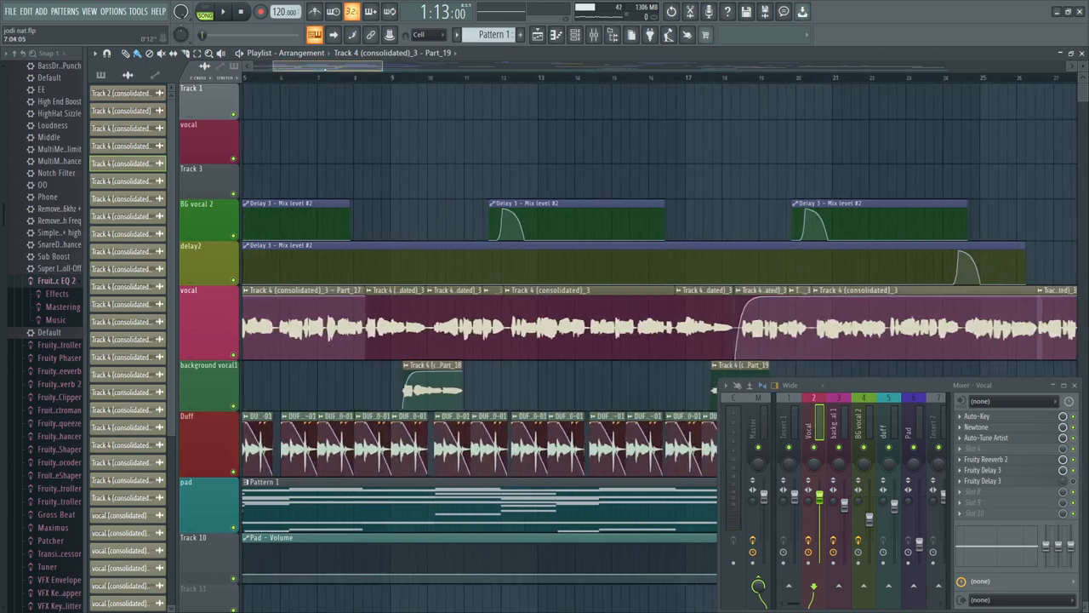
{"action": "scroll", "coordinate": [273, 79], "scroll_direction": "up", "scroll_amount": 2}
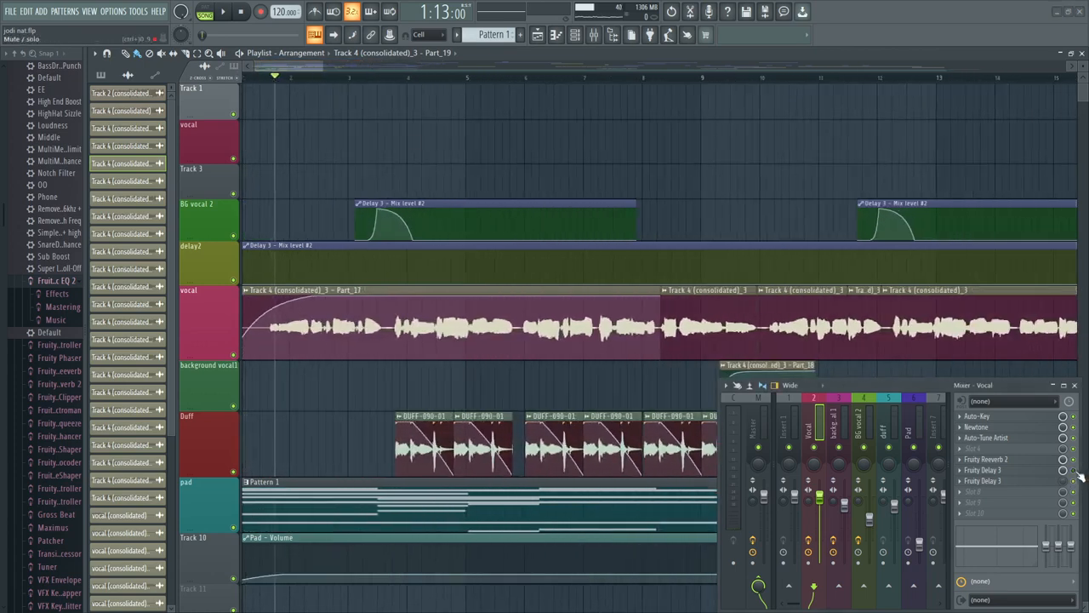
{"action": "left_click", "coordinate": [234, 236]}
{"action": "key", "text": "space"}
{"action": "key", "text": "space"}
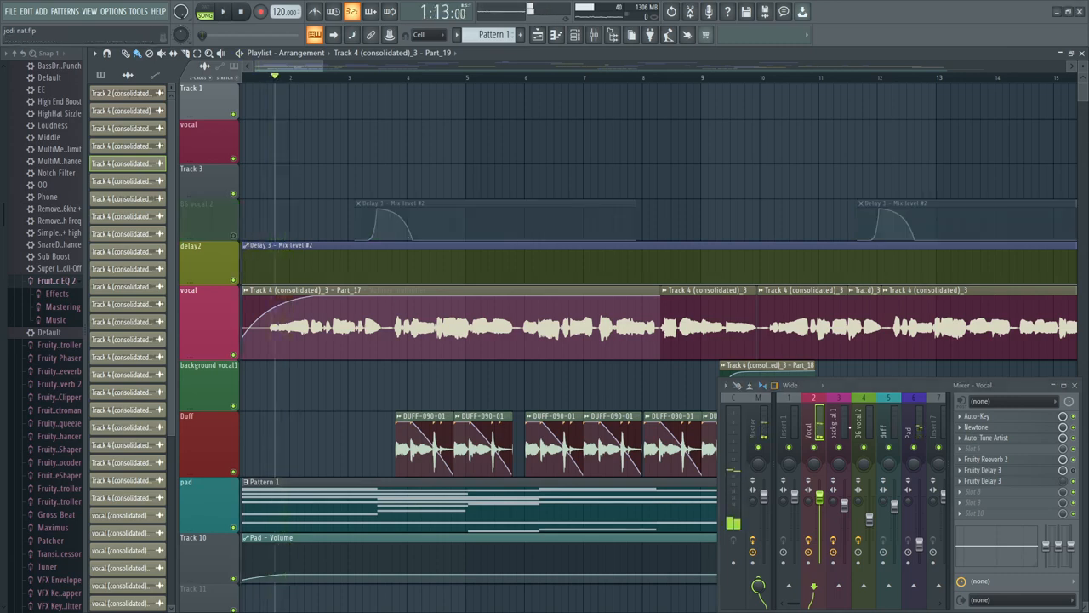
{"action": "key", "text": "space"}
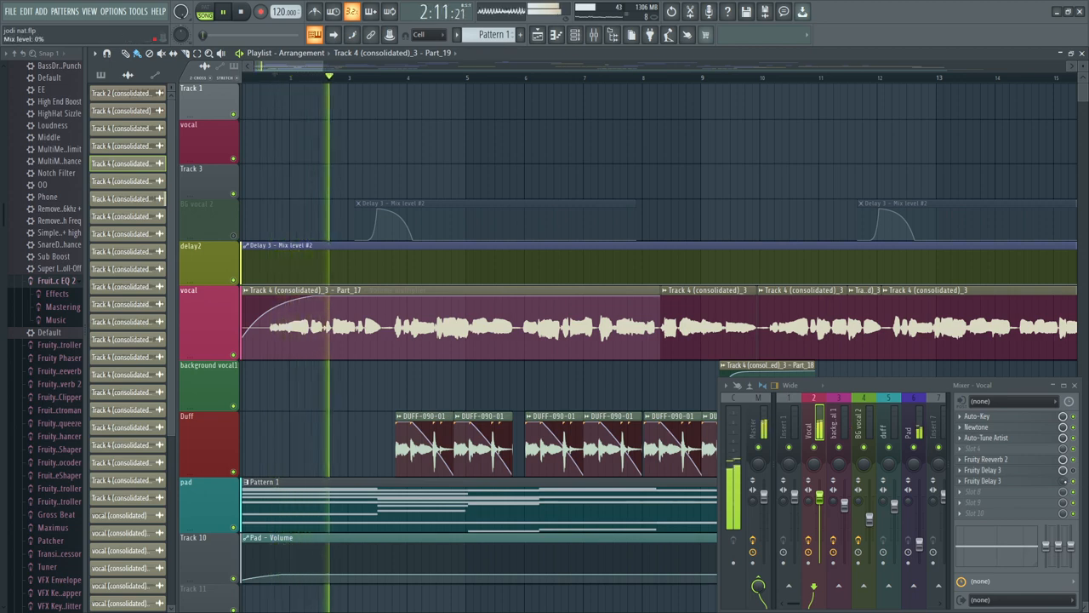
Step: Unmute the BG vocal 2 automation track during playback and listen through bar 7
{"action": "left_click", "coordinate": [233, 235]}
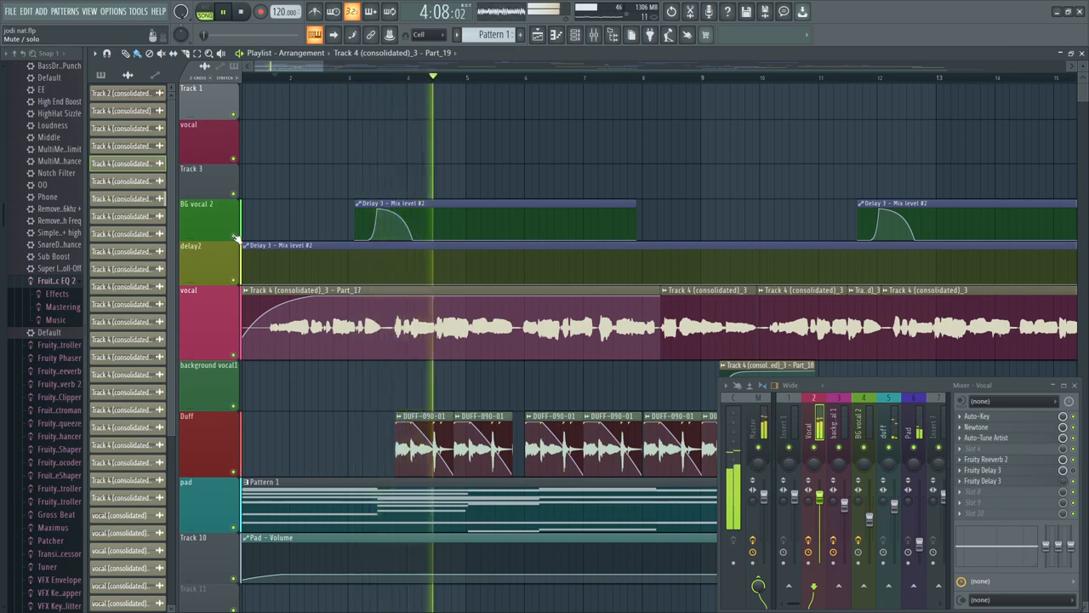
{"action": "left_click", "coordinate": [233, 236]}
{"action": "left_click", "coordinate": [233, 236]}
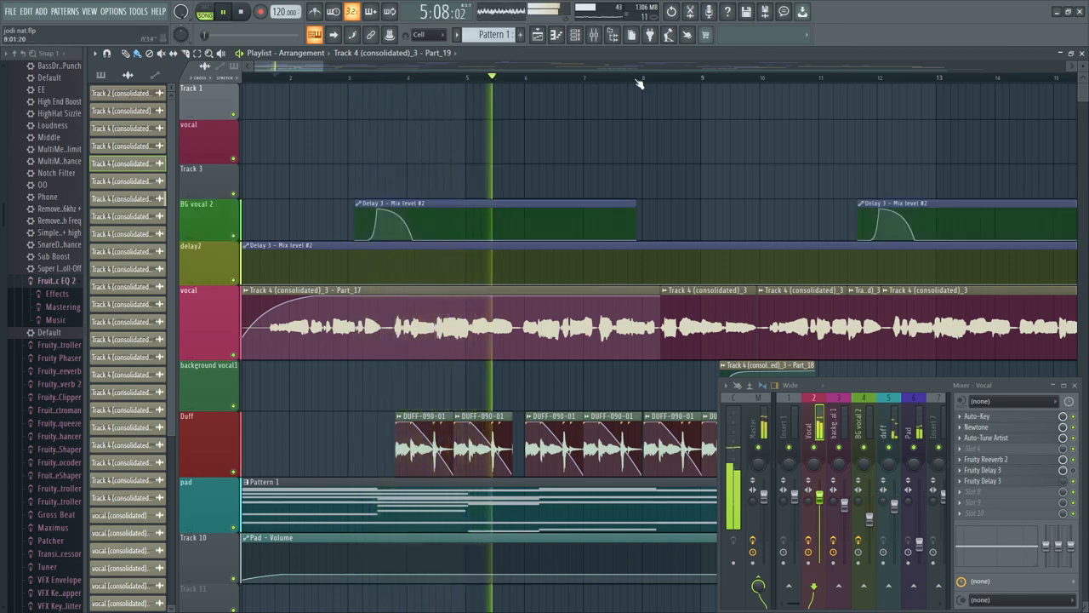
{"action": "scroll", "coordinate": [560, 86], "scroll_direction": "down", "scroll_amount": 4}
{"action": "scroll", "coordinate": [551, 129], "scroll_direction": "down", "scroll_amount": 3}
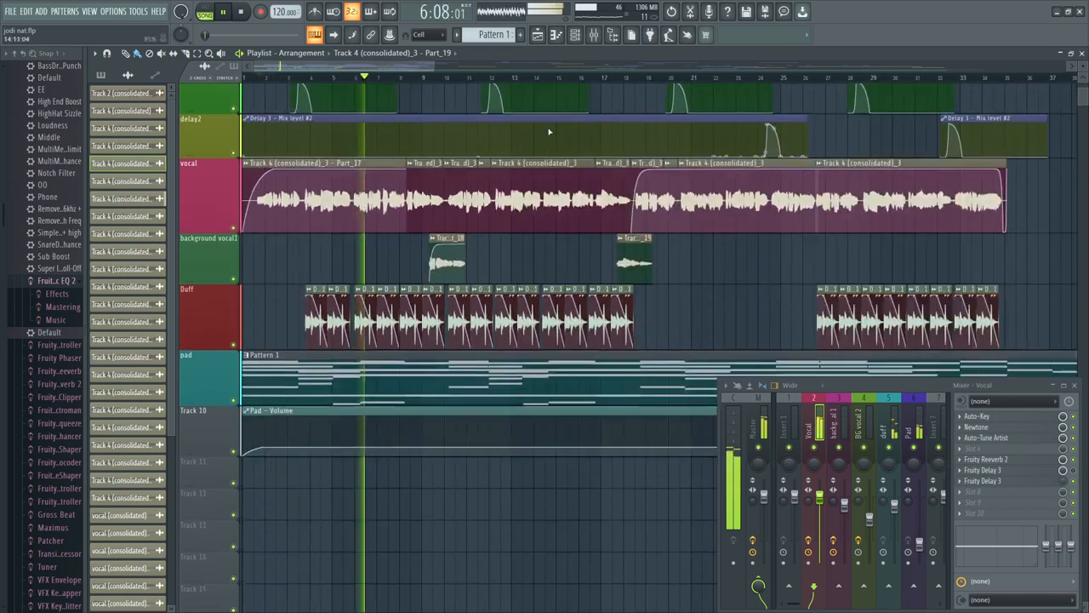
{"action": "scroll", "coordinate": [241, 239], "scroll_direction": "up", "scroll_amount": 3}
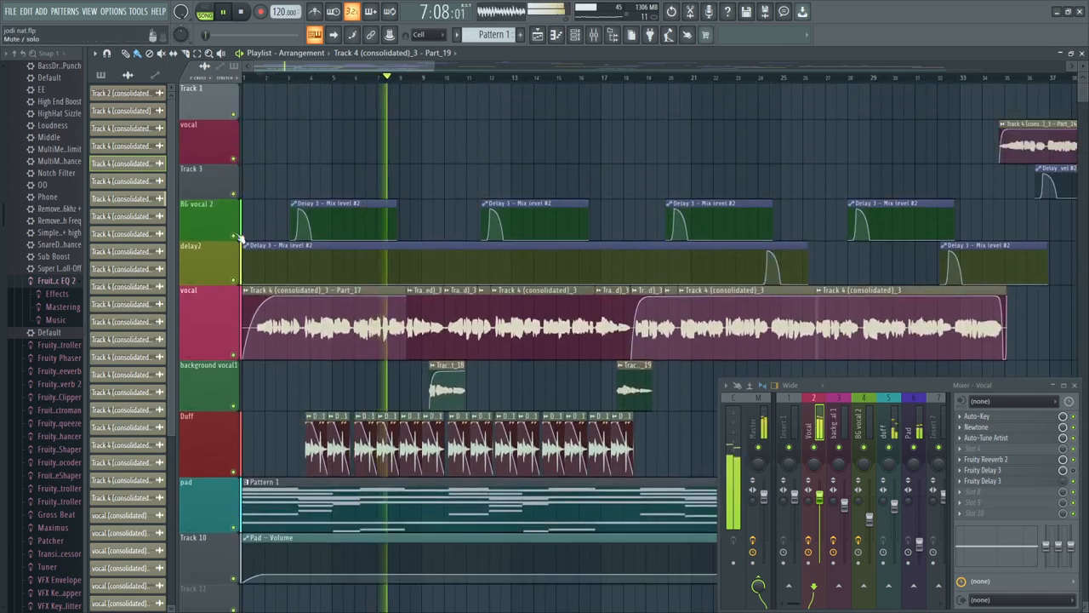
{"action": "key", "text": "space"}
Step: Briefly play the first BG vocal 2 delay section from position 3:09
{"action": "left_click", "coordinate": [307, 80]}
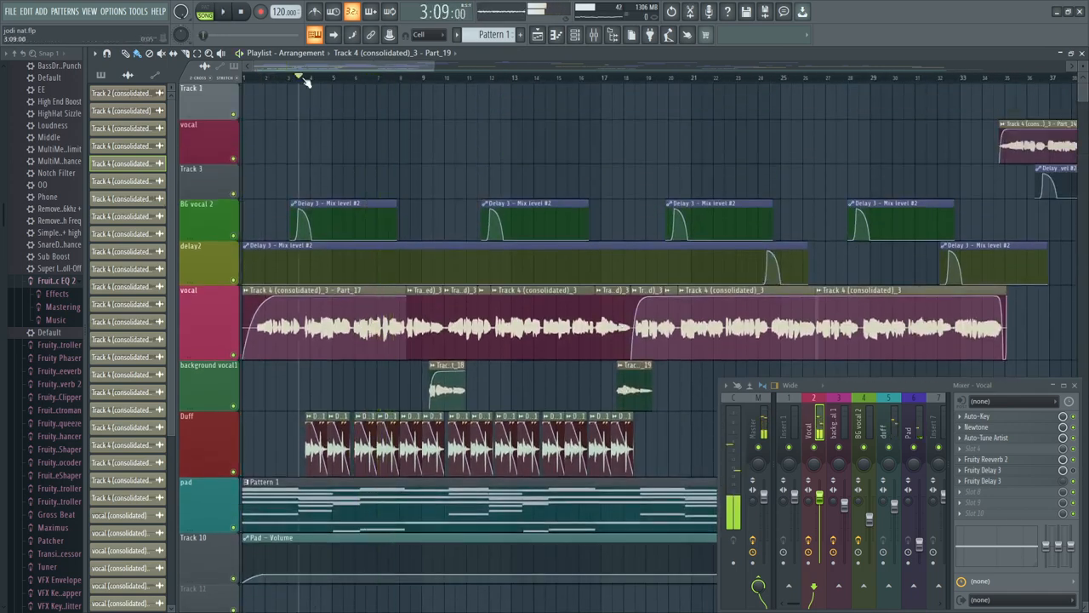
{"action": "key", "text": "space"}
{"action": "key", "text": "space"}
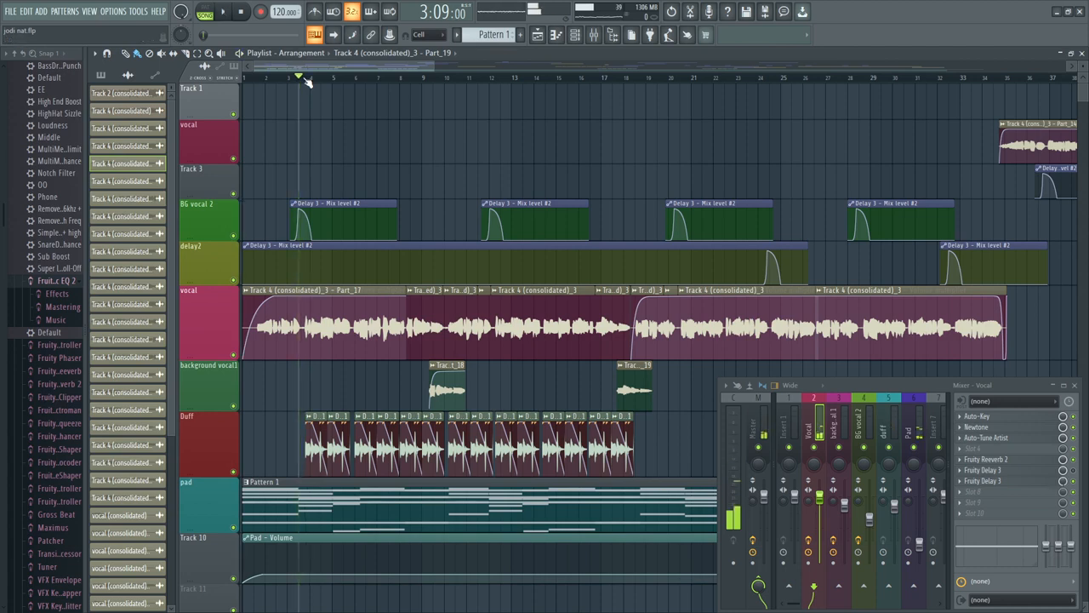
Step: Mute the BG vocal 2 track and play from 3:09 with the Vocal track's second Fruity Delay 3 mix level at 100%
{"action": "left_click", "coordinate": [235, 233]}
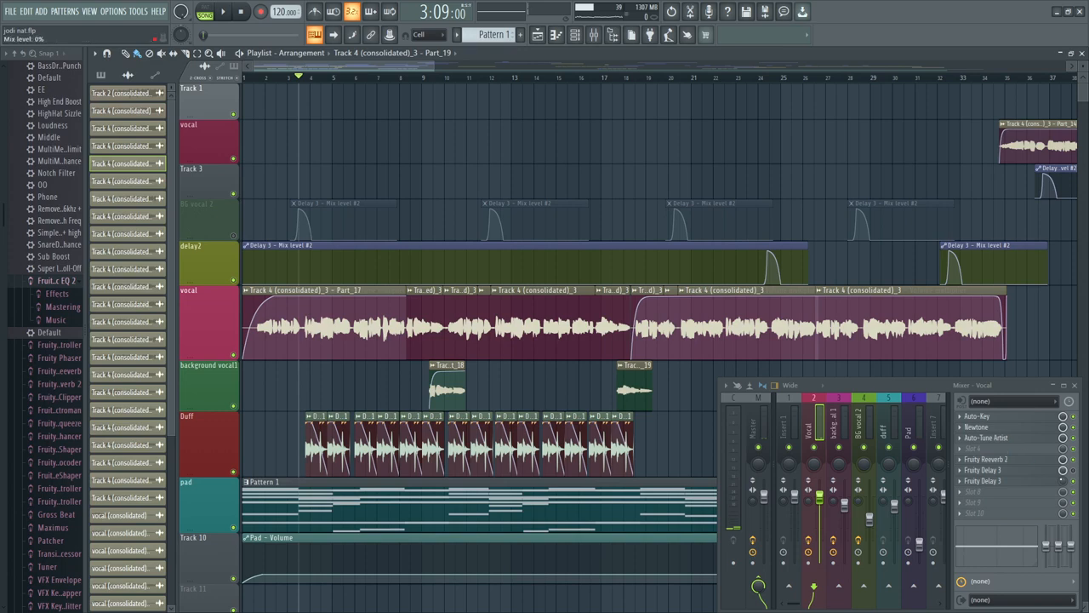
{"action": "left_click_drag", "start_coordinate": [1063, 482], "coordinate": [1063, 463]}
{"action": "key", "text": "space"}
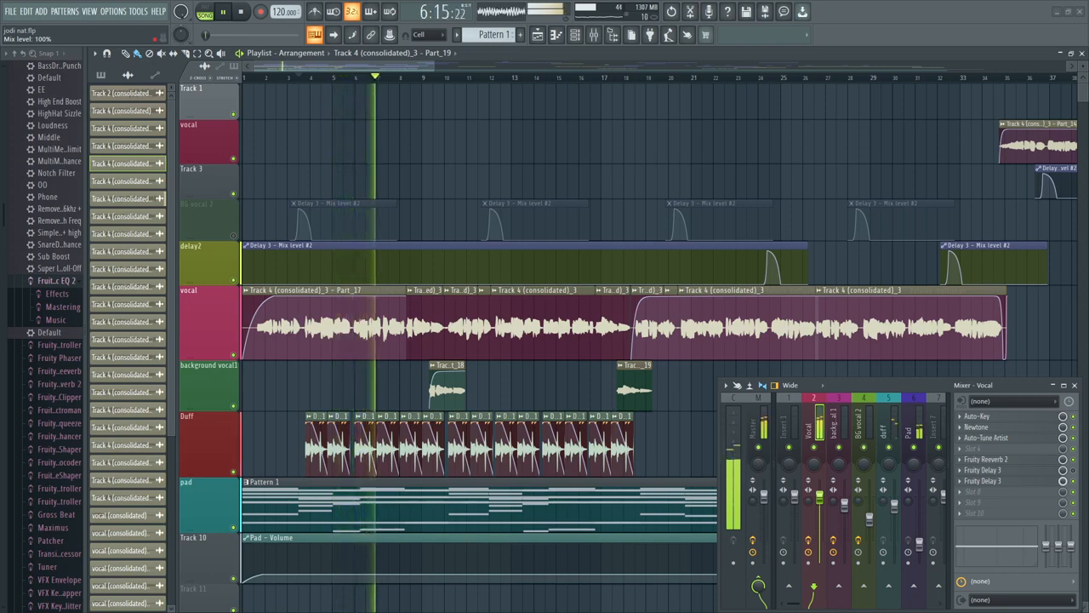
{"action": "key", "text": "space"}
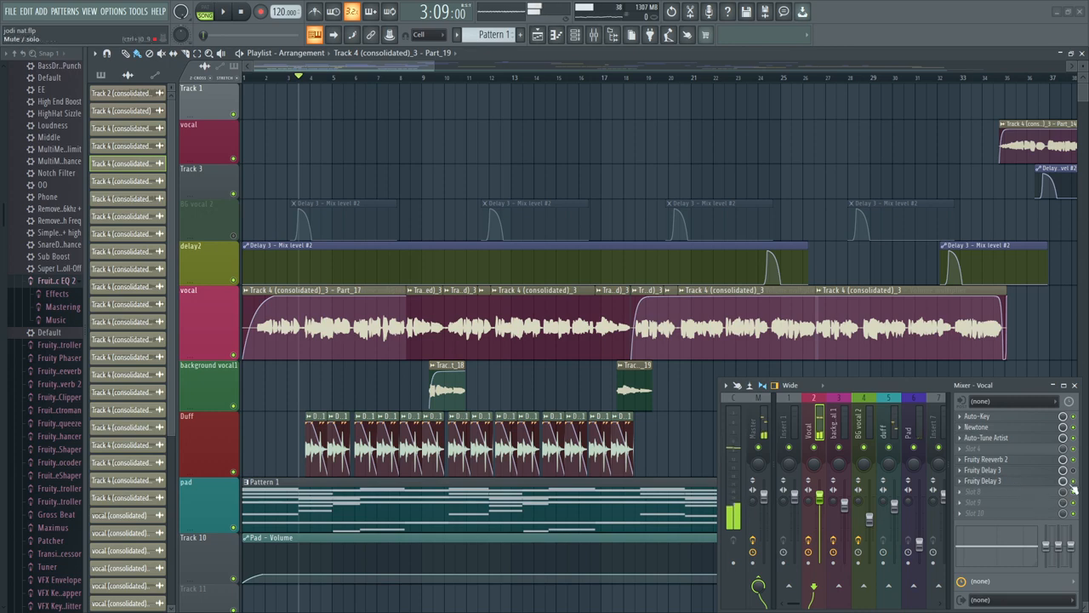
Step: Examine the settings of the two Fruity Delay 3 effects on the Vocal mixer track in turn
{"action": "left_click", "coordinate": [978, 471]}
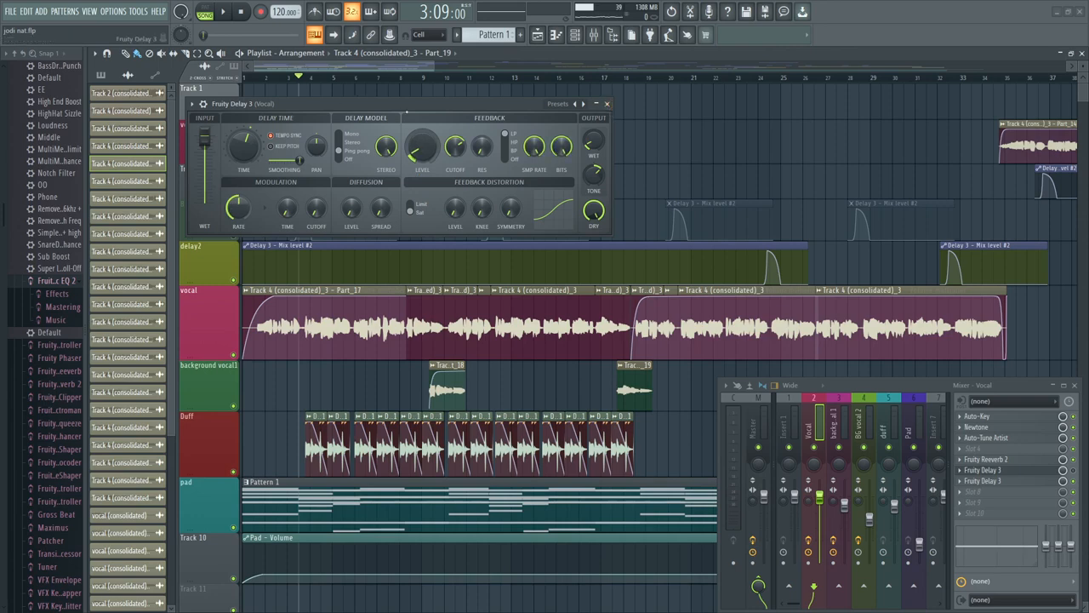
{"action": "left_click", "coordinate": [607, 104]}
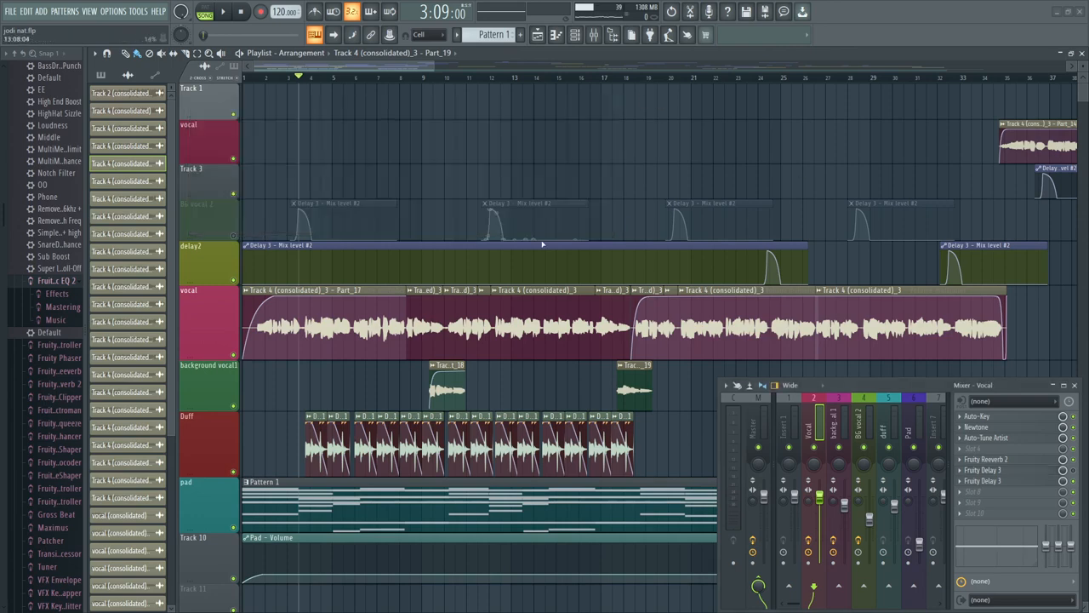
{"action": "left_click", "coordinate": [1057, 483]}
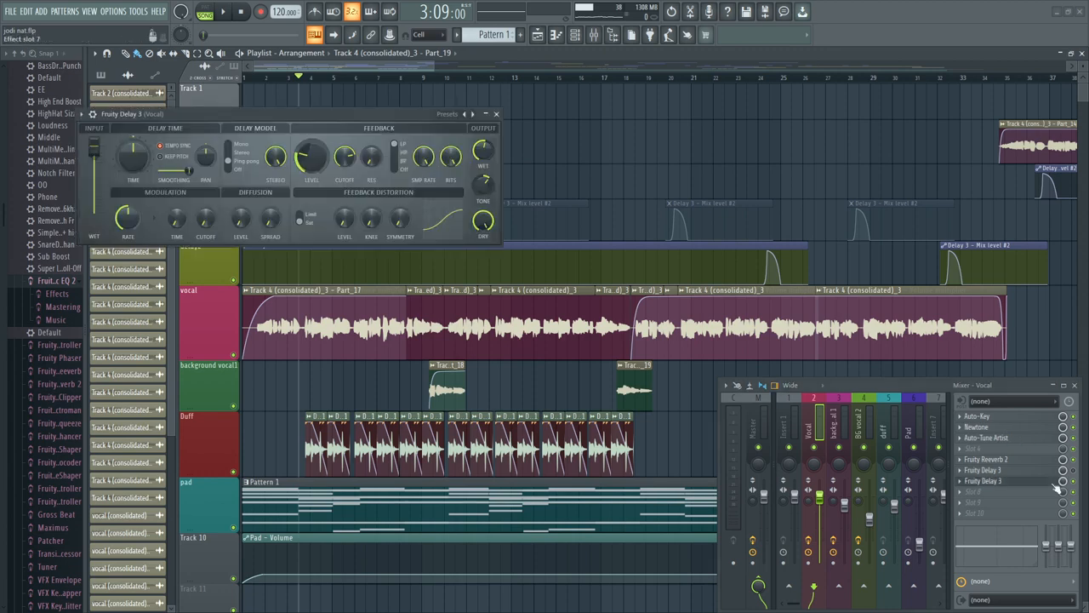
{"action": "left_click_drag", "start_coordinate": [351, 114], "coordinate": [385, 110]}
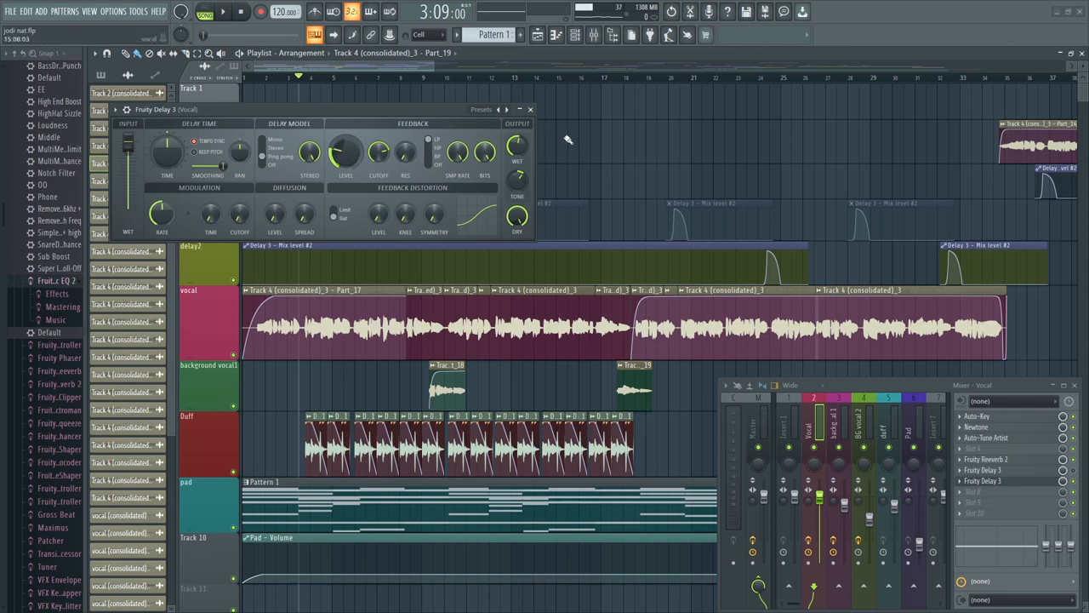
{"action": "left_click", "coordinate": [529, 112]}
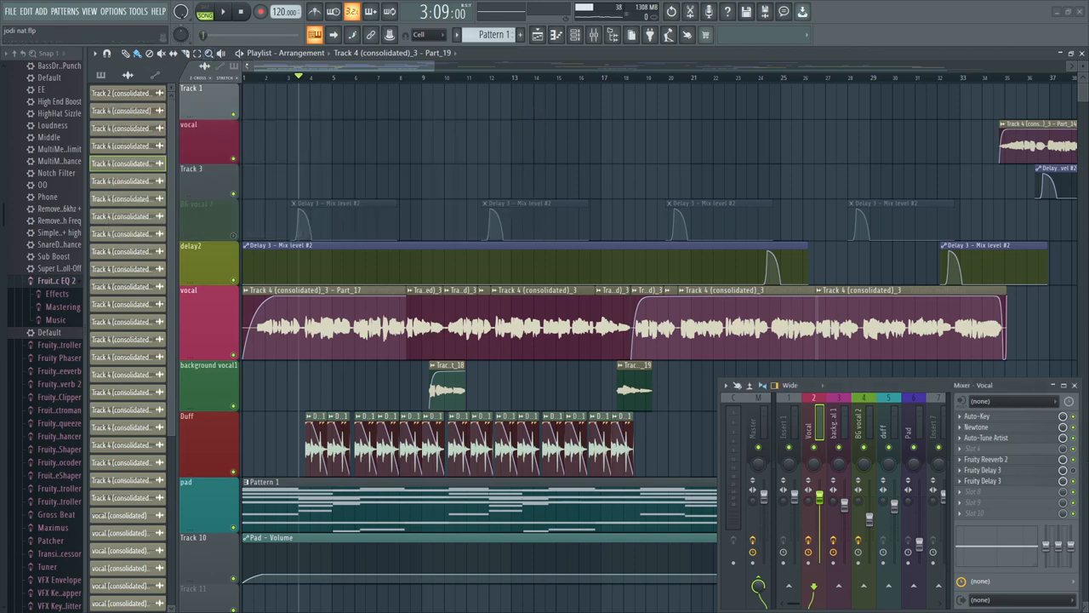
Step: Set the Vocal track's second Fruity Delay 3 mix level to 100% and play the lead vocal from position 3:01
{"action": "left_click", "coordinate": [255, 78]}
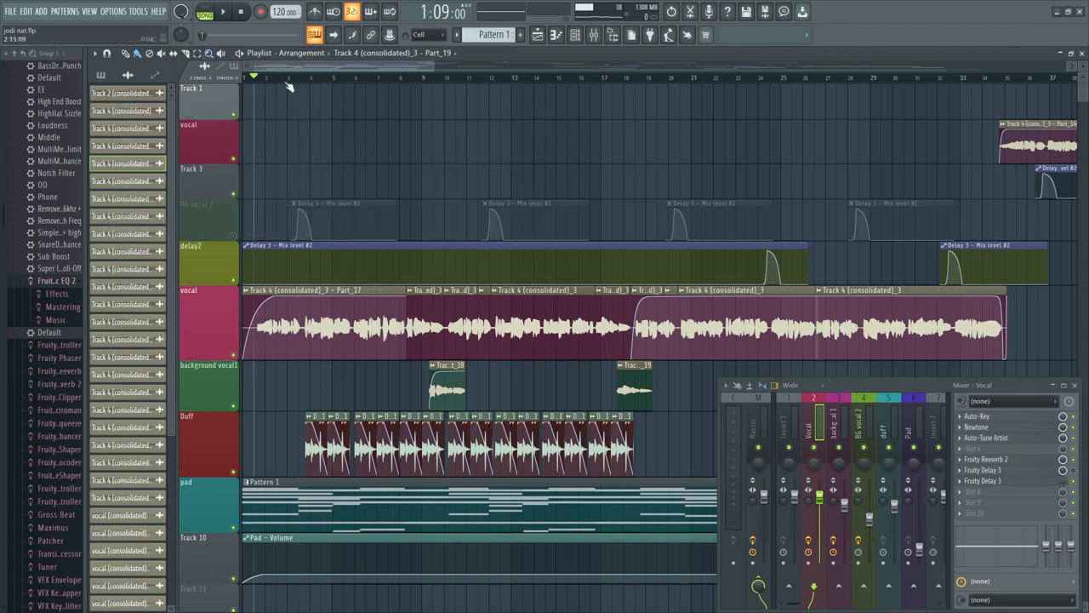
{"action": "scroll", "coordinate": [289, 83], "scroll_direction": "down", "scroll_amount": 3}
{"action": "left_click", "coordinate": [288, 81]}
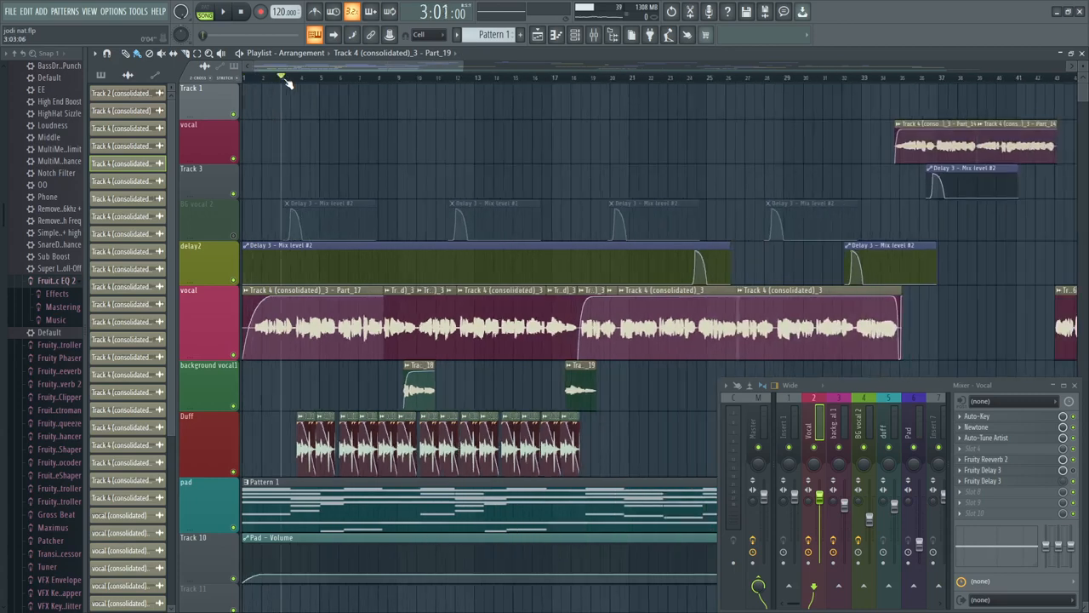
{"action": "left_click_drag", "start_coordinate": [1063, 482], "coordinate": [1063, 446]}
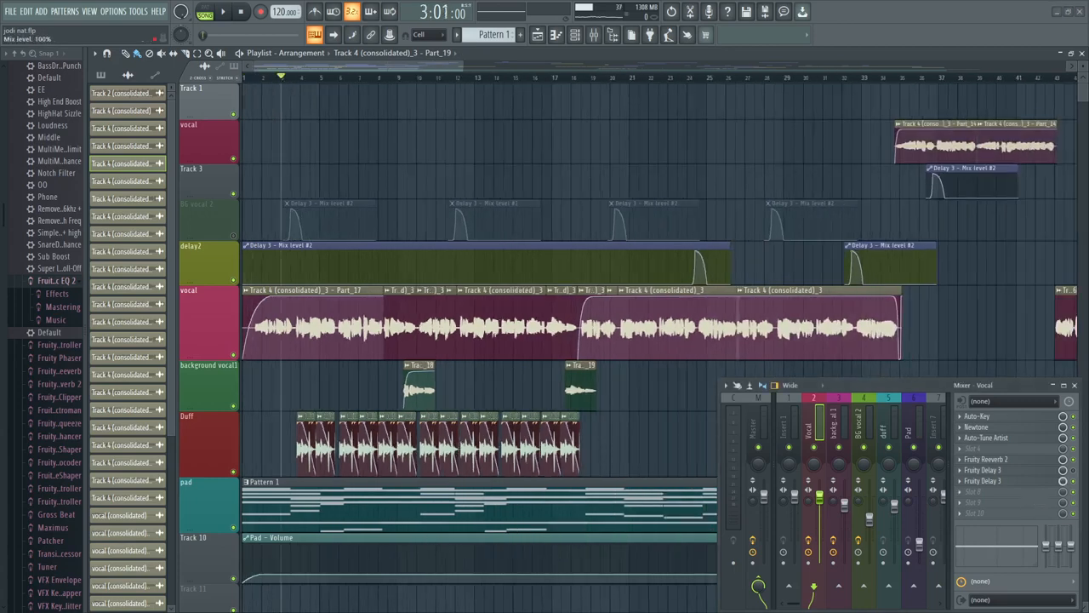
{"action": "key", "text": "space"}
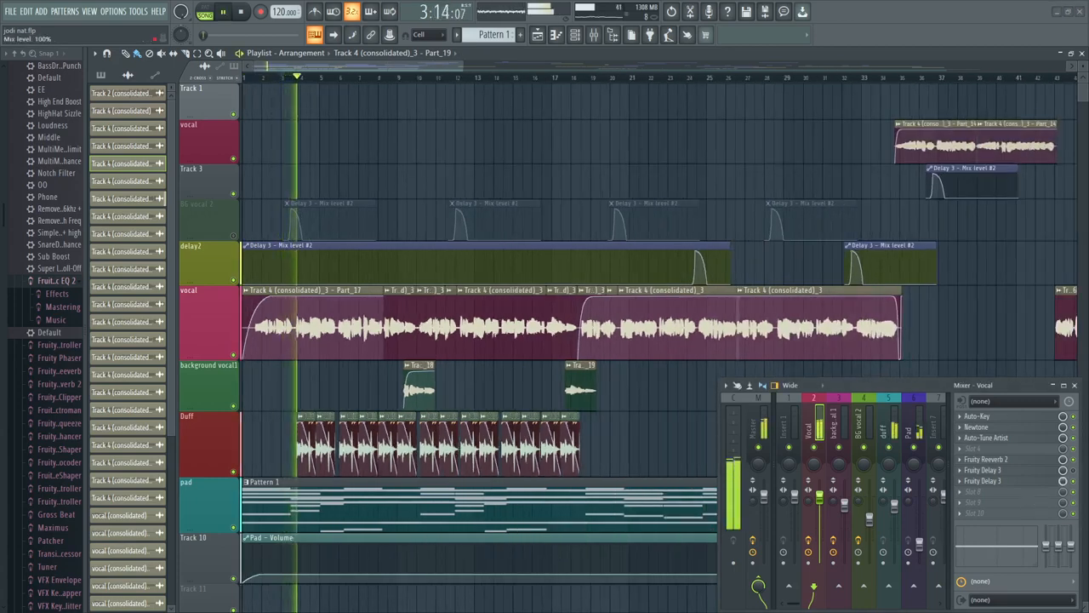
{"action": "key", "text": "space"}
{"action": "key", "text": "space"}
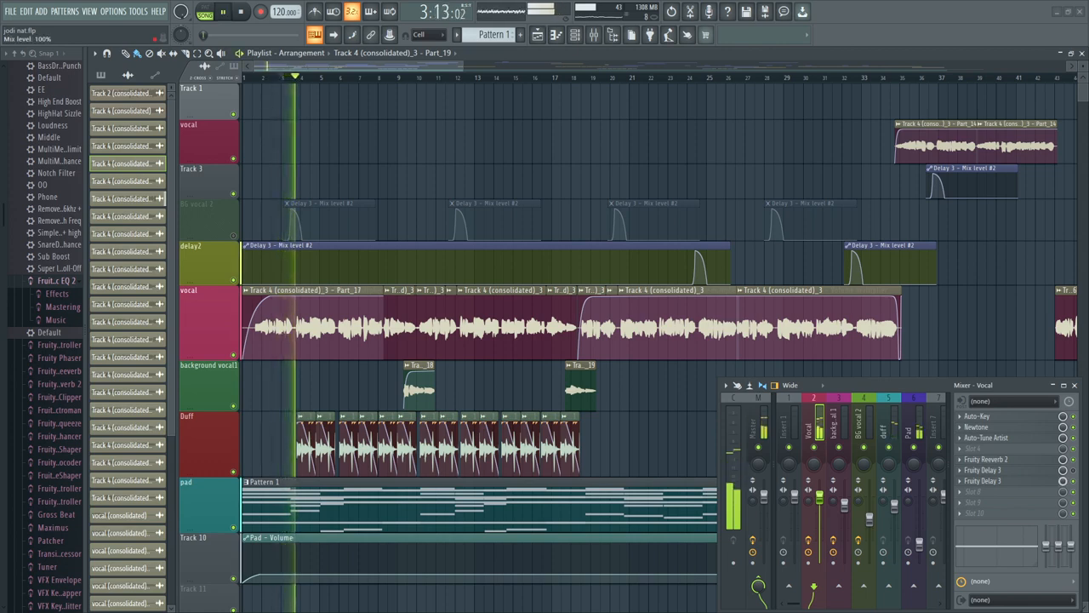
Step: Stop playback and open the settings of the Vocal track's second Fruity Delay 3 in the upper part of the playlist
{"action": "key", "text": "space"}
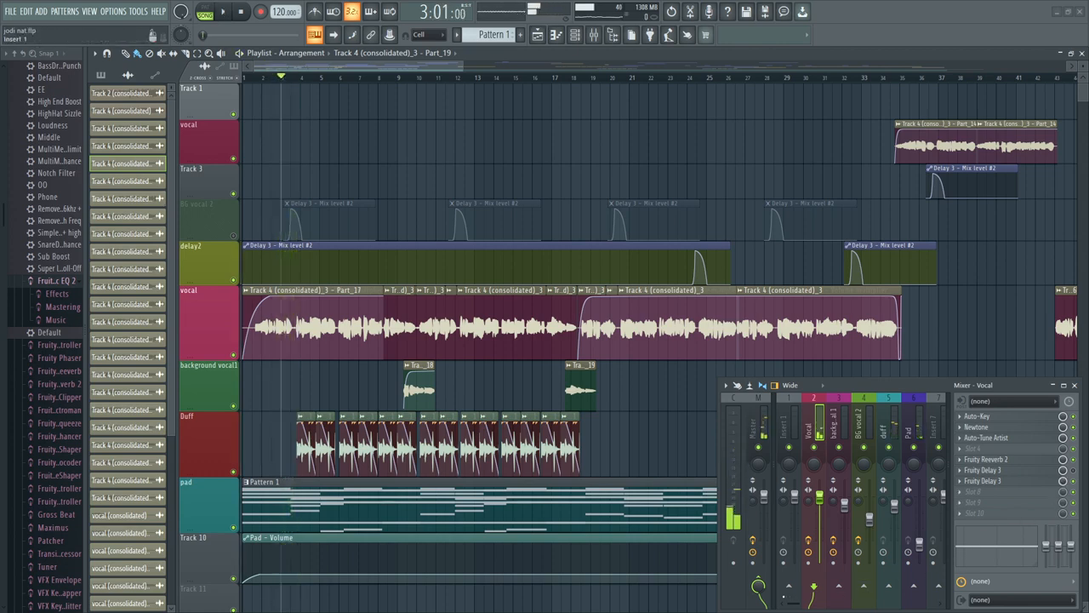
{"action": "scroll", "coordinate": [281, 81], "scroll_direction": "up", "scroll_amount": 5}
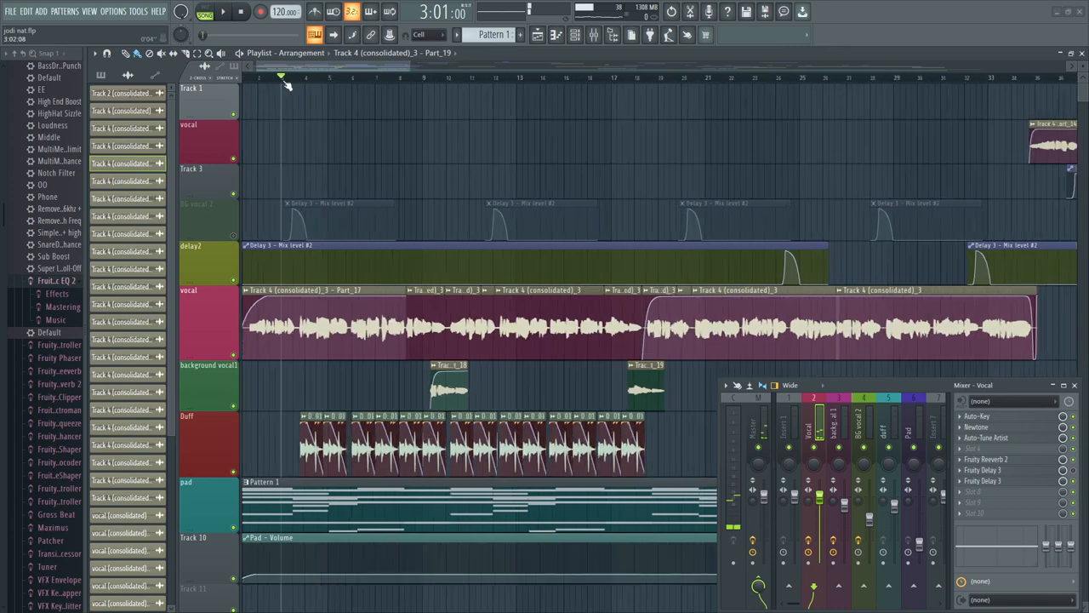
{"action": "scroll", "coordinate": [298, 80], "scroll_direction": "down", "scroll_amount": 3}
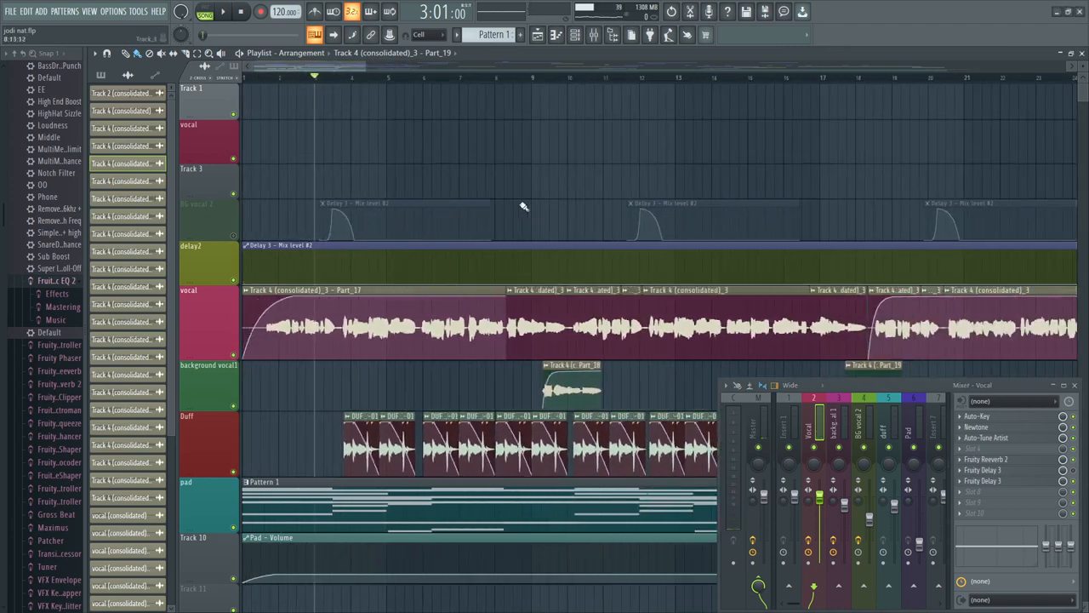
{"action": "left_click", "coordinate": [1009, 482]}
{"action": "left_click_drag", "start_coordinate": [437, 110], "coordinate": [954, 113]}
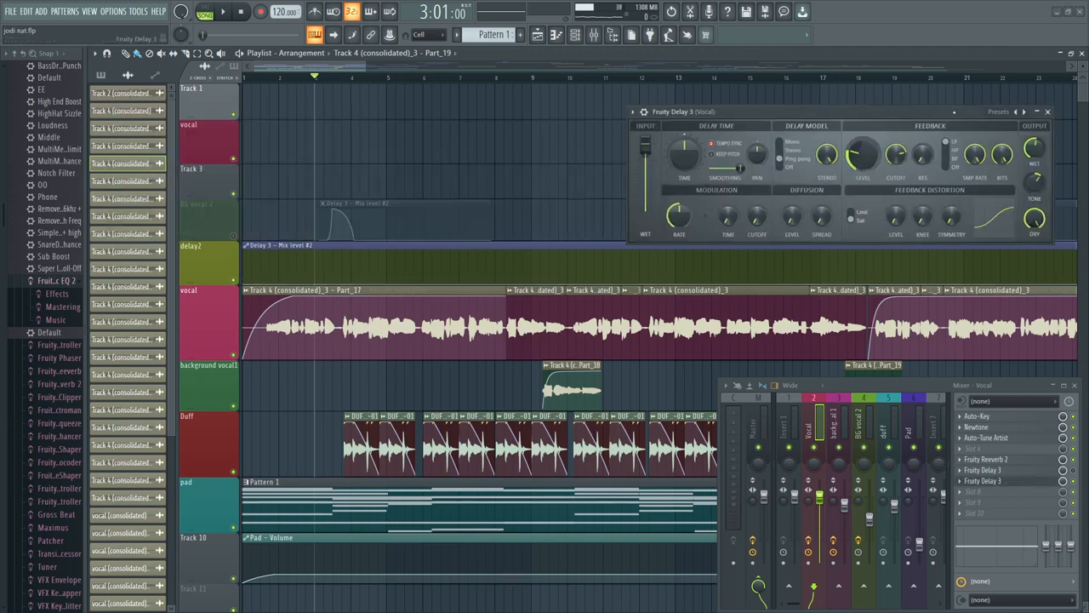
Step: Play the lead vocal repeatedly from position 3:01 with the second Fruity Delay 3's settings shown, then close them
{"action": "key", "text": "space"}
{"action": "key", "text": "space"}
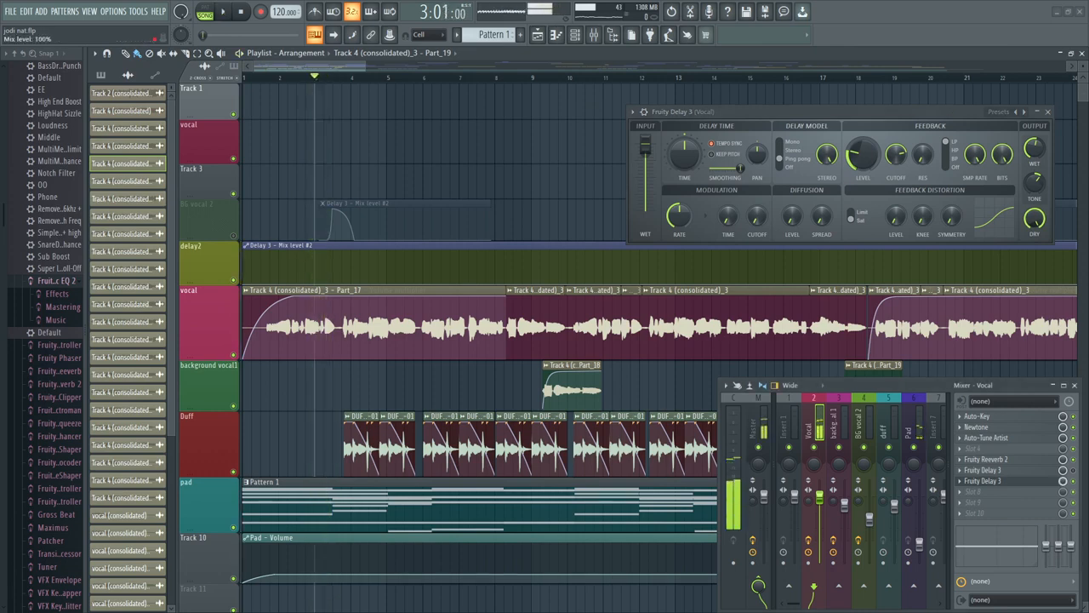
{"action": "key", "text": "space"}
{"action": "key", "text": "space"}
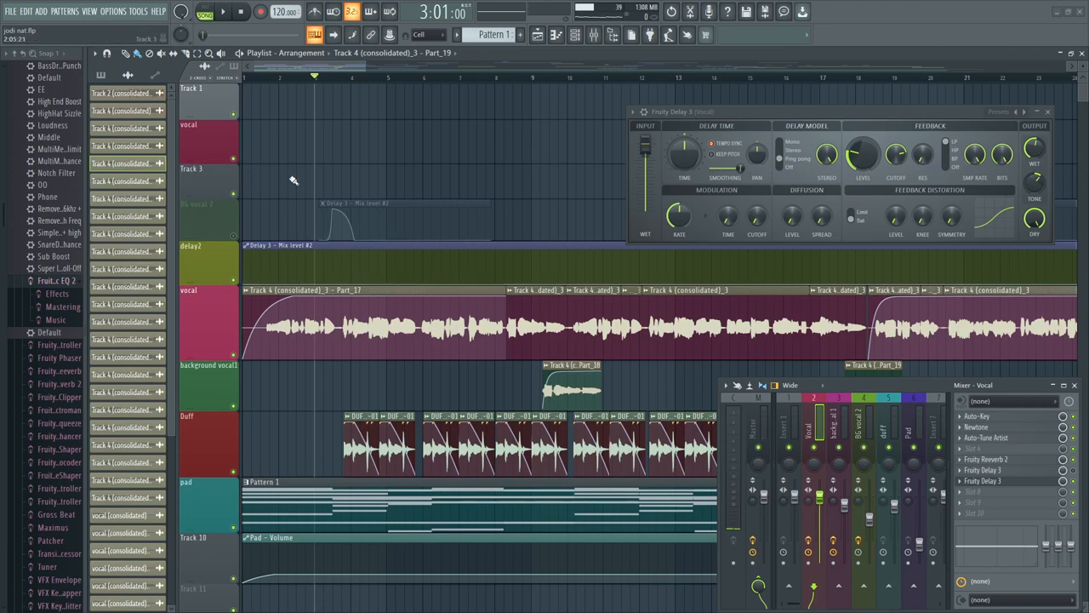
{"action": "key", "text": "space"}
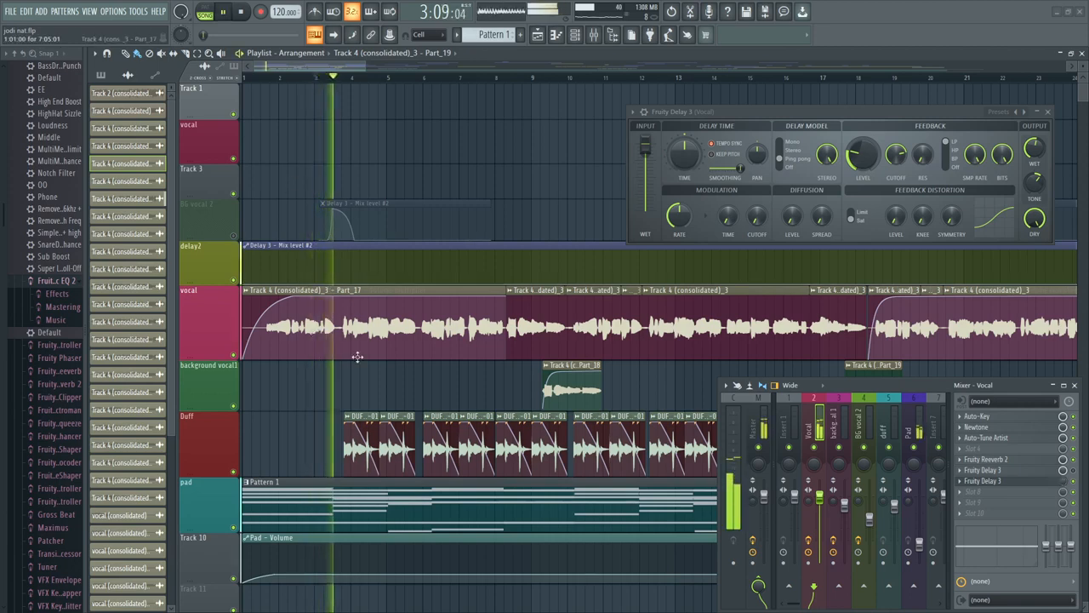
{"action": "key", "text": "space"}
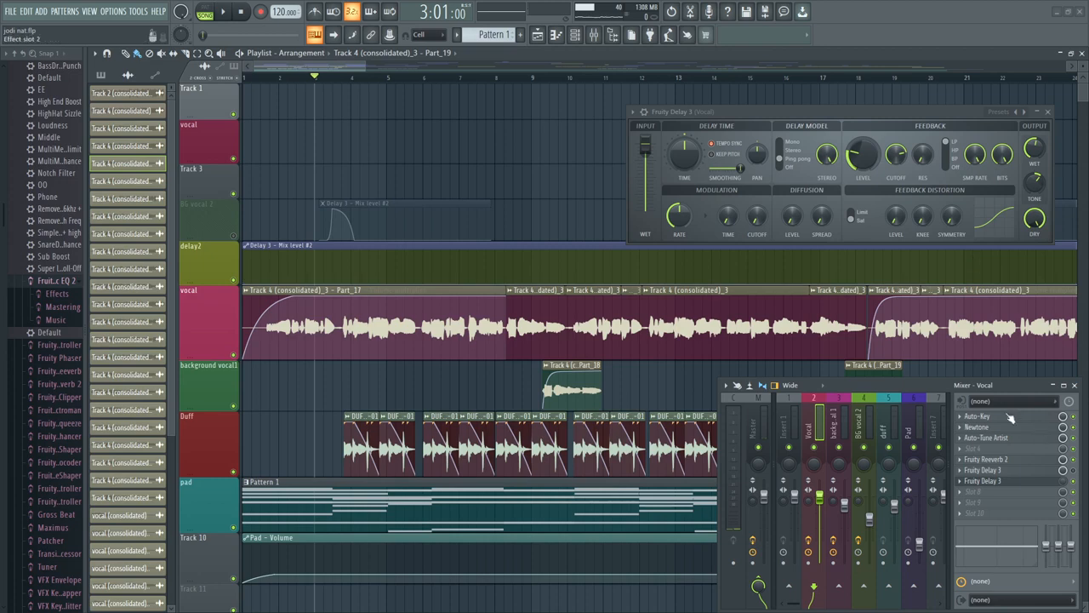
{"action": "left_click", "coordinate": [1050, 113]}
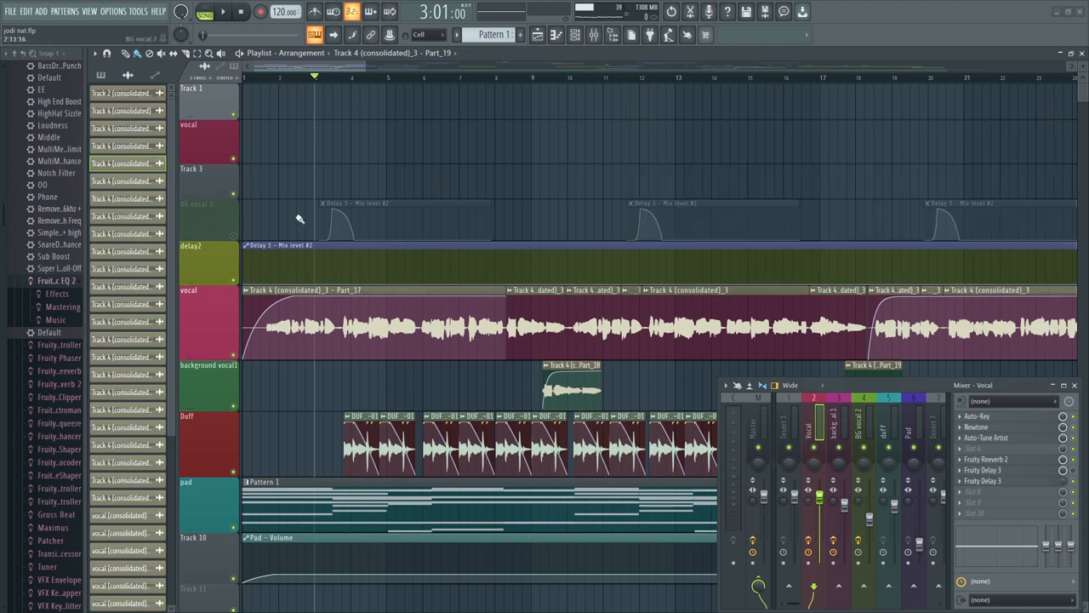
{"action": "scroll", "coordinate": [265, 85], "scroll_direction": "down", "scroll_amount": 2}
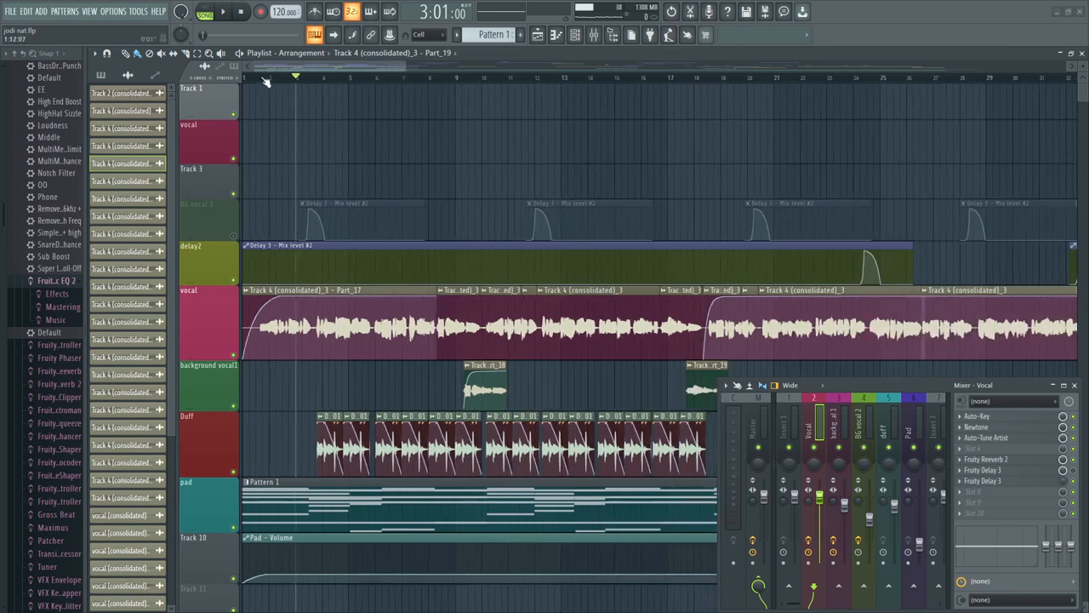
{"action": "scroll", "coordinate": [265, 82], "scroll_direction": "up", "scroll_amount": 2}
{"action": "scroll", "coordinate": [265, 82], "scroll_direction": "down", "scroll_amount": 2}
{"action": "scroll", "coordinate": [266, 82], "scroll_direction": "down", "scroll_amount": 2}
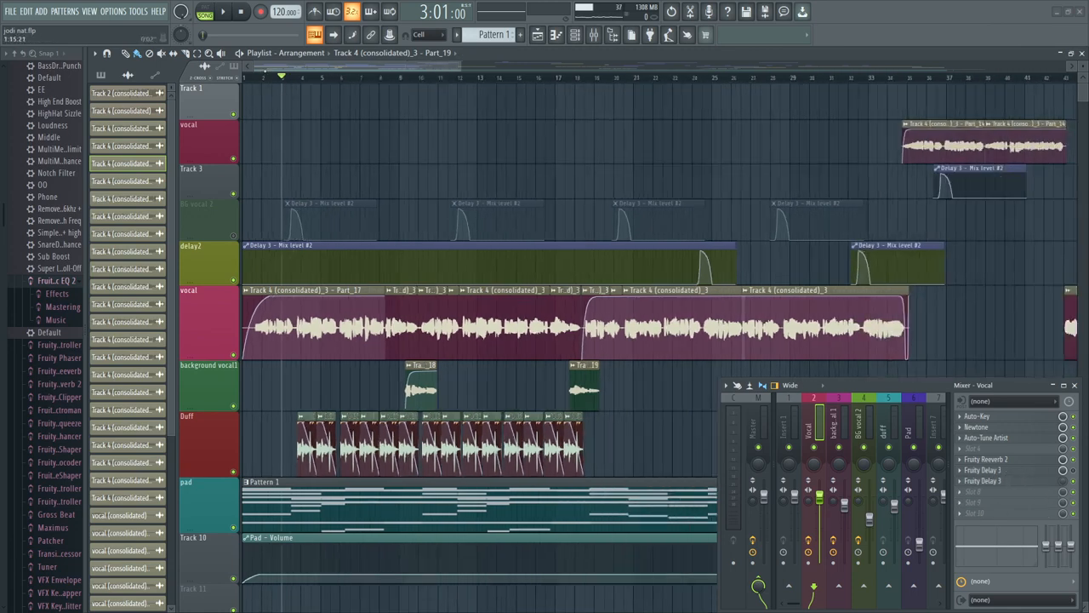
{"action": "scroll", "coordinate": [277, 82], "scroll_direction": "up", "scroll_amount": 4}
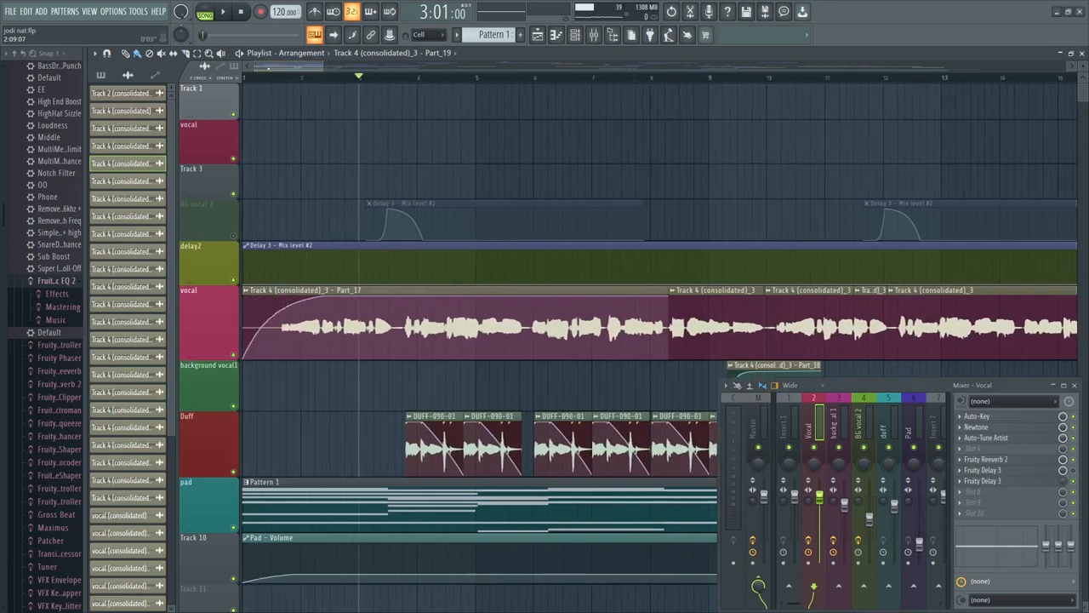
{"action": "scroll", "coordinate": [299, 82], "scroll_direction": "down", "scroll_amount": 2}
{"action": "scroll", "coordinate": [299, 82], "scroll_direction": "up", "scroll_amount": 1}
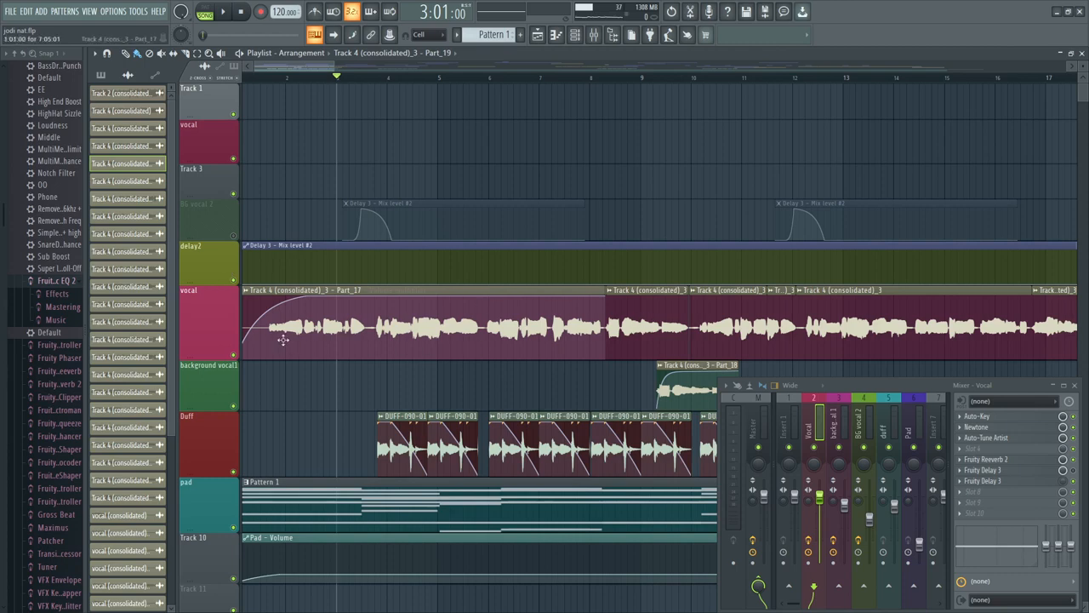
{"action": "left_click", "coordinate": [1046, 491]}
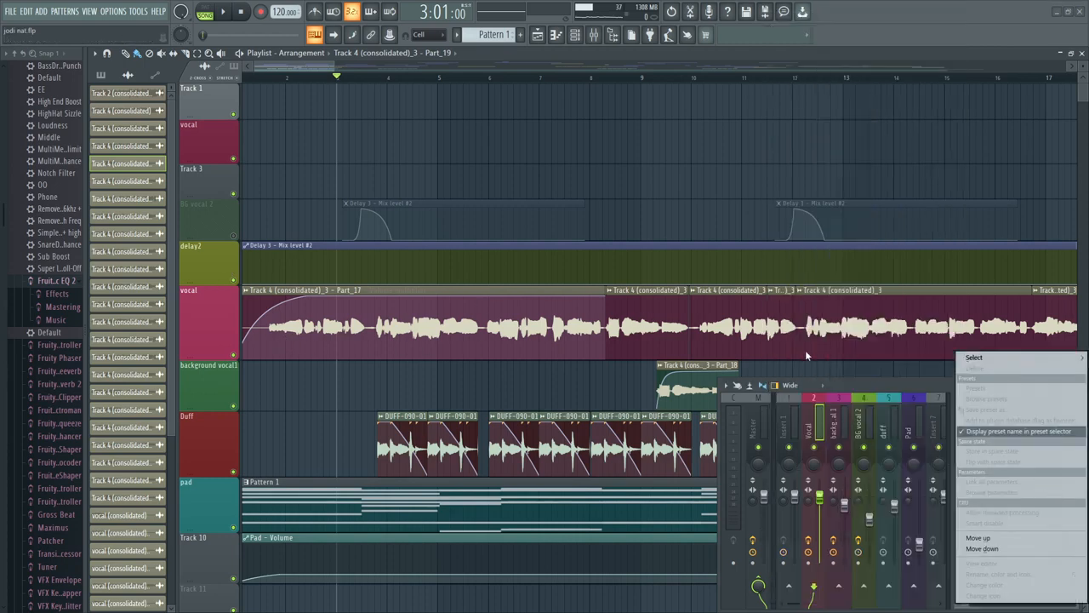
{"action": "left_click", "coordinate": [866, 389]}
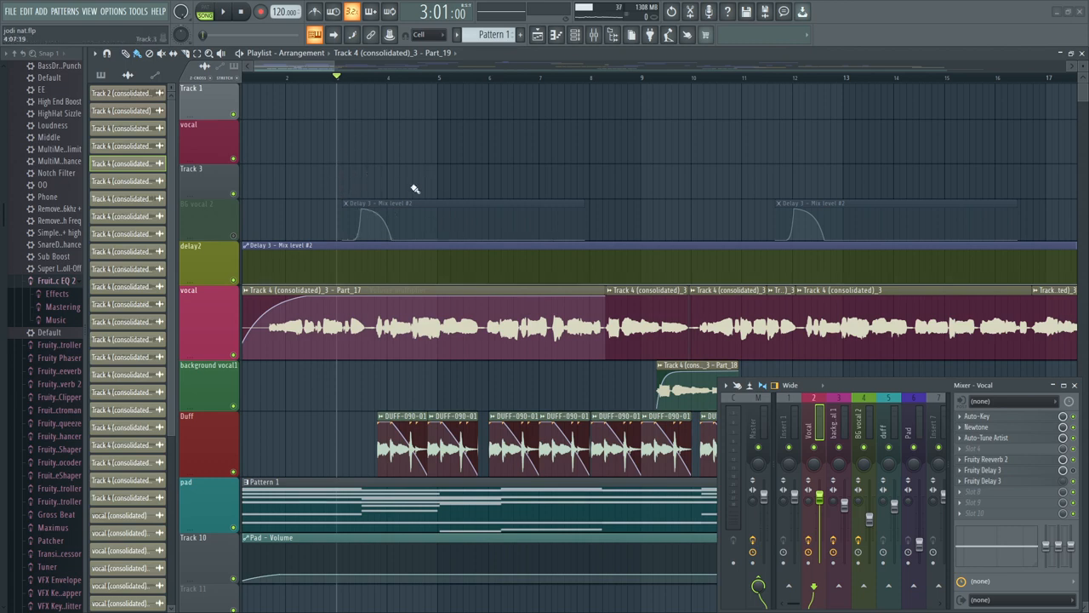
{"action": "scroll", "coordinate": [342, 76], "scroll_direction": "down", "scroll_amount": 1}
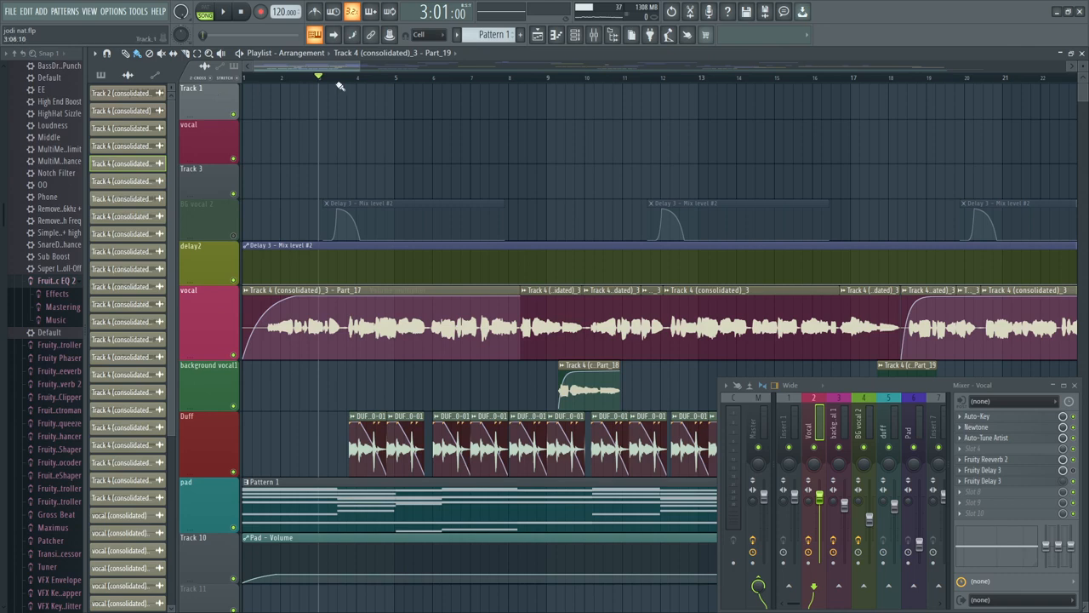
Step: Unmute the BG vocal 2 track and delete its first Delay 3 mix level automation clip near bar 3
{"action": "left_click", "coordinate": [233, 236]}
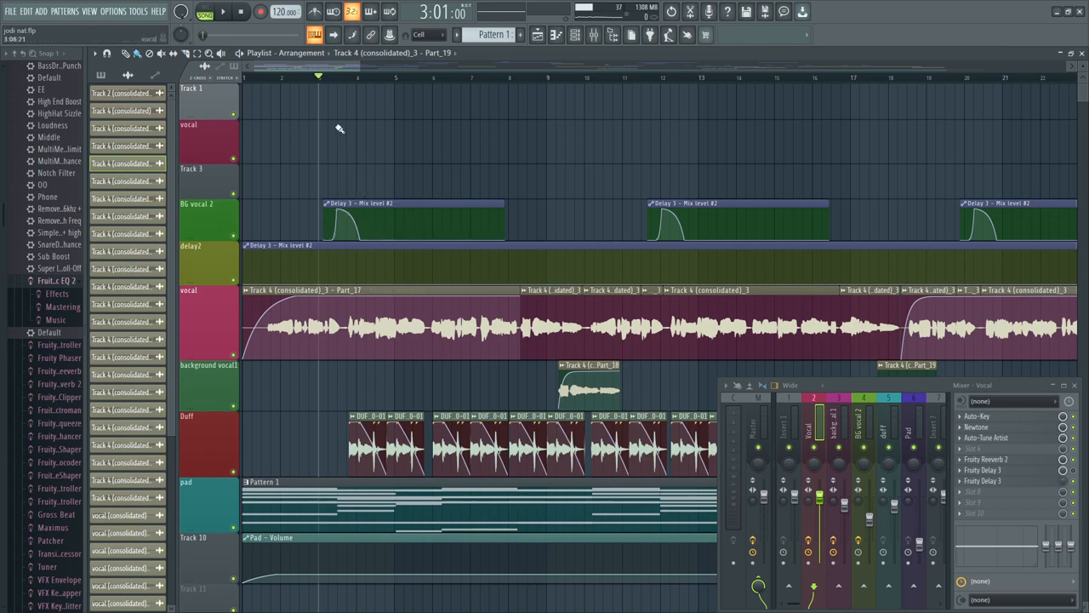
{"action": "right_click", "coordinate": [399, 218]}
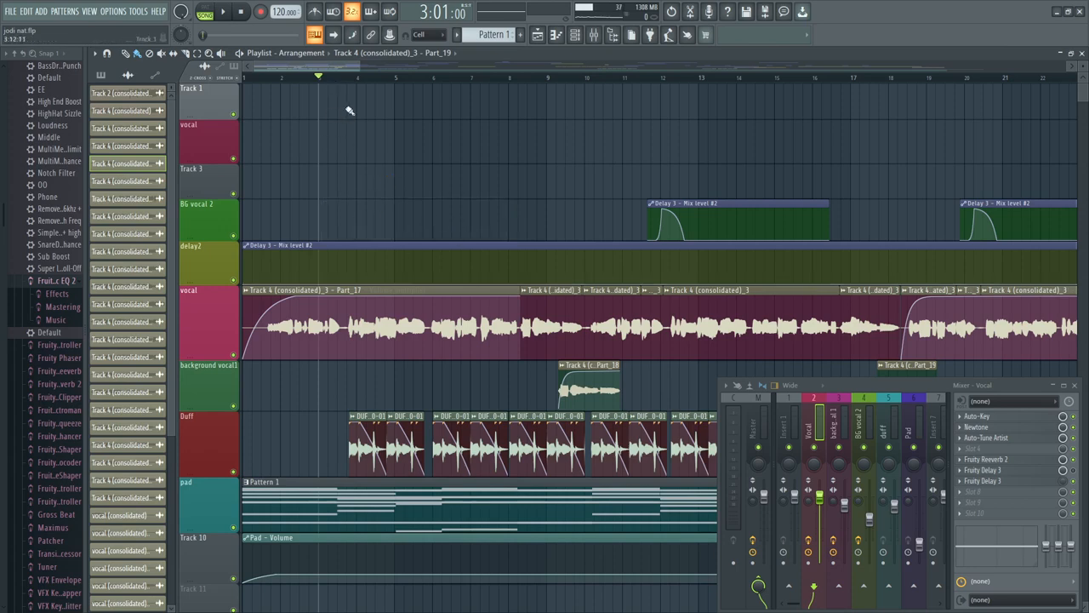
{"action": "scroll", "coordinate": [331, 87], "scroll_direction": "up", "scroll_amount": 3}
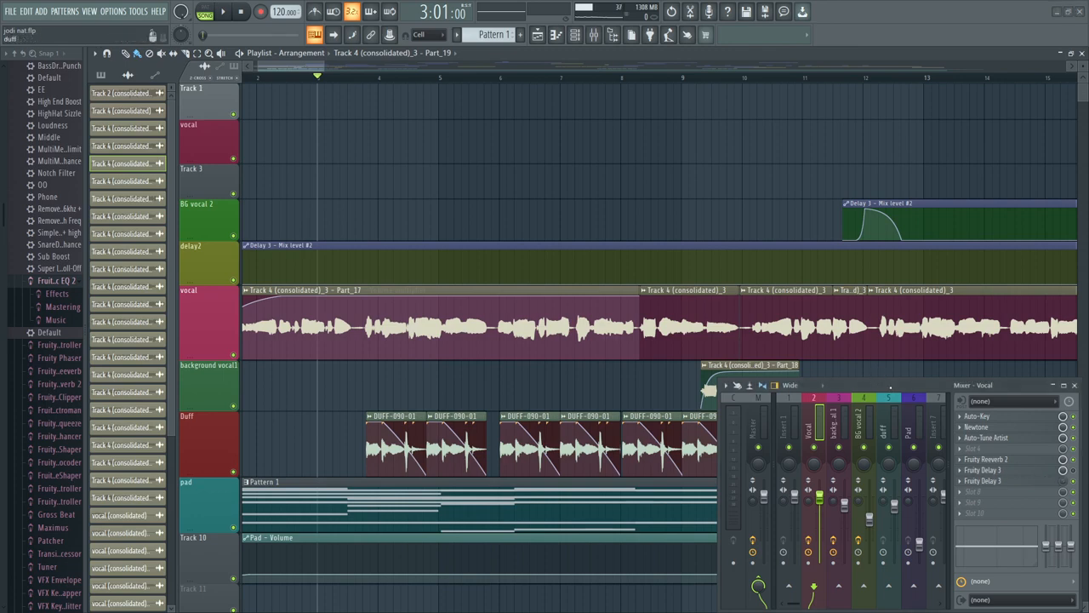
Step: Create an automation clip for the mix level of the Vocal track's second Fruity Delay 3
{"action": "right_click", "coordinate": [823, 501]}
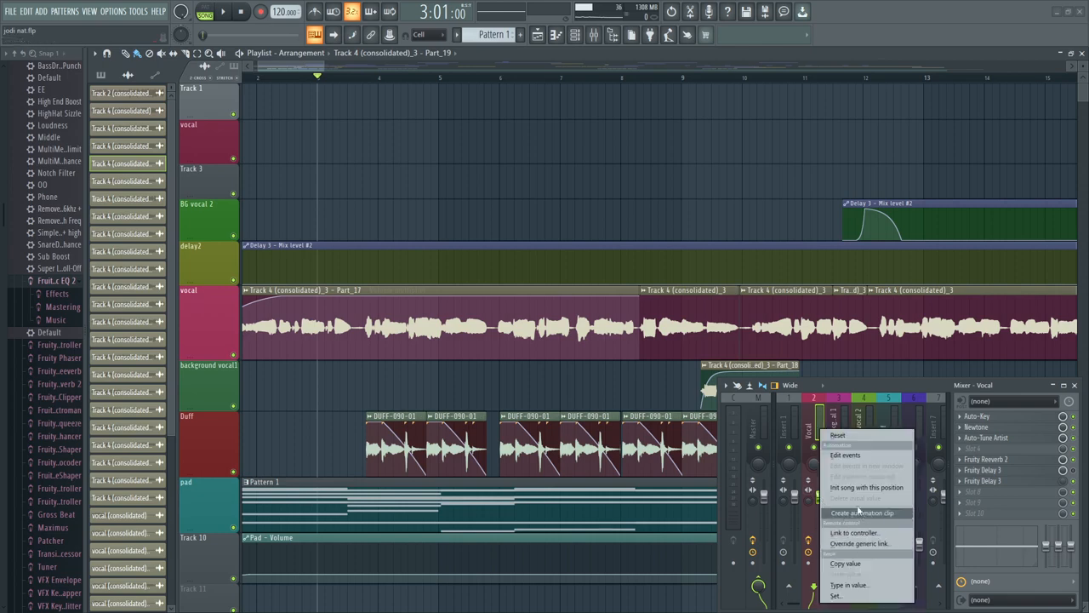
{"action": "left_click", "coordinate": [859, 511]}
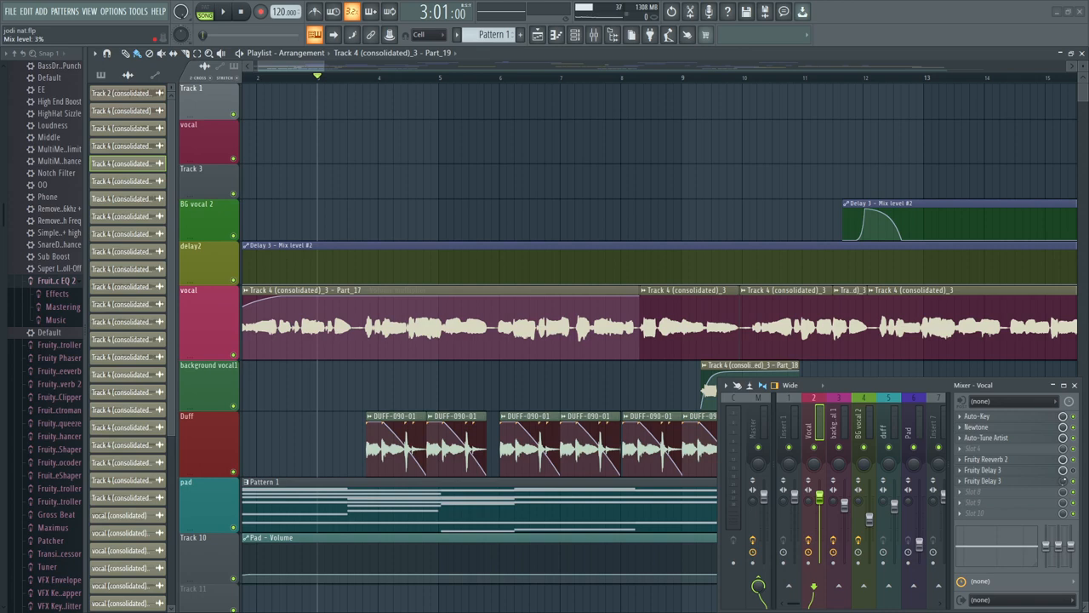
{"action": "right_click", "coordinate": [1064, 481]}
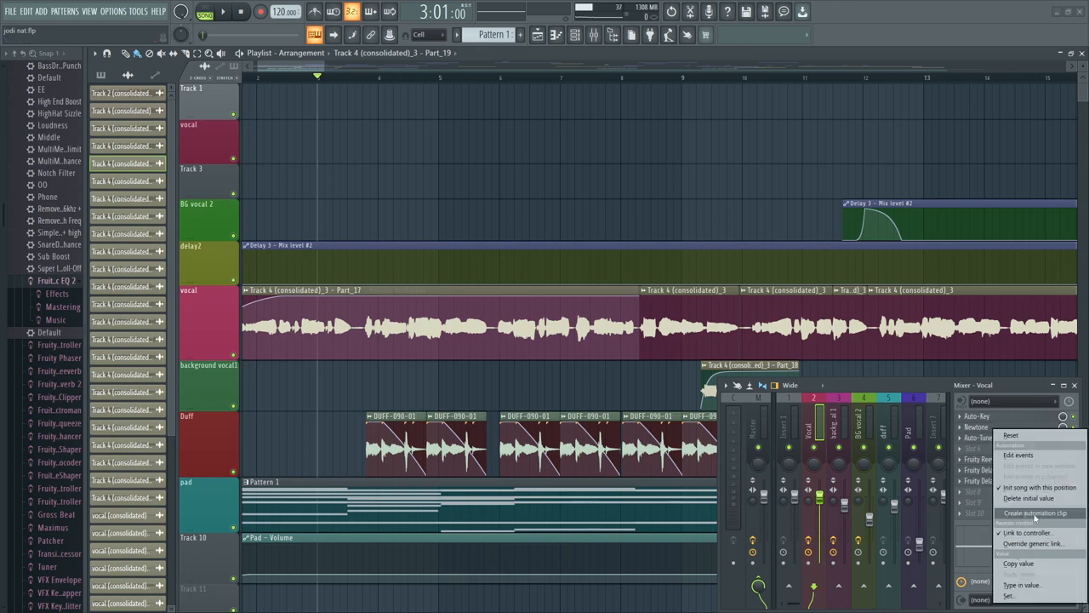
{"action": "left_click", "coordinate": [1035, 513]}
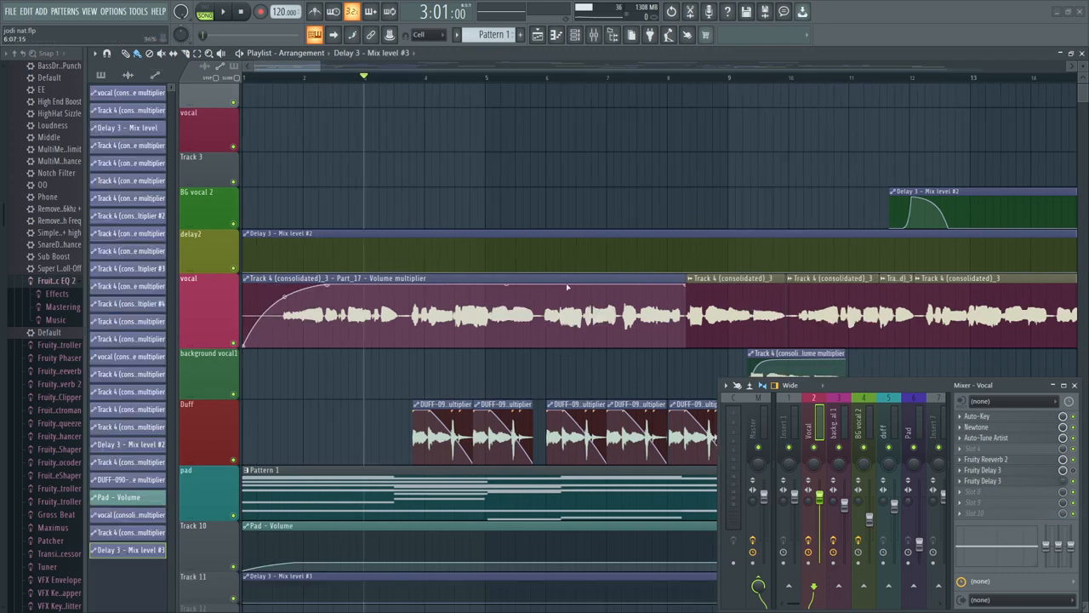
{"action": "left_click_drag", "start_coordinate": [541, 278], "coordinate": [520, 145]}
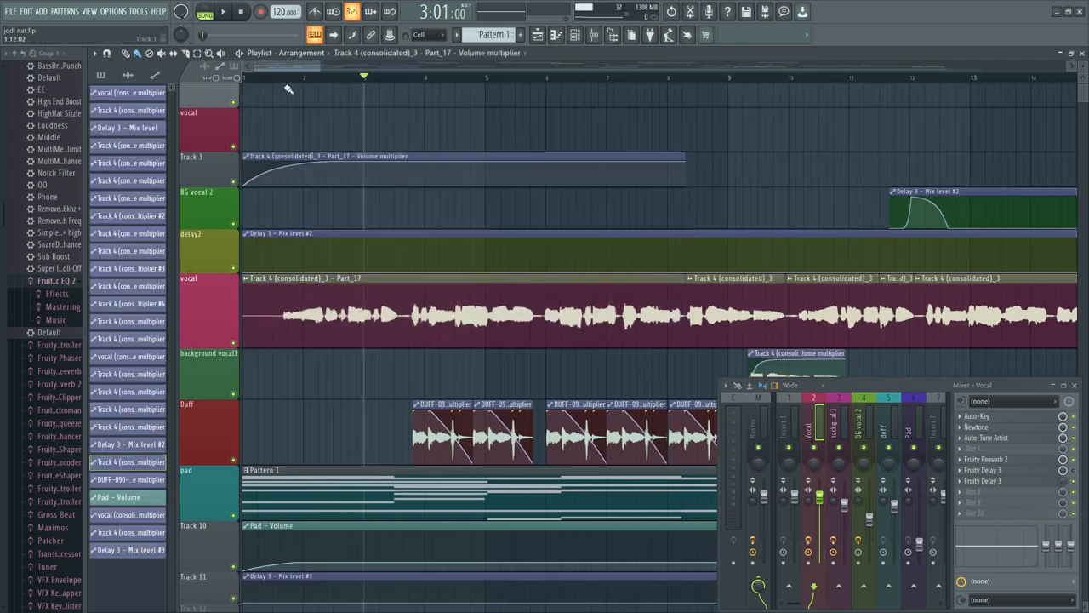
{"action": "left_click_drag", "start_coordinate": [282, 78], "coordinate": [266, 80]}
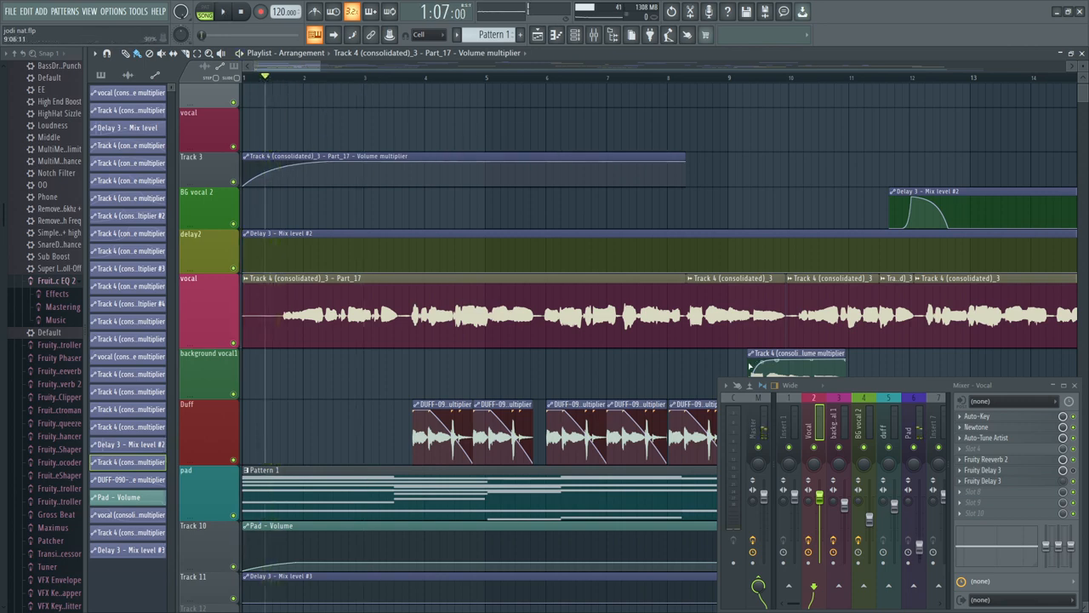
{"action": "key", "text": "ctrl+z"}
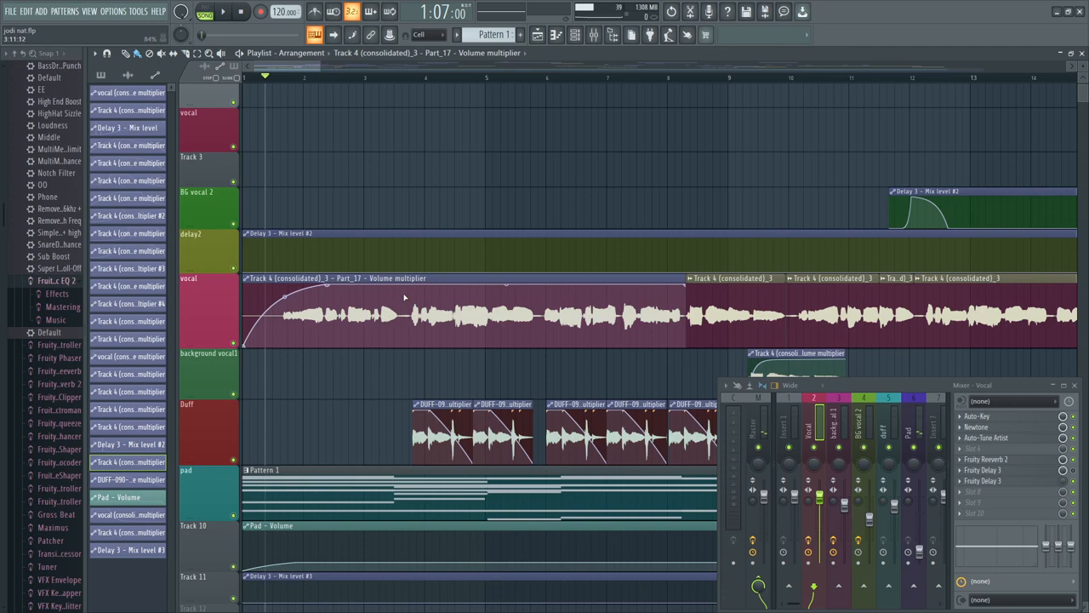
Step: Undo the new mix level automation clip and the deletion of BG vocal 2's first delay clip, and set the song position to 2:07
{"action": "key", "text": "ctrl+alt+z"}
{"action": "key", "text": "ctrl+alt+z"}
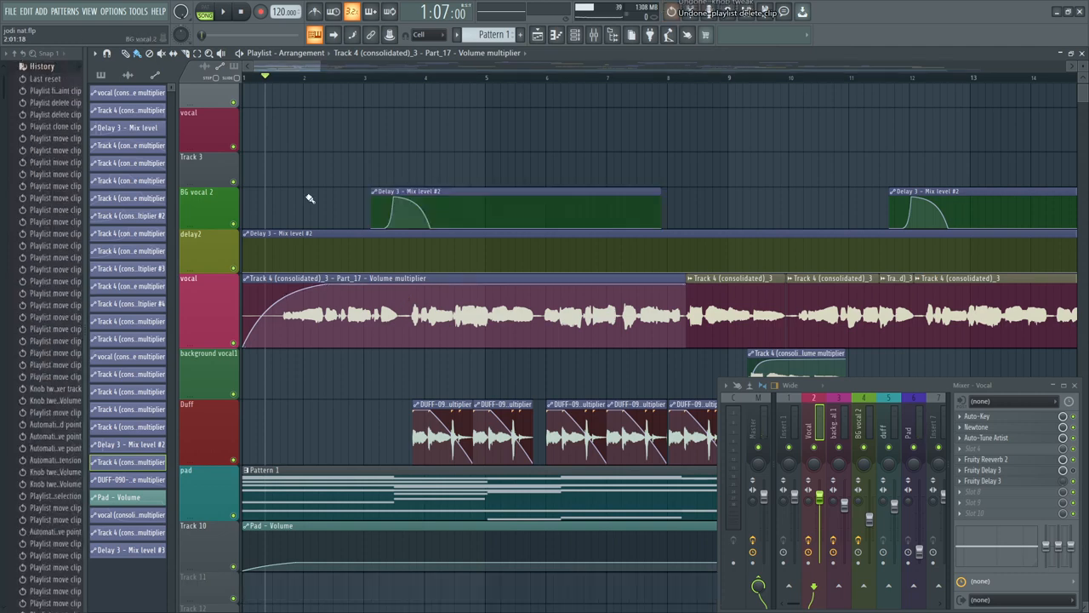
{"action": "left_click", "coordinate": [329, 80]}
{"action": "scroll", "coordinate": [331, 82], "scroll_direction": "up", "scroll_amount": 3}
{"action": "scroll", "coordinate": [303, 95], "scroll_direction": "left", "scroll_amount": 2}
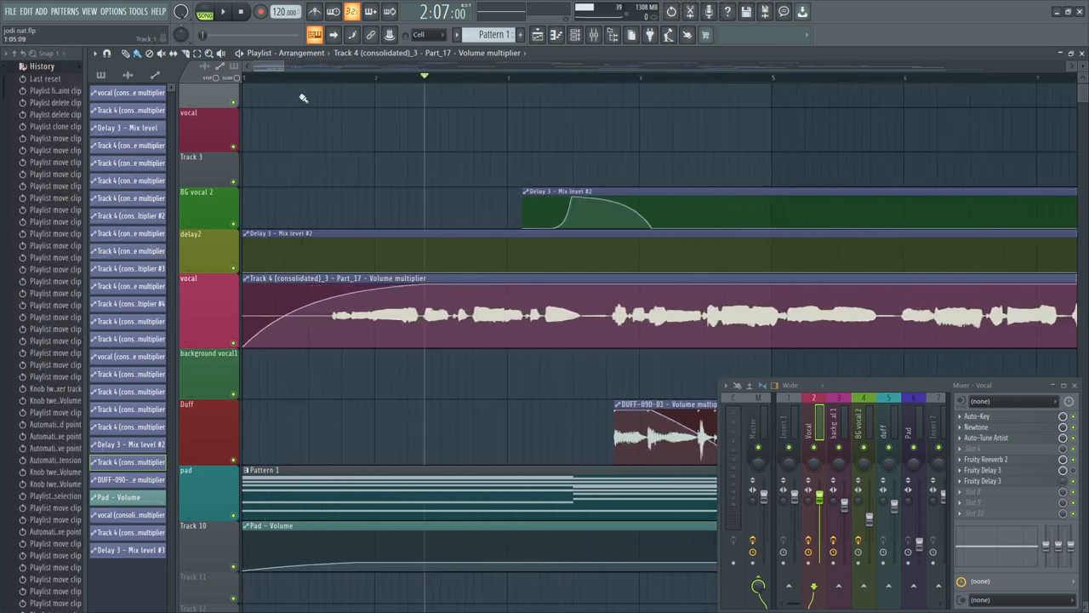
{"action": "scroll", "coordinate": [303, 97], "scroll_direction": "down", "scroll_amount": 4}
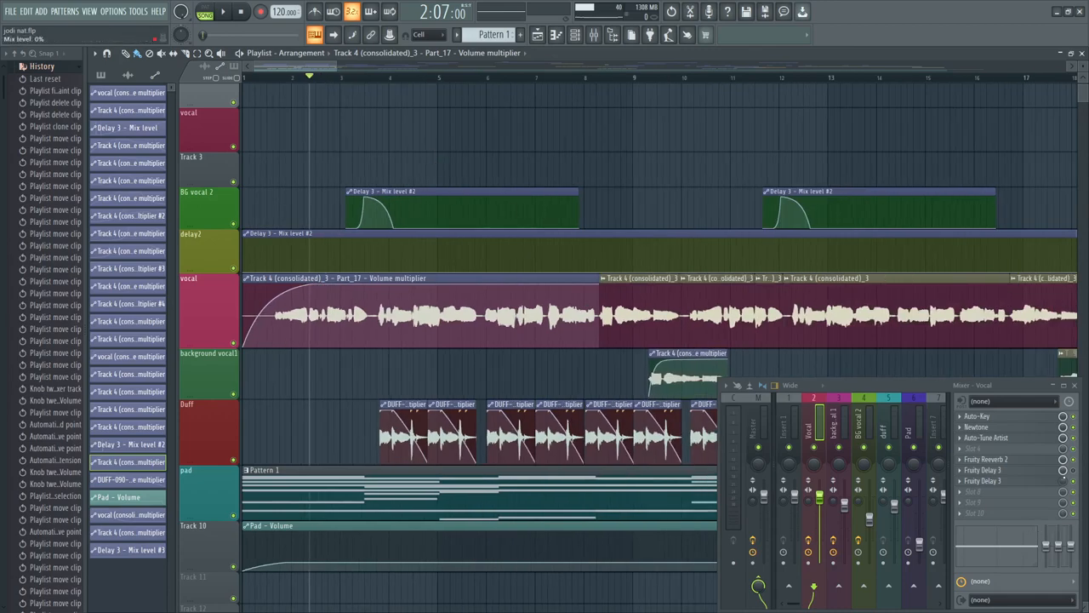
Step: Examine the automation options for the second Fruity Delay 3's mix level and the delay automation clips across the arrangement
{"action": "right_click", "coordinate": [1063, 480]}
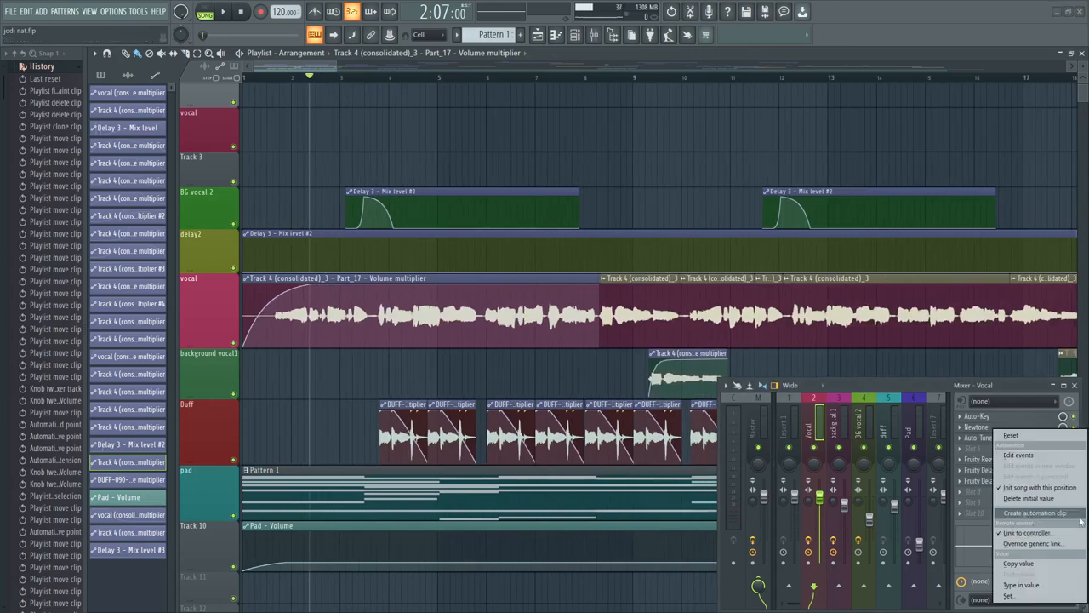
{"action": "left_click", "coordinate": [1039, 514]}
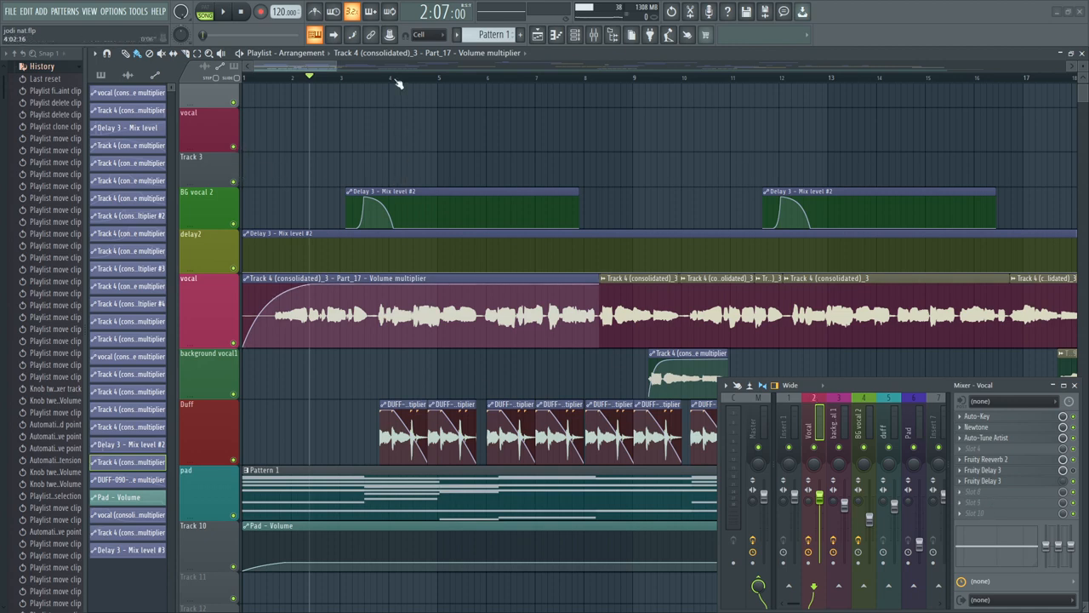
{"action": "scroll", "coordinate": [398, 84], "scroll_direction": "down", "scroll_amount": 3}
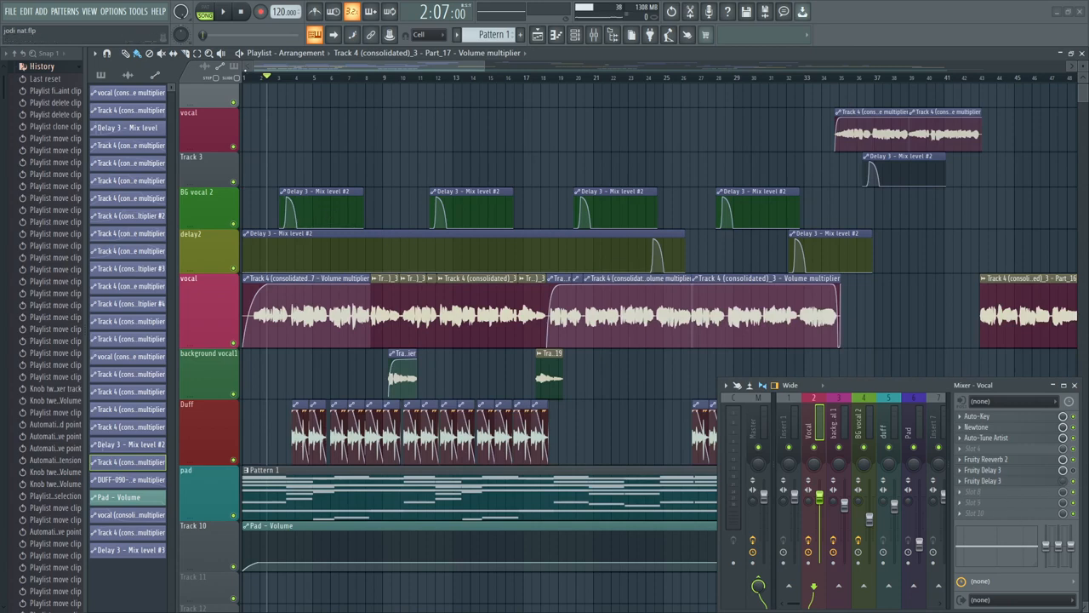
{"action": "scroll", "coordinate": [255, 82], "scroll_direction": "up", "scroll_amount": 2}
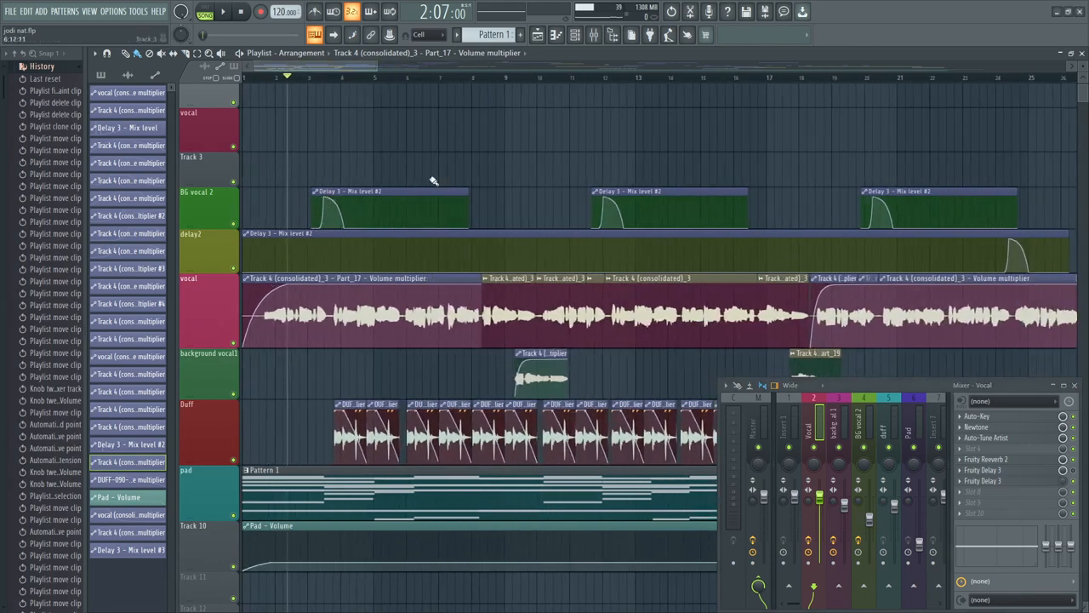
{"action": "scroll", "coordinate": [298, 81], "scroll_direction": "up", "scroll_amount": 3}
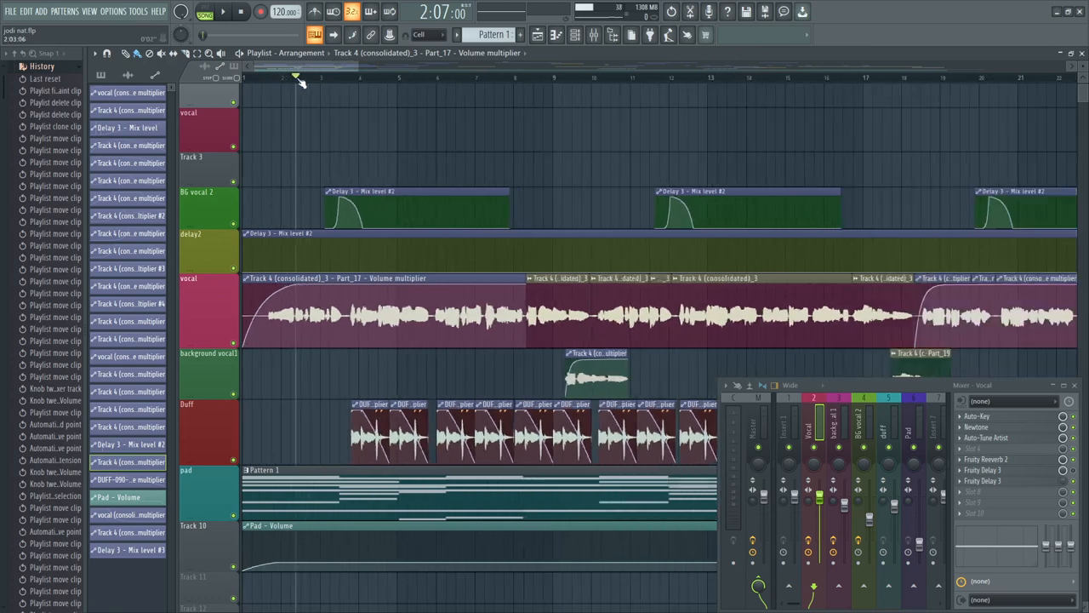
{"action": "scroll", "coordinate": [300, 81], "scroll_direction": "down", "scroll_amount": 5}
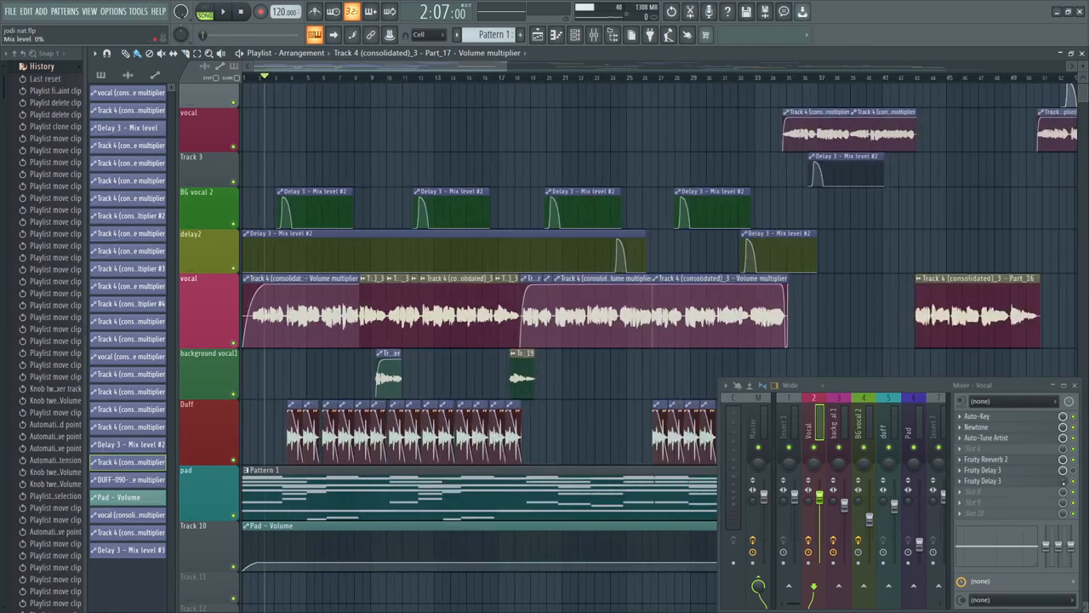
Step: Play the song from around bars 2 and 3 to hear how the second Fruity Delay 3's mix level follows its automation
{"action": "right_click", "coordinate": [1064, 481]}
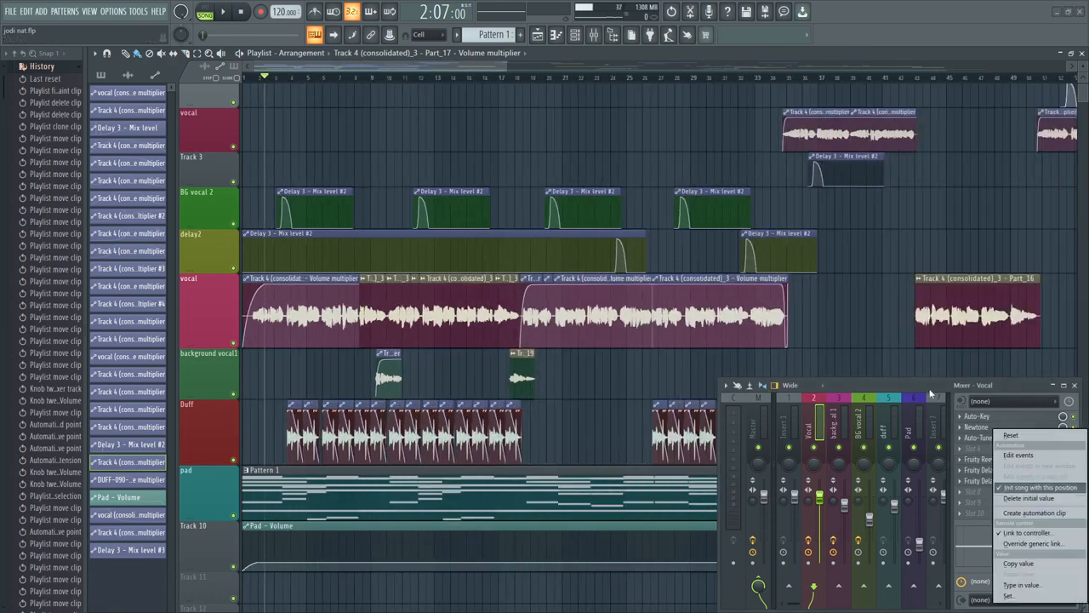
{"action": "left_click", "coordinate": [930, 394]}
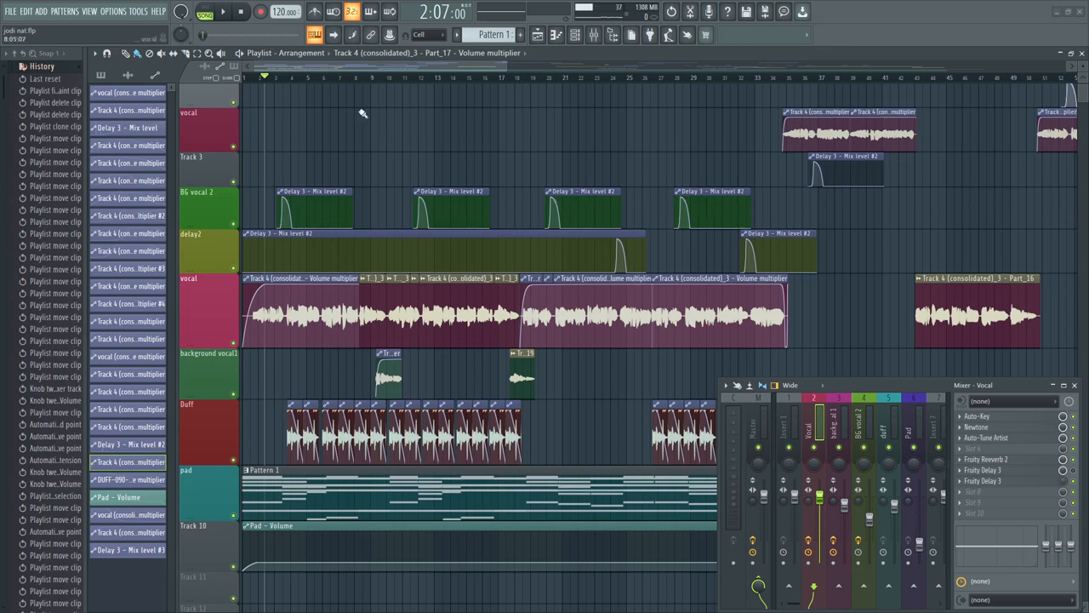
{"action": "scroll", "coordinate": [268, 88], "scroll_direction": "up", "scroll_amount": 5}
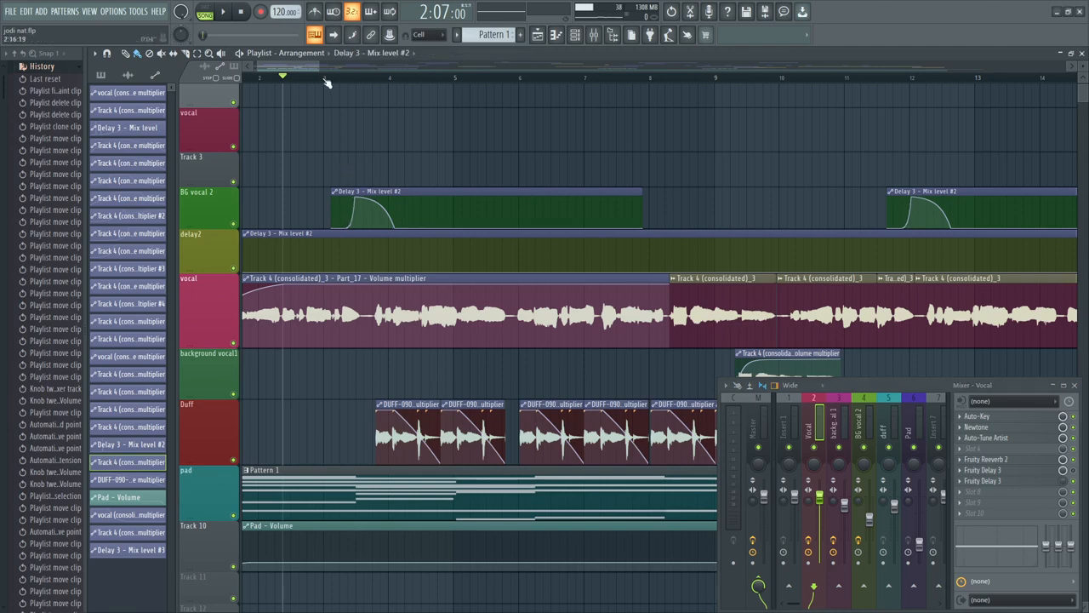
{"action": "left_click_drag", "start_coordinate": [284, 77], "coordinate": [333, 75]}
{"action": "key", "text": "space"}
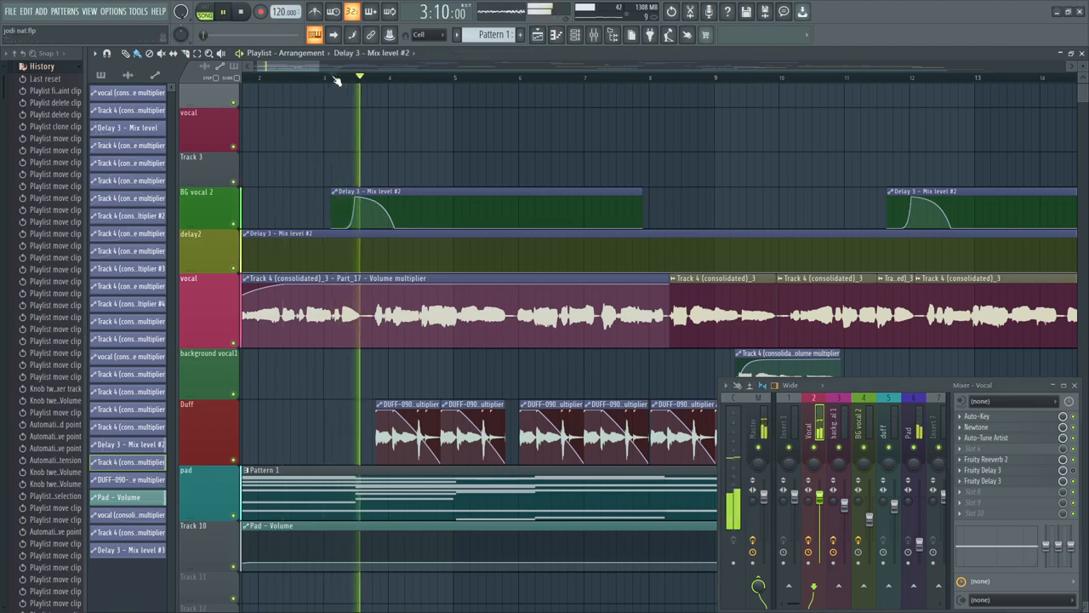
{"action": "key", "text": "space"}
{"action": "left_click", "coordinate": [289, 77]}
{"action": "key", "text": "space"}
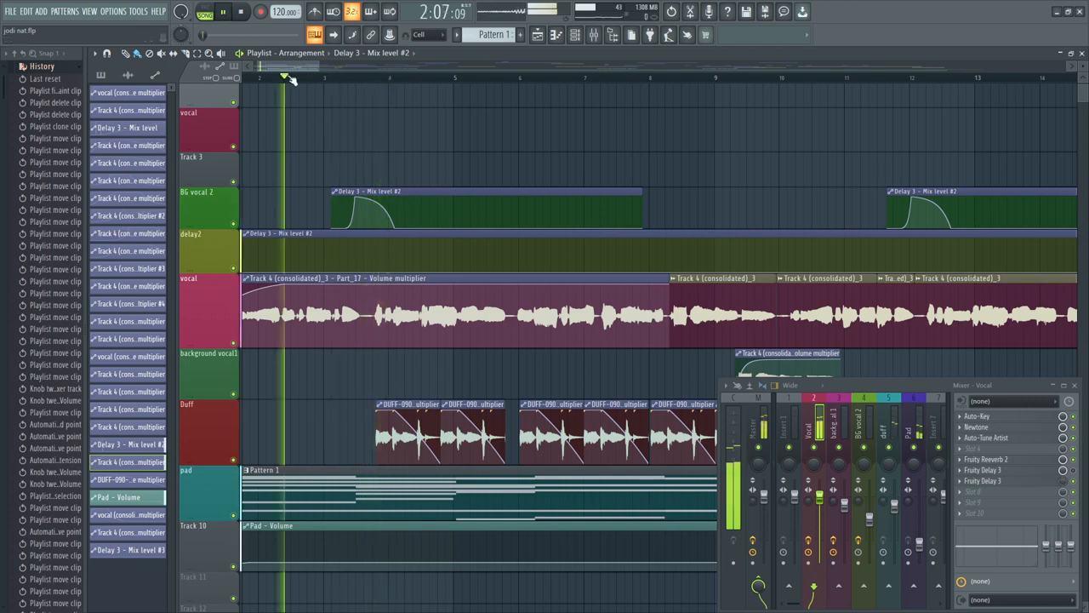
{"action": "key", "text": "space"}
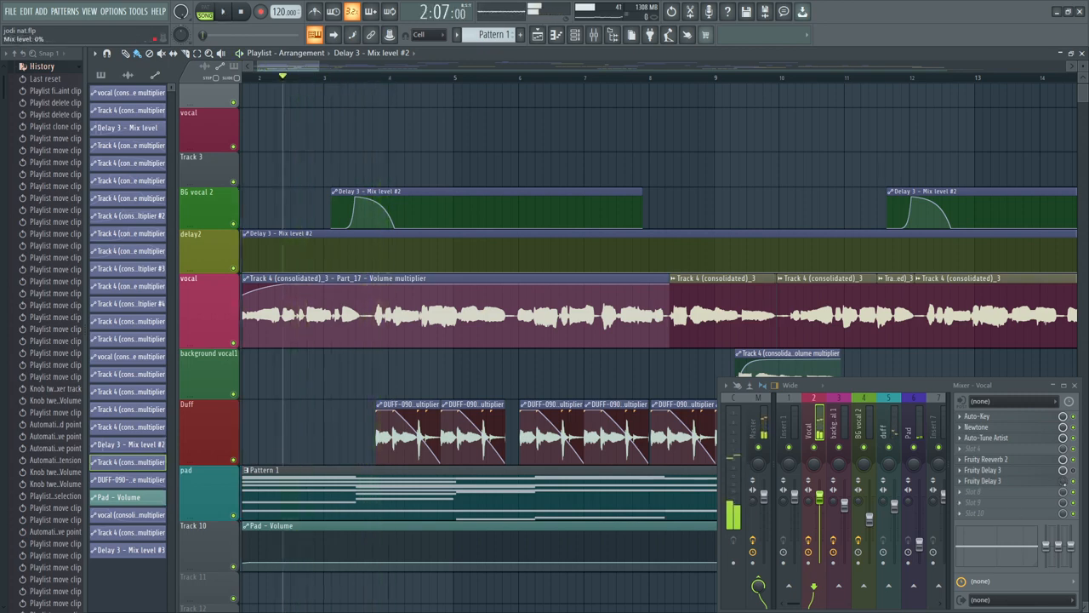
{"action": "key", "text": "space"}
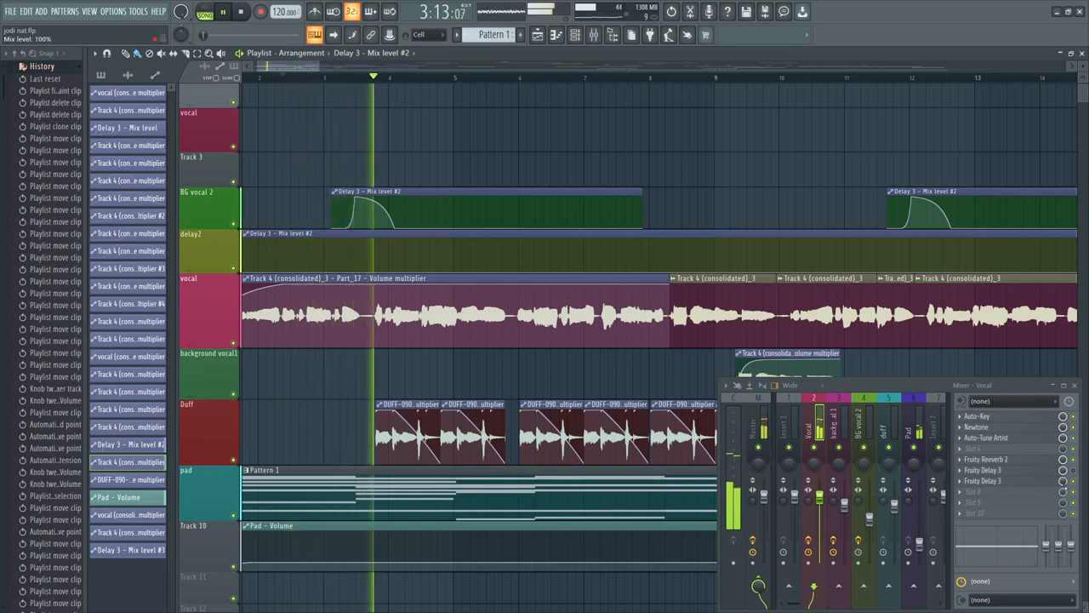
{"action": "key", "text": "space"}
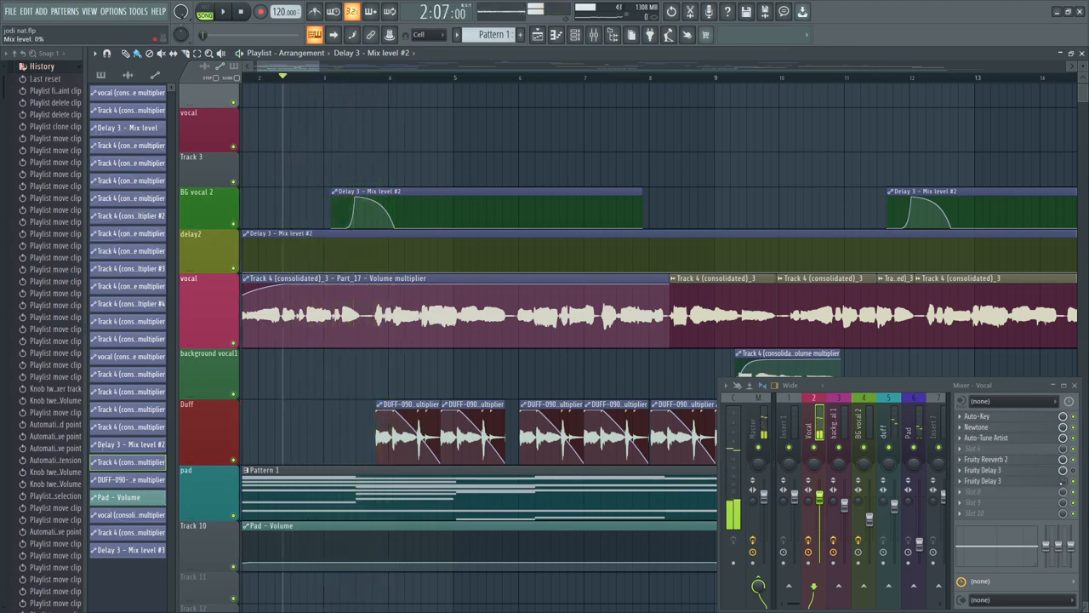
Step: Set the song position to 3:03, at the start of BG vocal 2's first delay clip, and play from there
{"action": "left_click", "coordinate": [340, 77]}
{"action": "left_click", "coordinate": [364, 78]}
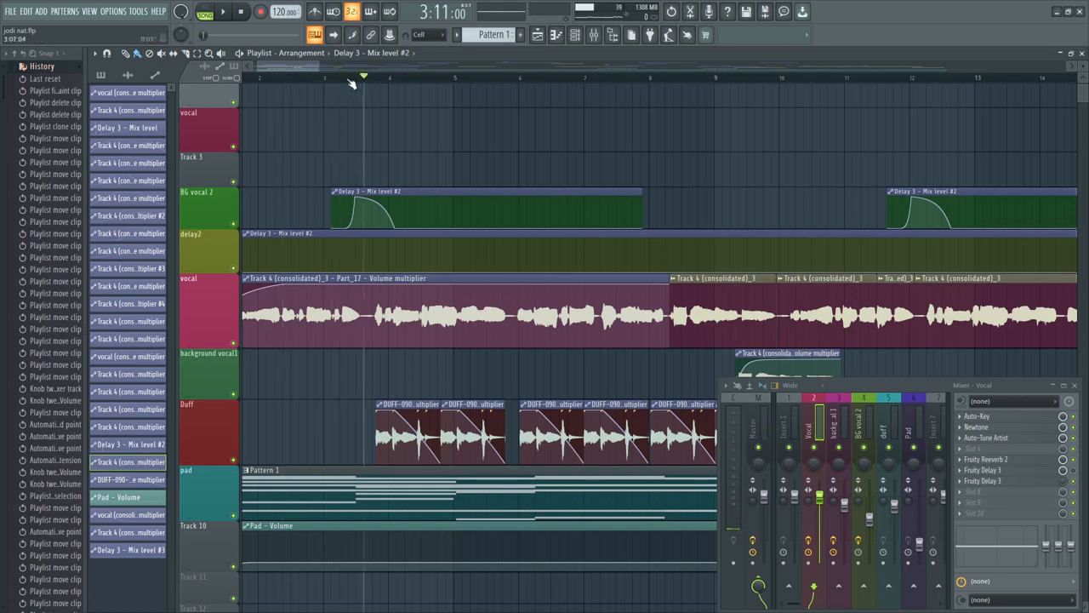
{"action": "left_click", "coordinate": [331, 77]}
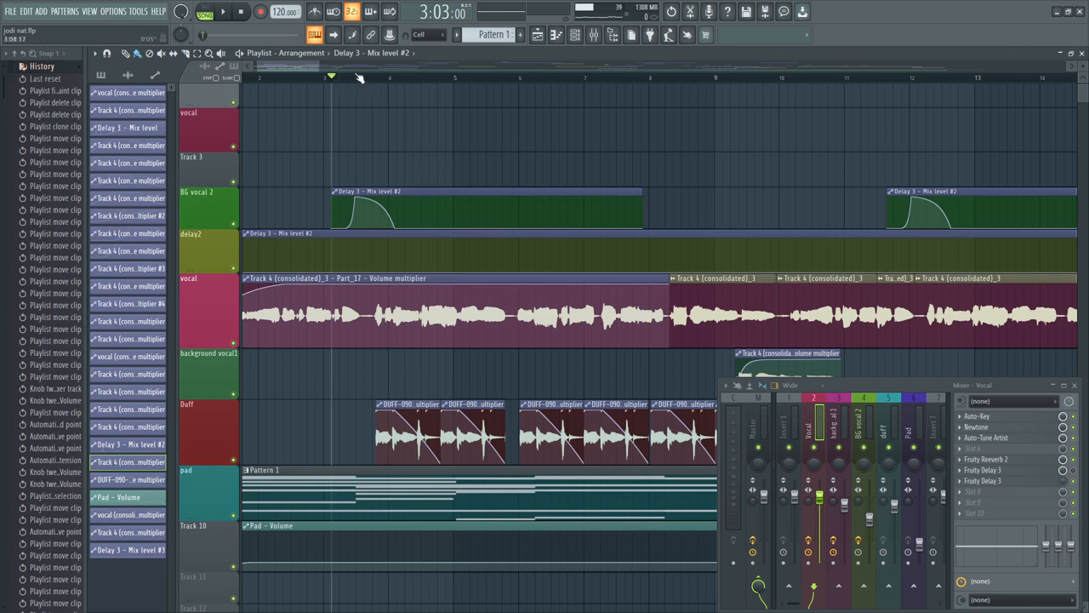
{"action": "scroll", "coordinate": [372, 79], "scroll_direction": "down", "scroll_amount": 2}
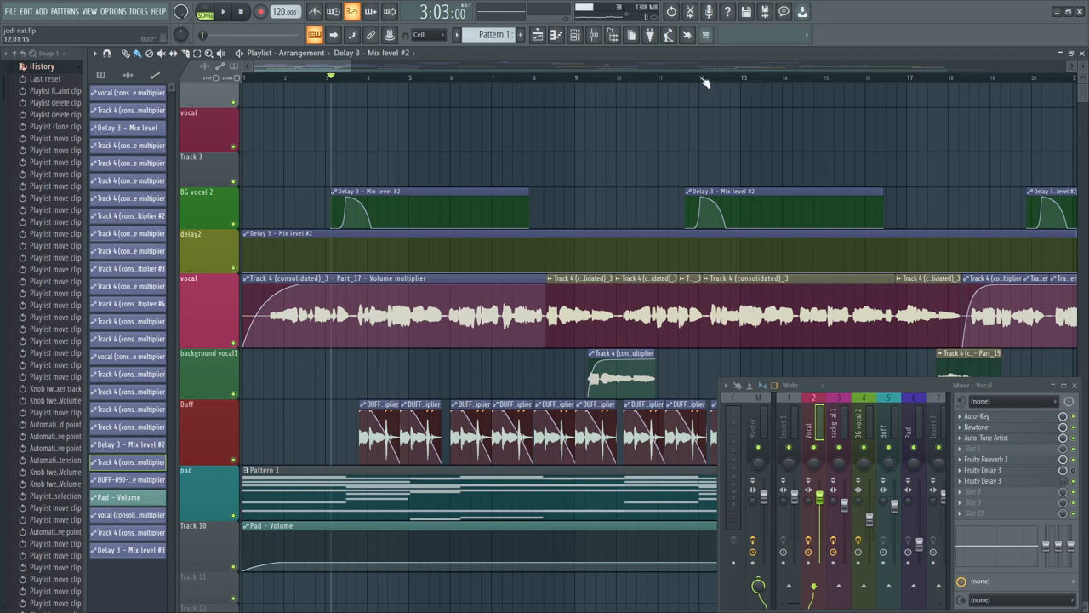
{"action": "scroll", "coordinate": [355, 81], "scroll_direction": "up", "scroll_amount": 6}
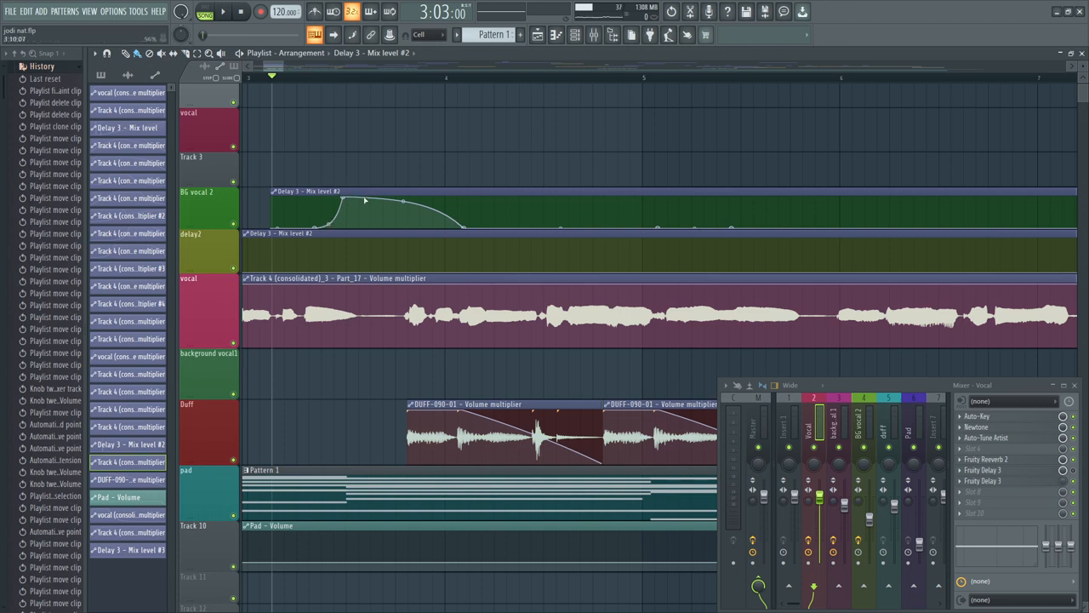
{"action": "key", "text": "space"}
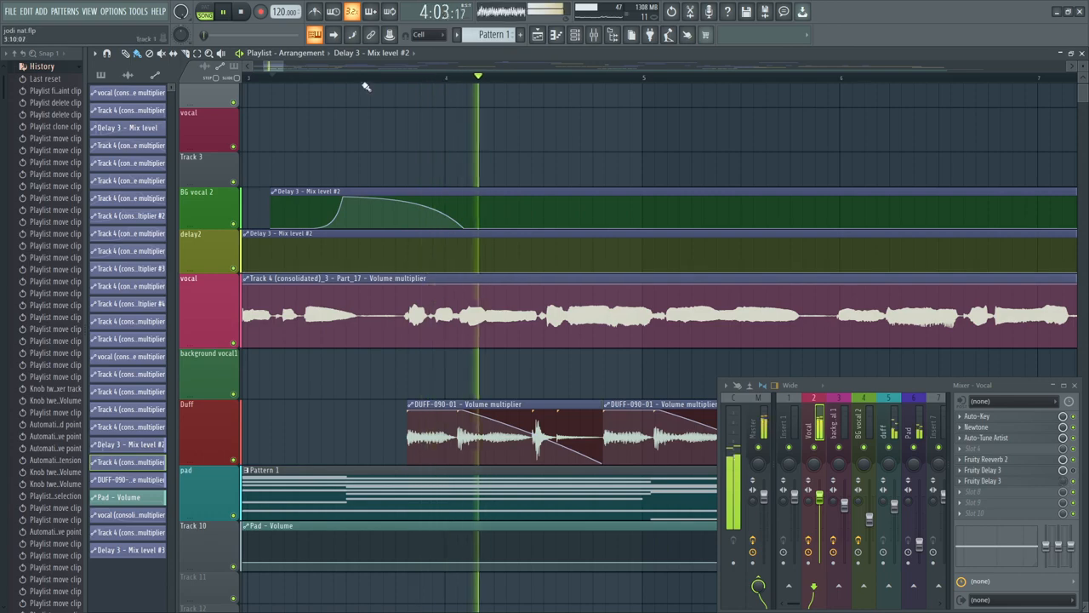
Step: Examine the delay automation clips across the arrangement during playback and stop the song
{"action": "scroll", "coordinate": [366, 83], "scroll_direction": "down", "scroll_amount": 5}
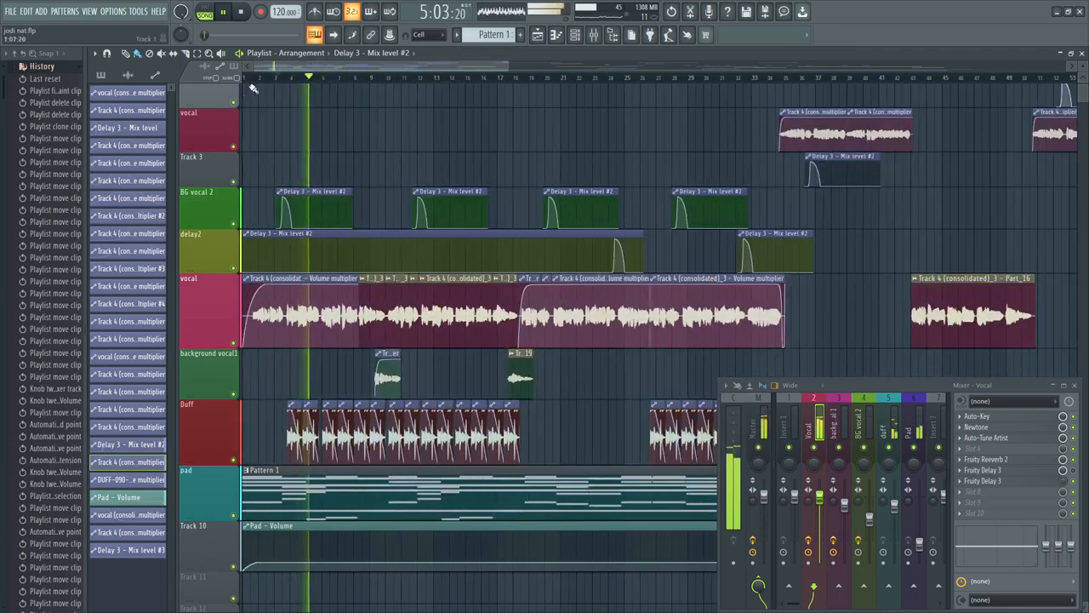
{"action": "left_click_drag", "start_coordinate": [353, 70], "coordinate": [396, 70]}
{"action": "scroll", "coordinate": [345, 81], "scroll_direction": "down", "scroll_amount": 4}
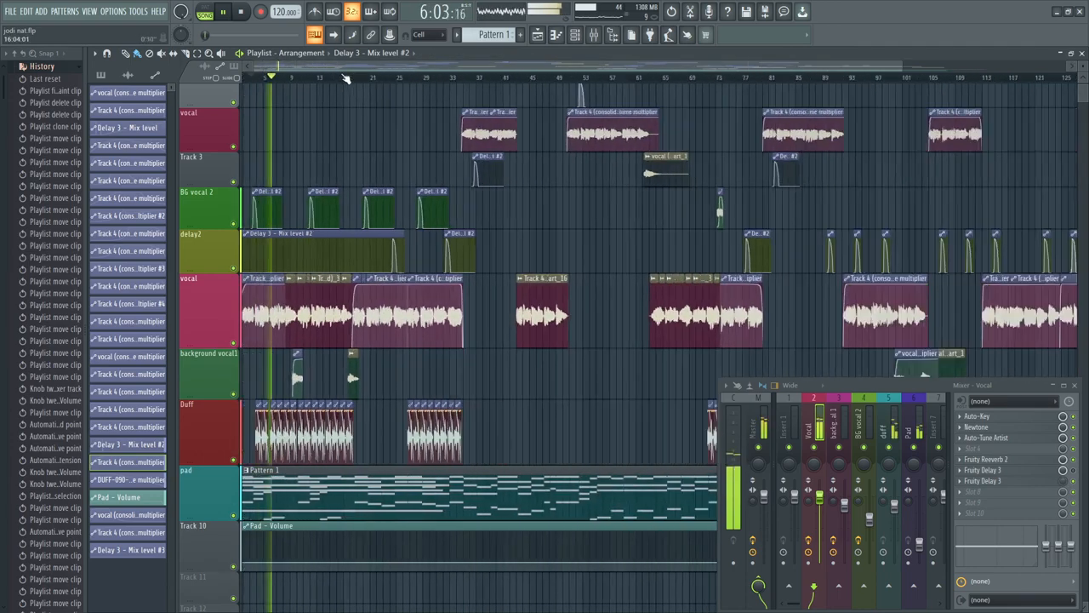
{"action": "scroll", "coordinate": [313, 83], "scroll_direction": "up", "scroll_amount": 4}
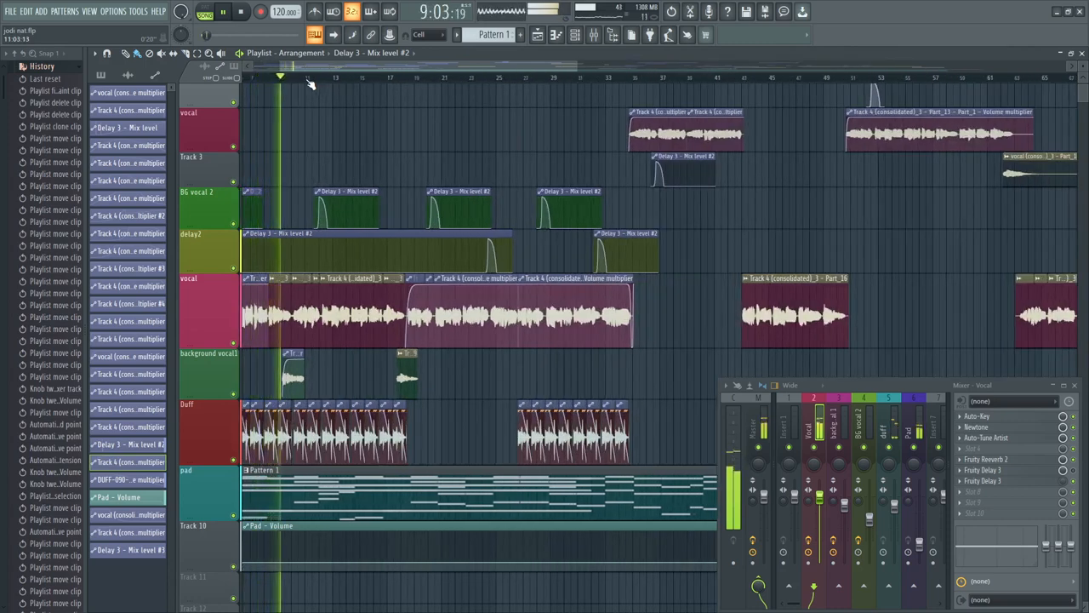
{"action": "scroll", "coordinate": [306, 82], "scroll_direction": "up", "scroll_amount": 2}
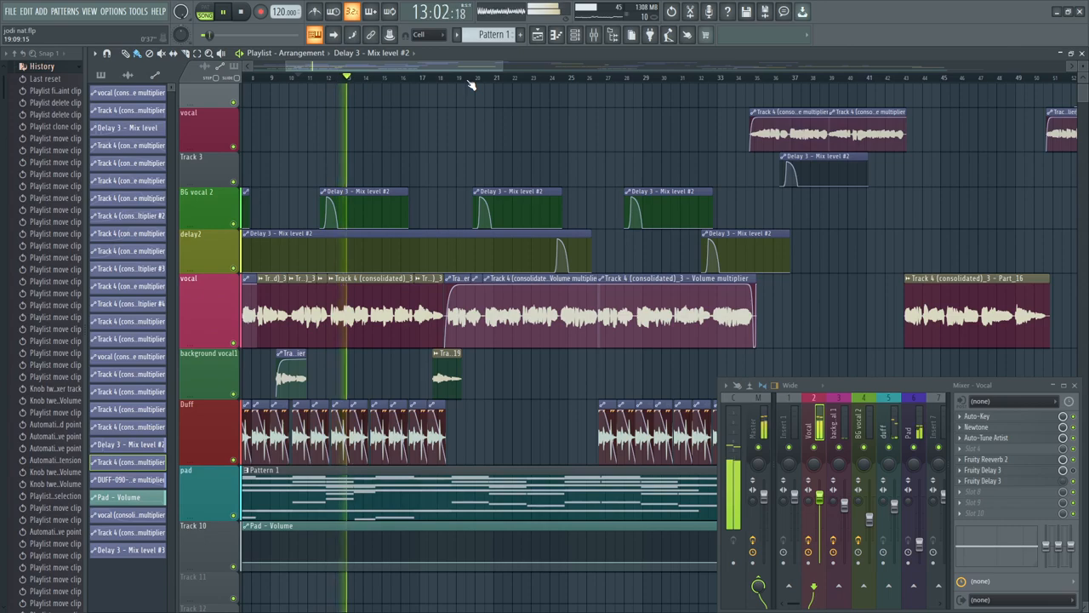
{"action": "scroll", "coordinate": [471, 84], "scroll_direction": "down", "scroll_amount": 3}
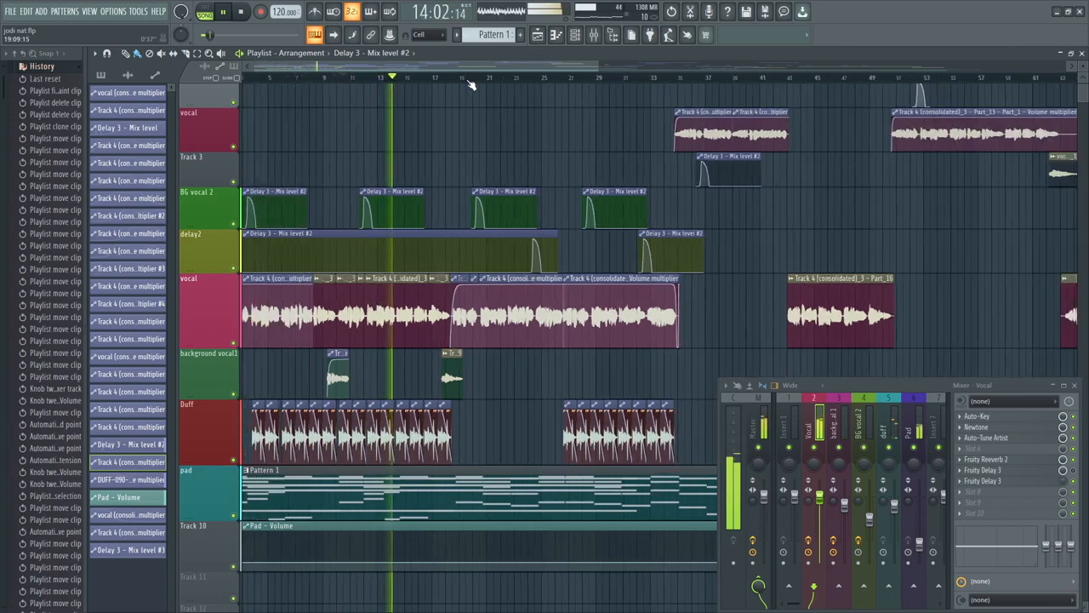
{"action": "key", "text": "space"}
Step: Shorten BG vocal 2's first Delay 3 mix level clip so it ends near bar 6
{"action": "scroll", "coordinate": [274, 84], "scroll_direction": "up", "scroll_amount": 5}
{"action": "scroll", "coordinate": [273, 84], "scroll_direction": "up", "scroll_amount": 3}
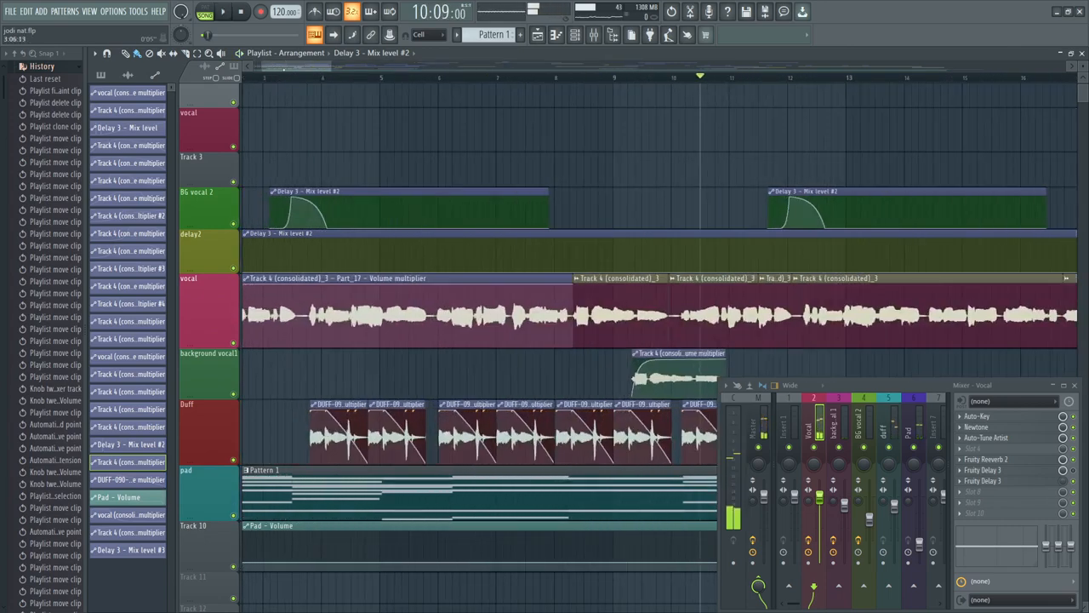
{"action": "scroll", "coordinate": [340, 111], "scroll_direction": "left", "scroll_amount": 2}
{"action": "scroll", "coordinate": [669, 82], "scroll_direction": "down", "scroll_amount": 2}
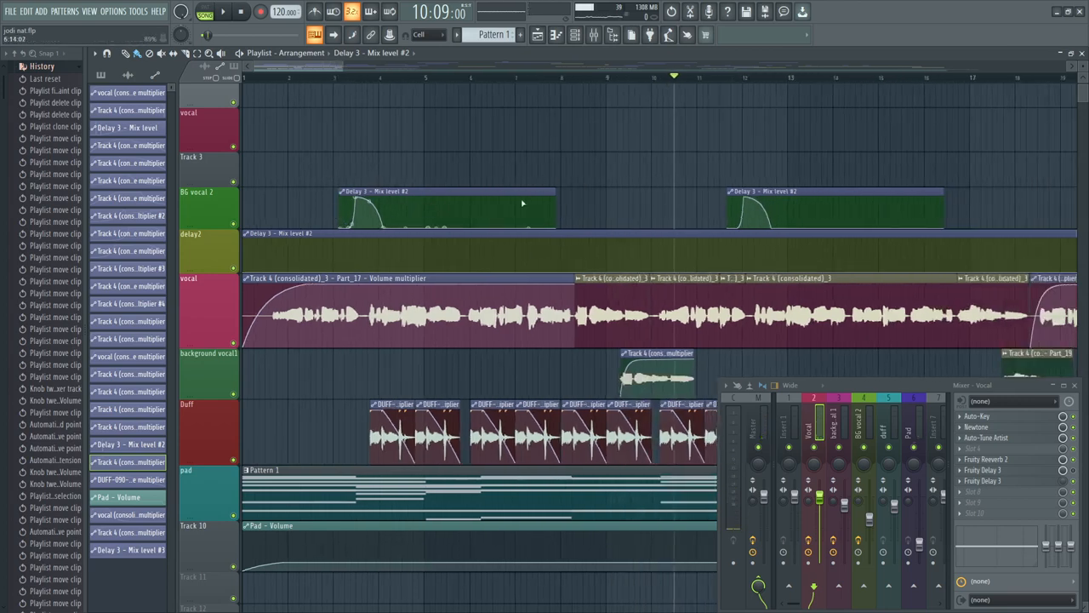
{"action": "left_click_drag", "start_coordinate": [553, 192], "coordinate": [456, 213]}
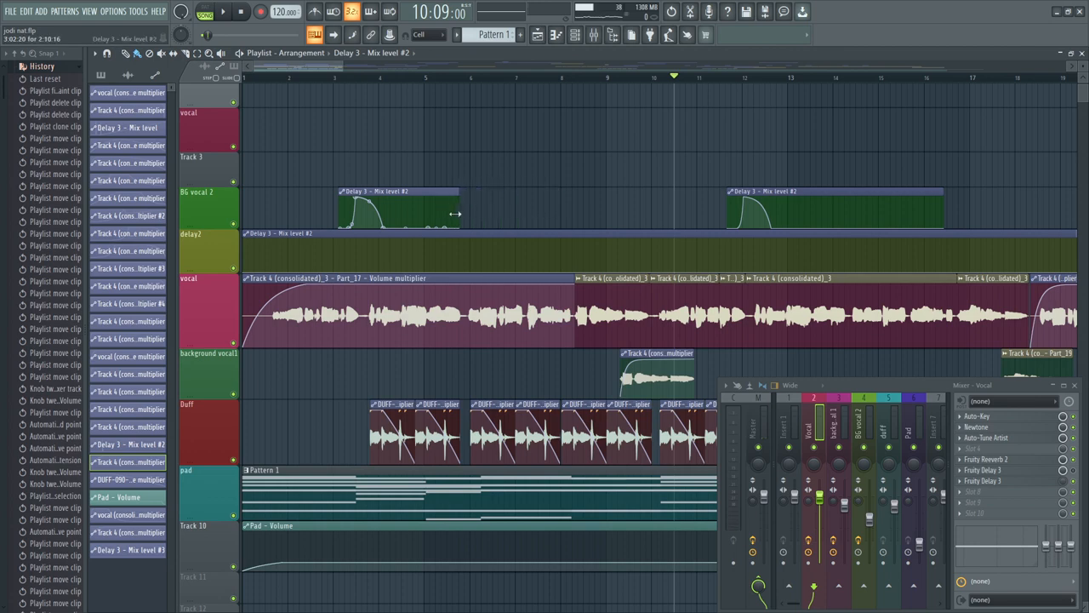
Step: Try out a copy of the shortened delay clip near bar 7 of BG vocal 2, playing from 7:05, and delete it
{"action": "left_click_drag", "start_coordinate": [367, 173], "coordinate": [615, 192]}
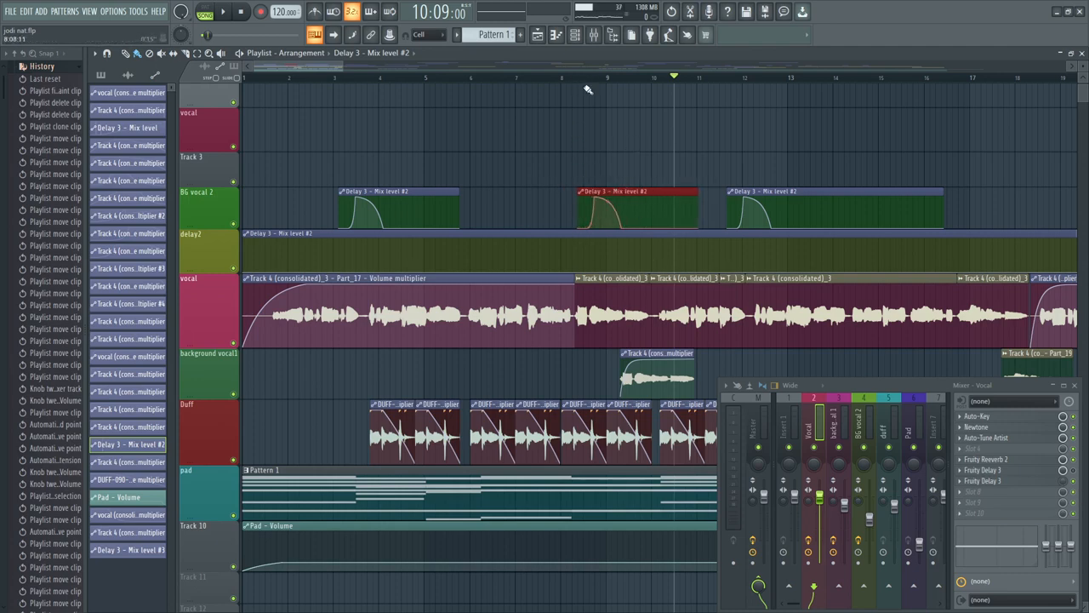
{"action": "left_click_drag", "start_coordinate": [621, 191], "coordinate": [582, 190]}
{"action": "left_click", "coordinate": [531, 80]}
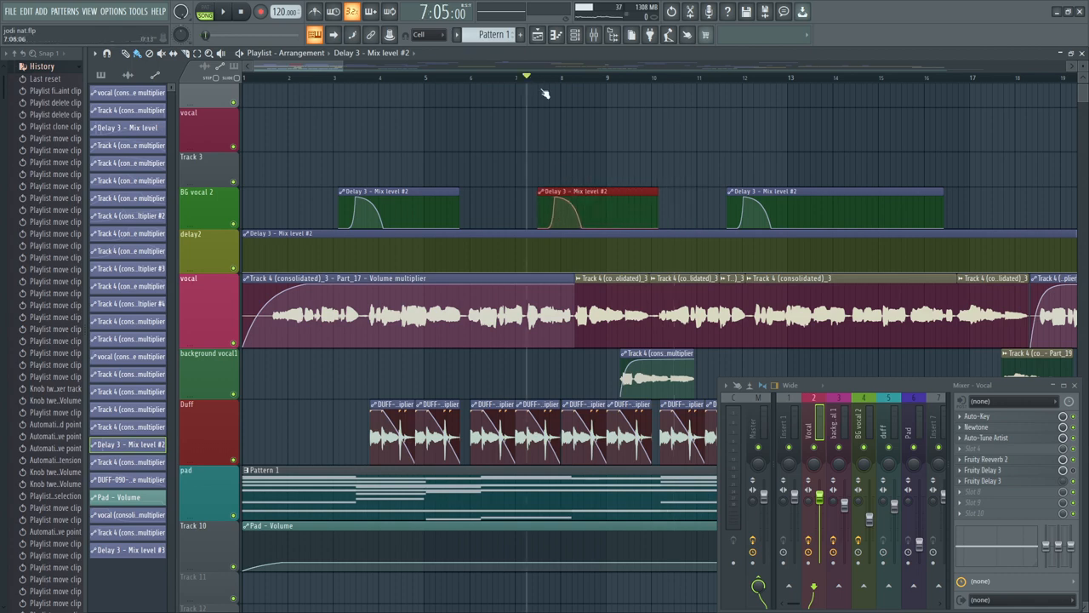
{"action": "key", "text": "space"}
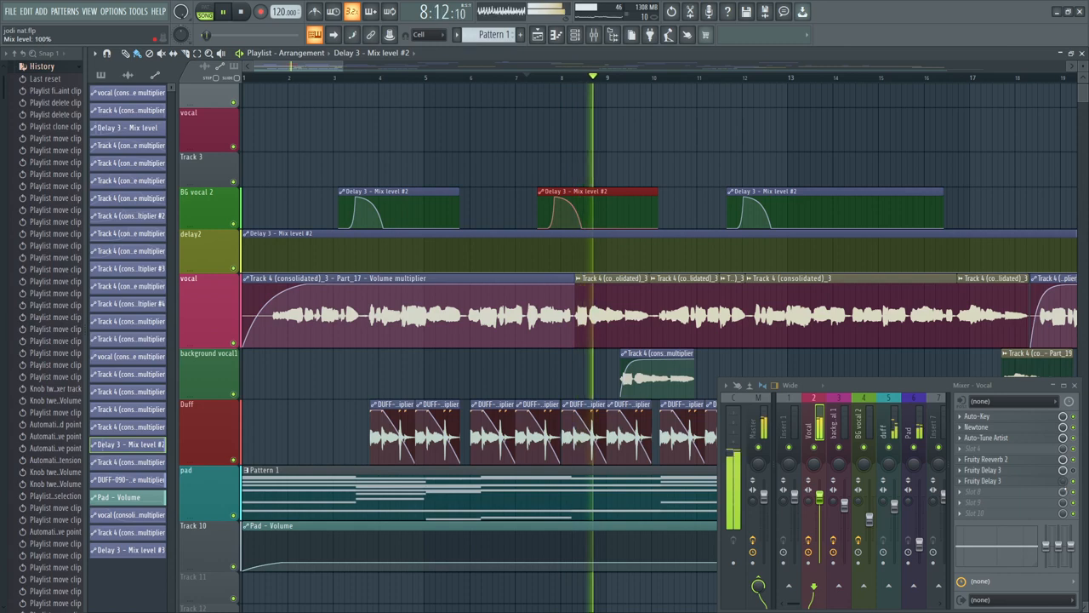
{"action": "key", "text": "space"}
{"action": "right_click", "coordinate": [596, 209]}
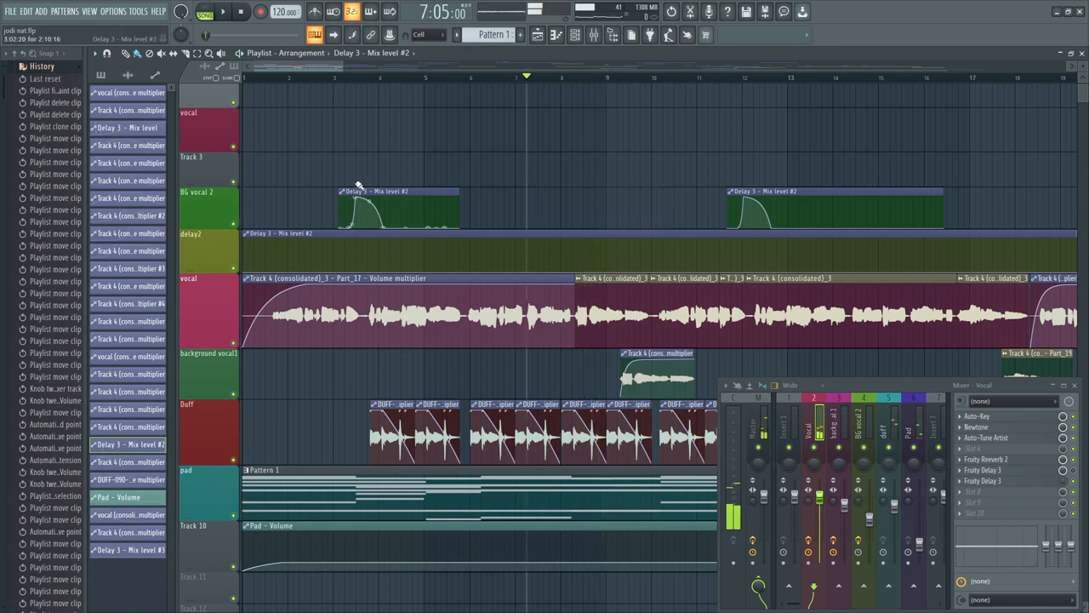
Step: Duplicate BG vocal 2's first delay clip near bar 7 once more and remove the duplicate
{"action": "scroll", "coordinate": [349, 83], "scroll_direction": "down", "scroll_amount": 3}
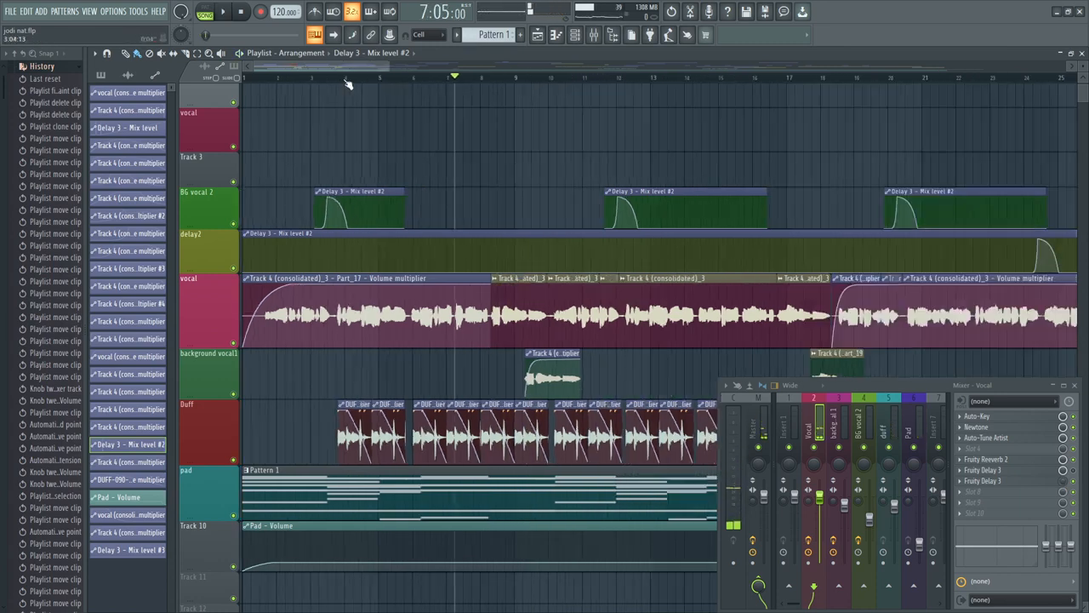
{"action": "left_click", "coordinate": [381, 204]}
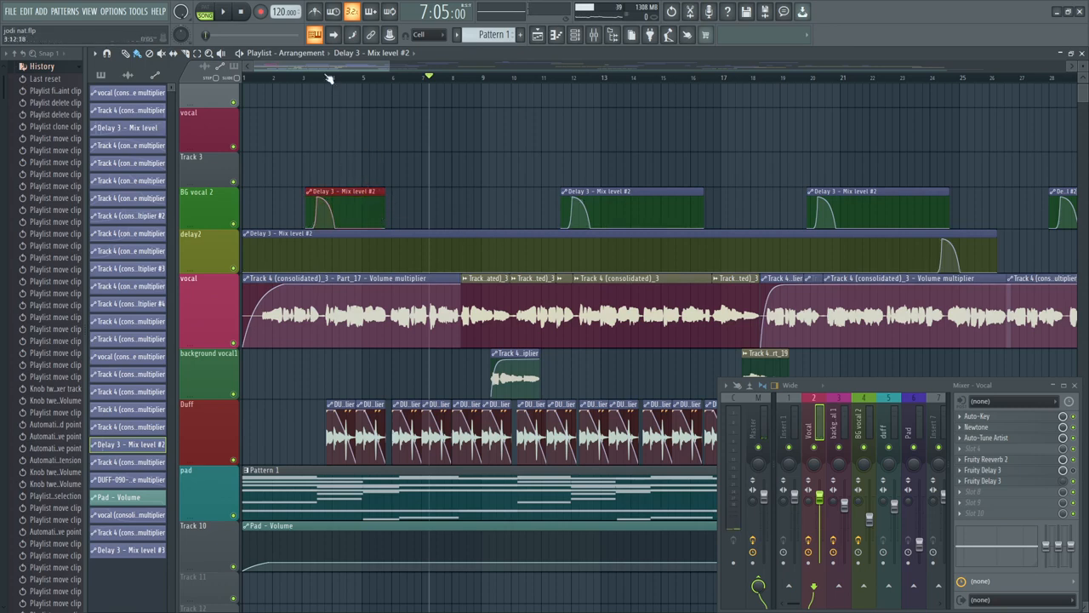
{"action": "scroll", "coordinate": [330, 78], "scroll_direction": "down", "scroll_amount": 2}
{"action": "left_click_drag", "start_coordinate": [302, 190], "coordinate": [393, 187]}
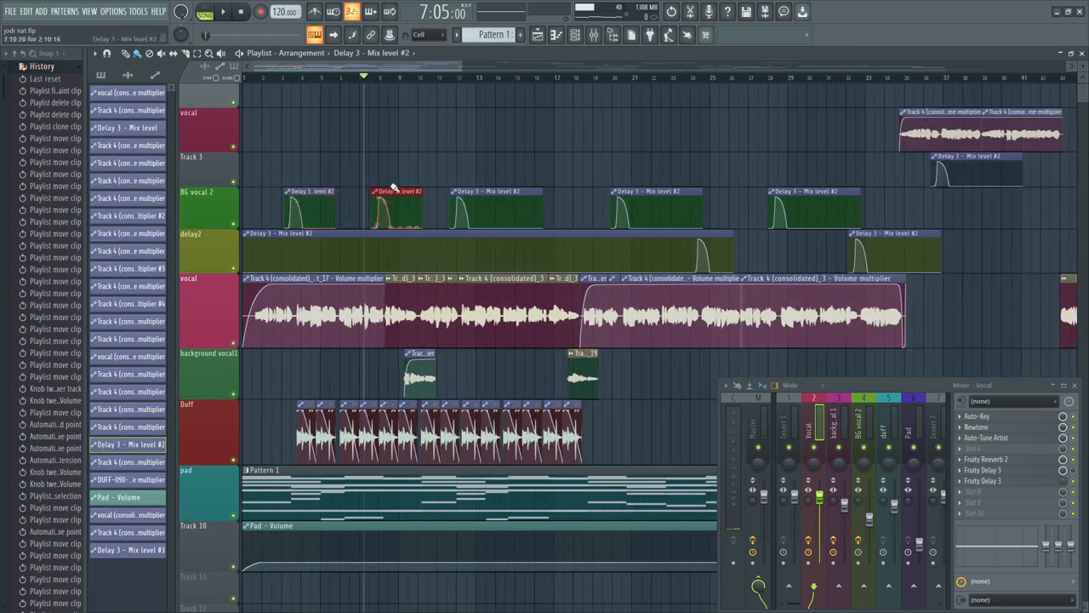
{"action": "right_click", "coordinate": [393, 188]}
Step: Examine the placement of the Delay 3 mix level clips relative to the vocal clips across the whole arrangement
{"action": "scroll", "coordinate": [281, 79], "scroll_direction": "down", "scroll_amount": 3}
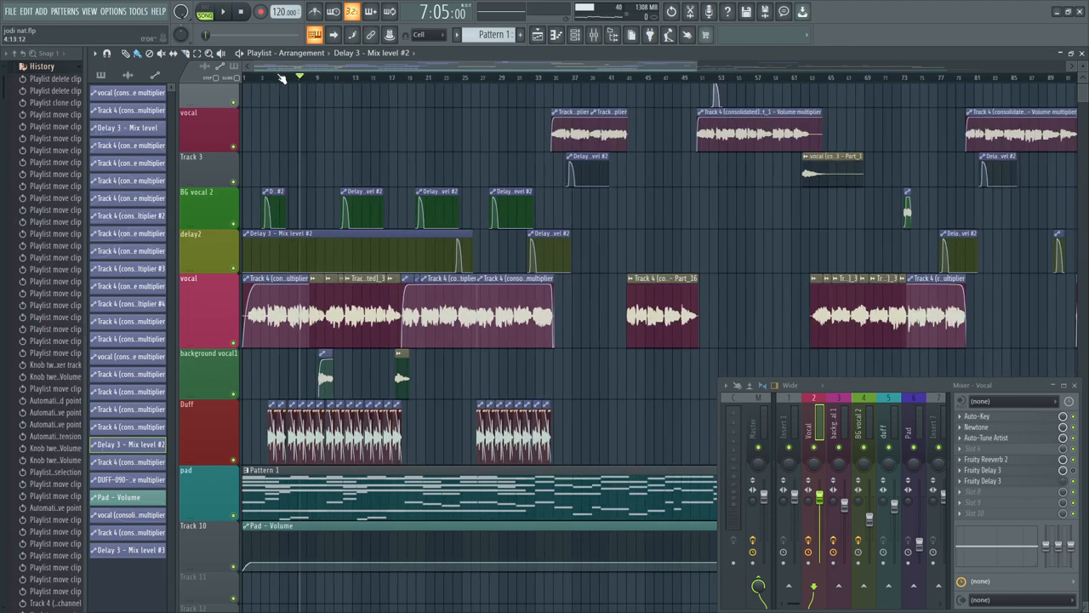
{"action": "scroll", "coordinate": [282, 78], "scroll_direction": "down", "scroll_amount": 3}
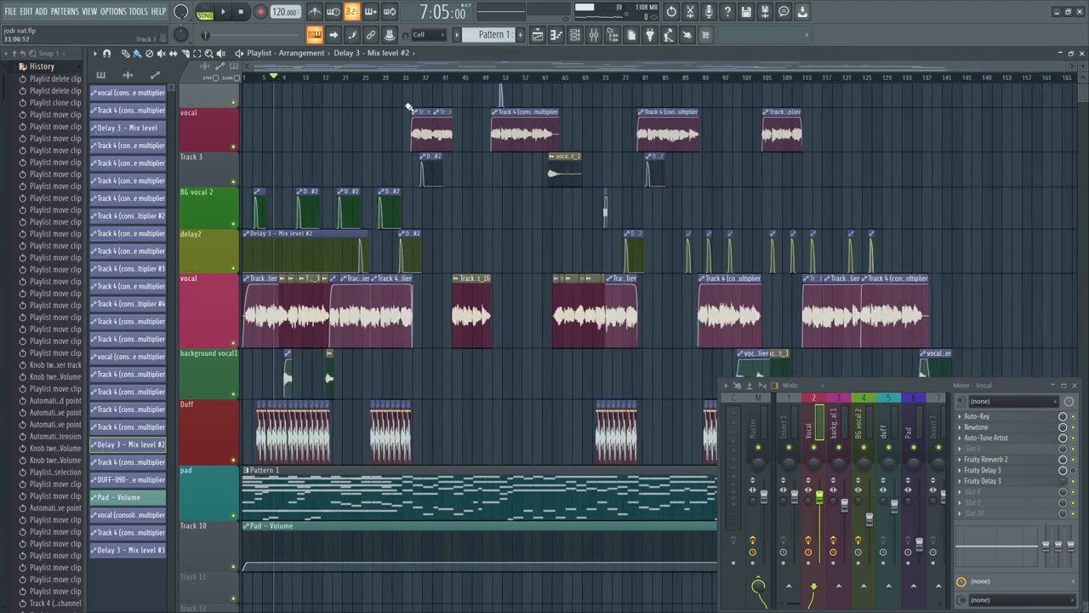
{"action": "scroll", "coordinate": [414, 78], "scroll_direction": "up", "scroll_amount": 3}
{"action": "scroll", "coordinate": [414, 79], "scroll_direction": "up", "scroll_amount": 1}
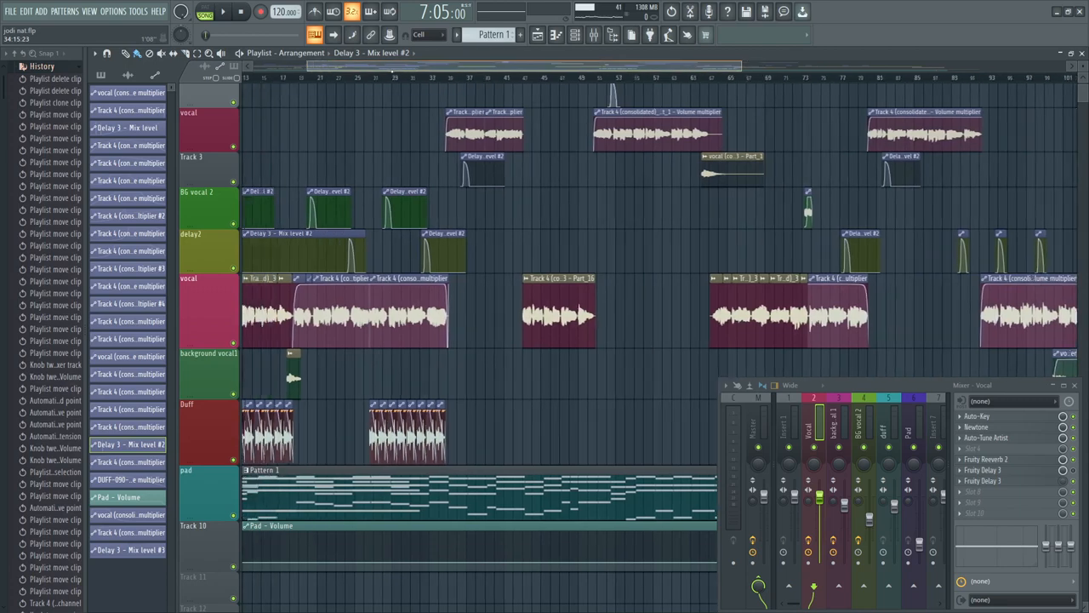
{"action": "scroll", "coordinate": [414, 78], "scroll_direction": "down", "scroll_amount": 4}
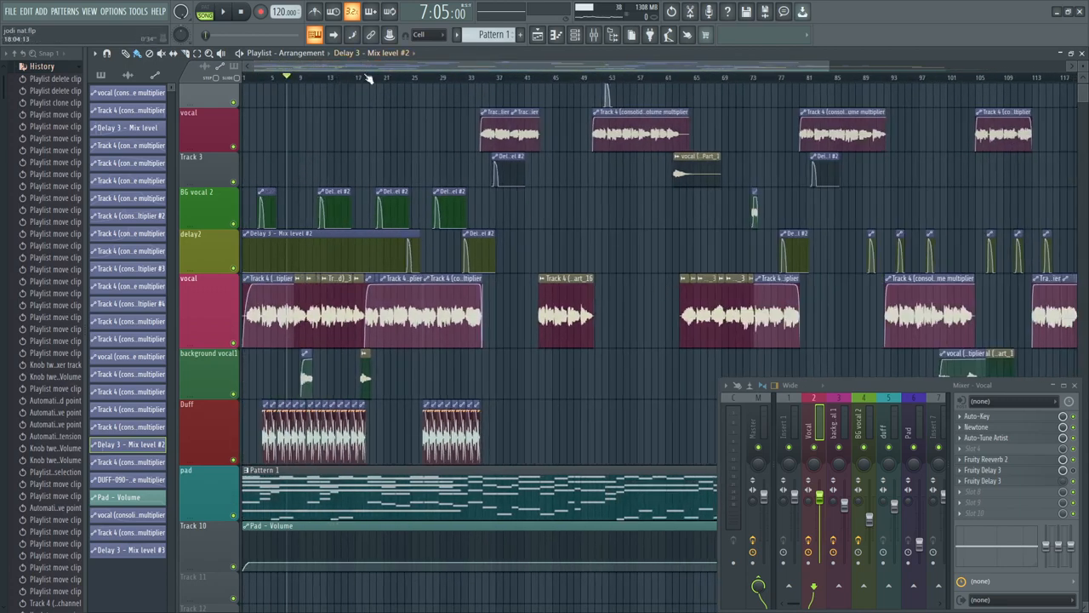
{"action": "scroll", "coordinate": [363, 79], "scroll_direction": "down", "scroll_amount": 2}
{"action": "scroll", "coordinate": [524, 243], "scroll_direction": "up", "scroll_amount": 1}
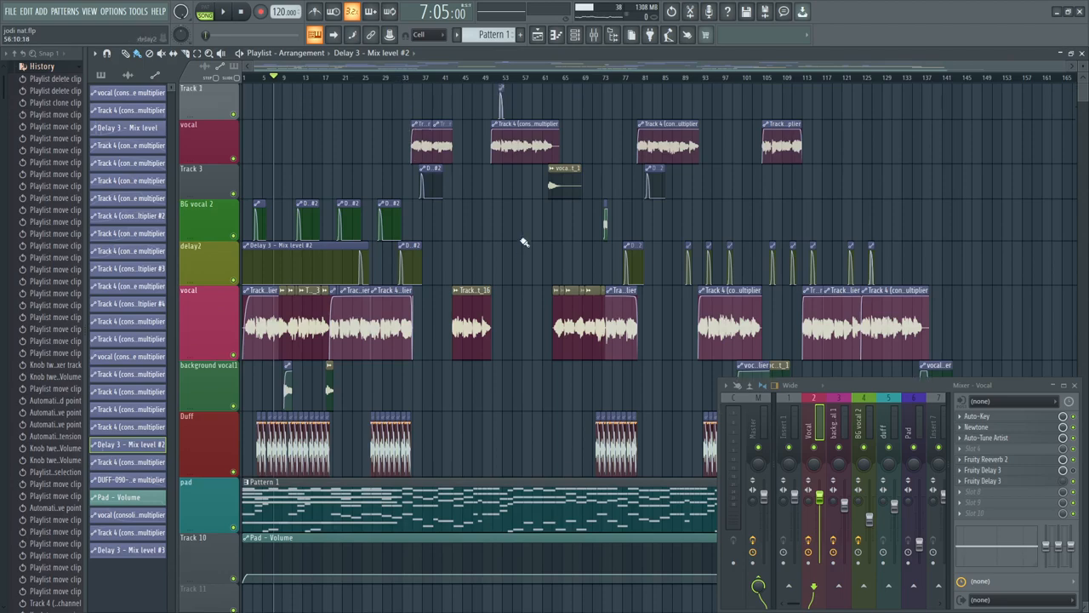
{"action": "scroll", "coordinate": [398, 83], "scroll_direction": "up", "scroll_amount": 5}
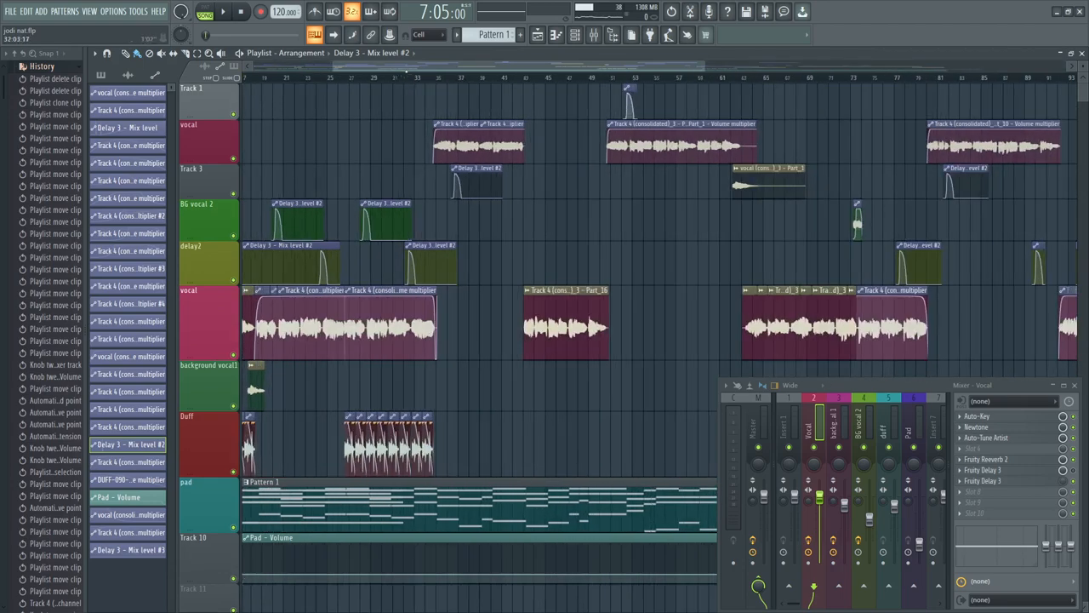
{"action": "scroll", "coordinate": [298, 82], "scroll_direction": "up", "scroll_amount": 4}
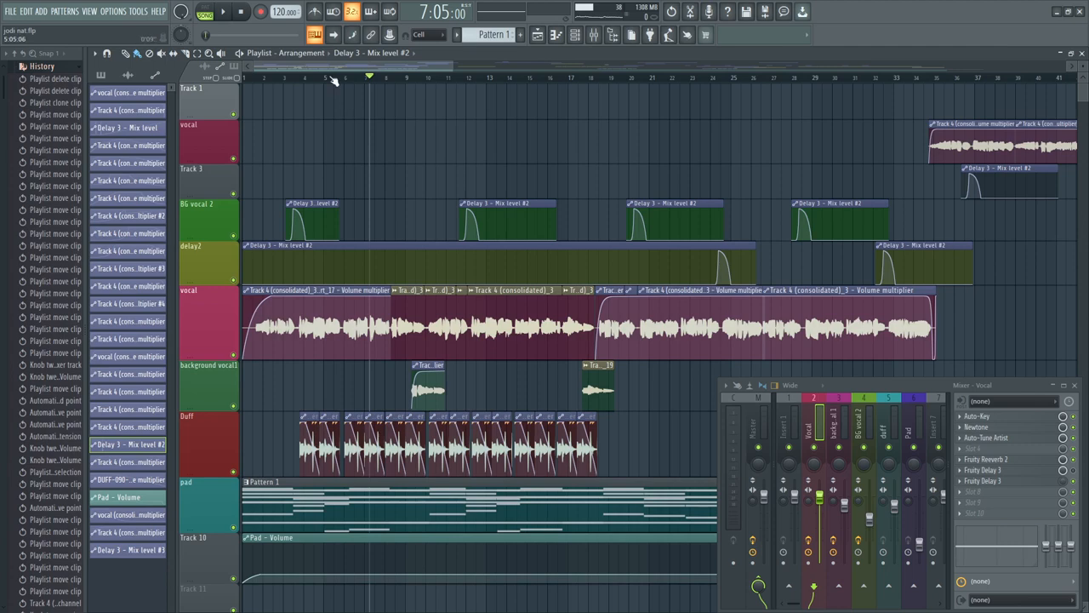
Step: Move the playhead to 3:01, just before BG vocal 2's first Delay 3 mix level clip
{"action": "scroll", "coordinate": [334, 80], "scroll_direction": "down", "scroll_amount": 2}
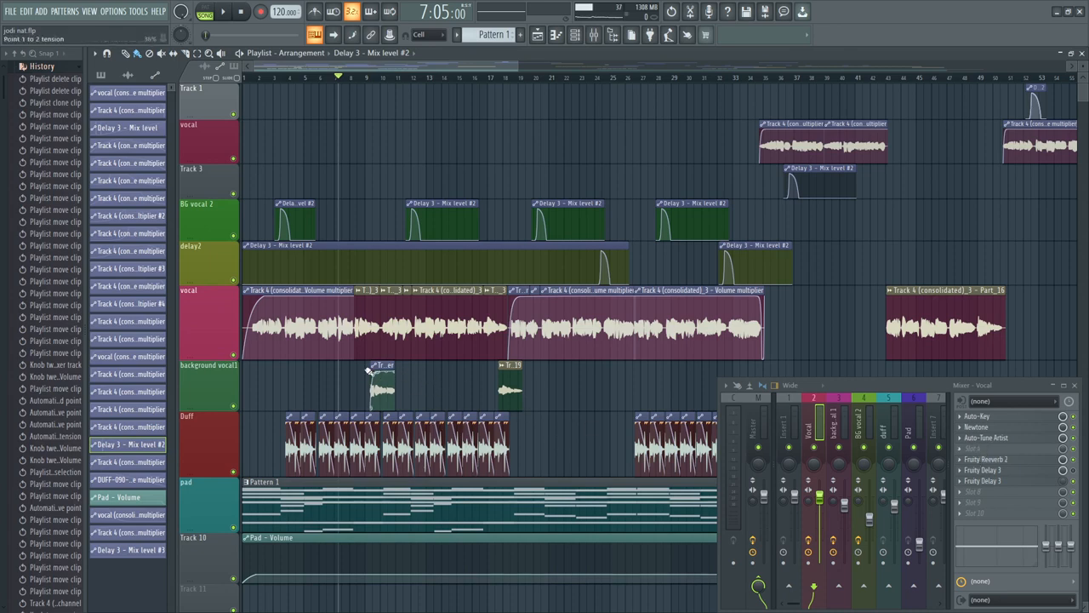
{"action": "scroll", "coordinate": [361, 84], "scroll_direction": "down", "scroll_amount": 1}
{"action": "scroll", "coordinate": [361, 84], "scroll_direction": "up", "scroll_amount": 4}
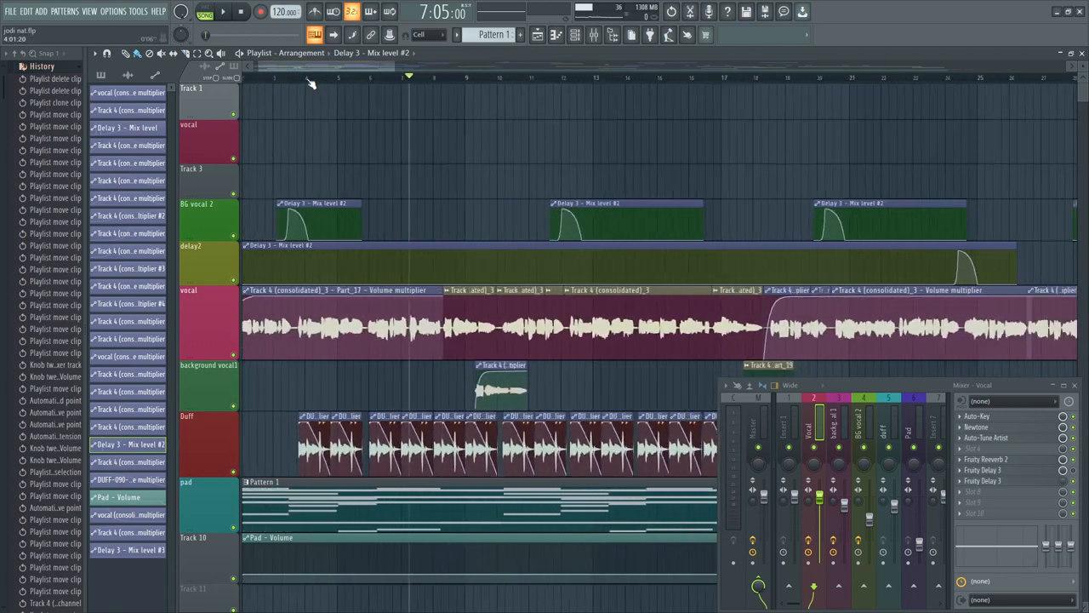
{"action": "left_click", "coordinate": [297, 82]}
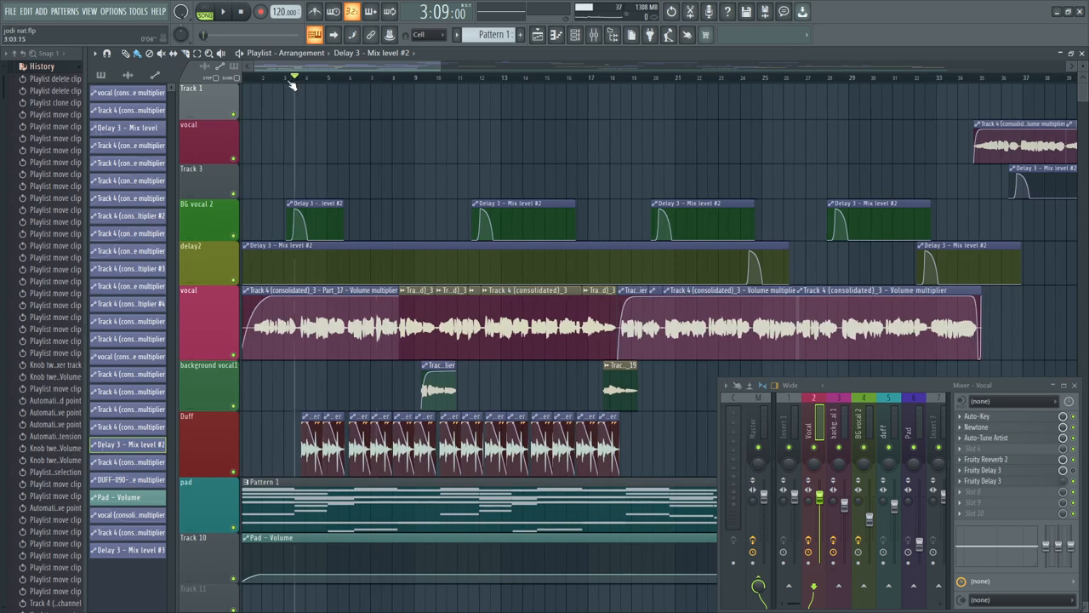
{"action": "left_click", "coordinate": [288, 80]}
{"action": "scroll", "coordinate": [287, 78], "scroll_direction": "up", "scroll_amount": 3}
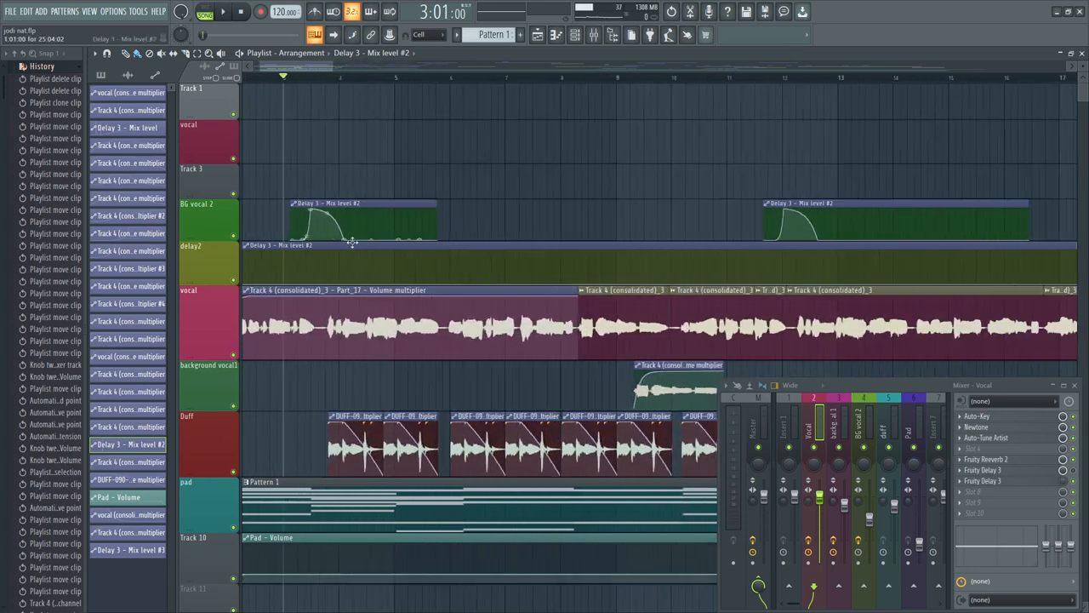
Step: Move the playhead to 10:01, within the background vocal's first clip
{"action": "scroll", "coordinate": [350, 79], "scroll_direction": "down", "scroll_amount": 6}
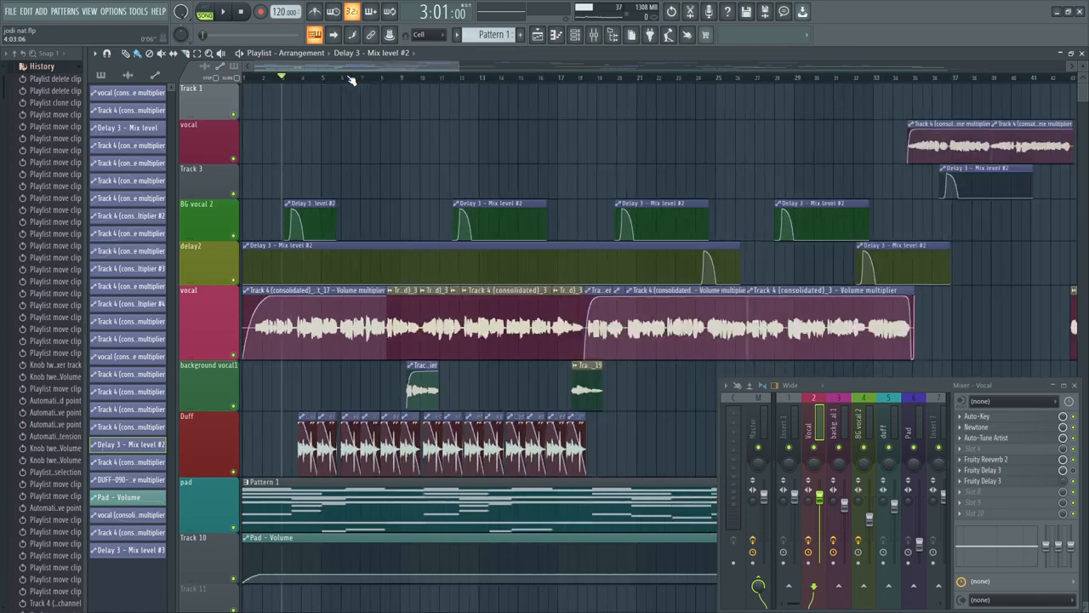
{"action": "scroll", "coordinate": [350, 79], "scroll_direction": "down", "scroll_amount": 2}
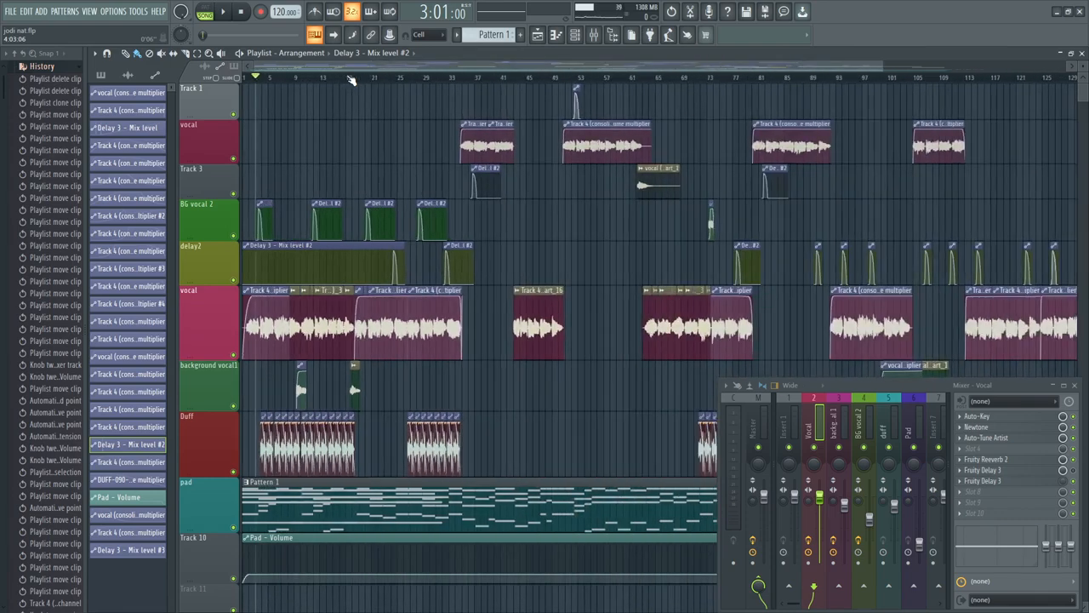
{"action": "scroll", "coordinate": [350, 79], "scroll_direction": "up", "scroll_amount": 3}
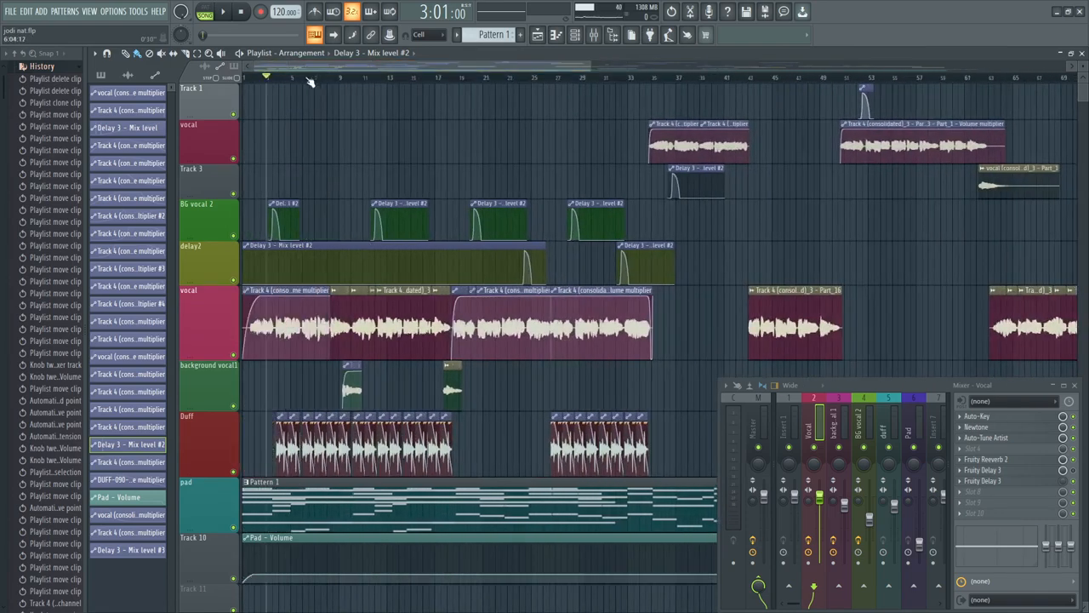
{"action": "scroll", "coordinate": [310, 81], "scroll_direction": "down", "scroll_amount": 4}
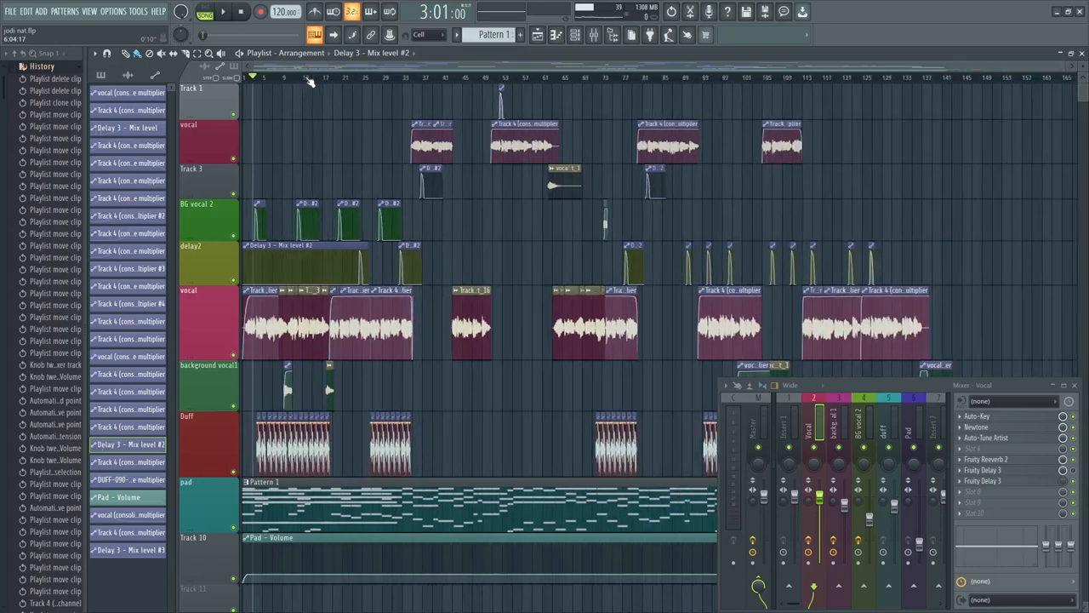
{"action": "scroll", "coordinate": [311, 81], "scroll_direction": "up", "scroll_amount": 3}
{"action": "left_click_drag", "start_coordinate": [286, 78], "coordinate": [273, 78]}
{"action": "scroll", "coordinate": [293, 84], "scroll_direction": "down", "scroll_amount": 3}
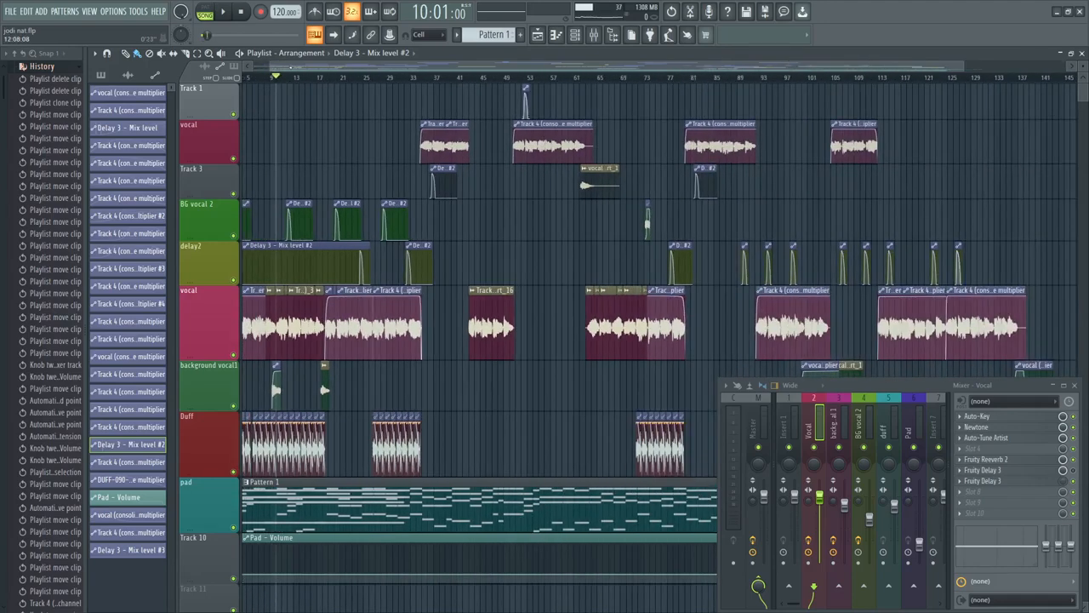
Step: Move the playhead back to 4:01, within BG vocal 2's first delay clip
{"action": "scroll", "coordinate": [264, 79], "scroll_direction": "up", "scroll_amount": 3}
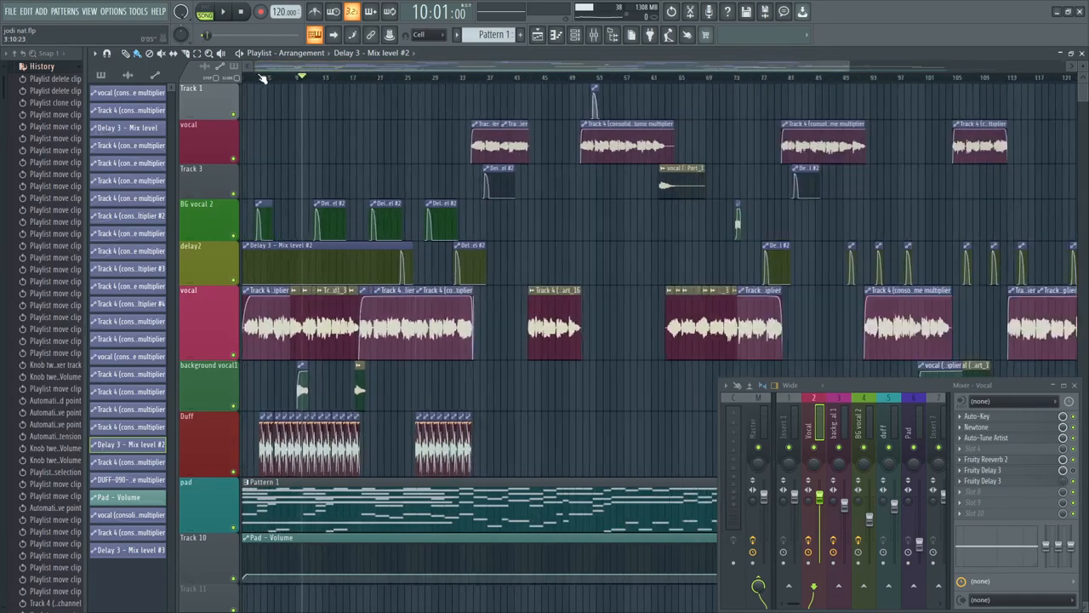
{"action": "scroll", "coordinate": [264, 79], "scroll_direction": "up", "scroll_amount": 3}
{"action": "left_click_drag", "start_coordinate": [265, 79], "coordinate": [274, 78]}
{"action": "scroll", "coordinate": [274, 78], "scroll_direction": "down", "scroll_amount": 2}
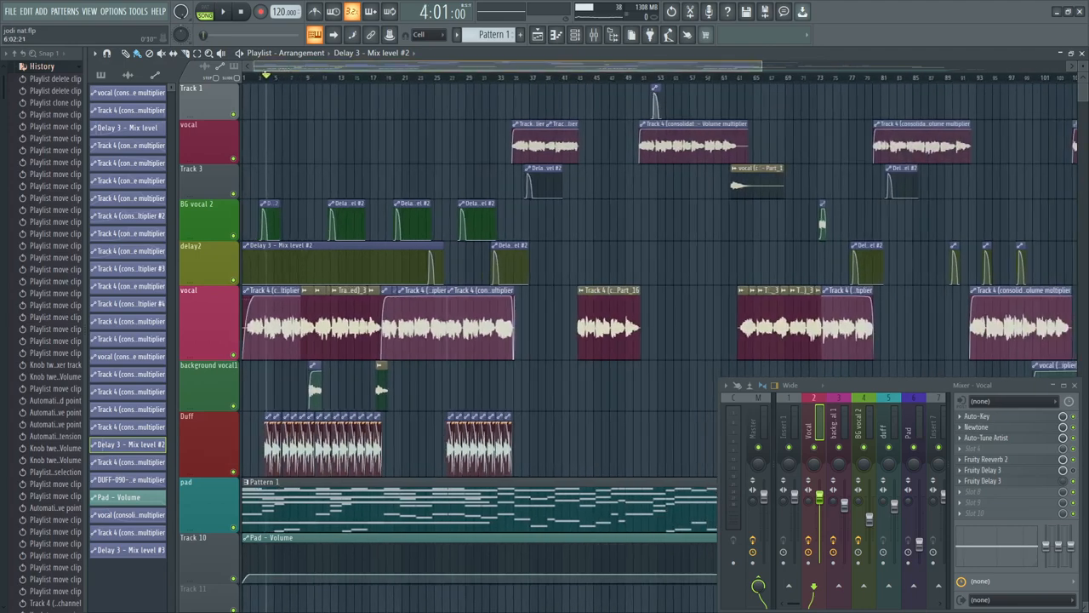
Step: Set the playhead to 1:09, near the start of the lead vocal
{"action": "scroll", "coordinate": [265, 77], "scroll_direction": "up", "scroll_amount": 1}
{"action": "scroll", "coordinate": [266, 79], "scroll_direction": "up", "scroll_amount": 5}
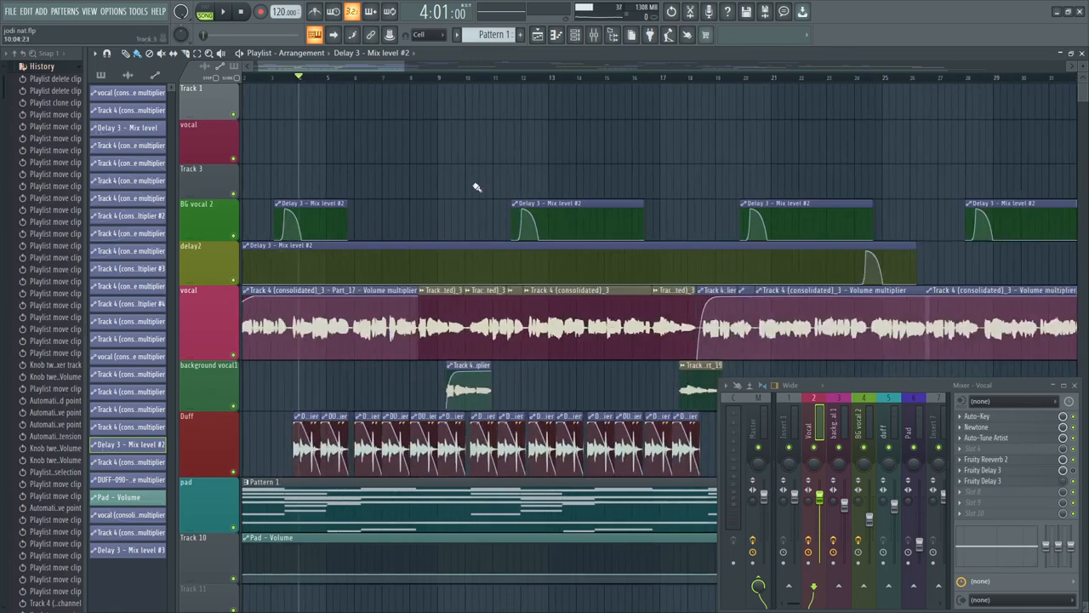
{"action": "scroll", "coordinate": [479, 82], "scroll_direction": "down", "scroll_amount": 6}
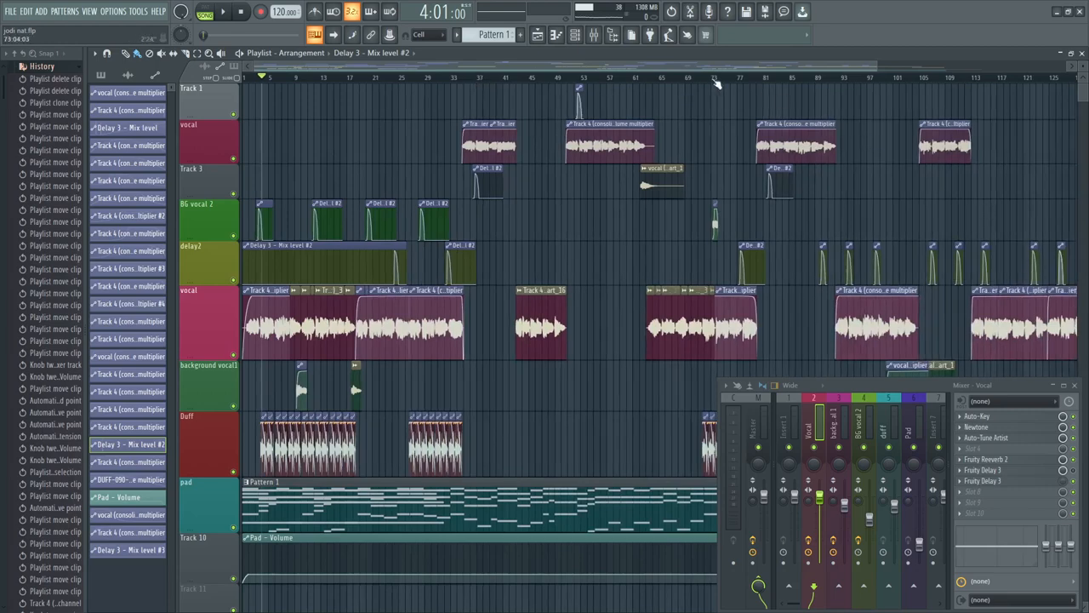
{"action": "scroll", "coordinate": [718, 84], "scroll_direction": "down", "scroll_amount": 2}
{"action": "scroll", "coordinate": [268, 81], "scroll_direction": "up", "scroll_amount": 3}
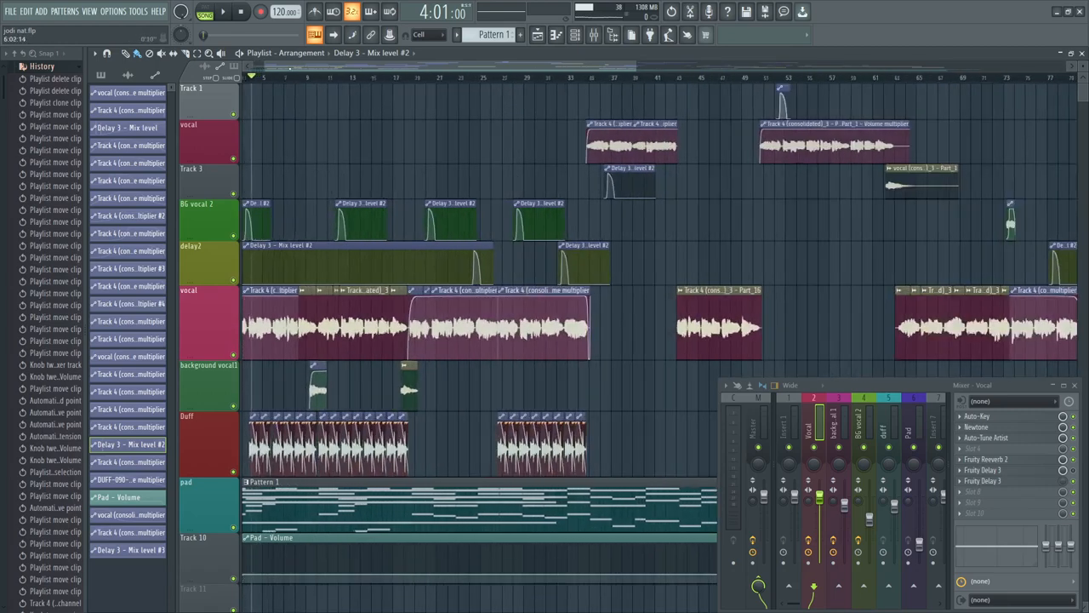
{"action": "scroll", "coordinate": [260, 80], "scroll_direction": "up", "scroll_amount": 3}
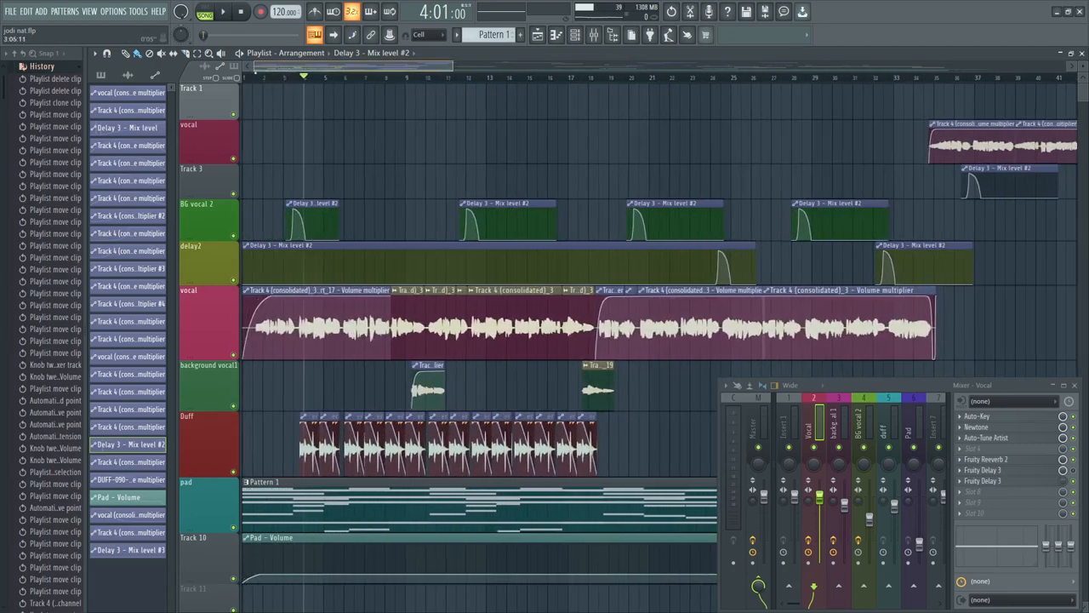
{"action": "left_click", "coordinate": [257, 79]}
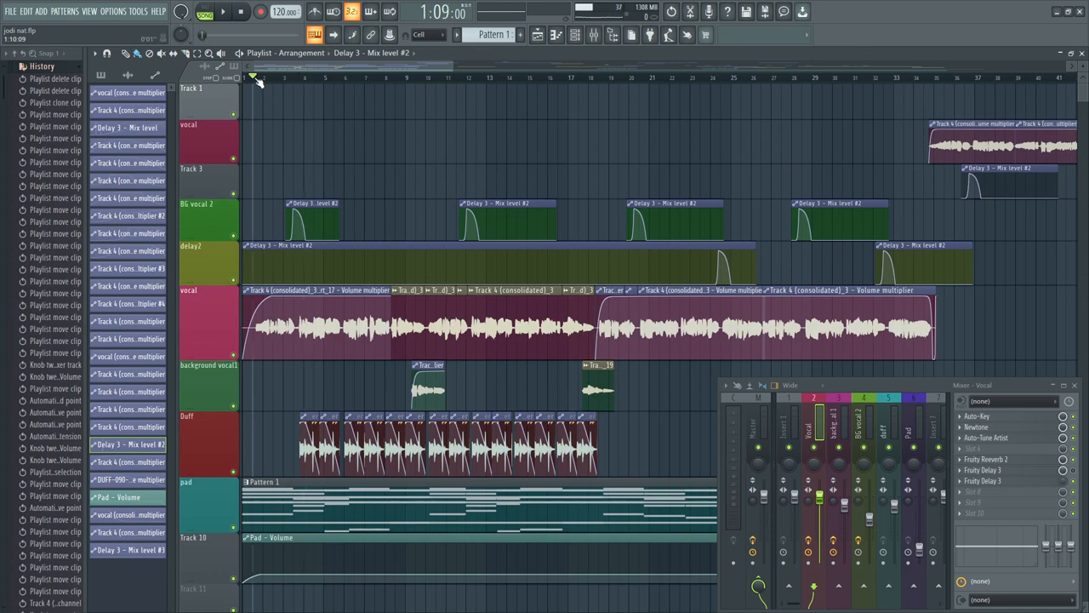
{"action": "scroll", "coordinate": [260, 81], "scroll_direction": "up", "scroll_amount": 3}
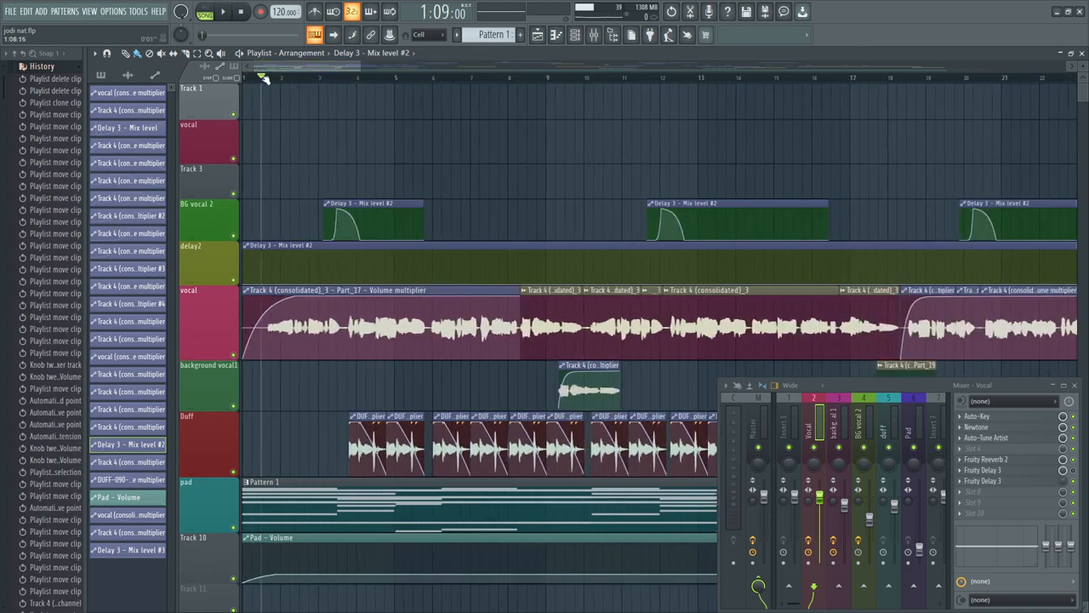
{"action": "scroll", "coordinate": [264, 78], "scroll_direction": "down", "scroll_amount": 1}
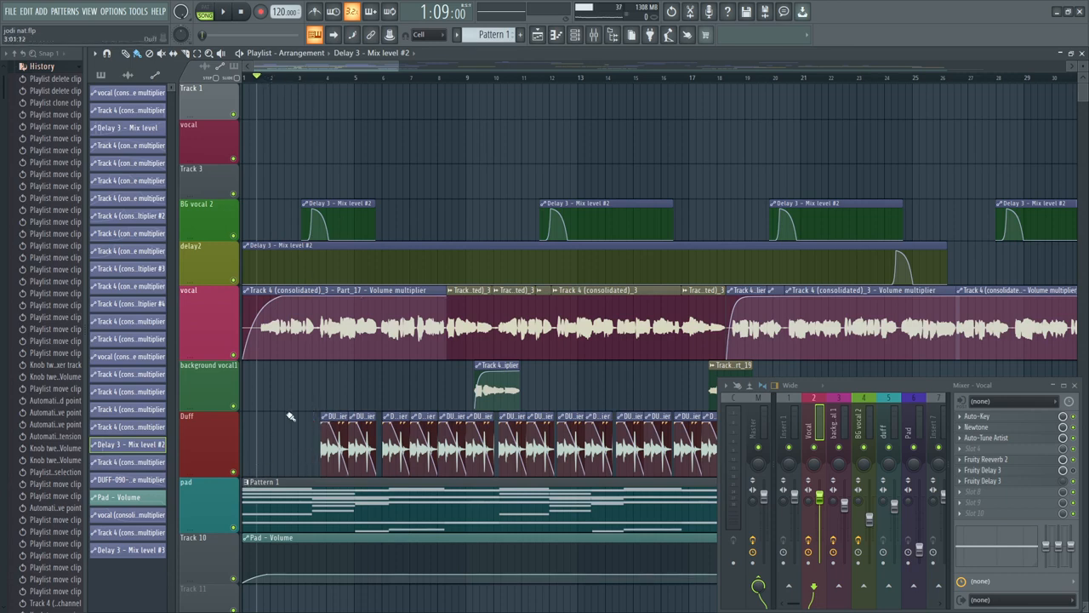
{"action": "scroll", "coordinate": [258, 85], "scroll_direction": "up", "scroll_amount": 2}
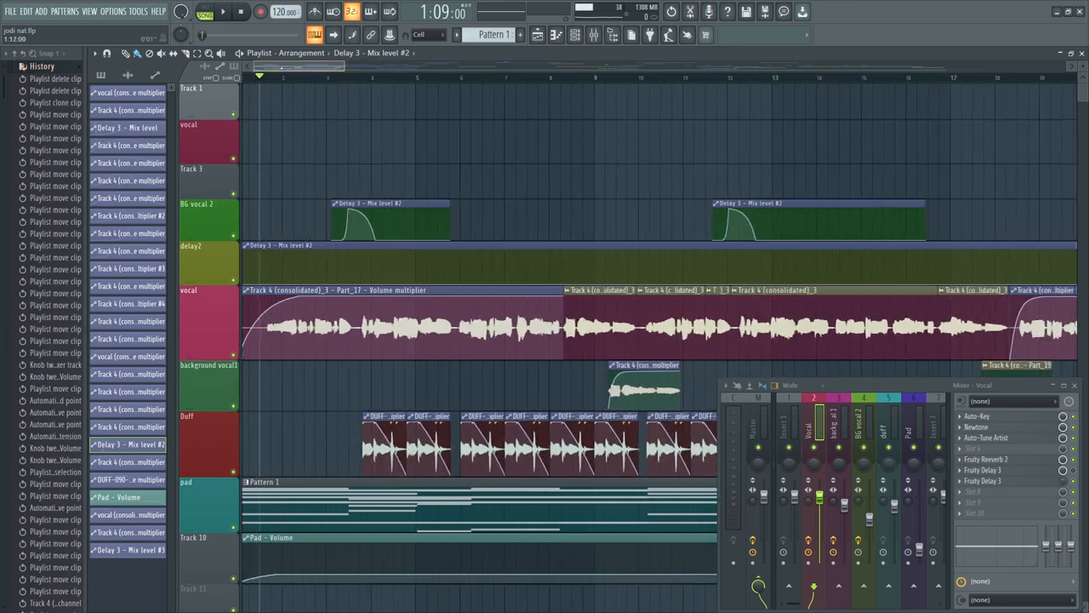
{"action": "scroll", "coordinate": [284, 81], "scroll_direction": "down", "scroll_amount": 2}
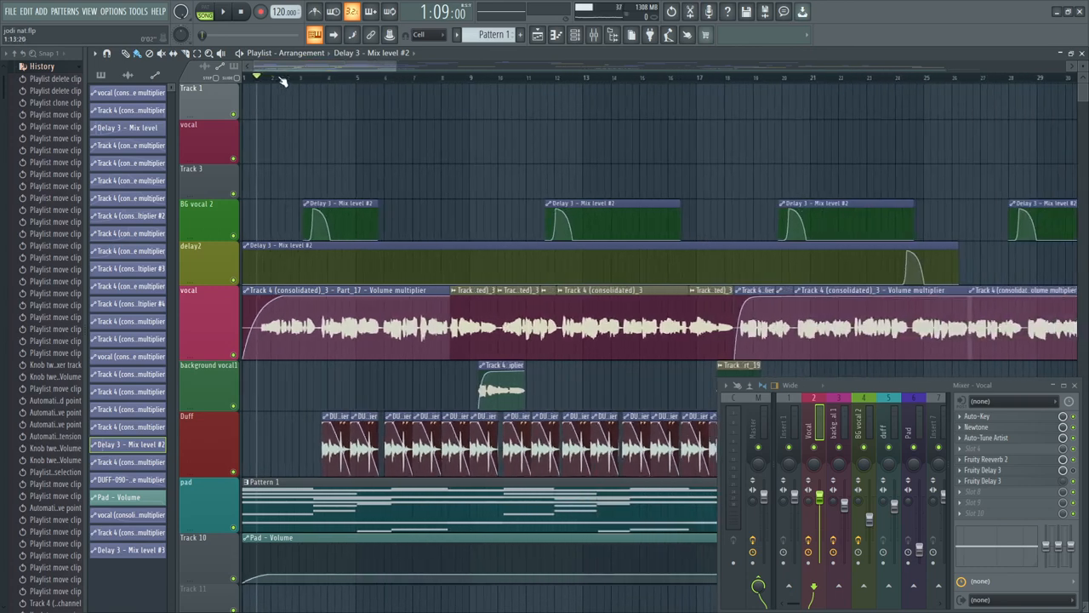
{"action": "scroll", "coordinate": [284, 81], "scroll_direction": "down", "scroll_amount": 3}
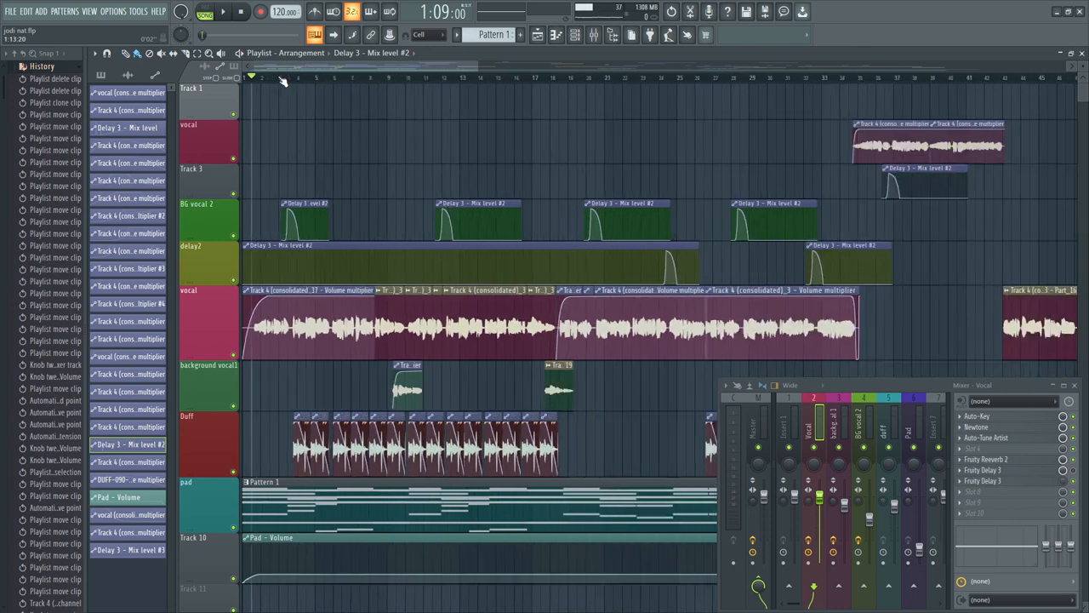
{"action": "scroll", "coordinate": [284, 81], "scroll_direction": "up", "scroll_amount": 3}
{"action": "left_click_drag", "start_coordinate": [274, 67], "coordinate": [266, 68]}
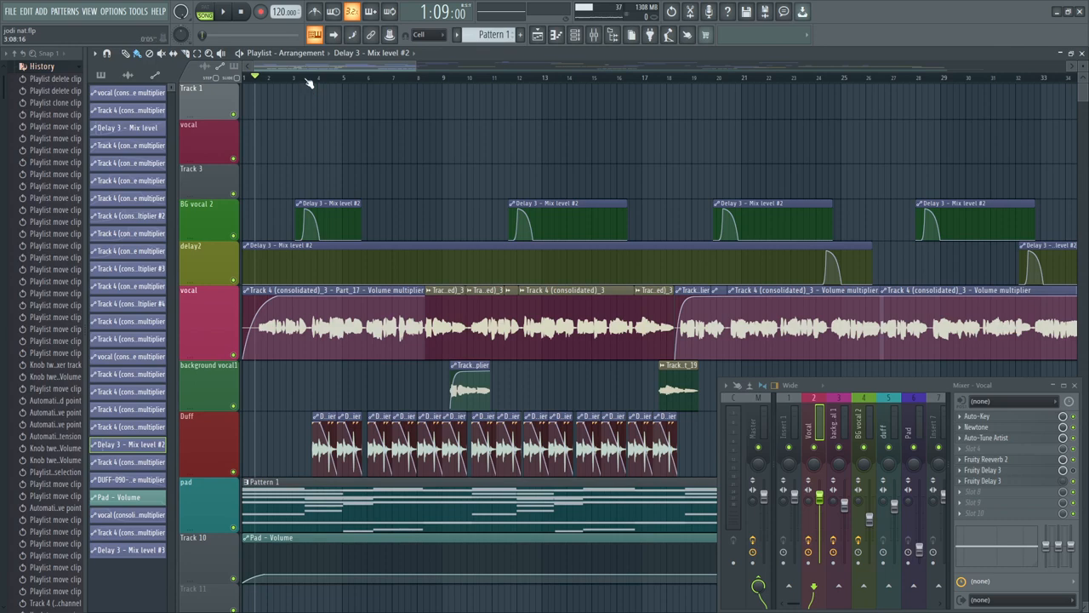
{"action": "scroll", "coordinate": [309, 83], "scroll_direction": "down", "scroll_amount": 1}
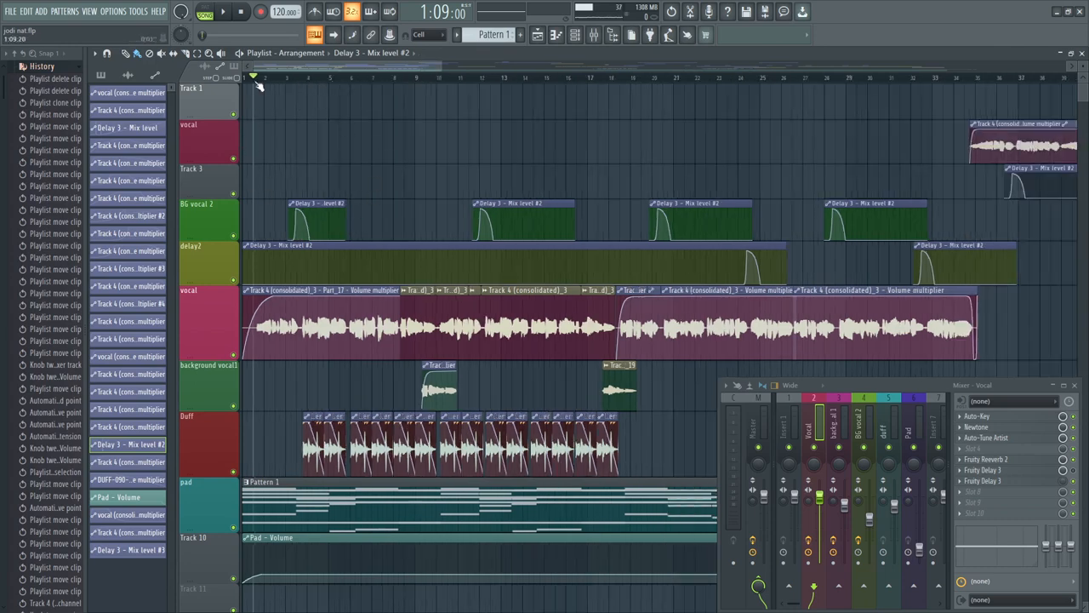
{"action": "scroll", "coordinate": [259, 85], "scroll_direction": "up", "scroll_amount": 1}
{"action": "scroll", "coordinate": [260, 85], "scroll_direction": "up", "scroll_amount": 1}
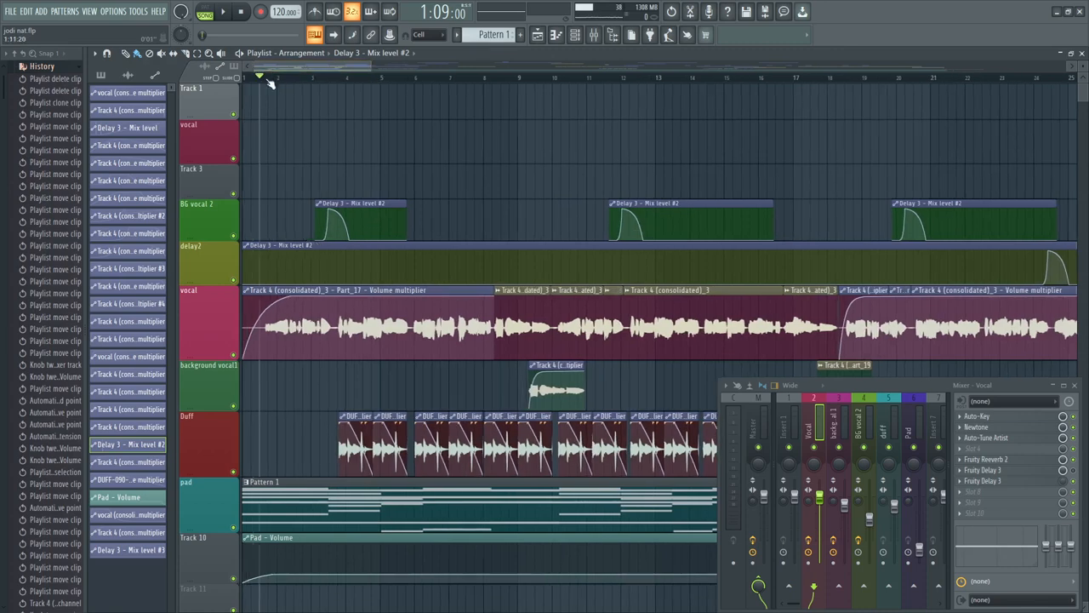
{"action": "scroll", "coordinate": [267, 84], "scroll_direction": "down", "scroll_amount": 1}
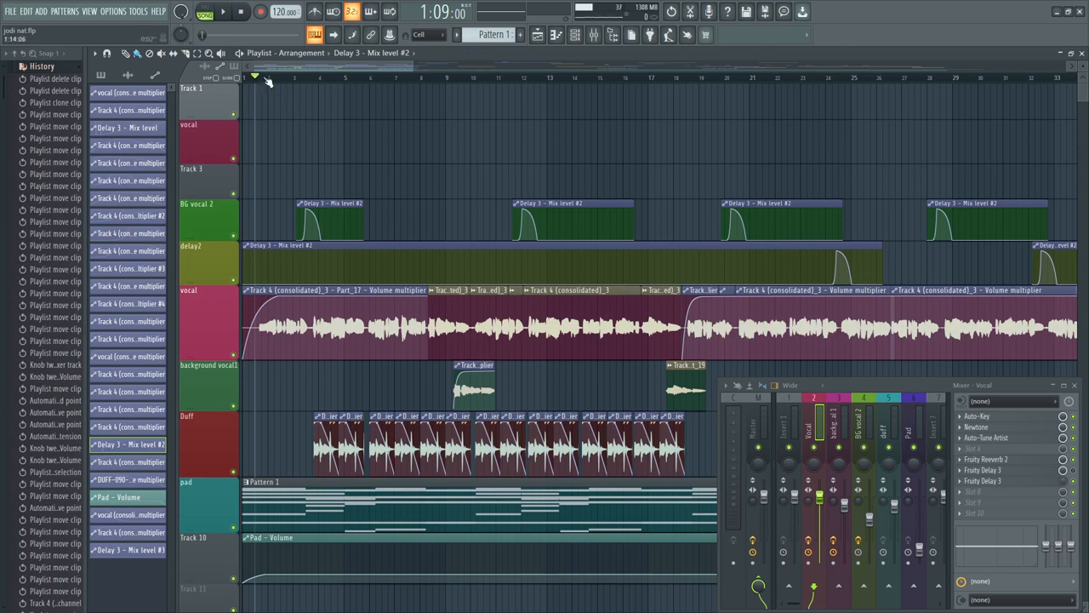
{"action": "scroll", "coordinate": [267, 81], "scroll_direction": "down", "scroll_amount": 1}
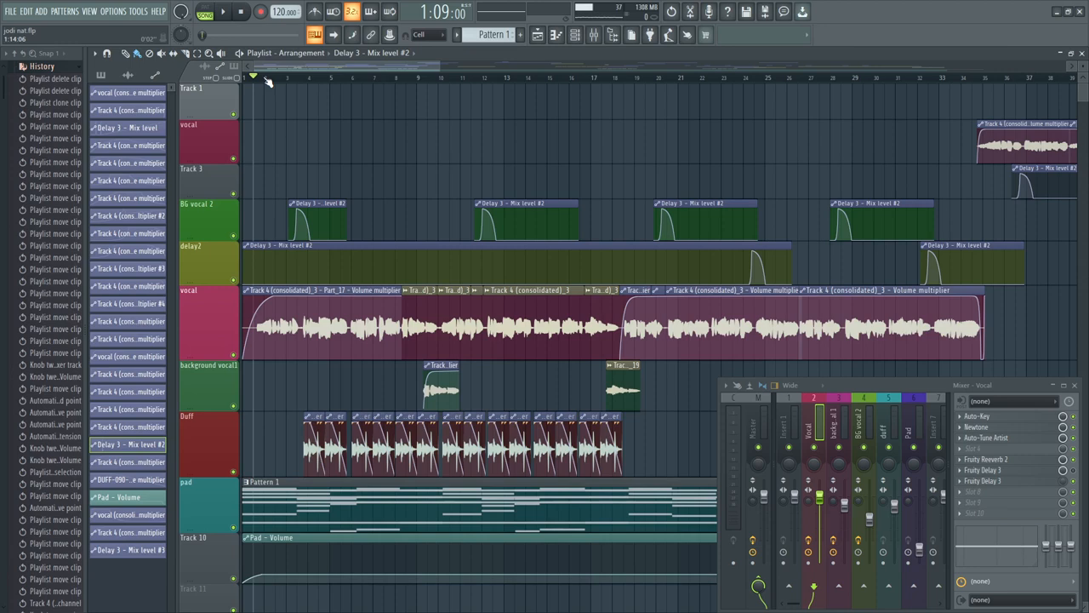
{"action": "scroll", "coordinate": [268, 80], "scroll_direction": "up", "scroll_amount": 2}
{"action": "scroll", "coordinate": [267, 81], "scroll_direction": "down", "scroll_amount": 2}
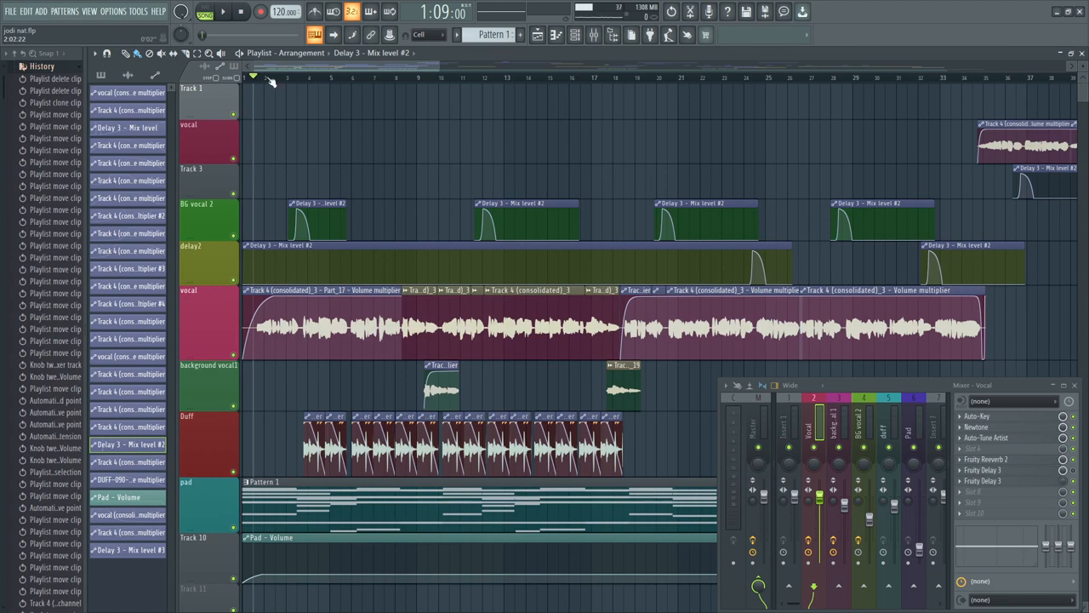
{"action": "scroll", "coordinate": [270, 85], "scroll_direction": "down", "scroll_amount": 2}
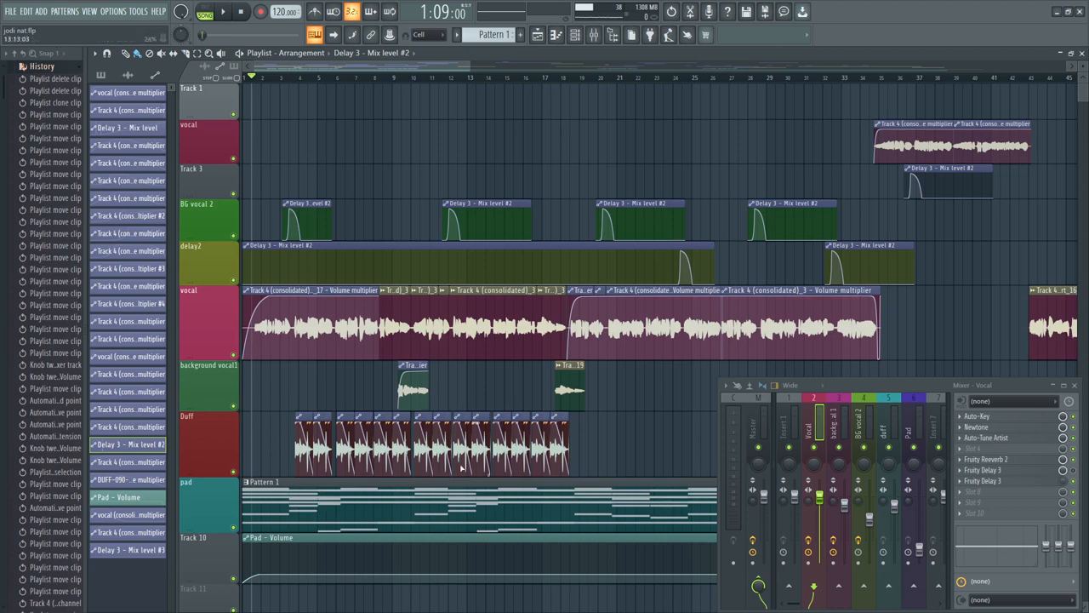
{"action": "scroll", "coordinate": [292, 79], "scroll_direction": "up", "scroll_amount": 3}
{"action": "scroll", "coordinate": [292, 80], "scroll_direction": "down", "scroll_amount": 3}
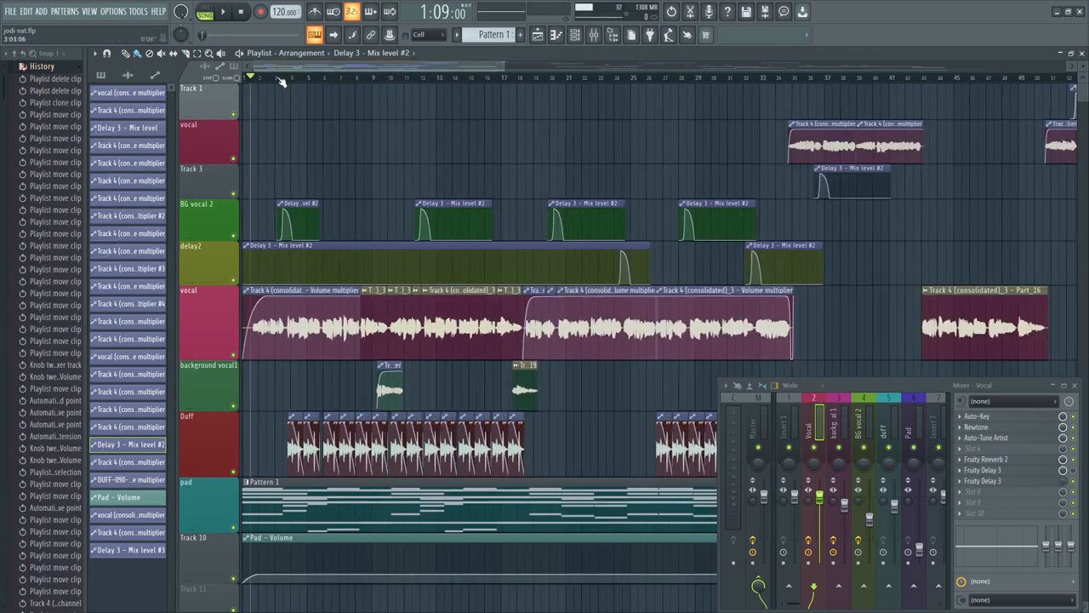
{"action": "scroll", "coordinate": [279, 81], "scroll_direction": "up", "scroll_amount": 2}
{"action": "scroll", "coordinate": [274, 80], "scroll_direction": "down", "scroll_amount": 2}
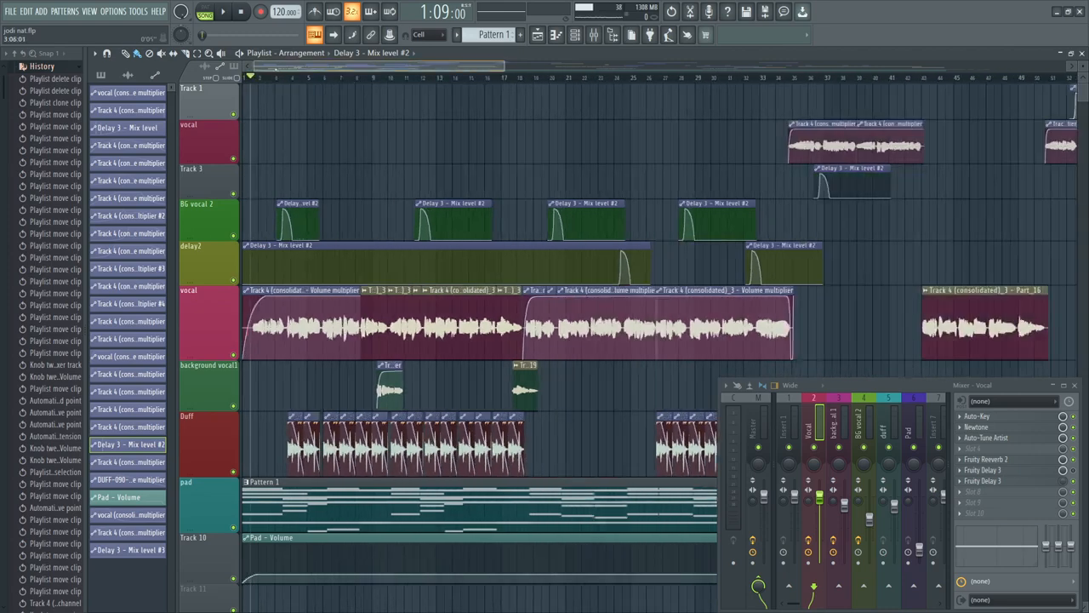
{"action": "scroll", "coordinate": [273, 80], "scroll_direction": "up", "scroll_amount": 2}
{"action": "scroll", "coordinate": [273, 80], "scroll_direction": "down", "scroll_amount": 2}
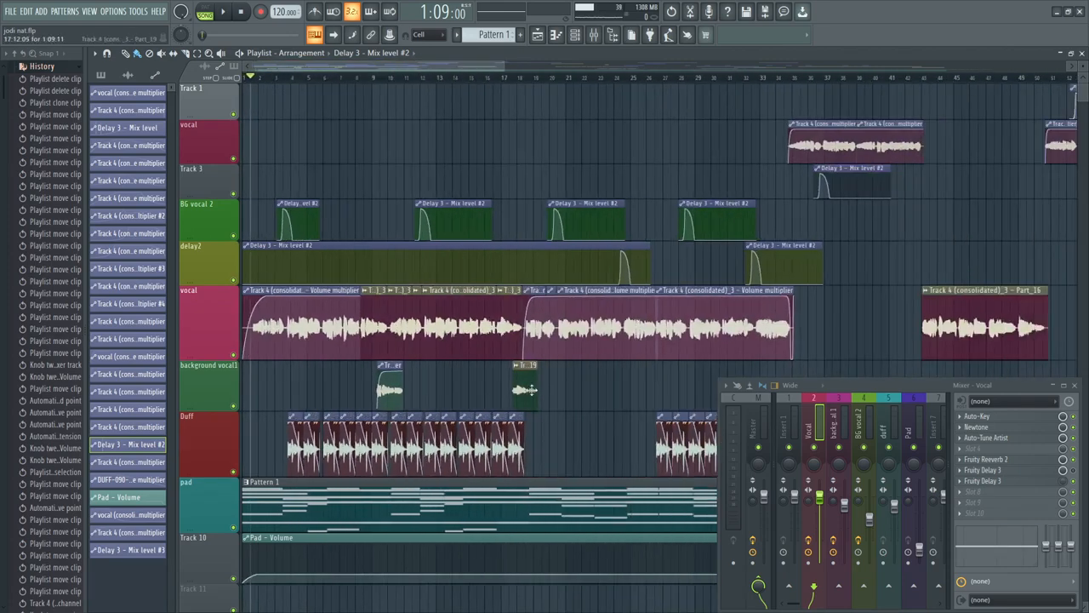
{"action": "scroll", "coordinate": [275, 83], "scroll_direction": "up", "scroll_amount": 2}
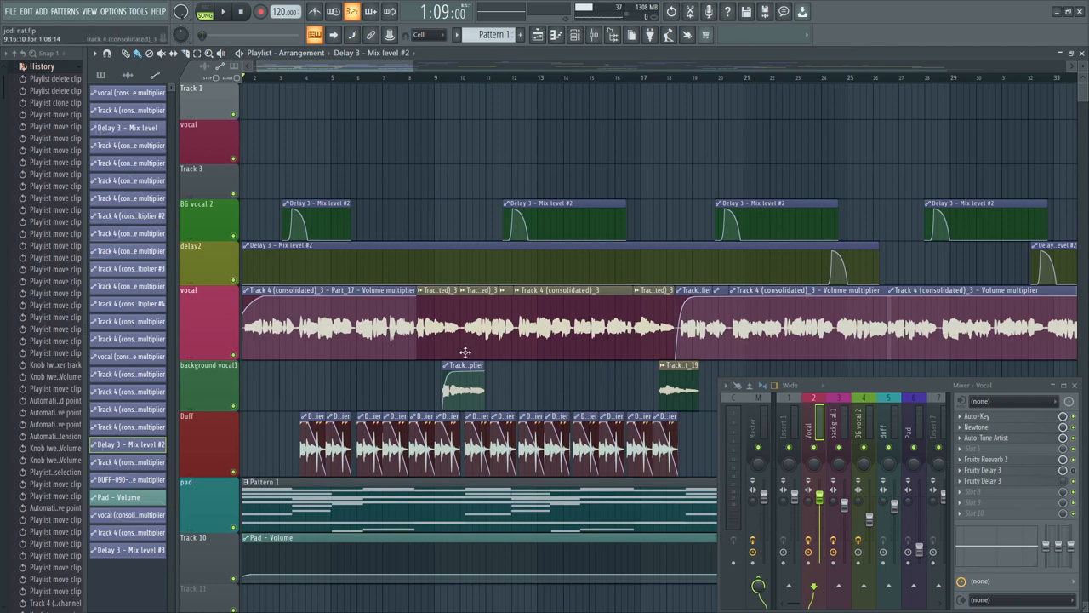
{"action": "scroll", "coordinate": [392, 84], "scroll_direction": "down", "scroll_amount": 2}
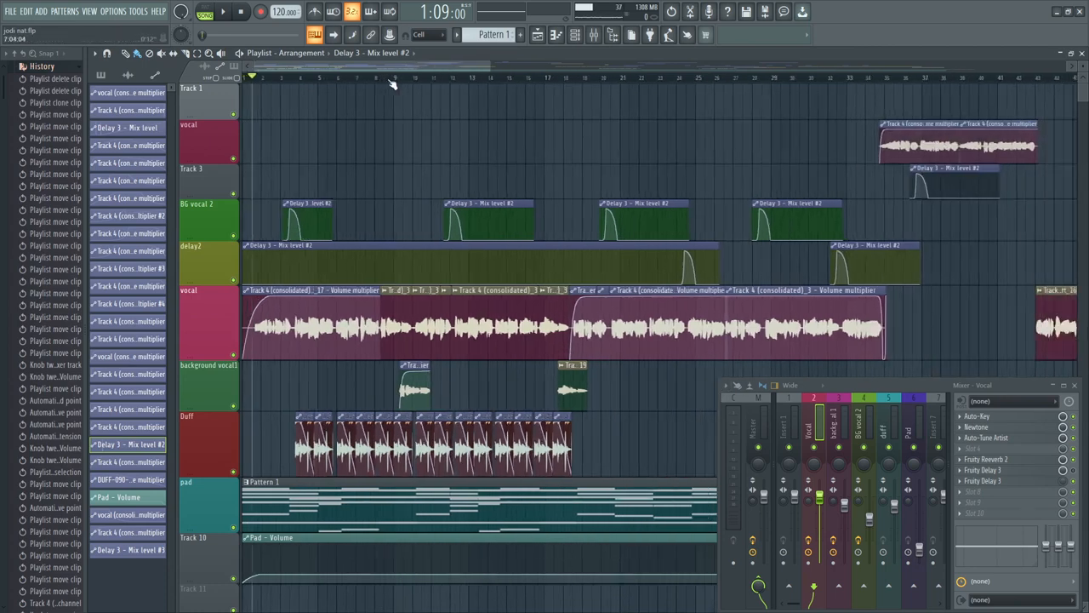
{"action": "scroll", "coordinate": [364, 84], "scroll_direction": "down", "scroll_amount": 2}
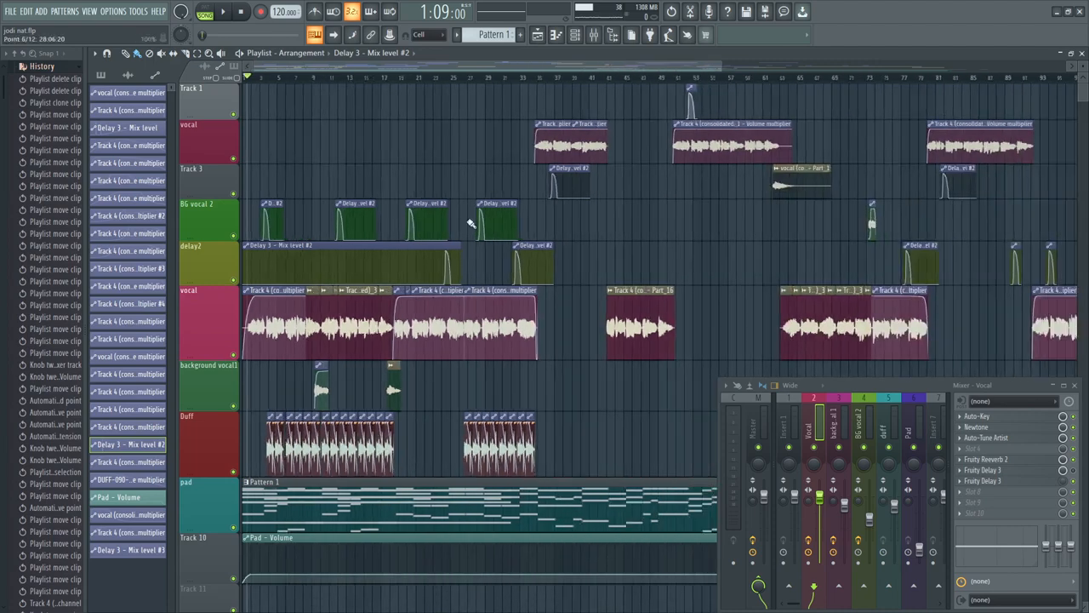
{"action": "scroll", "coordinate": [522, 82], "scroll_direction": "down", "scroll_amount": 1}
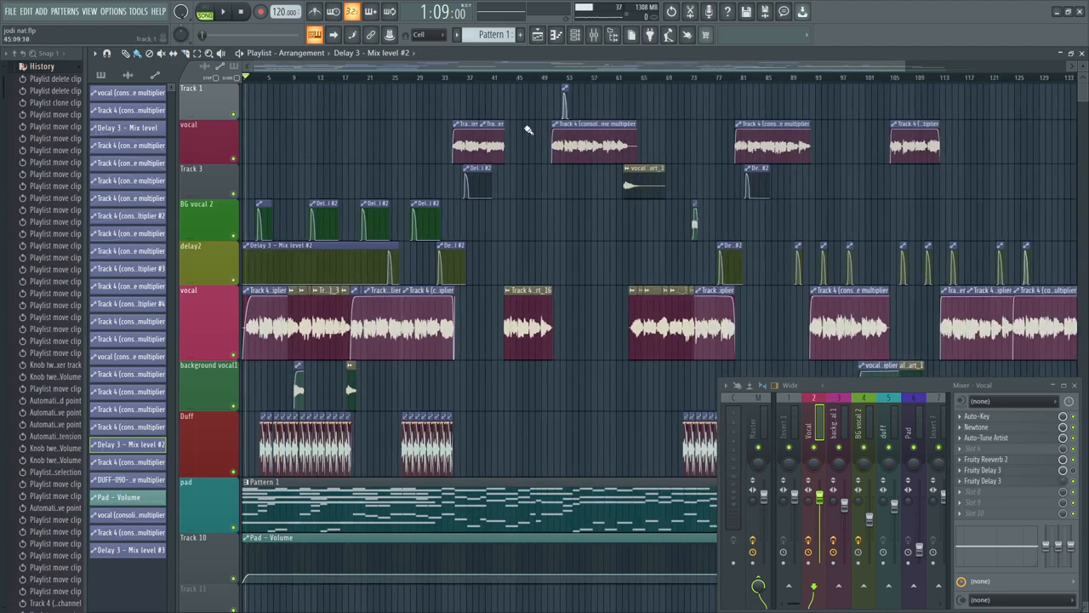
{"action": "scroll", "coordinate": [253, 76], "scroll_direction": "up", "scroll_amount": 4}
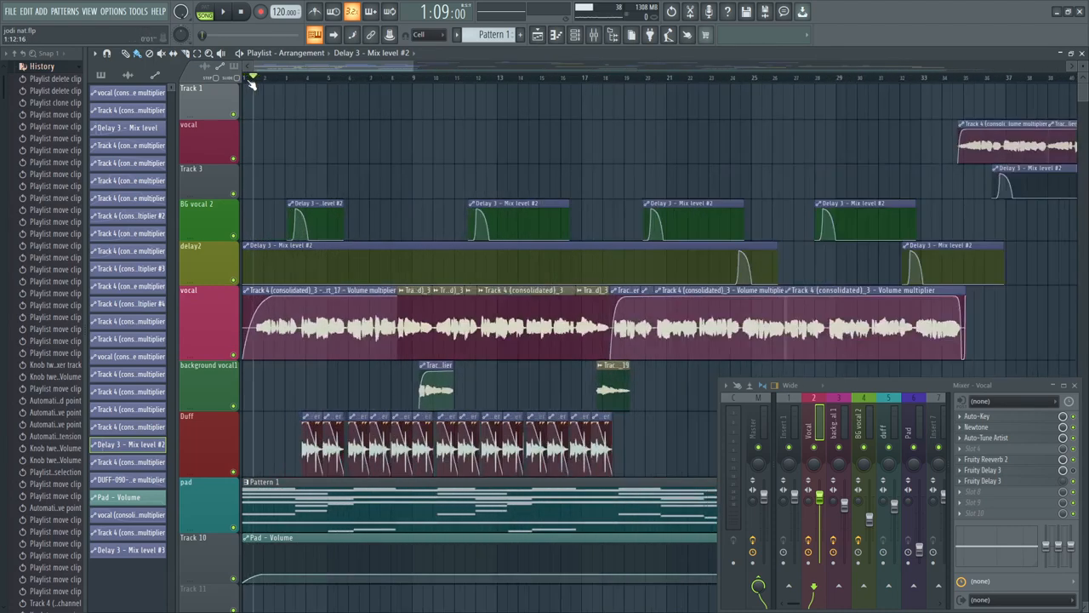
{"action": "scroll", "coordinate": [254, 77], "scroll_direction": "up", "scroll_amount": 2}
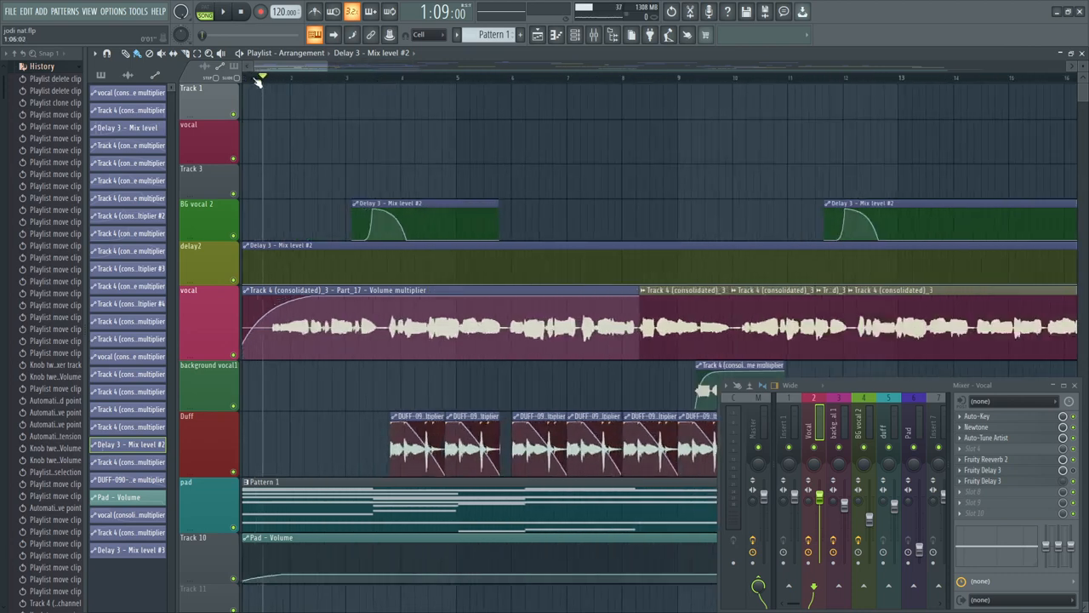
{"action": "scroll", "coordinate": [255, 77], "scroll_direction": "up", "scroll_amount": 1}
{"action": "scroll", "coordinate": [257, 78], "scroll_direction": "down", "scroll_amount": 2}
{"action": "scroll", "coordinate": [258, 79], "scroll_direction": "down", "scroll_amount": 1}
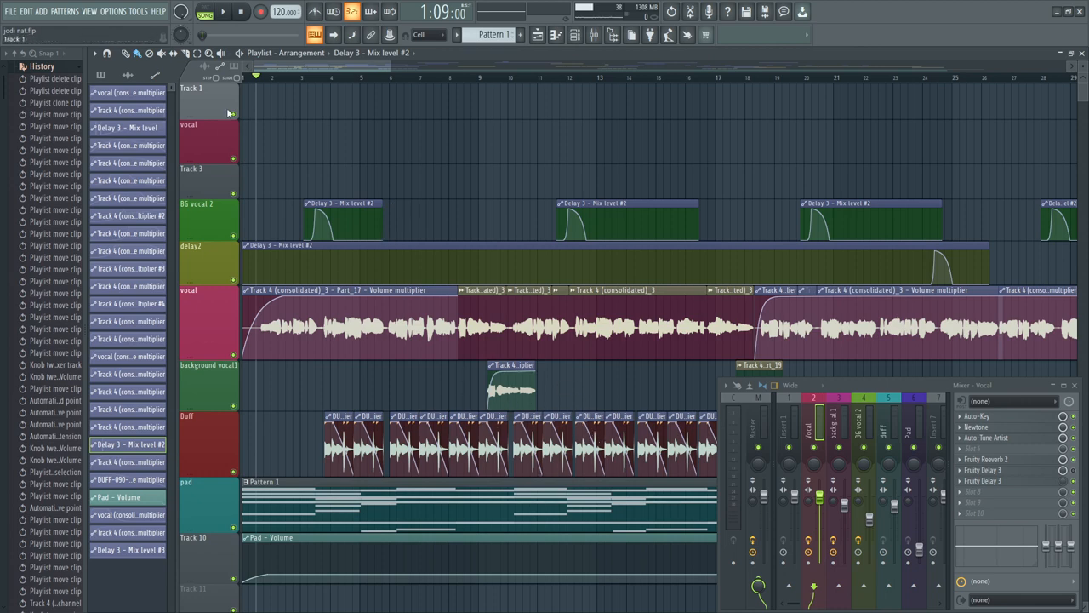
{"action": "scroll", "coordinate": [258, 78], "scroll_direction": "down", "scroll_amount": 3}
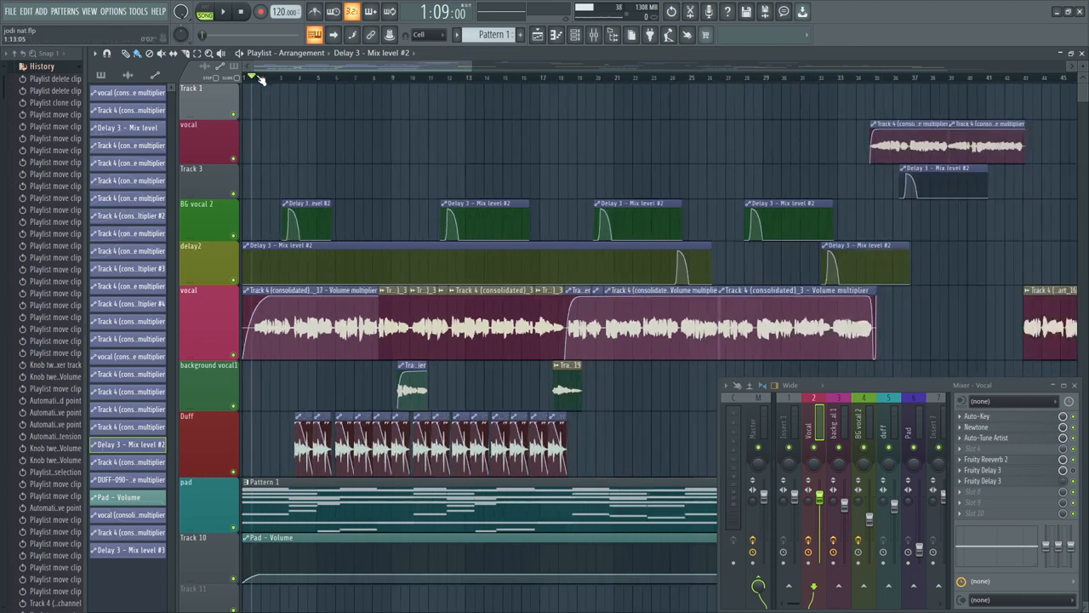
{"action": "scroll", "coordinate": [258, 77], "scroll_direction": "up", "scroll_amount": 3}
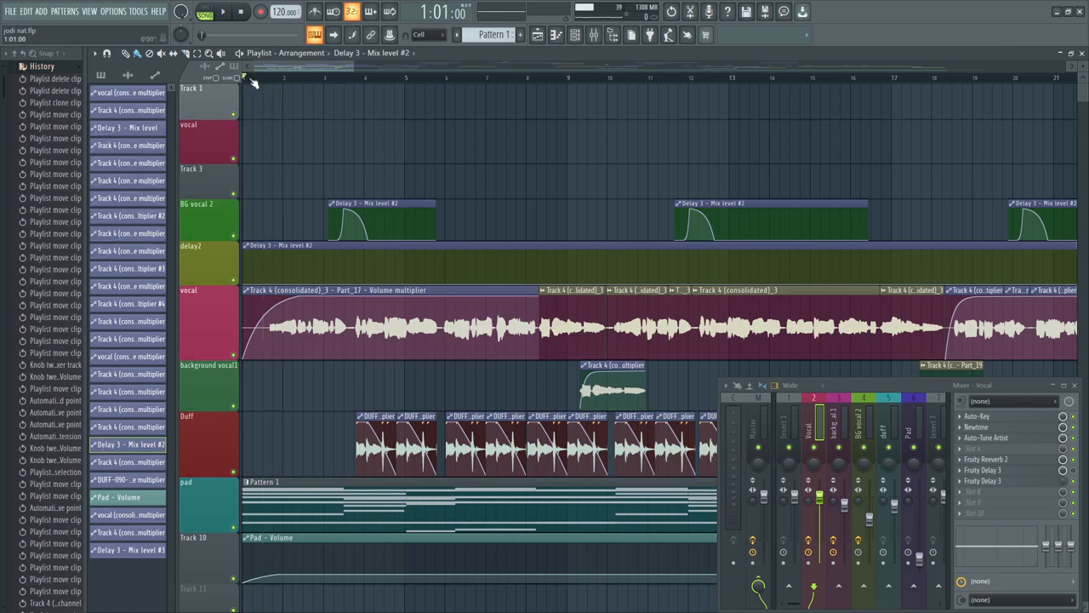
{"action": "scroll", "coordinate": [253, 81], "scroll_direction": "down", "scroll_amount": 6}
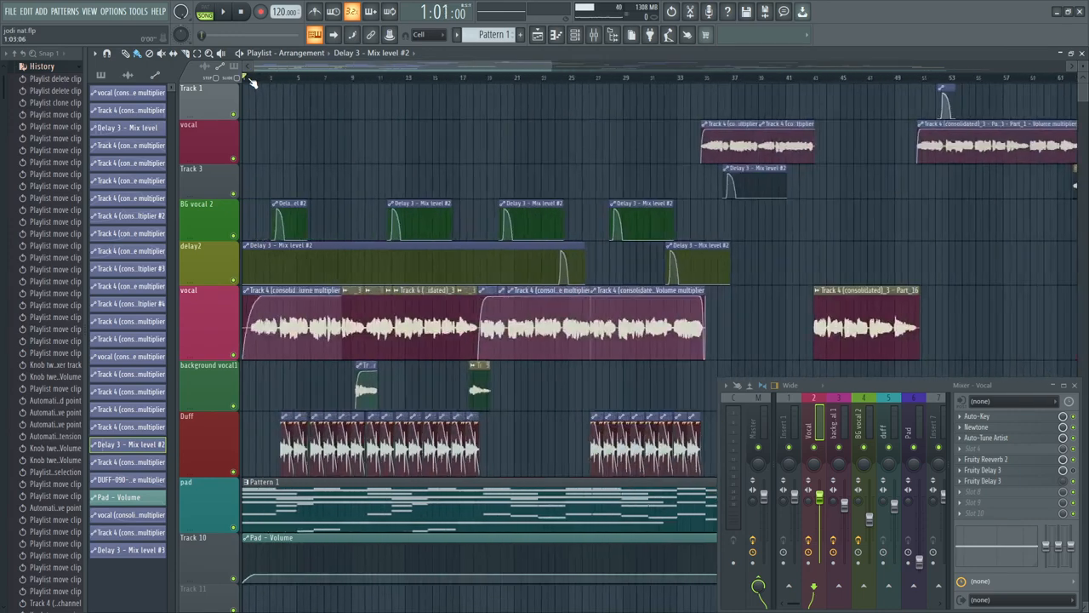
{"action": "scroll", "coordinate": [253, 81], "scroll_direction": "up", "scroll_amount": 3}
{"action": "scroll", "coordinate": [255, 78], "scroll_direction": "up", "scroll_amount": 3}
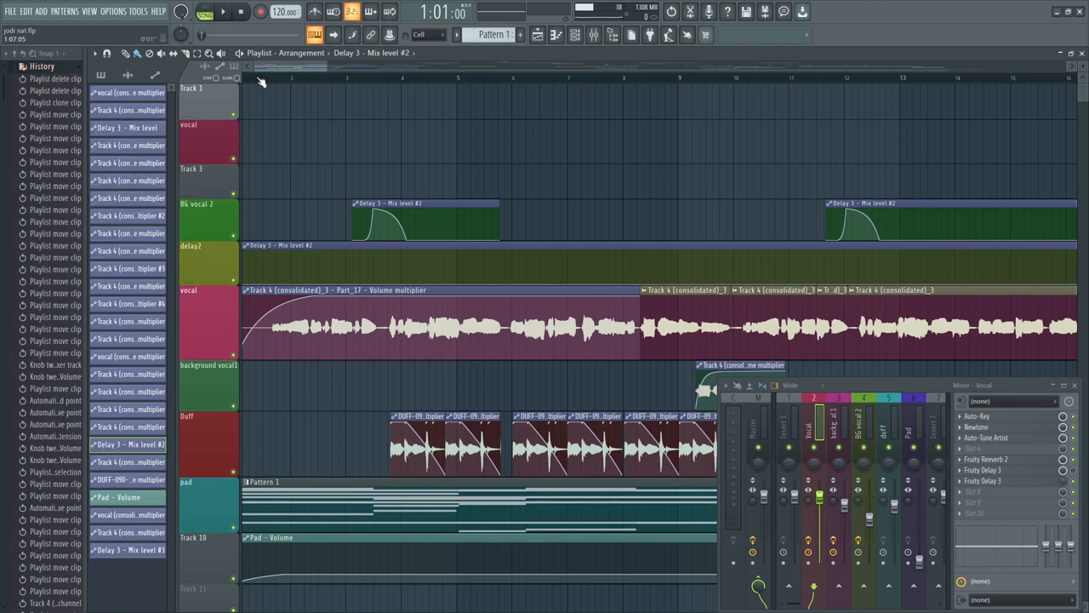
{"action": "scroll", "coordinate": [264, 80], "scroll_direction": "down", "scroll_amount": 5}
{"action": "scroll", "coordinate": [272, 78], "scroll_direction": "up", "scroll_amount": 2}
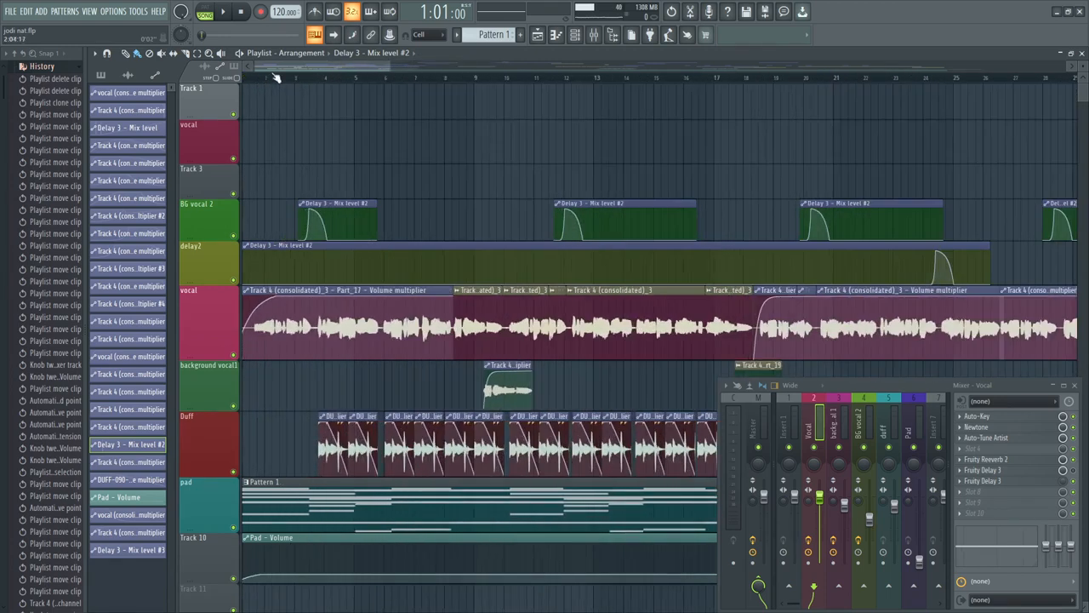
Step: Return the playhead to 1:01, at the very start of the song
{"action": "left_click_drag", "start_coordinate": [265, 78], "coordinate": [257, 78]}
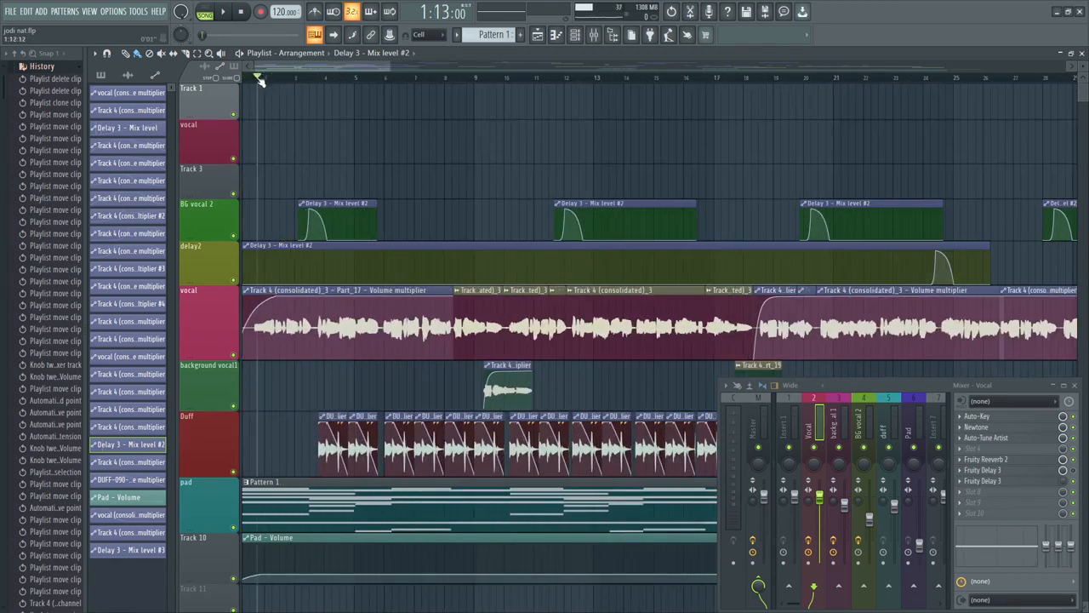
{"action": "scroll", "coordinate": [262, 80], "scroll_direction": "down", "scroll_amount": 6}
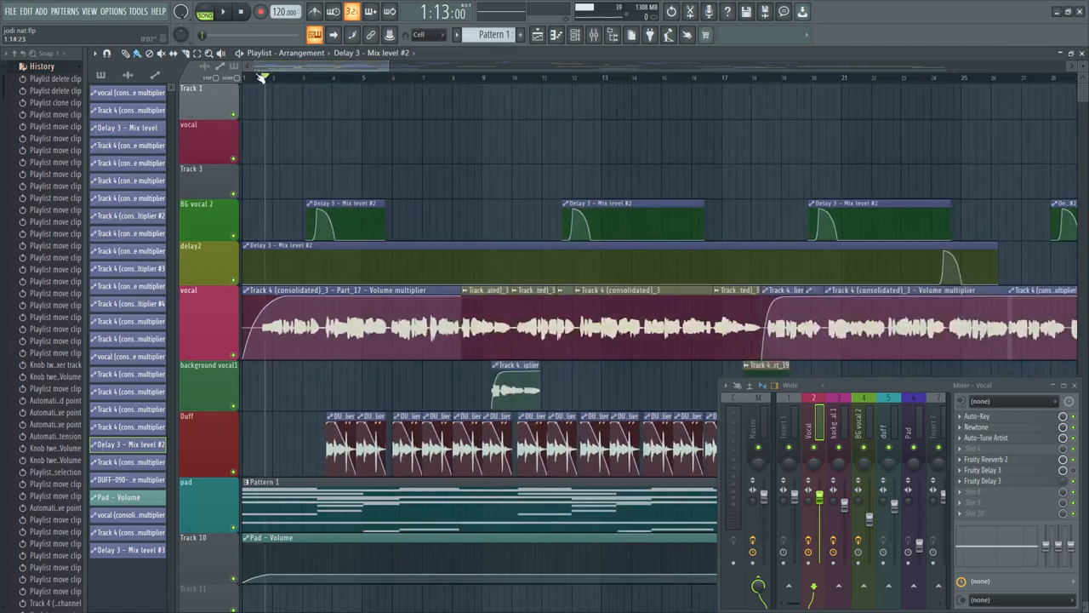
{"action": "scroll", "coordinate": [262, 80], "scroll_direction": "up", "scroll_amount": 5}
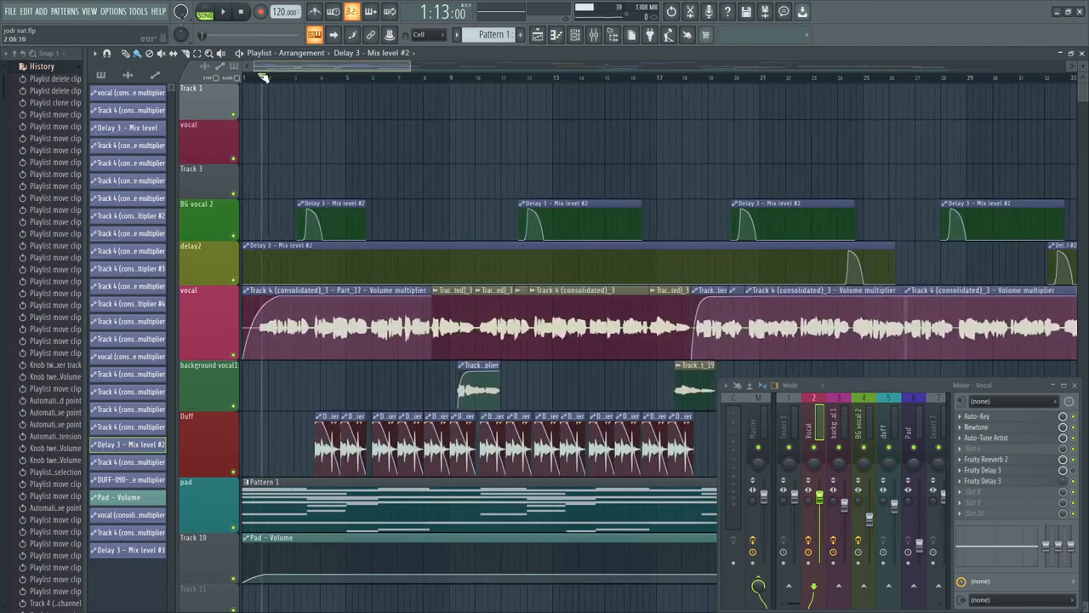
{"action": "scroll", "coordinate": [264, 82], "scroll_direction": "down", "scroll_amount": 4}
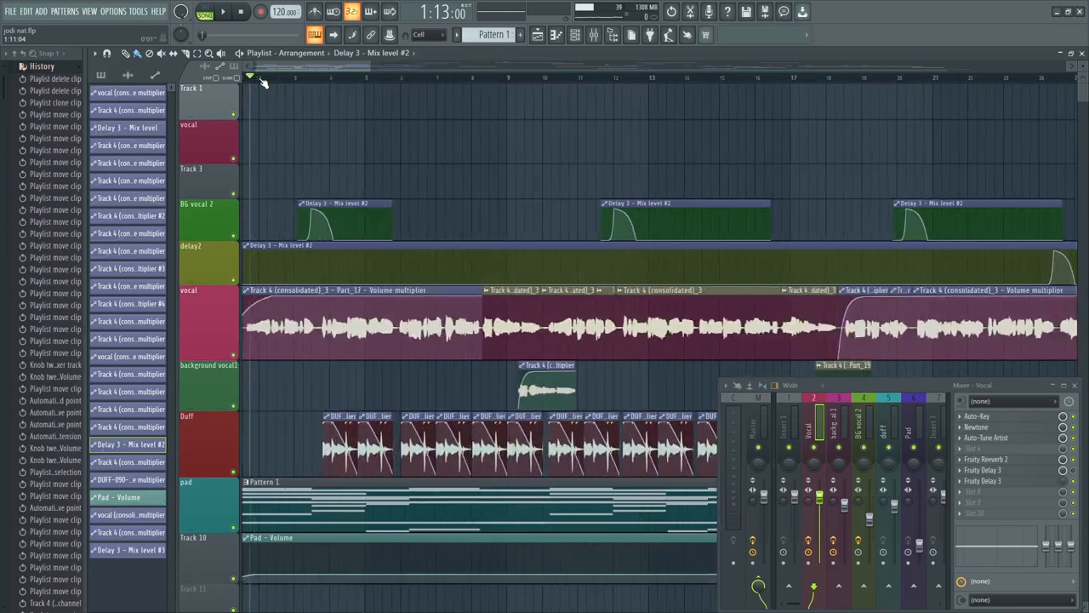
{"action": "scroll", "coordinate": [266, 80], "scroll_direction": "up", "scroll_amount": 1}
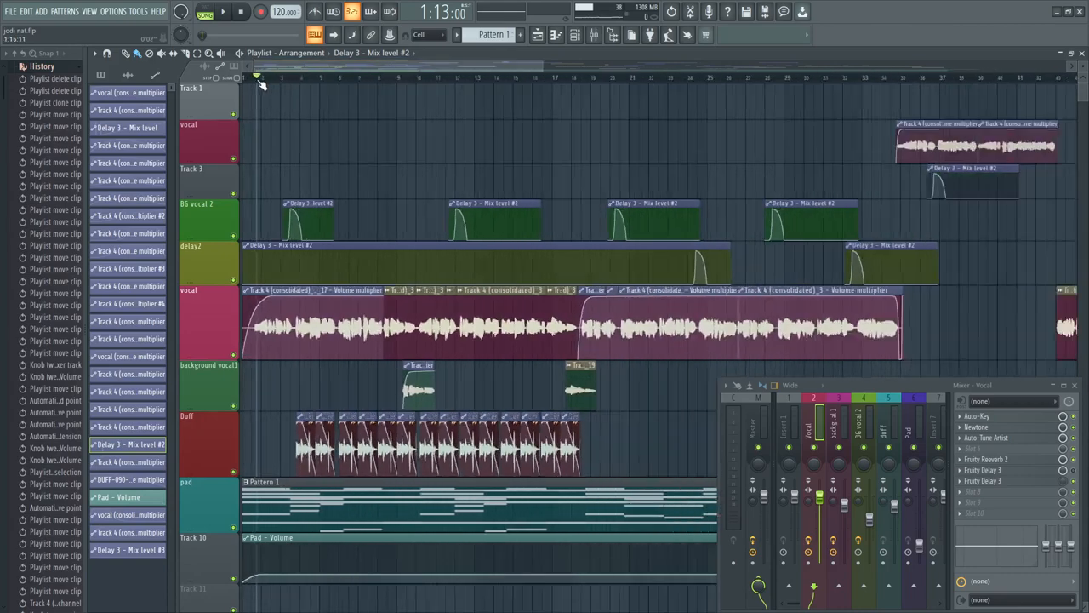
{"action": "scroll", "coordinate": [262, 85], "scroll_direction": "down", "scroll_amount": 3}
{"action": "scroll", "coordinate": [262, 86], "scroll_direction": "down", "scroll_amount": 2}
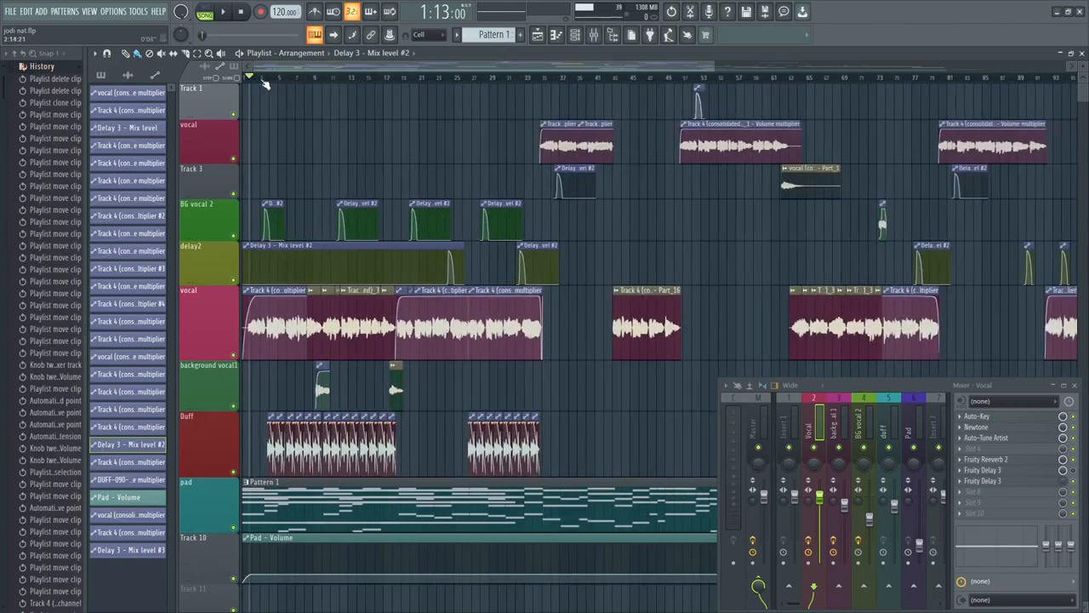
{"action": "left_click", "coordinate": [251, 84]}
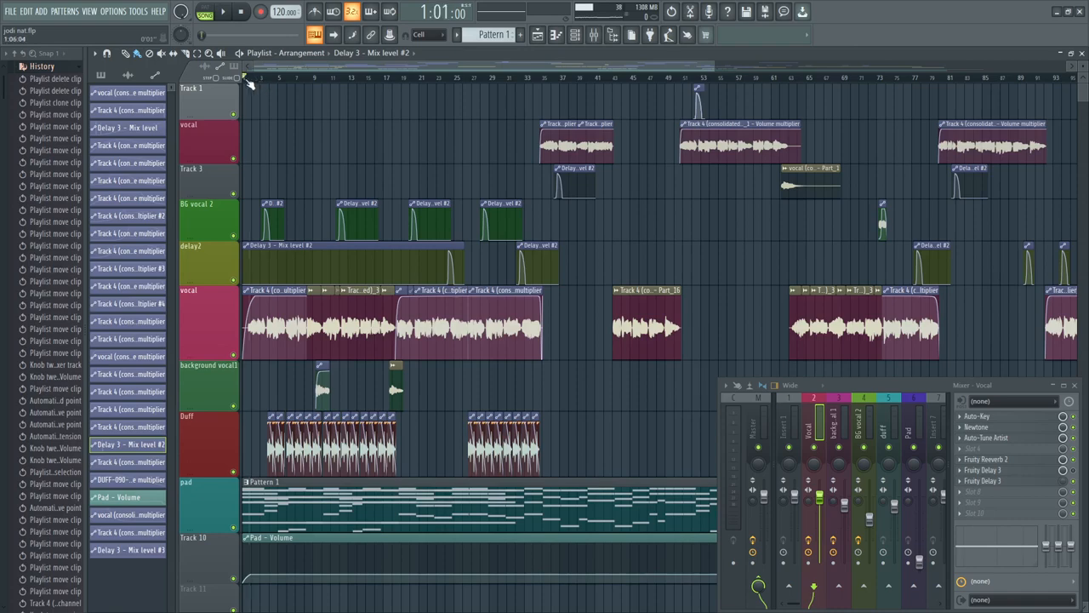
{"action": "scroll", "coordinate": [250, 83], "scroll_direction": "up", "scroll_amount": 2}
{"action": "scroll", "coordinate": [250, 83], "scroll_direction": "up", "scroll_amount": 2}
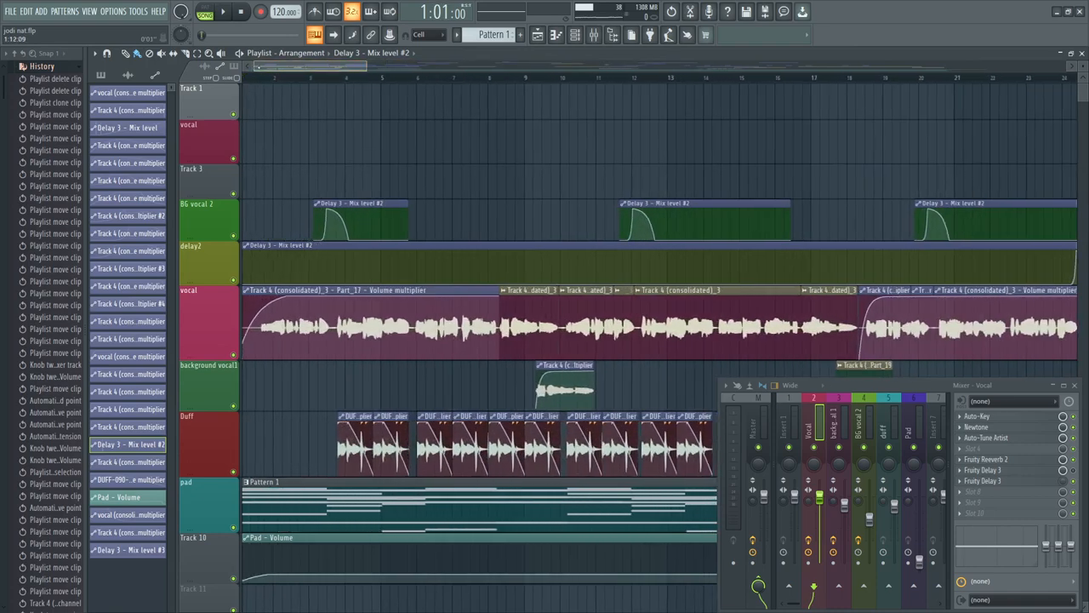
{"action": "scroll", "coordinate": [255, 79], "scroll_direction": "down", "scroll_amount": 2}
{"action": "scroll", "coordinate": [256, 79], "scroll_direction": "down", "scroll_amount": 2}
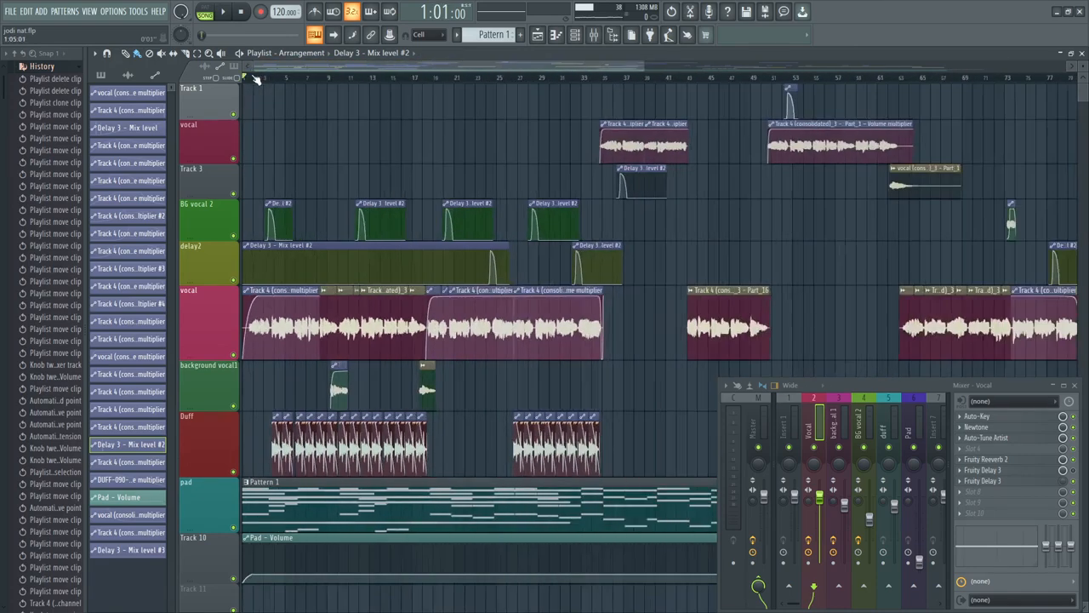
{"action": "scroll", "coordinate": [262, 79], "scroll_direction": "up", "scroll_amount": 4}
{"action": "left_click_drag", "start_coordinate": [265, 67], "coordinate": [260, 68]}
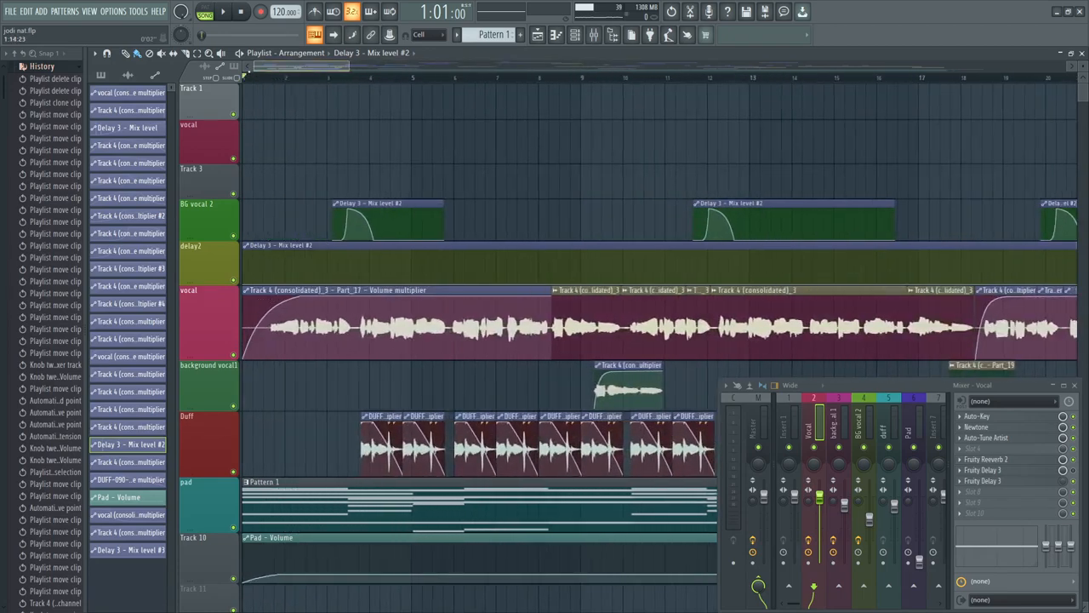
{"action": "scroll", "coordinate": [253, 79], "scroll_direction": "up", "scroll_amount": 3}
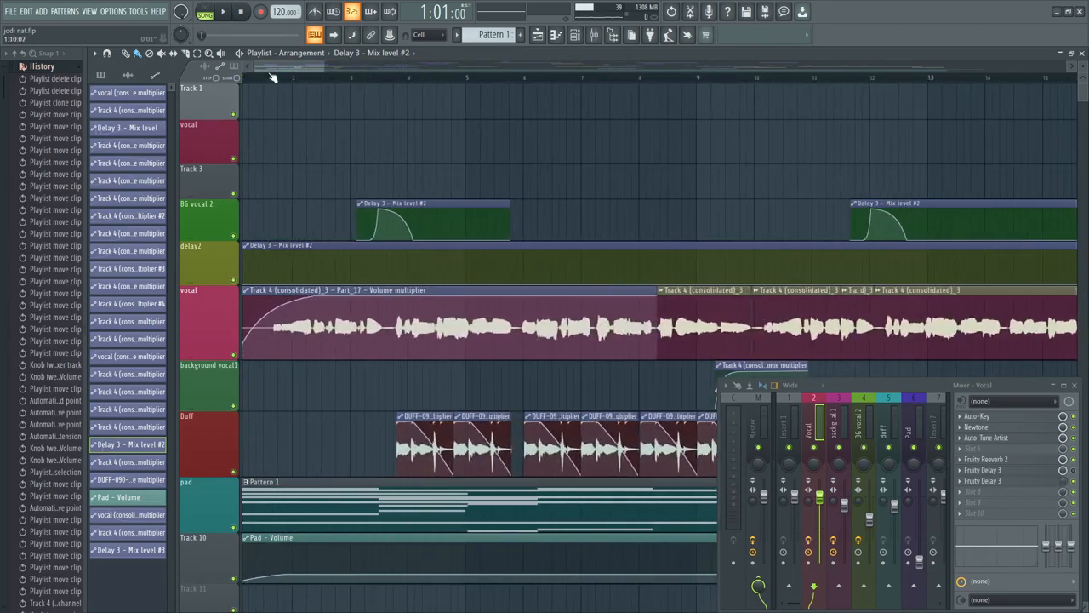
{"action": "scroll", "coordinate": [264, 79], "scroll_direction": "down", "scroll_amount": 2}
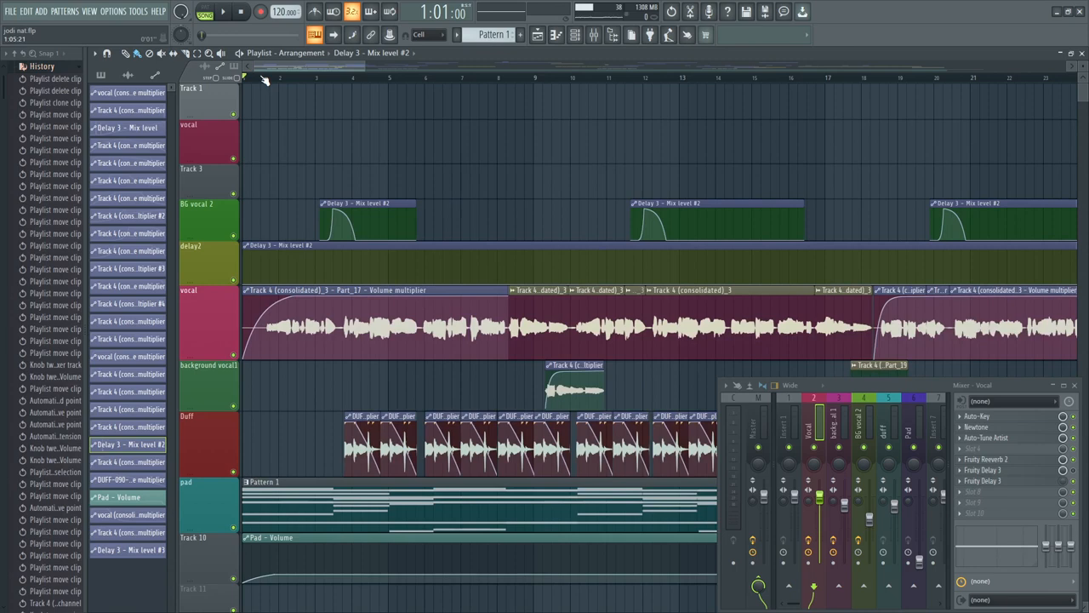
{"action": "scroll", "coordinate": [261, 83], "scroll_direction": "up", "scroll_amount": 2}
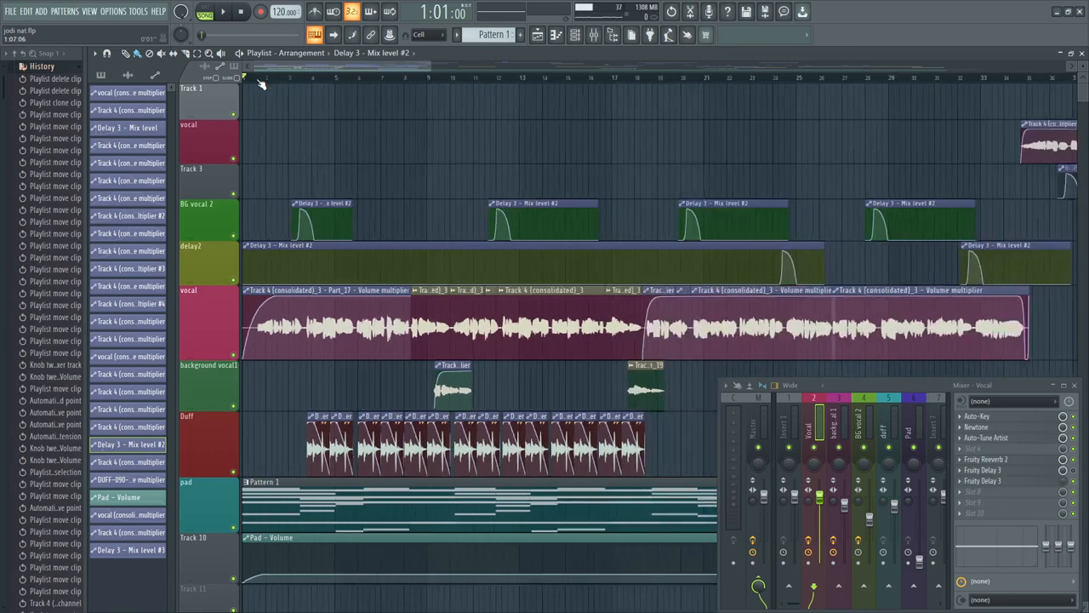
{"action": "scroll", "coordinate": [263, 85], "scroll_direction": "down", "scroll_amount": 3}
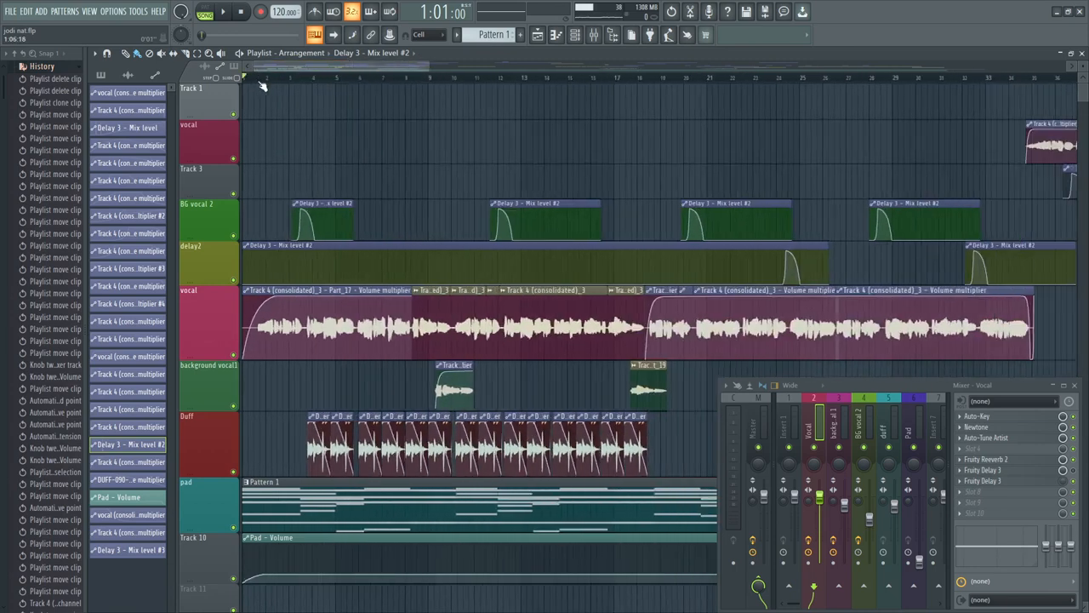
{"action": "scroll", "coordinate": [263, 86], "scroll_direction": "down", "scroll_amount": 4}
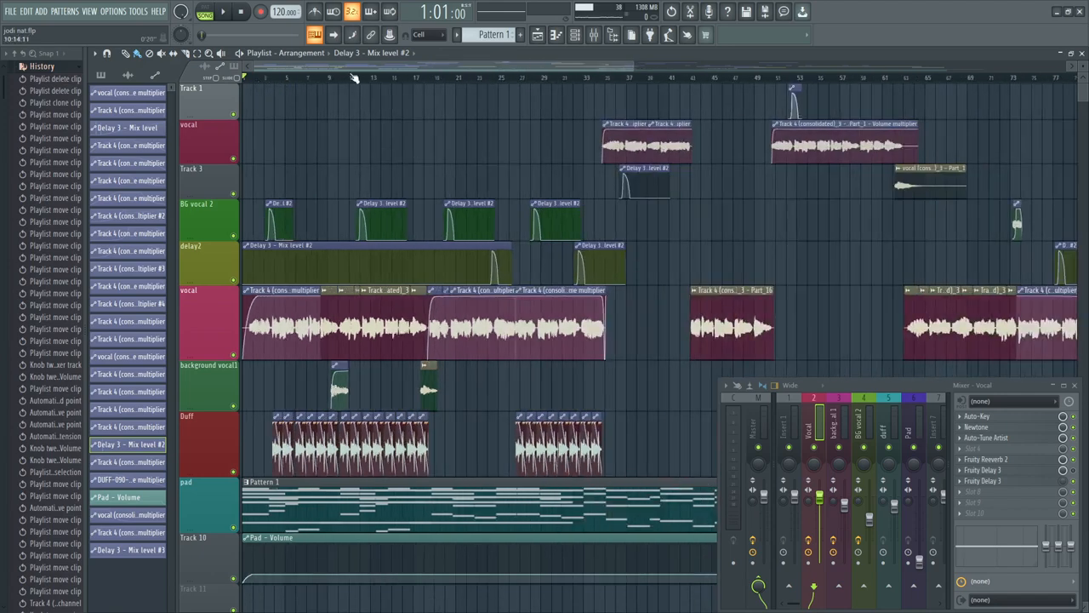
Step: Switch to the OBS window with the recording controls
{"action": "key", "text": "super"}
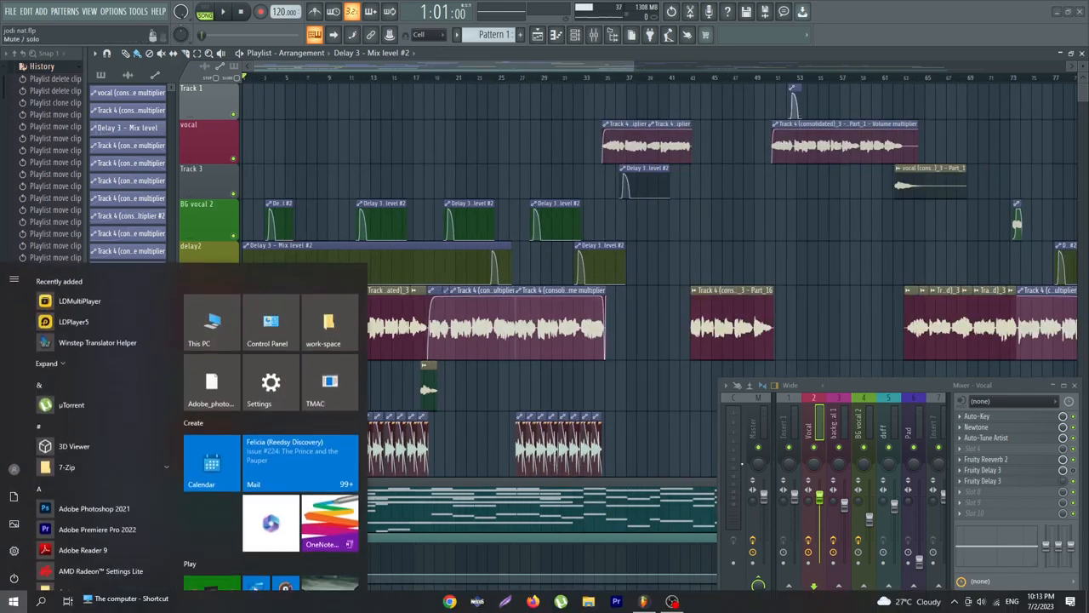
{"action": "left_click", "coordinate": [672, 602]}
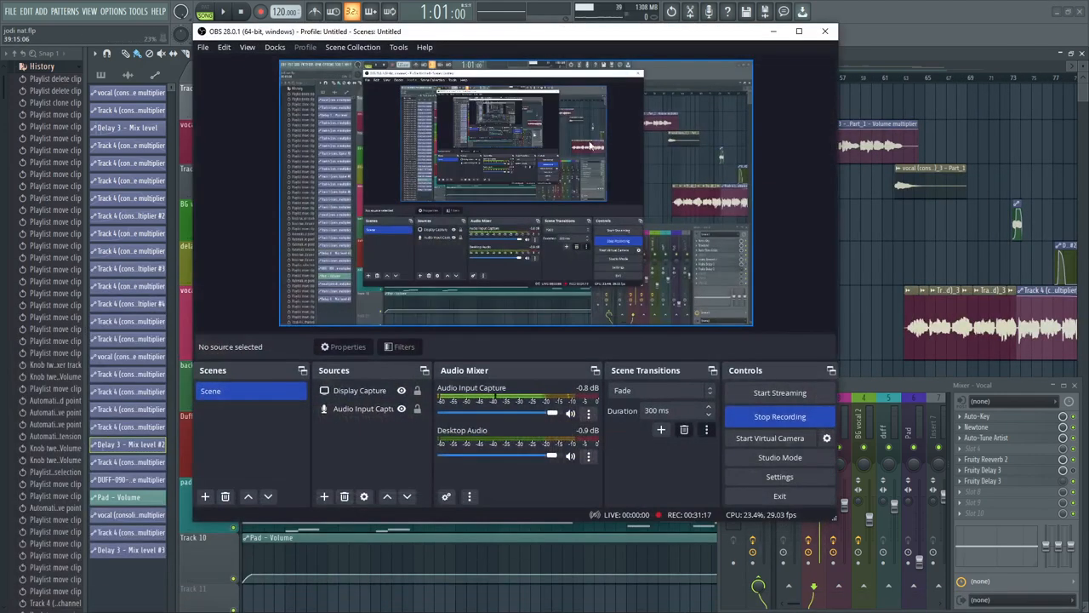